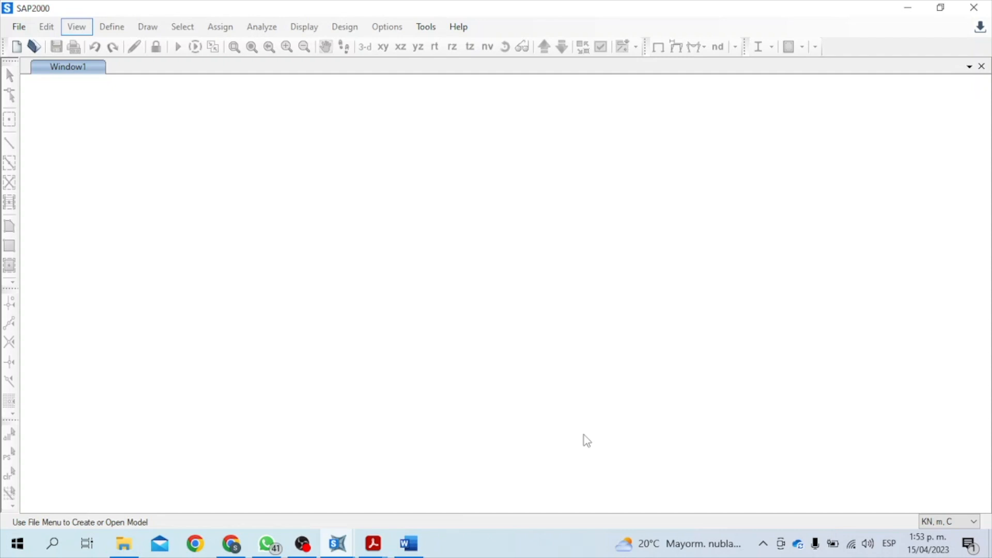
Switch to the Problema 2 PDF in Acrobat Reader and examine the building's perspective view and structural floor plan.
{"action": "mouse_move", "coordinate": [373, 543]}
{"action": "left_click", "coordinate": [292, 478]}
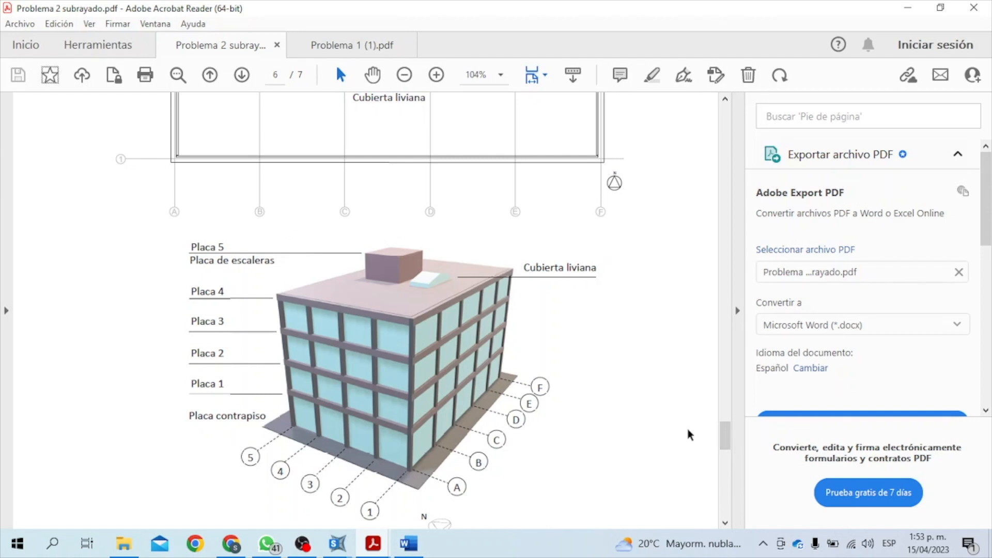
{"action": "left_click_drag", "start_coordinate": [726, 436], "coordinate": [726, 308]}
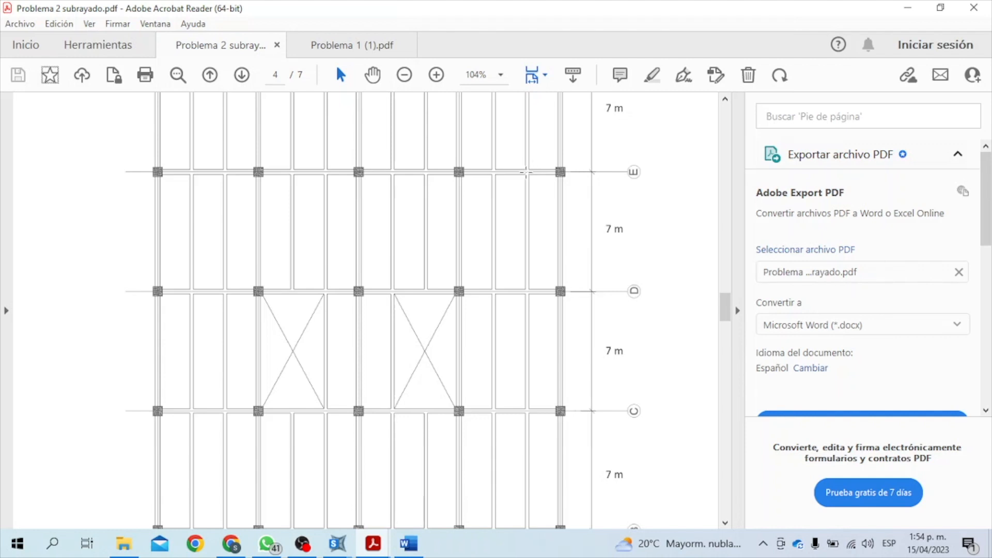
{"action": "key", "text": "alt"}
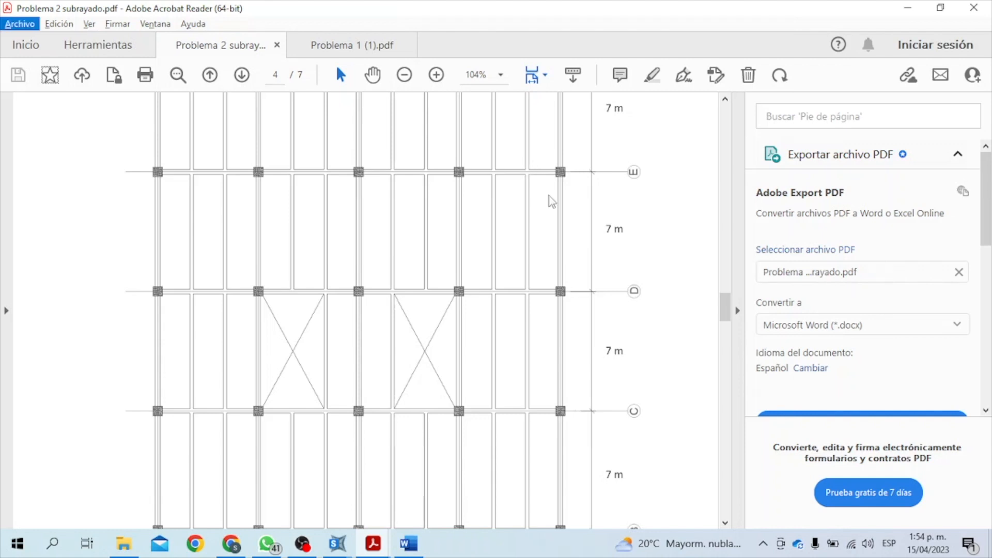
Examine the finished building models in SAP2000 and the floor, beam and column section dimensions in the Tarea 5 Word document.
{"action": "left_click", "coordinate": [337, 542]}
{"action": "left_click", "coordinate": [373, 509]}
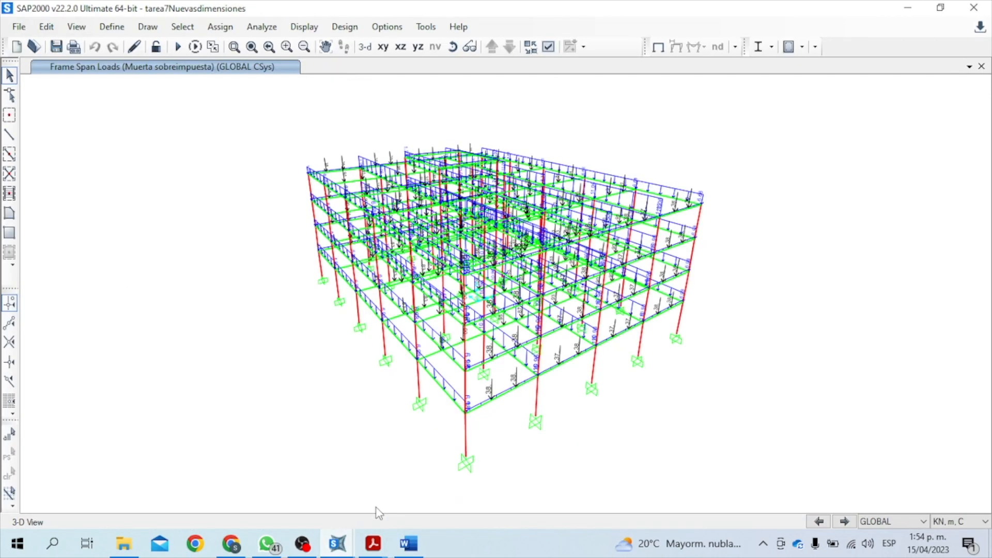
{"action": "middle_click_drag", "start_coordinate": [693, 364], "coordinate": [726, 346], "text": "shift"}
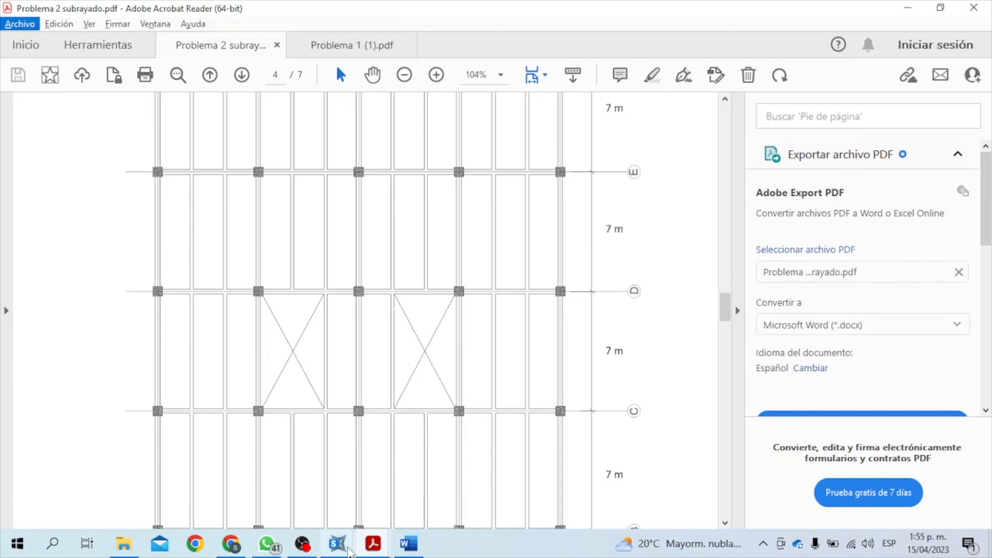
{"action": "mouse_move", "coordinate": [337, 544]}
{"action": "left_click", "coordinate": [414, 483]}
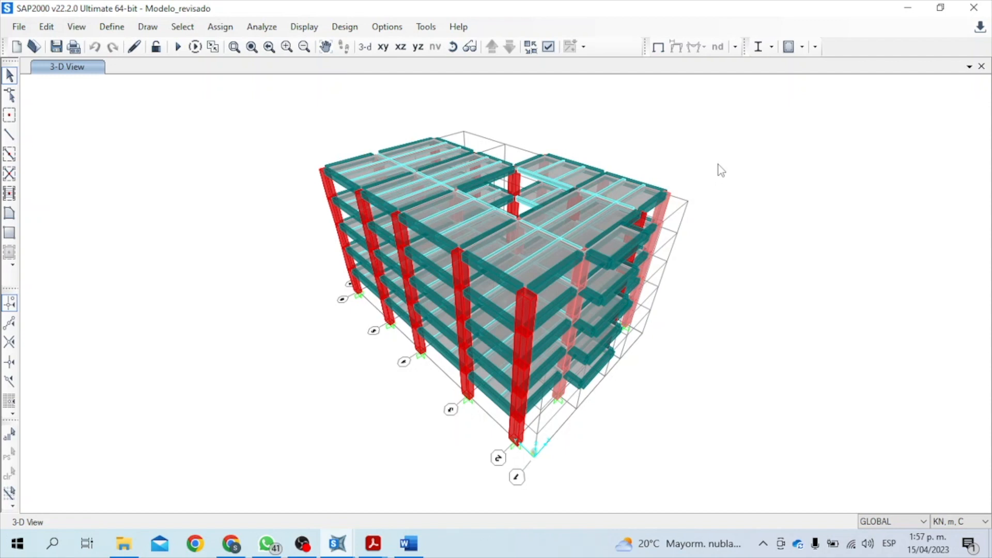
{"action": "left_click", "coordinate": [416, 545]}
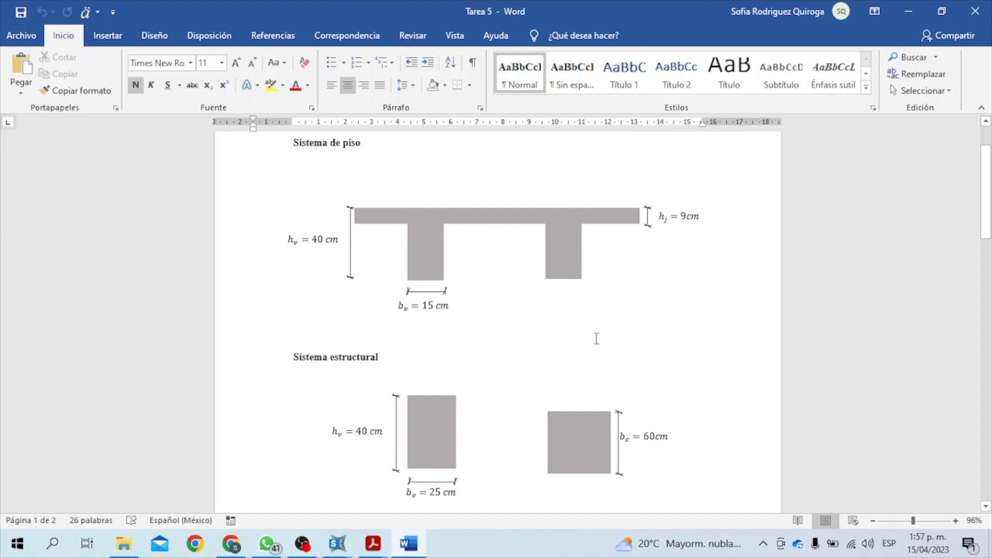
{"action": "key", "text": "alt+Tab"}
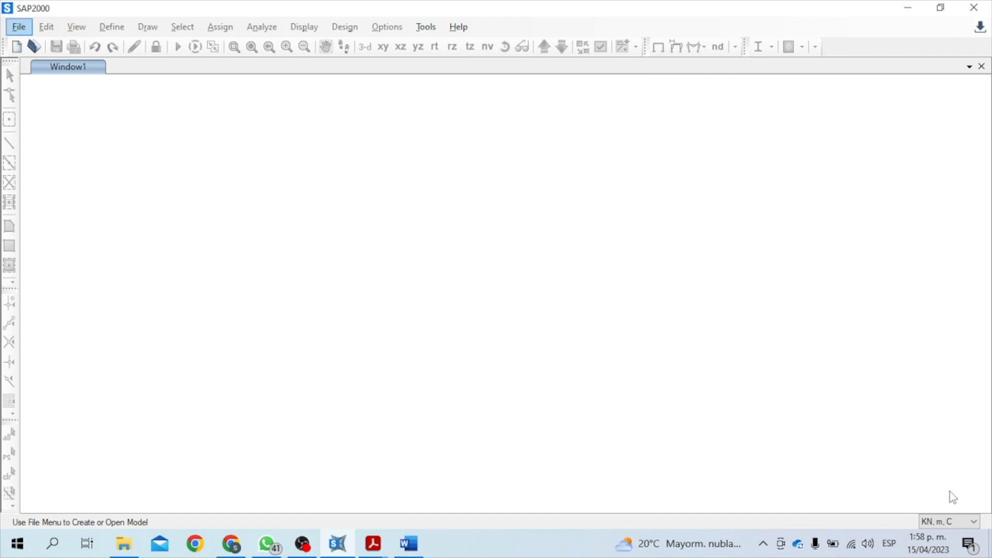
Set the SAP2000 units to KN, m, C and start a new model from the 3D Frames template.
{"action": "left_click", "coordinate": [949, 523]}
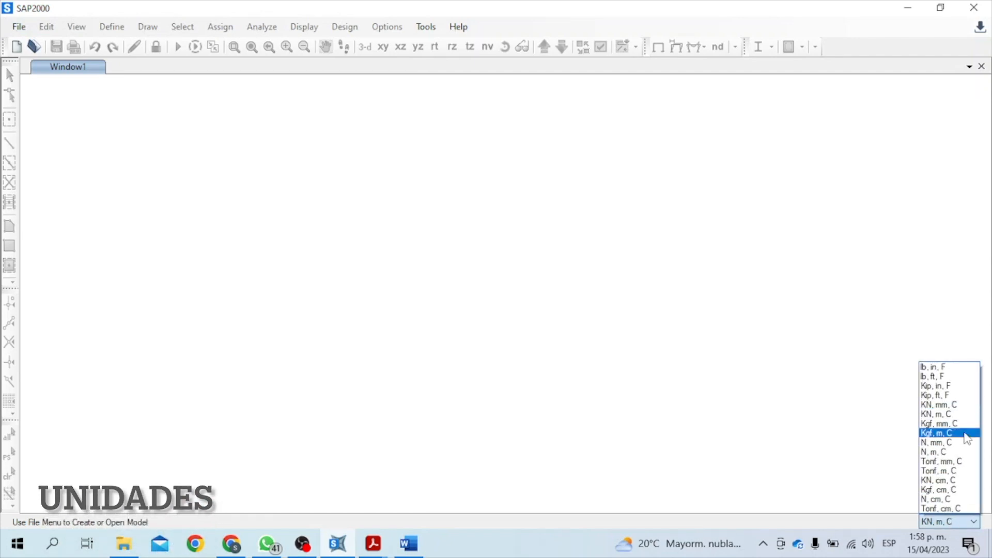
{"action": "left_click", "coordinate": [966, 414]}
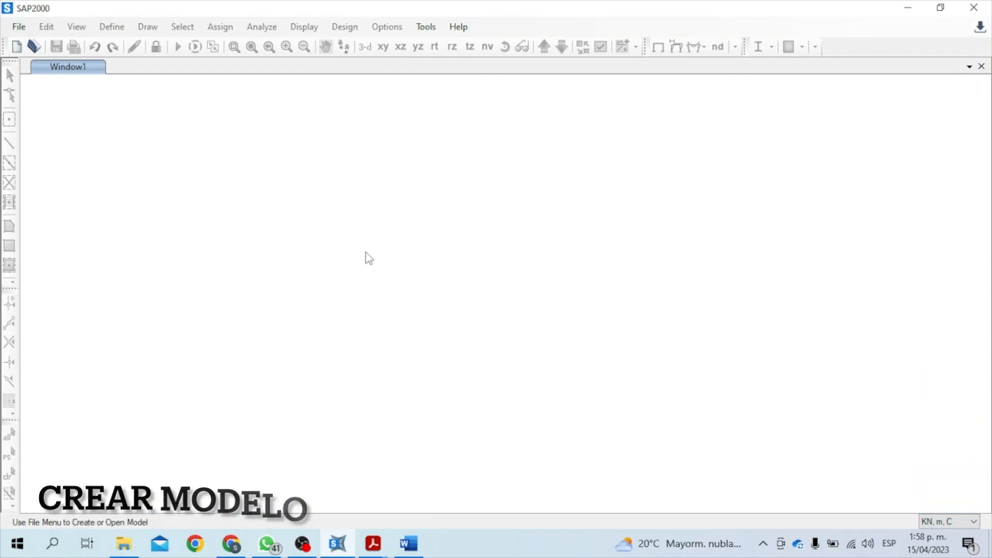
{"action": "left_click", "coordinate": [17, 28]}
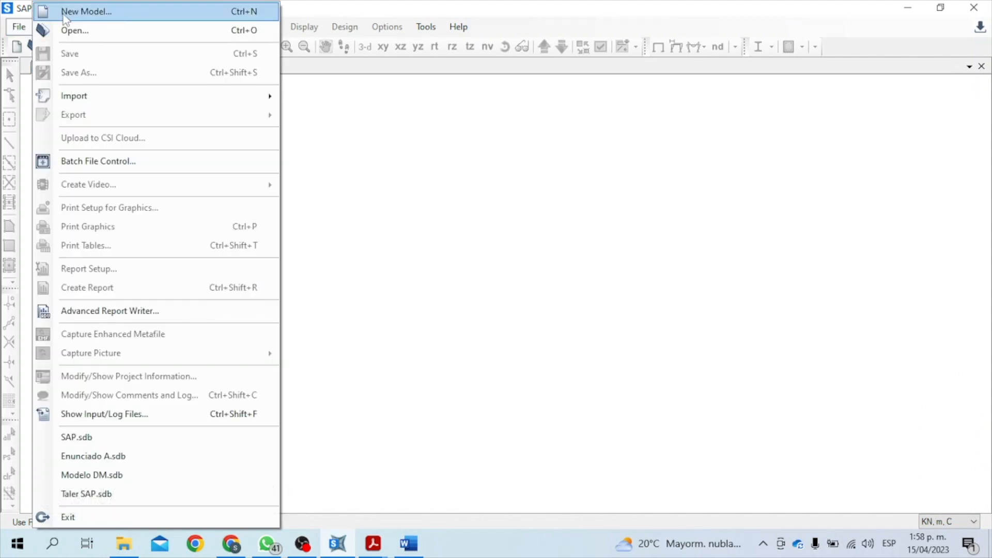
{"action": "left_click", "coordinate": [41, 11]}
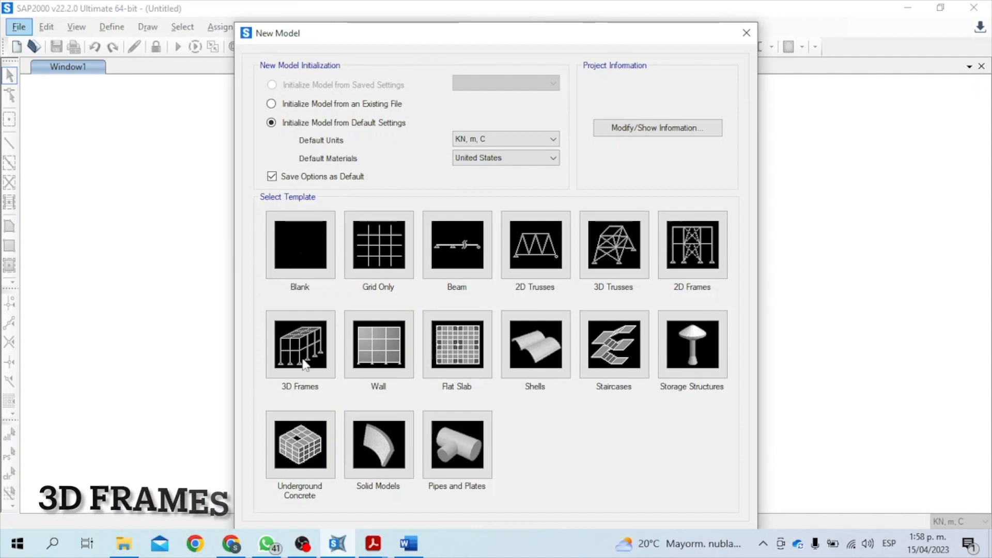
{"action": "left_click", "coordinate": [304, 340]}
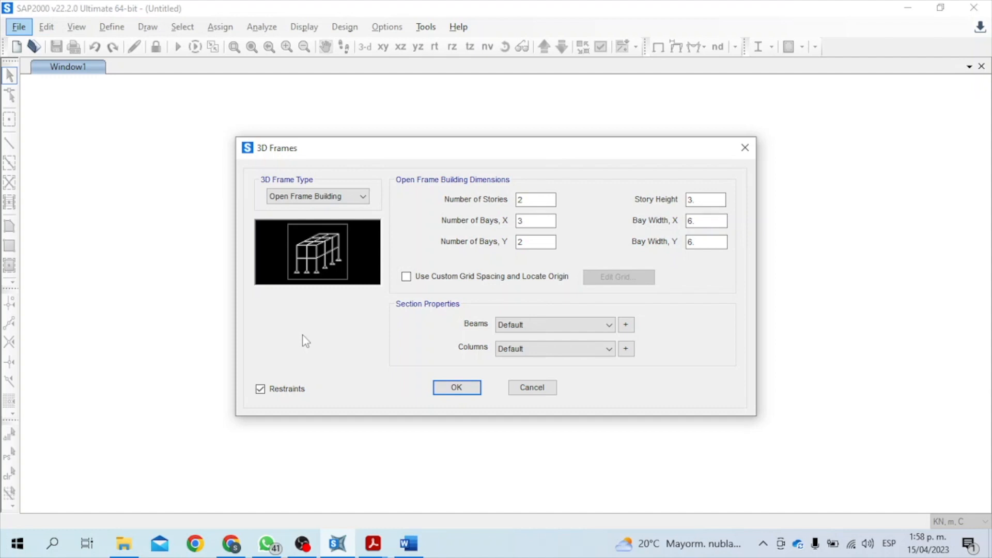
Consult the Problema 2 PDF and set the open frame building to 1 story with a story height of 3.8 m.
{"action": "left_click", "coordinate": [528, 202]}
{"action": "left_click", "coordinate": [368, 542]}
{"action": "left_click", "coordinate": [335, 511]}
{"action": "double_click", "coordinate": [519, 200]}
{"action": "type", "text": "1"}
{"action": "left_click", "coordinate": [698, 199]}
{"action": "type", "text": "8"}
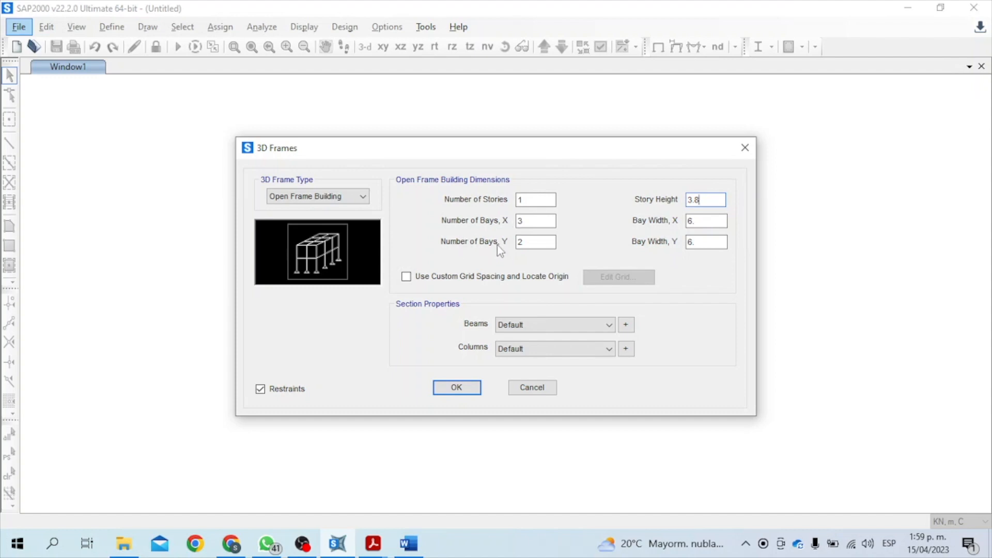
Check the structural plan in the PDF and set 4 bays in X and 5 bays in Y with a 7 m Y bay width.
{"action": "left_click", "coordinate": [373, 543]}
{"action": "left_click", "coordinate": [356, 463]}
{"action": "left_click_drag", "start_coordinate": [726, 123], "coordinate": [694, 330]}
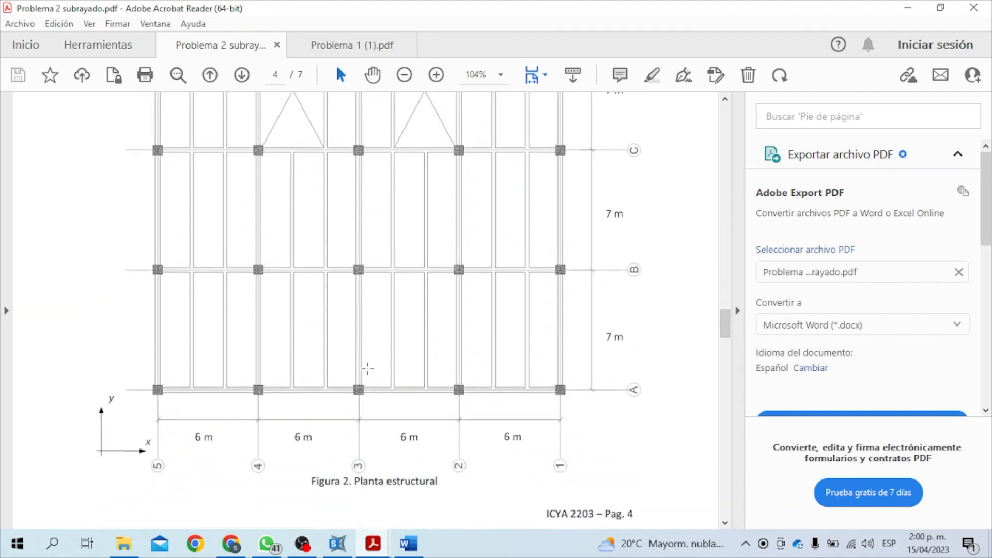
{"action": "mouse_move", "coordinate": [724, 321]}
{"action": "left_mouse_down"}
{"action": "mouse_move", "coordinate": [726, 292]}
{"action": "mouse_move", "coordinate": [725, 337]}
{"action": "left_mouse_up"}
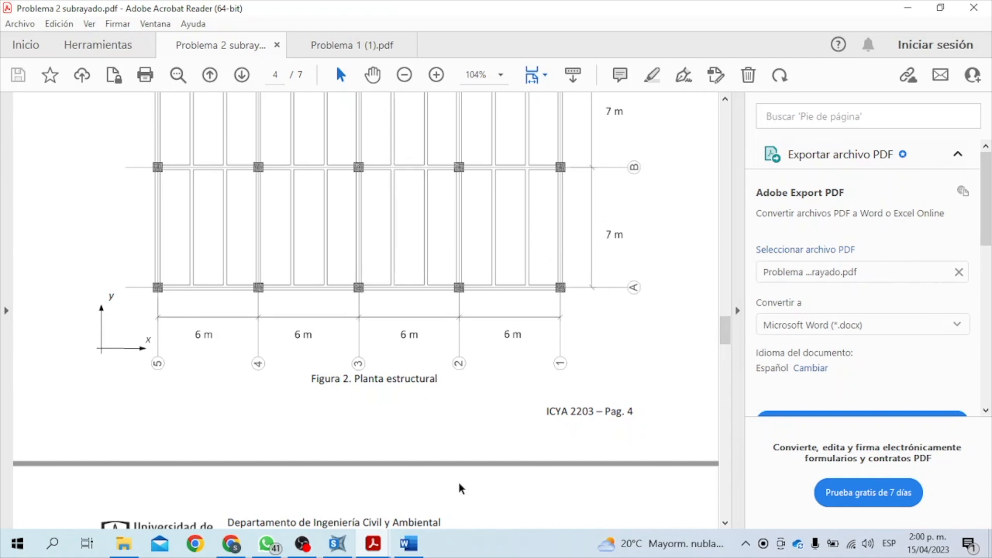
{"action": "left_click", "coordinate": [338, 544]}
{"action": "left_click_drag", "start_coordinate": [546, 225], "coordinate": [506, 233]}
{"action": "type", "text": "4"}
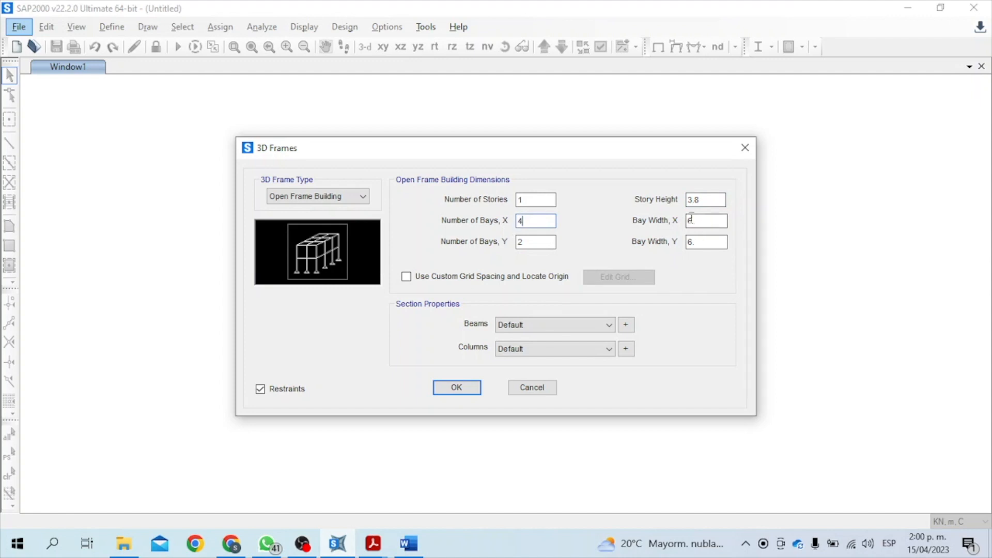
{"action": "left_click_drag", "start_coordinate": [544, 243], "coordinate": [517, 243]}
{"action": "type", "text": "5"}
{"action": "left_click_drag", "start_coordinate": [720, 241], "coordinate": [677, 245]}
{"action": "type", "text": "7"}
Add a new rectangular concrete frame section for the beams.
{"action": "left_click", "coordinate": [630, 327]}
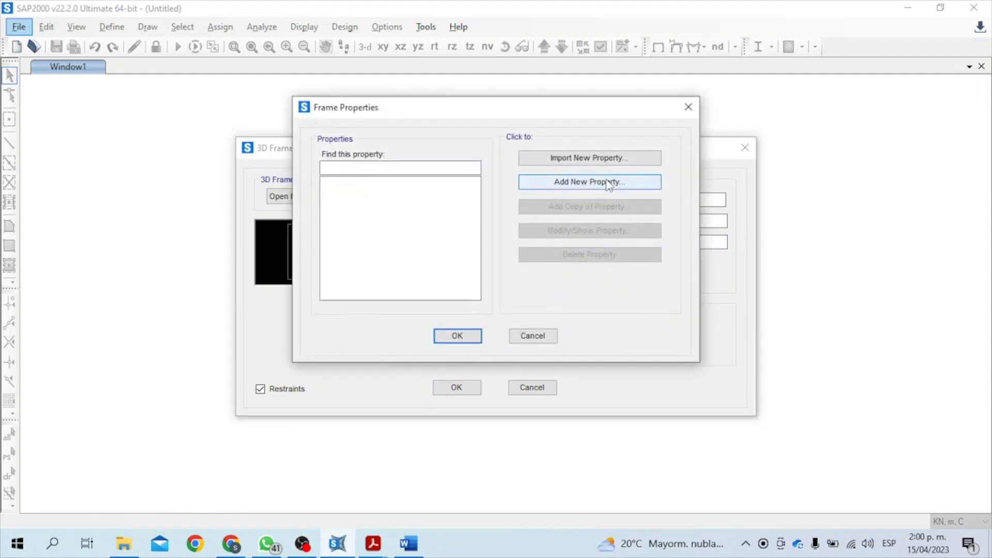
{"action": "left_click", "coordinate": [609, 183]}
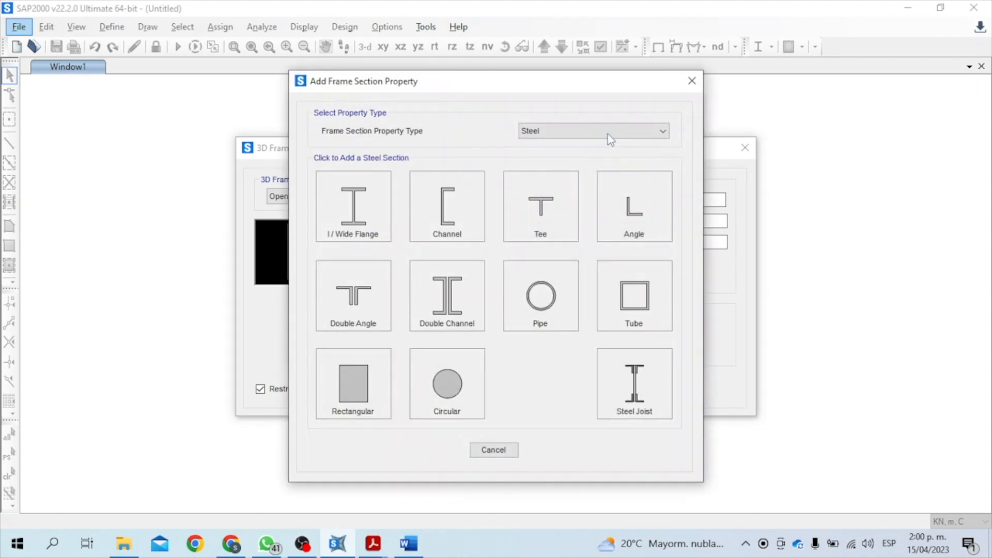
{"action": "left_click", "coordinate": [610, 133]}
{"action": "left_click", "coordinate": [594, 163]}
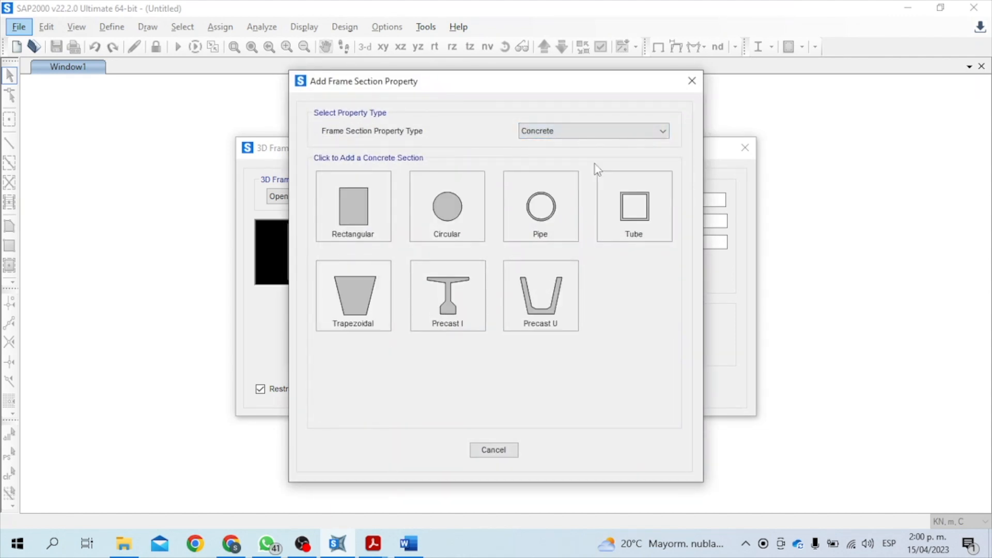
{"action": "left_click", "coordinate": [374, 200]}
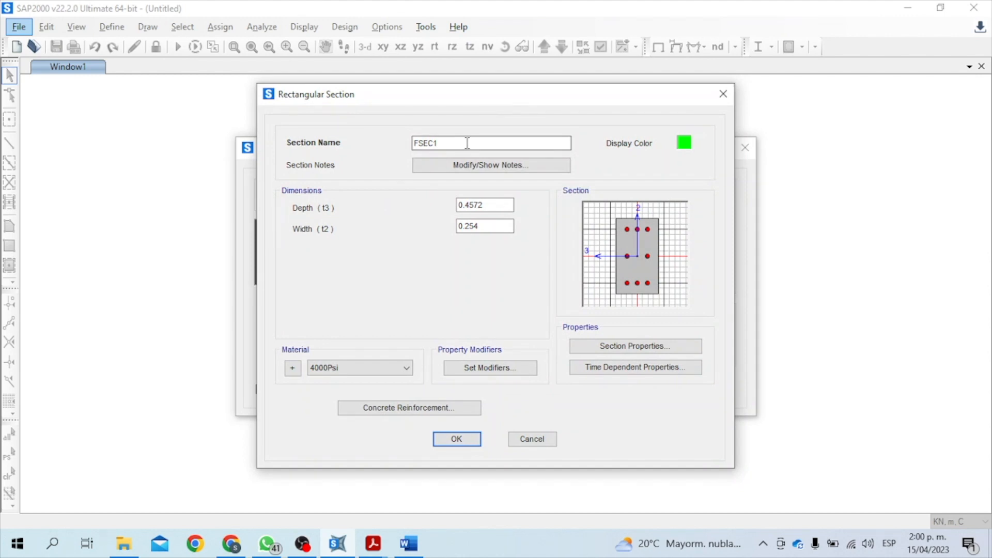
Check the beam dimensions in the Word document, name the section Viga 25x40 and set its depth to 0.4 and width to 0.25.
{"action": "left_click", "coordinate": [409, 542]}
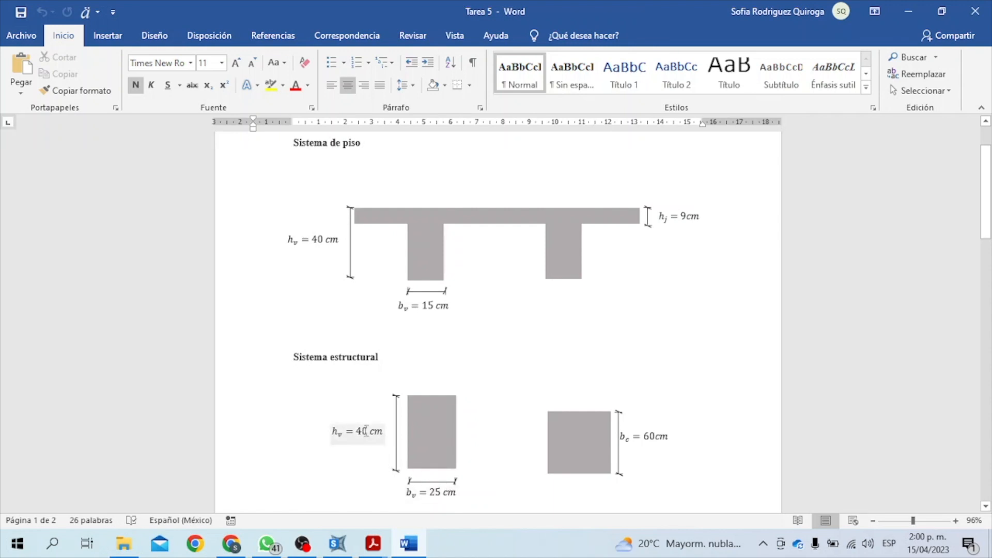
{"action": "left_click", "coordinate": [337, 543]}
{"action": "type", "text": "Viga 25x40"}
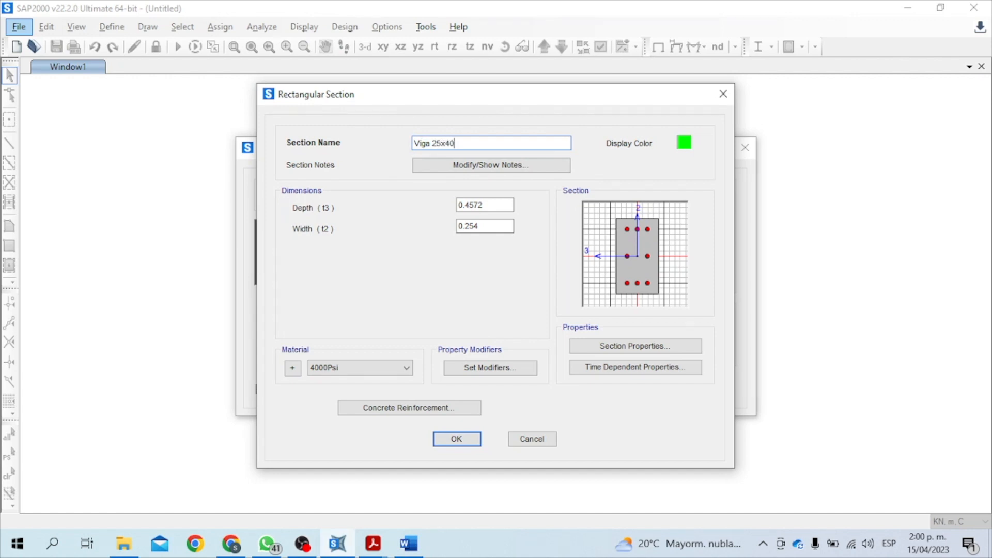
{"action": "left_click", "coordinate": [490, 205]}
{"action": "left_click", "coordinate": [483, 227]}
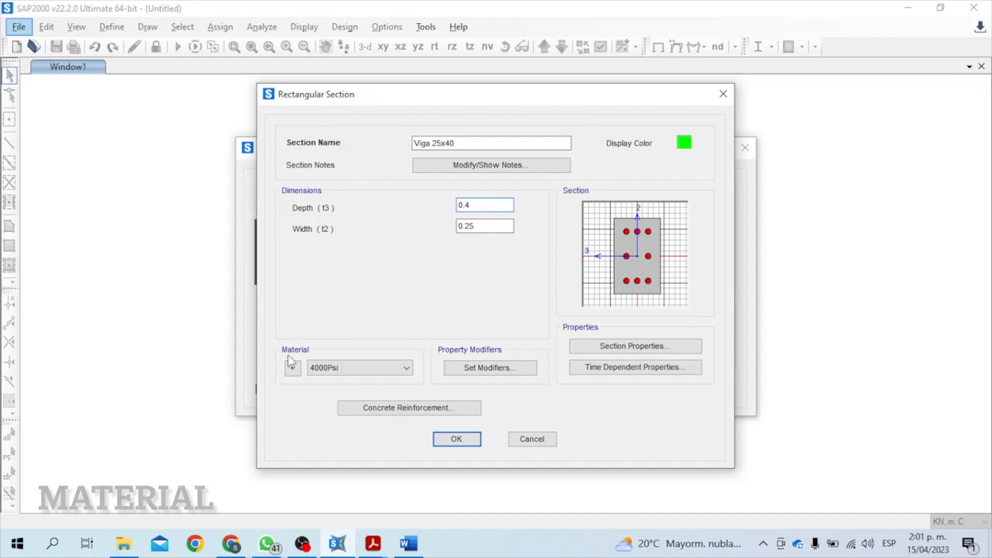
Open the material definitions for the beam section and check the required concrete and reinforcing steel strengths in the Problema 2 PDF.
{"action": "left_click", "coordinate": [293, 369]}
{"action": "mouse_move", "coordinate": [379, 546]}
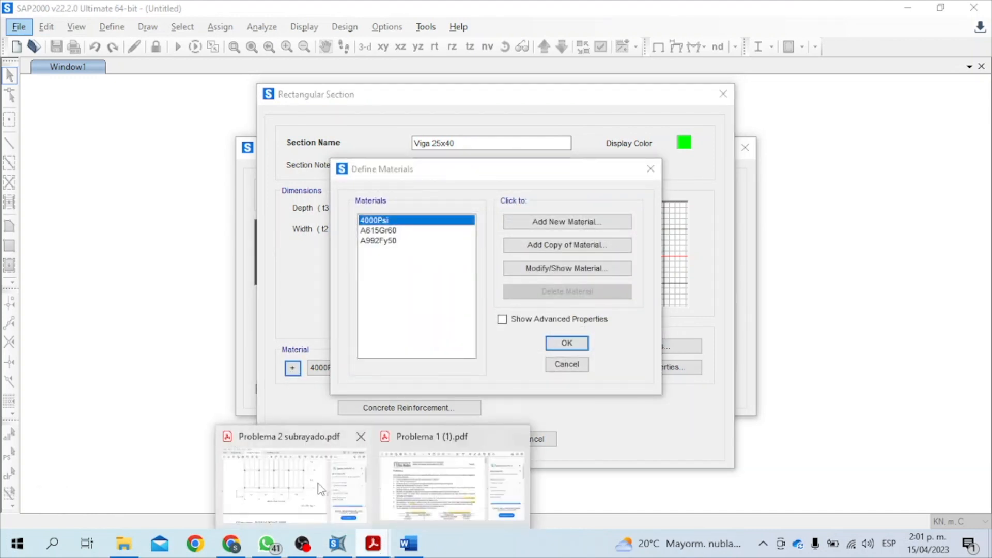
{"action": "left_click", "coordinate": [293, 480]}
{"action": "left_click_drag", "start_coordinate": [724, 327], "coordinate": [742, 124]}
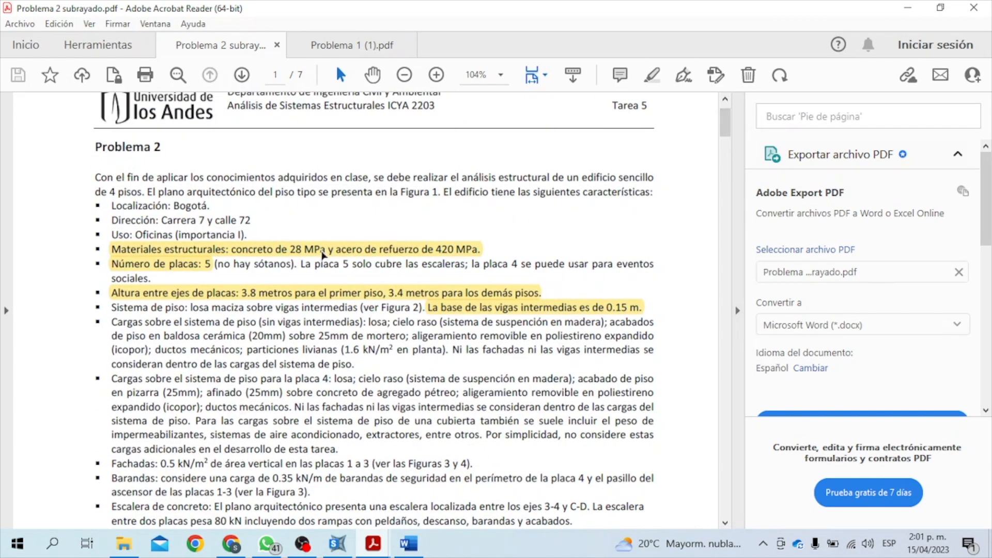
{"action": "left_click", "coordinate": [337, 543]}
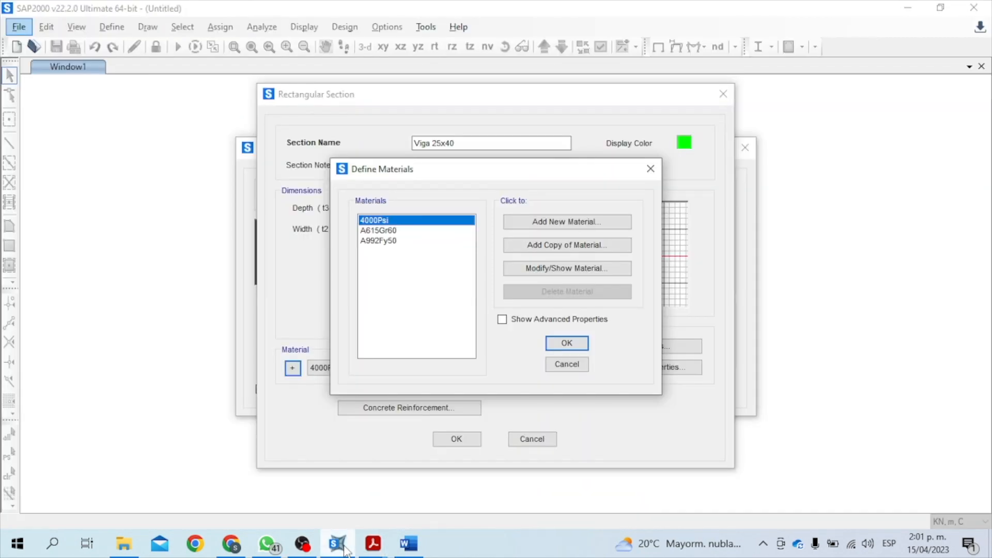
{"action": "left_click", "coordinate": [412, 232]}
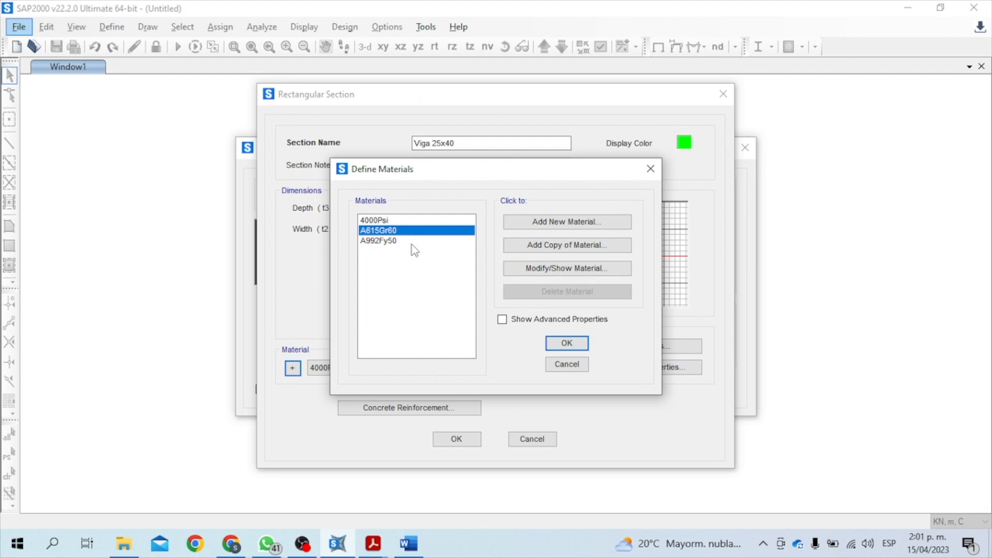
{"action": "left_click", "coordinate": [413, 242]}
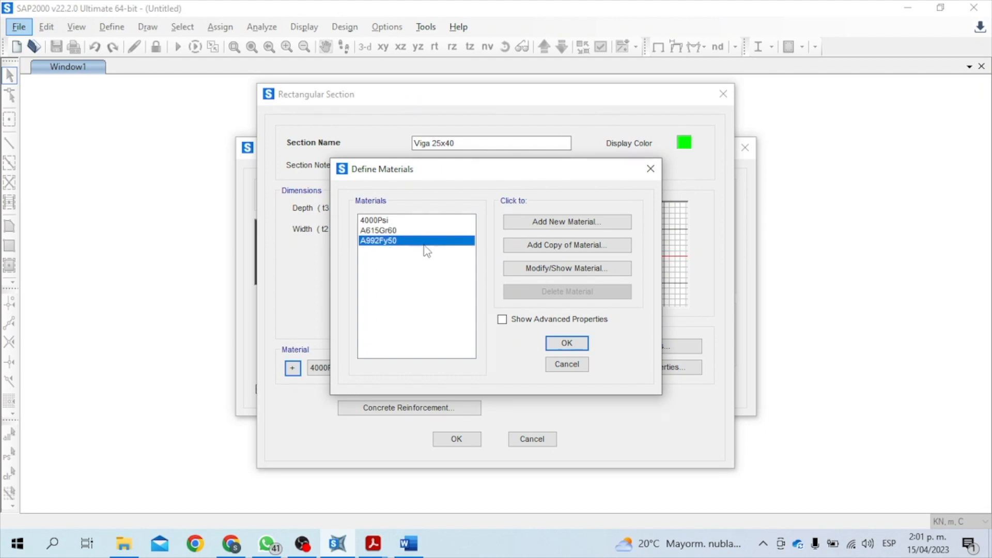
{"action": "left_click", "coordinate": [425, 225]}
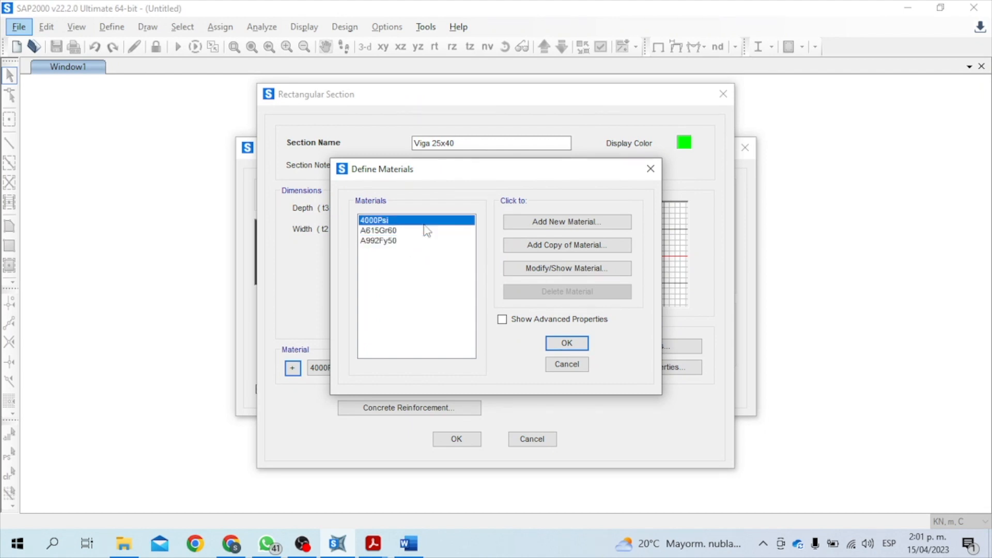
Rename the 4000Psi concrete material f'c 28Mpa and set its weight per unit volume to 23.54.
{"action": "left_click", "coordinate": [566, 270]}
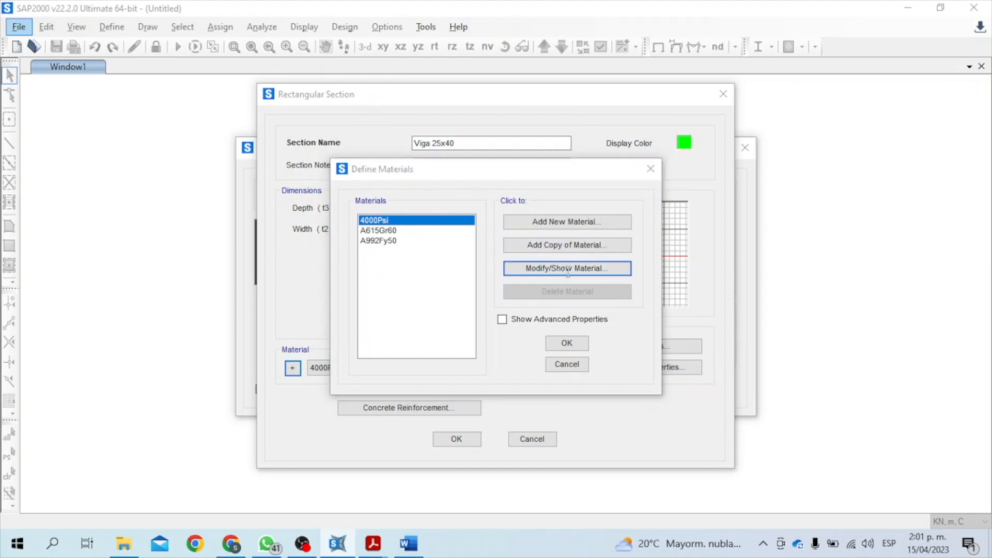
{"action": "double_click", "coordinate": [566, 91]}
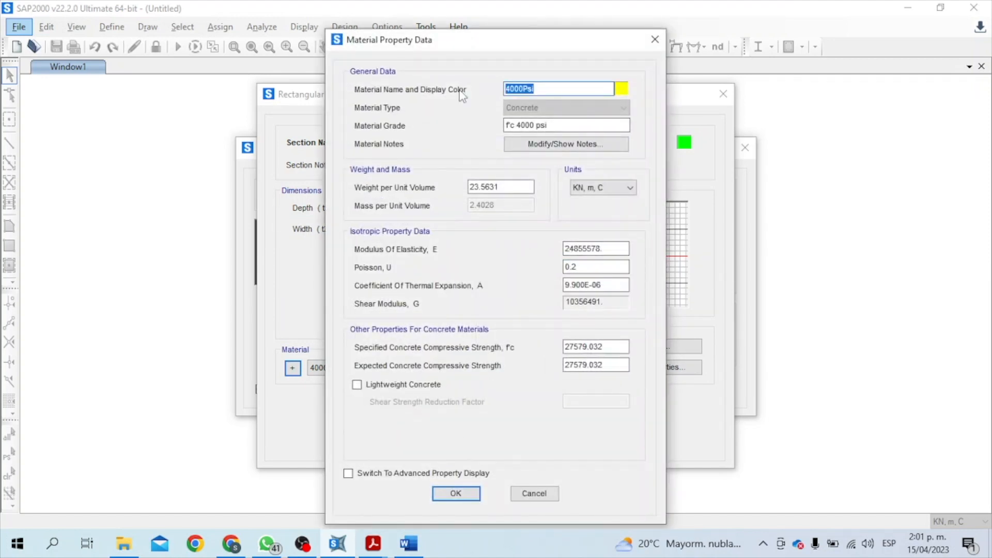
{"action": "type", "text": "f0"}
{"action": "type", "text": "c 28Mpa"}
{"action": "left_click", "coordinate": [500, 186]}
{"action": "type", "text": "4"}
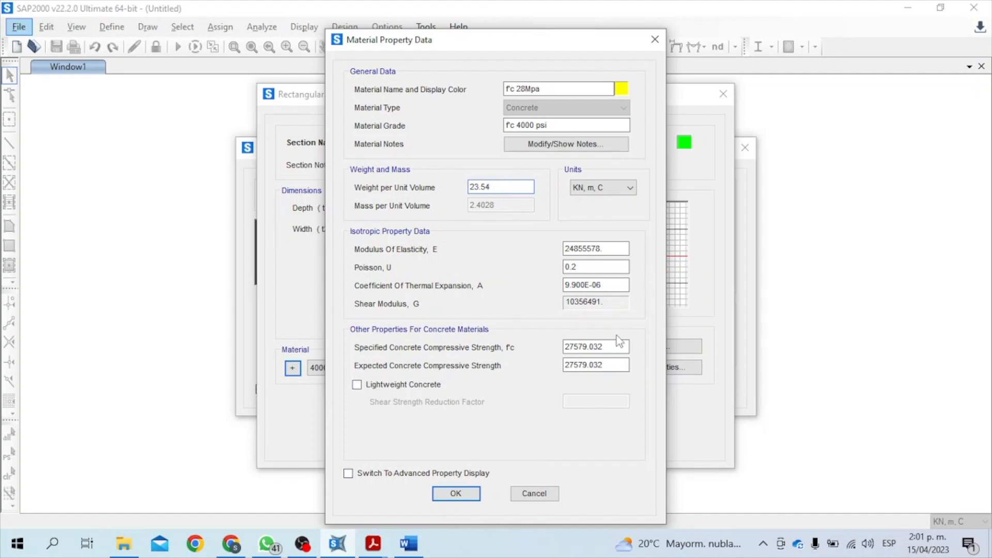
Set both the specified and expected compressive strengths of the f'c 28Mpa concrete to 28000.
{"action": "left_click_drag", "start_coordinate": [600, 350], "coordinate": [542, 350]}
{"action": "type", "text": "28000"}
{"action": "left_click_drag", "start_coordinate": [627, 366], "coordinate": [545, 357]}
{"action": "type", "text": "28MP"}
{"action": "key", "text": "BackSpace"}
{"action": "key", "text": "BackSpace"}
{"action": "type", "text": "000"}
{"action": "left_click", "coordinate": [466, 493]}
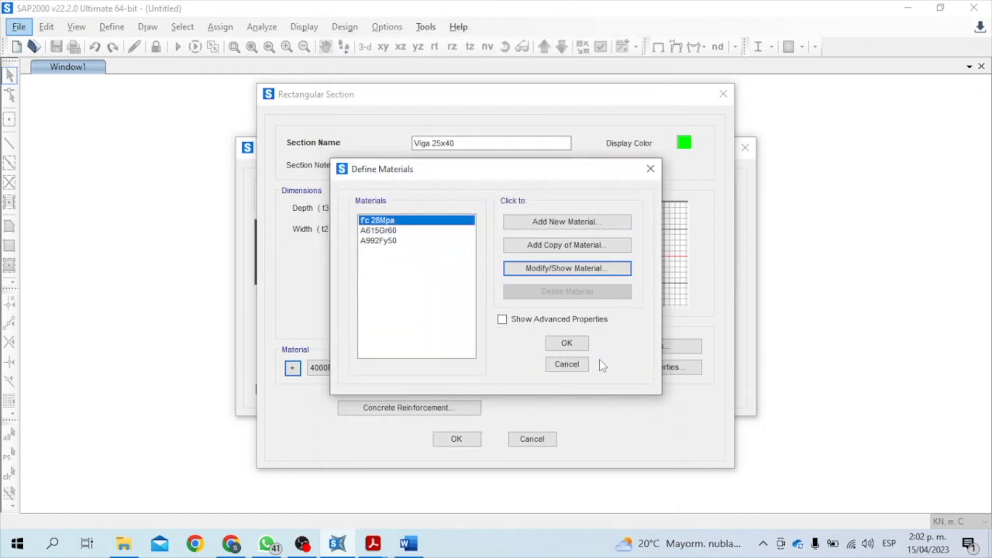
Accept the material definitions, assign the f'c 28Mpa concrete to the Viga 25x40 section and save the section.
{"action": "left_click", "coordinate": [567, 343]}
{"action": "left_click", "coordinate": [359, 367]}
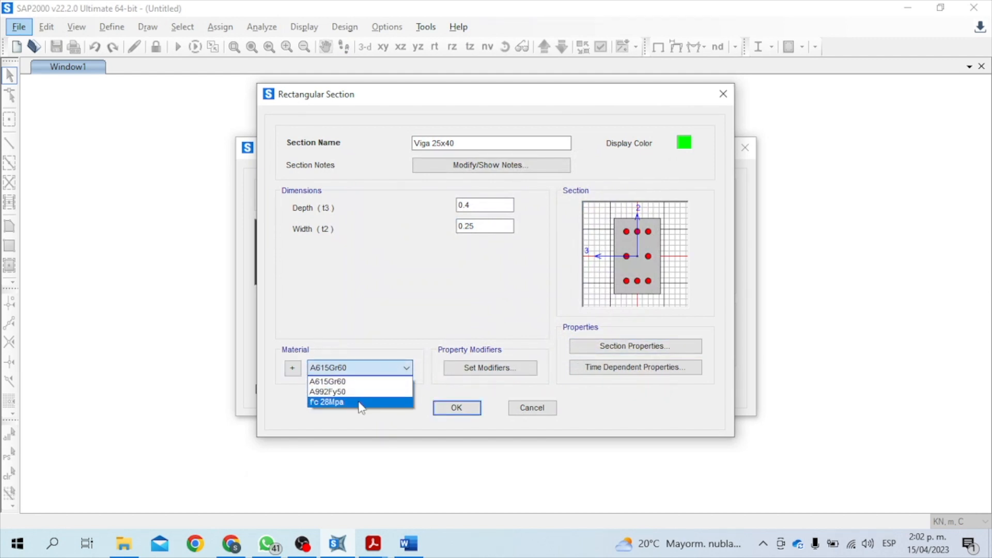
{"action": "left_click", "coordinate": [361, 402]}
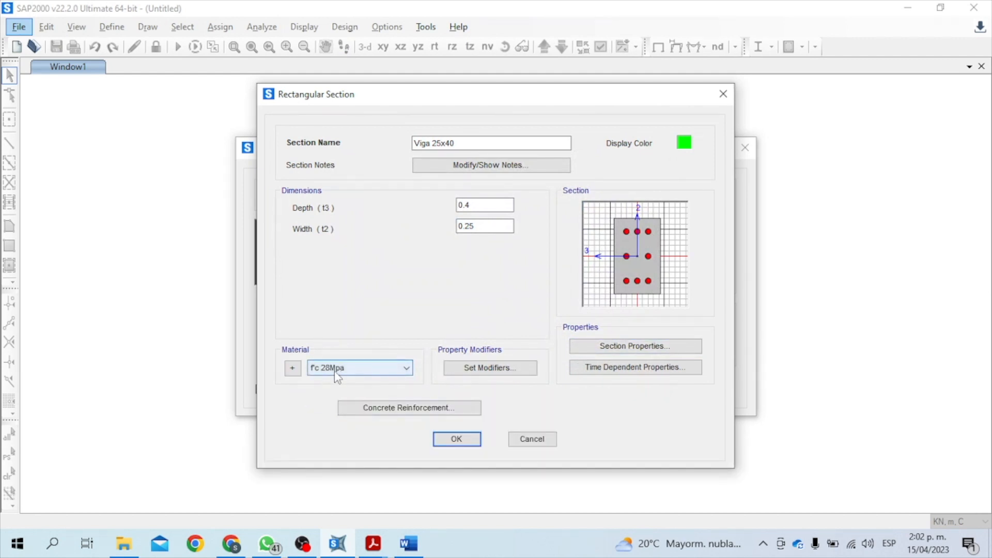
{"action": "left_click", "coordinate": [471, 443]}
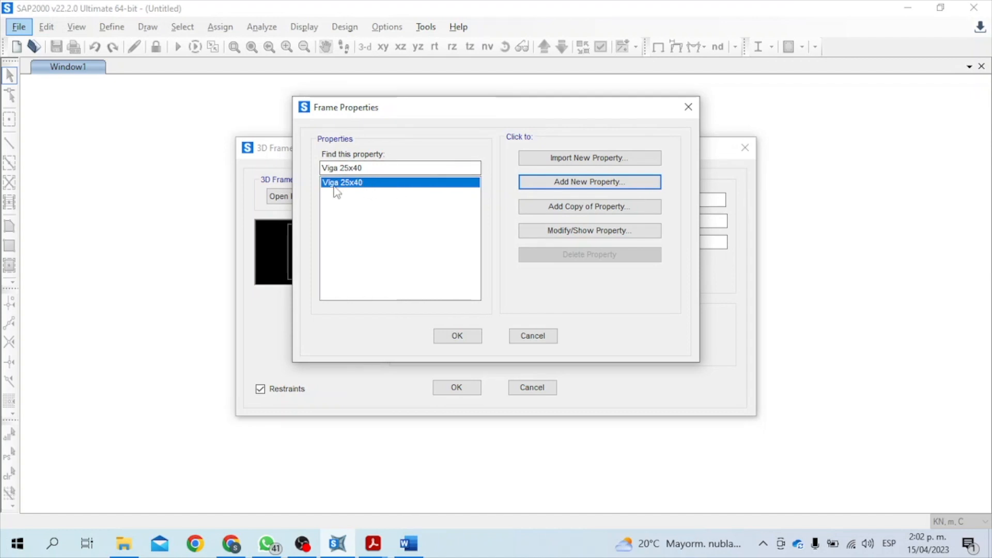
Copy the beam section as Columna 60x60, checking the column size in the Word document, and set its depth and width to 0.6.
{"action": "left_click", "coordinate": [543, 206]}
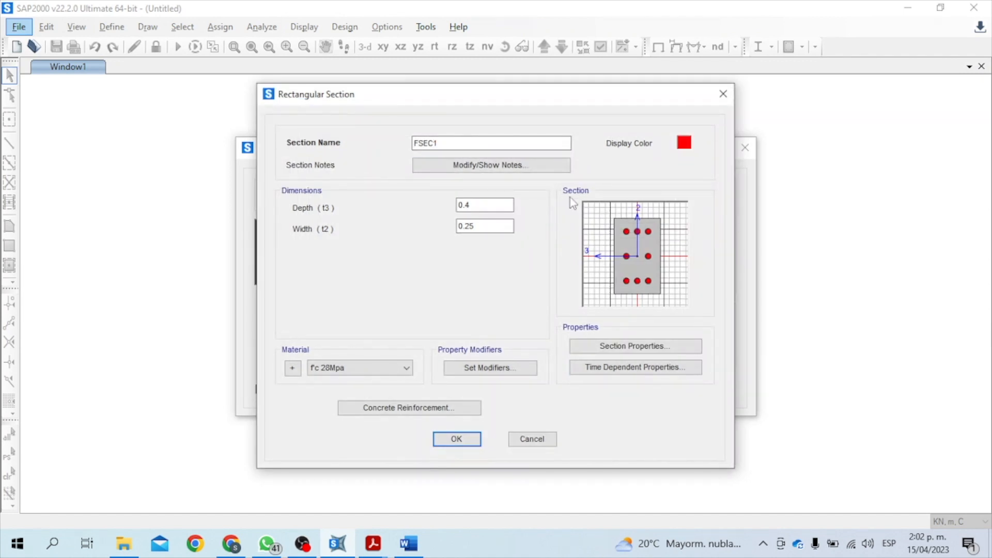
{"action": "left_click", "coordinate": [426, 553]}
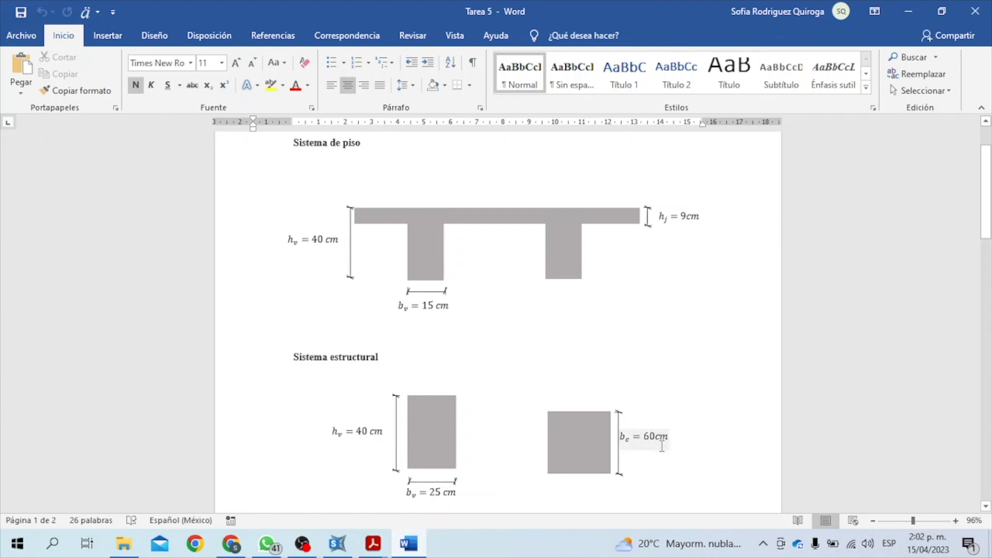
{"action": "left_click", "coordinate": [337, 544]}
{"action": "type", "text": "Columna 60x60"}
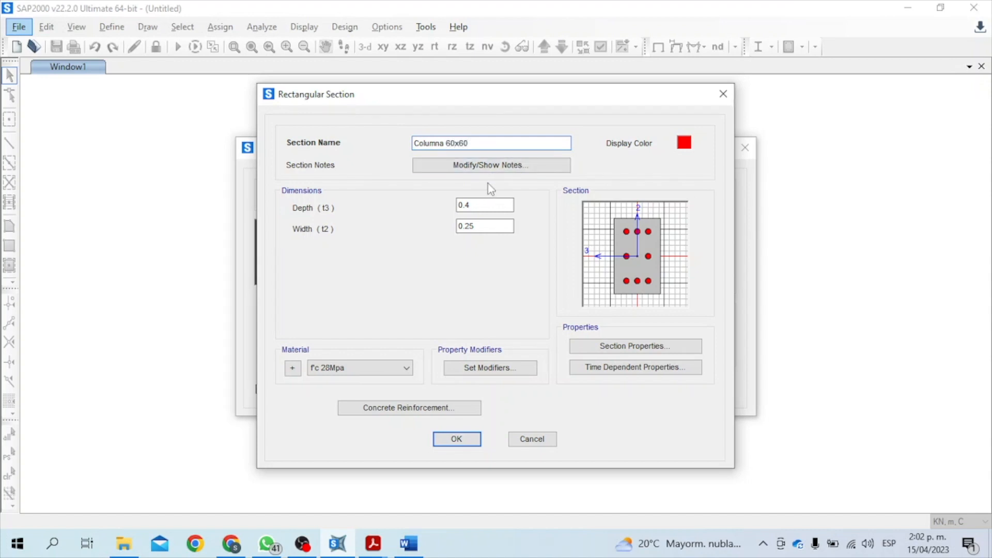
{"action": "key", "text": "BackSpace"}
{"action": "type", "text": "6"}
{"action": "left_click", "coordinate": [488, 224]}
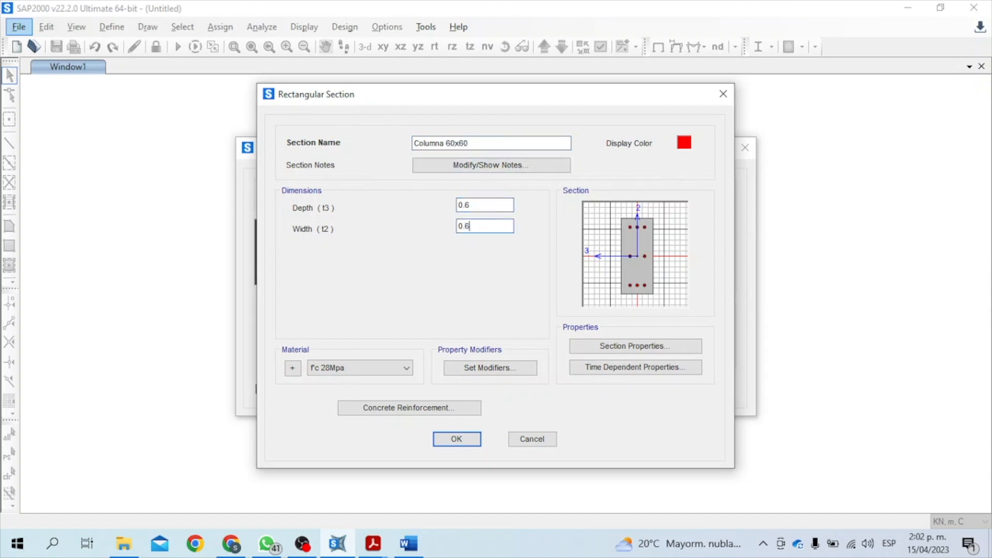
{"action": "left_click", "coordinate": [486, 204]}
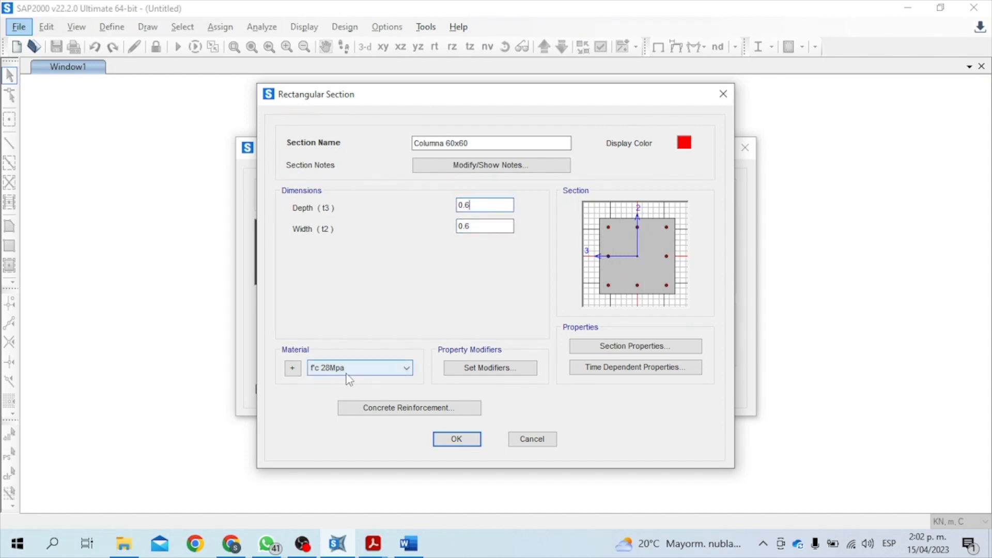
{"action": "left_click", "coordinate": [467, 439]}
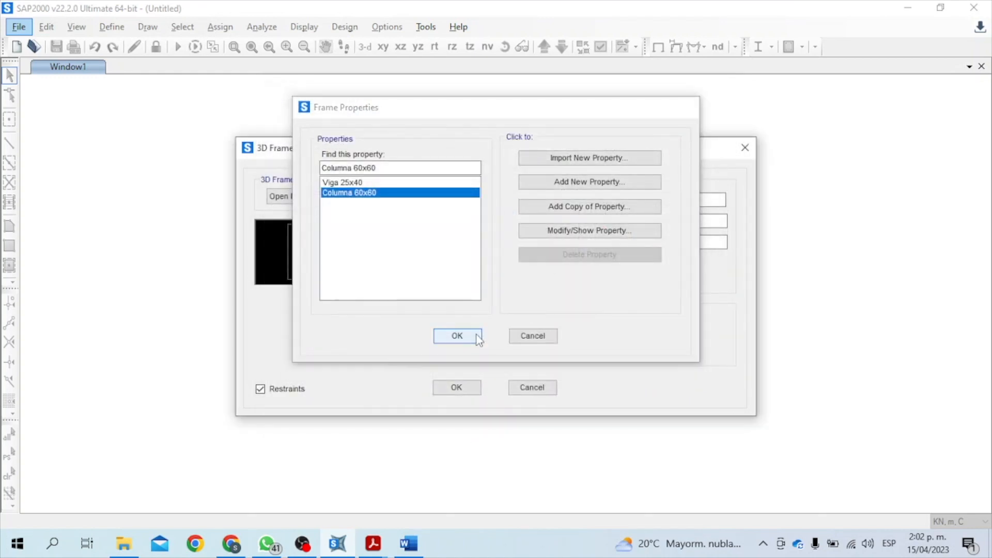
Assign Columna 60x60 to the columns and generate the one-story 3D frame with Viga 25x40 beams.
{"action": "left_click", "coordinate": [457, 336]}
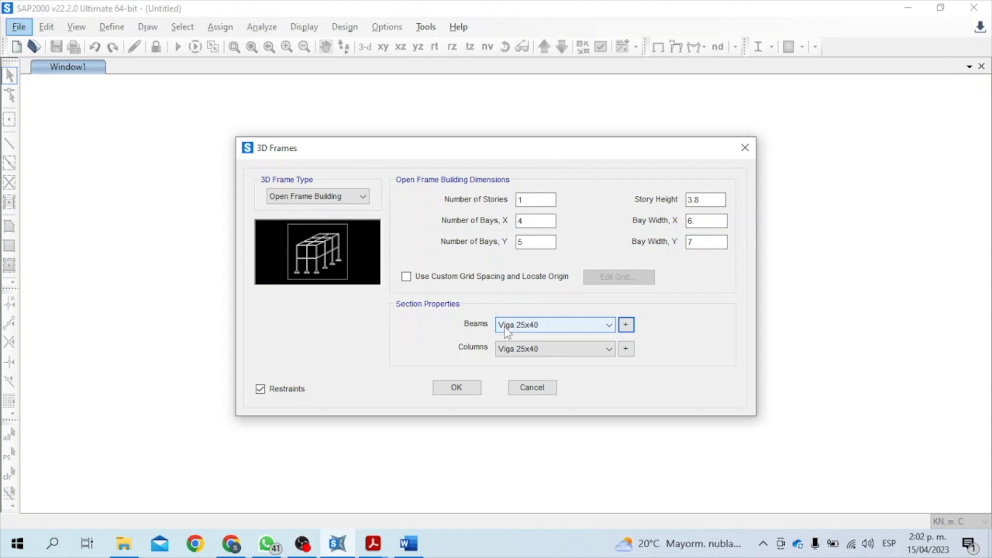
{"action": "left_click", "coordinate": [530, 349]}
{"action": "left_click", "coordinate": [537, 372]}
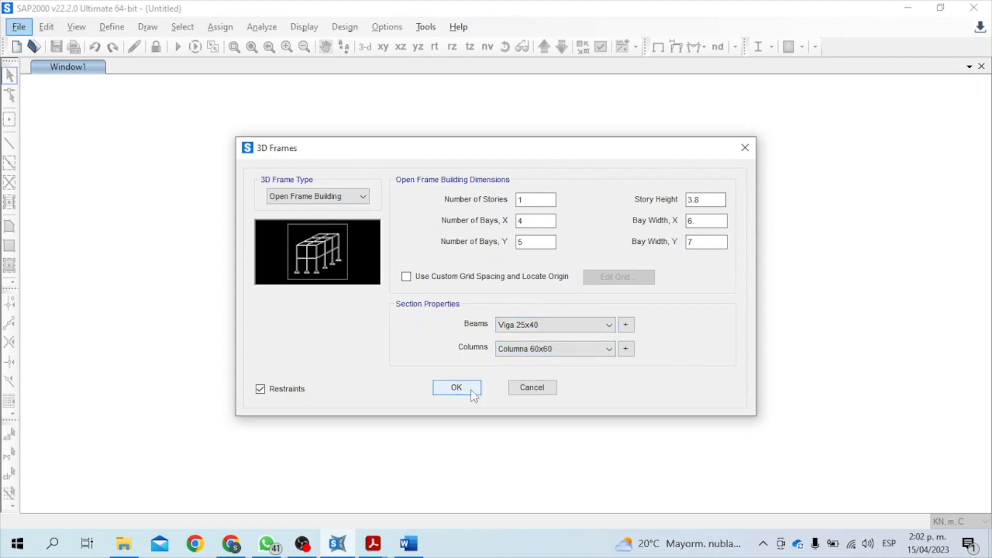
{"action": "left_click", "coordinate": [457, 388]}
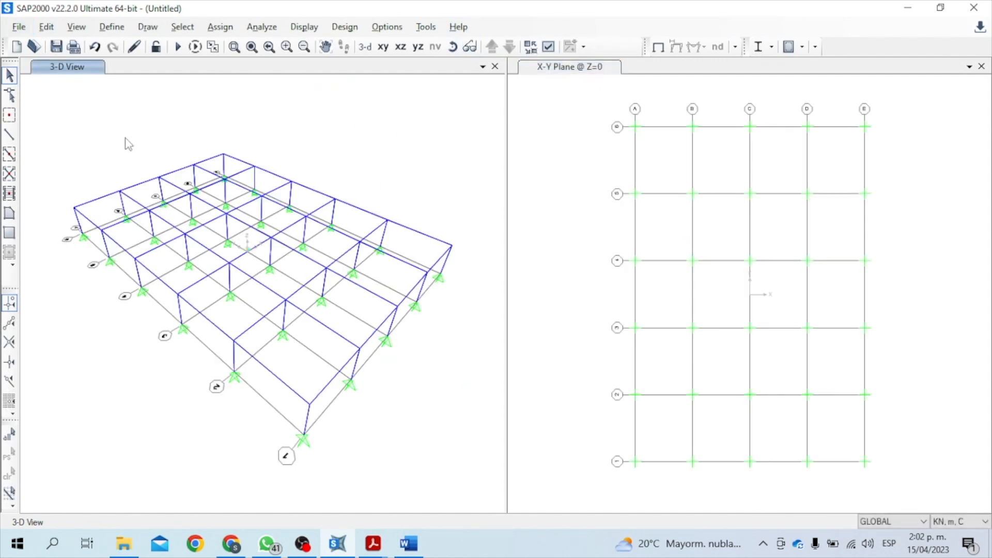
Select all the base joints in the Z=0 plan and assign them fixed restraints in every translation and rotation.
{"action": "left_click", "coordinate": [571, 157]}
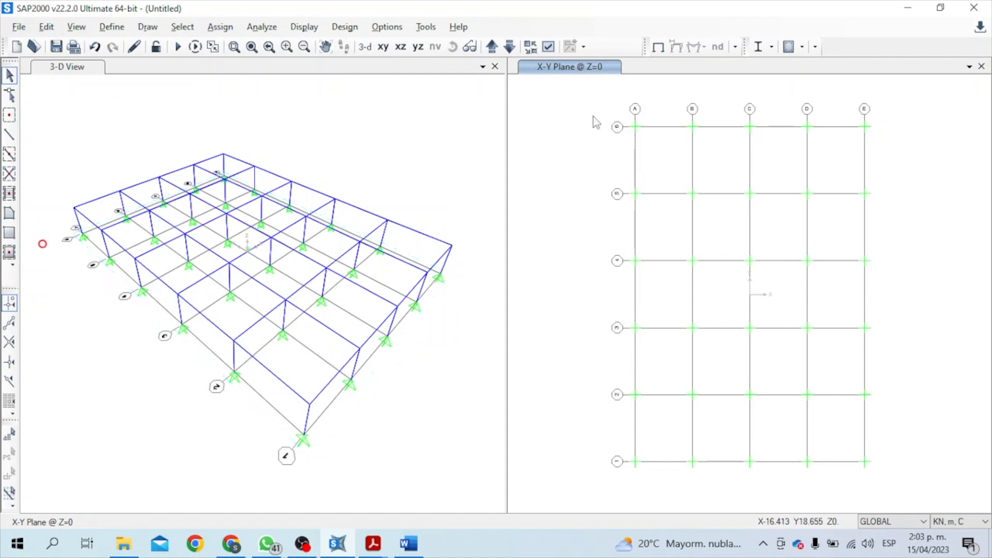
{"action": "left_click", "coordinate": [492, 48]}
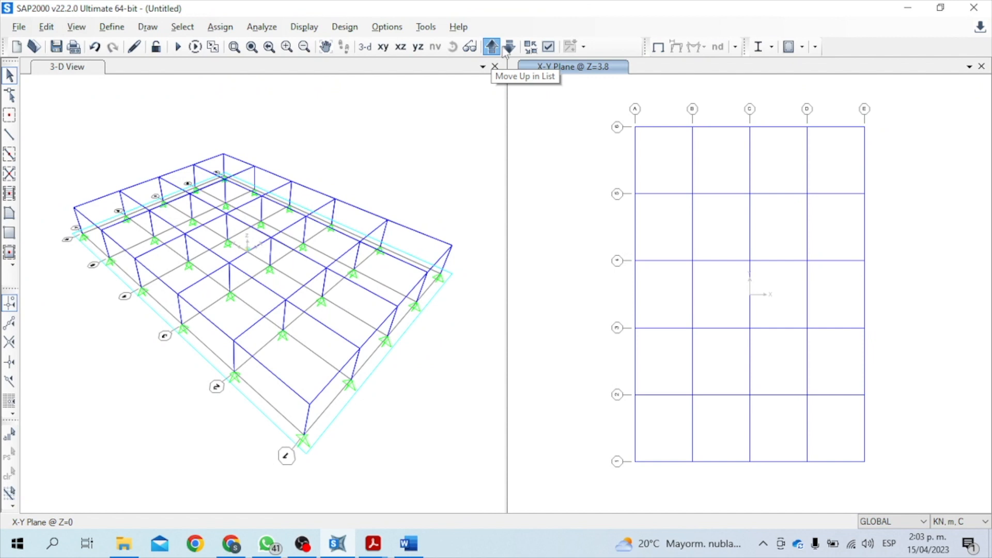
{"action": "left_click_drag", "start_coordinate": [582, 88], "coordinate": [935, 486]}
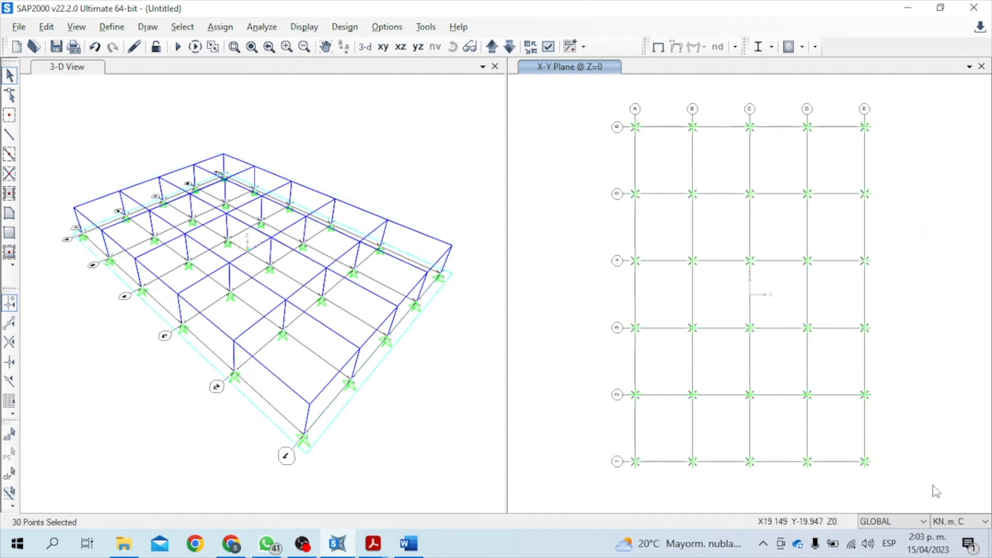
{"action": "left_click", "coordinate": [221, 27]}
{"action": "mouse_move", "coordinate": [235, 44]}
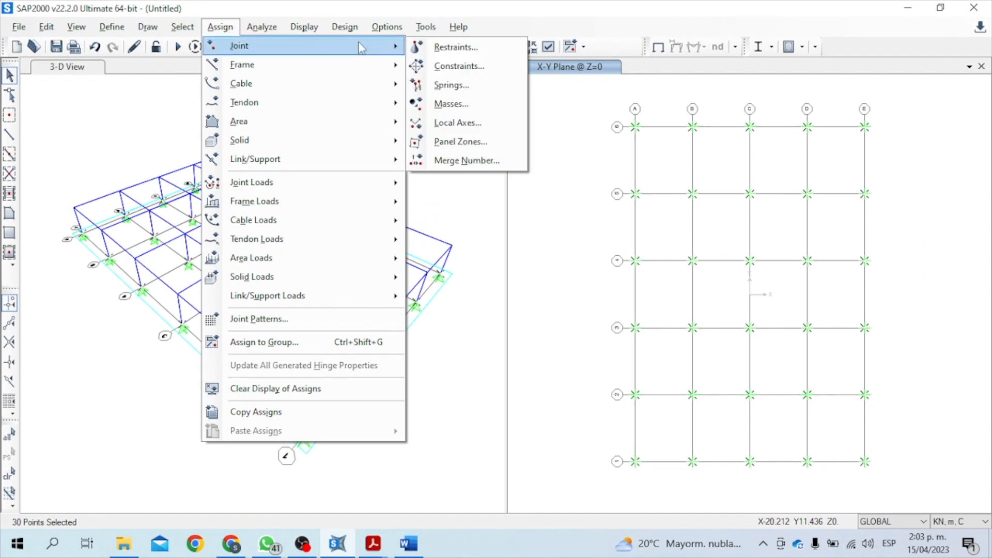
{"action": "left_click", "coordinate": [450, 45]}
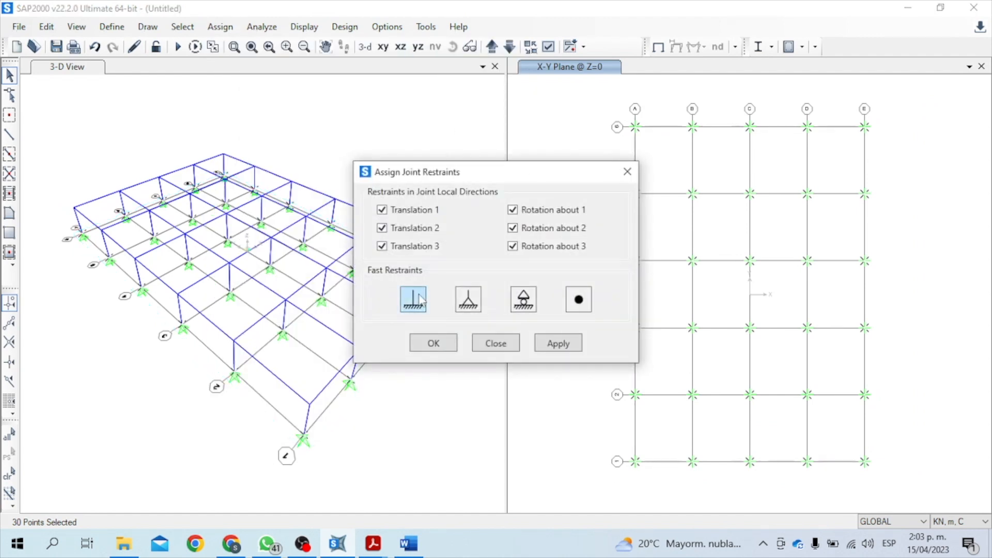
{"action": "left_click", "coordinate": [448, 345]}
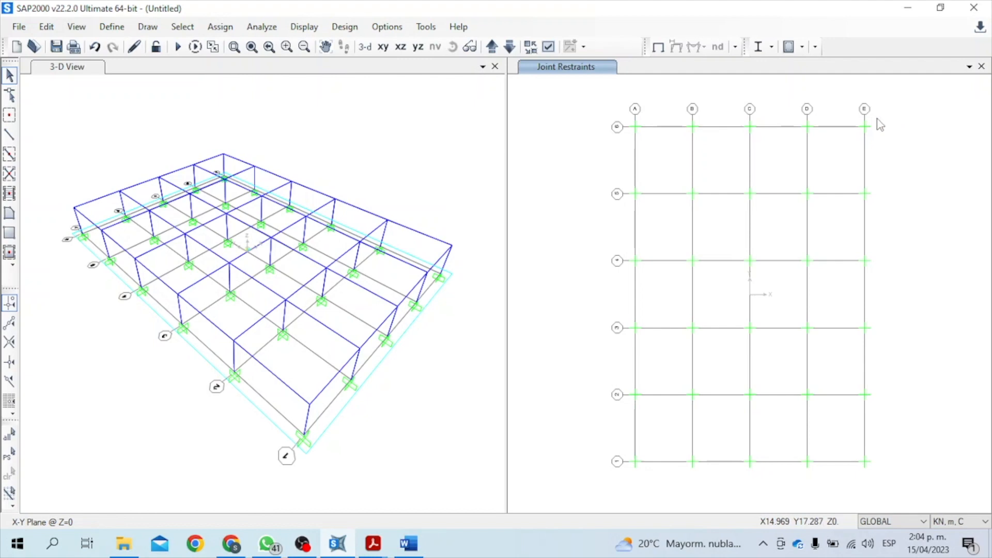
Check the axis labels of the structural plan in Figura 2 of the Problema 2 PDF.
{"action": "mouse_move", "coordinate": [373, 544]}
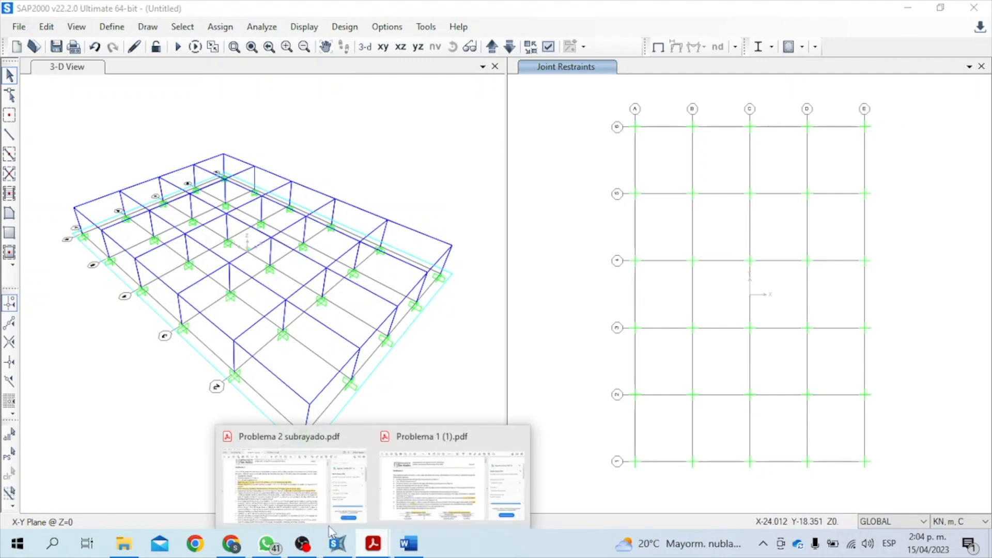
{"action": "left_click", "coordinate": [316, 517]}
{"action": "left_click_drag", "start_coordinate": [725, 127], "coordinate": [723, 338]}
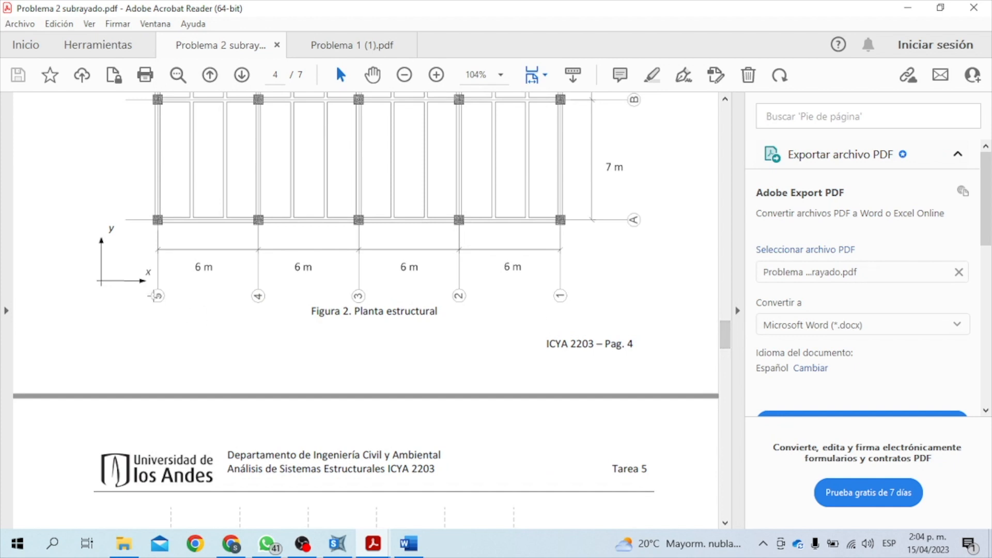
{"action": "left_click", "coordinate": [337, 544]}
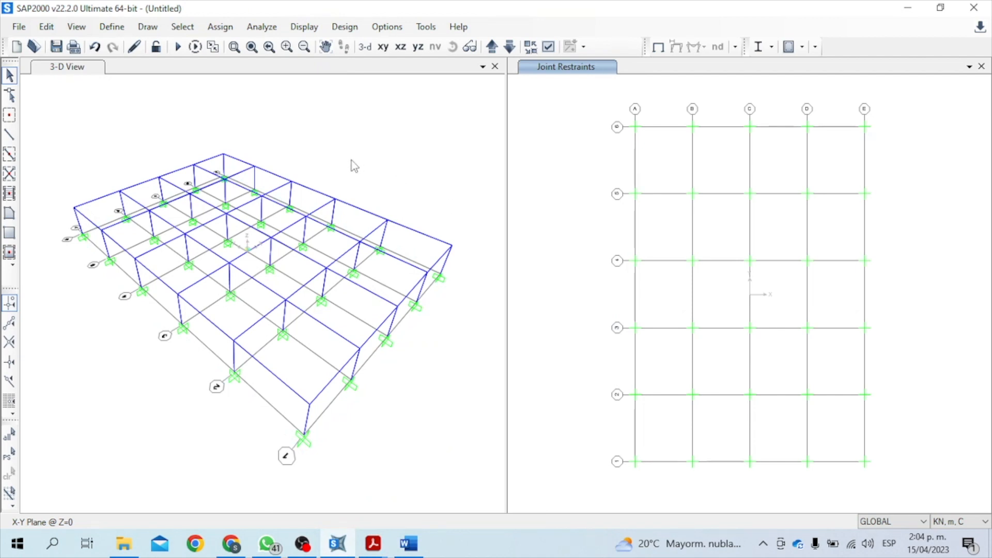
Open the GLOBAL grid system data, display the grids as spacing and enable Glue to Grid Lines.
{"action": "right_click", "coordinate": [562, 222]}
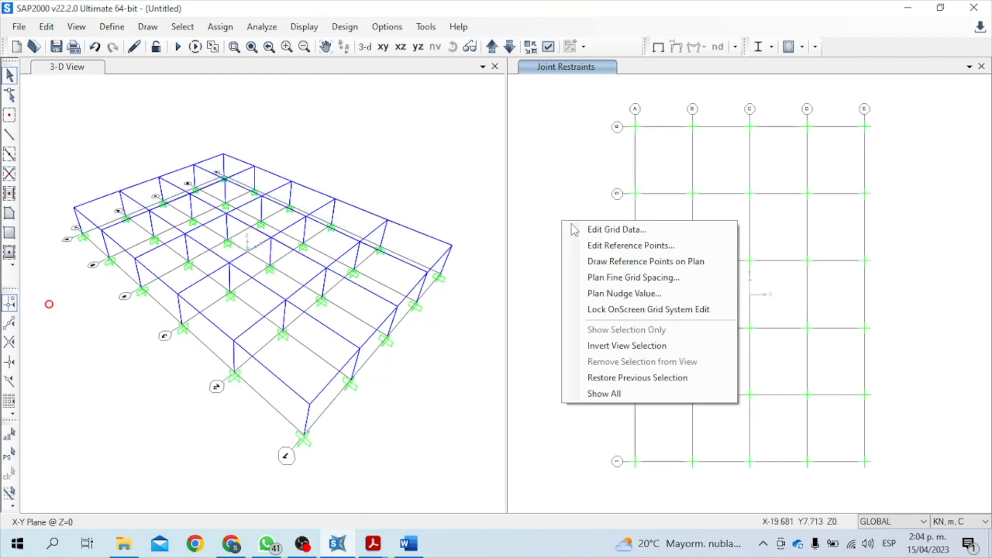
{"action": "left_click", "coordinate": [577, 231]}
{"action": "left_click_drag", "start_coordinate": [569, 194], "coordinate": [381, 183]}
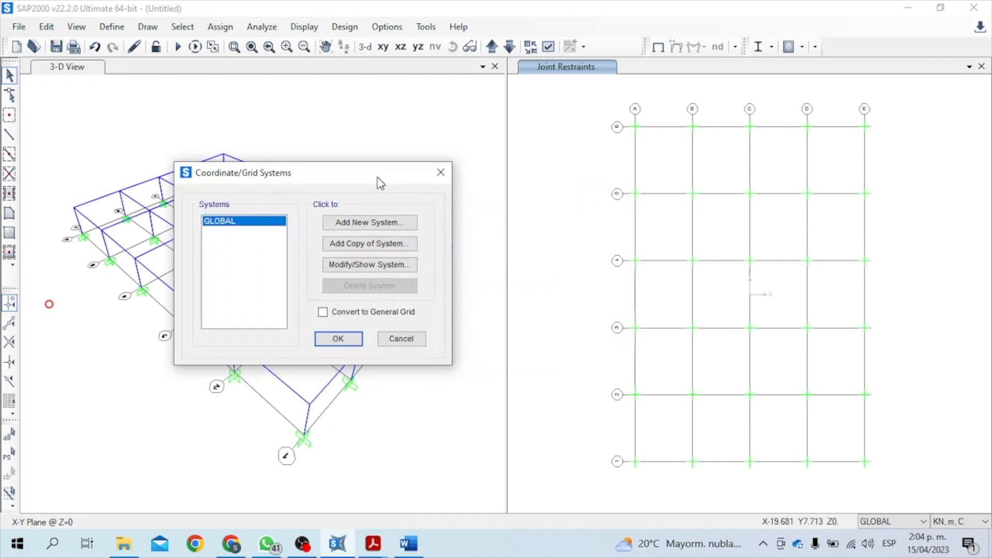
{"action": "left_click", "coordinate": [389, 270]}
{"action": "left_click", "coordinate": [713, 245]}
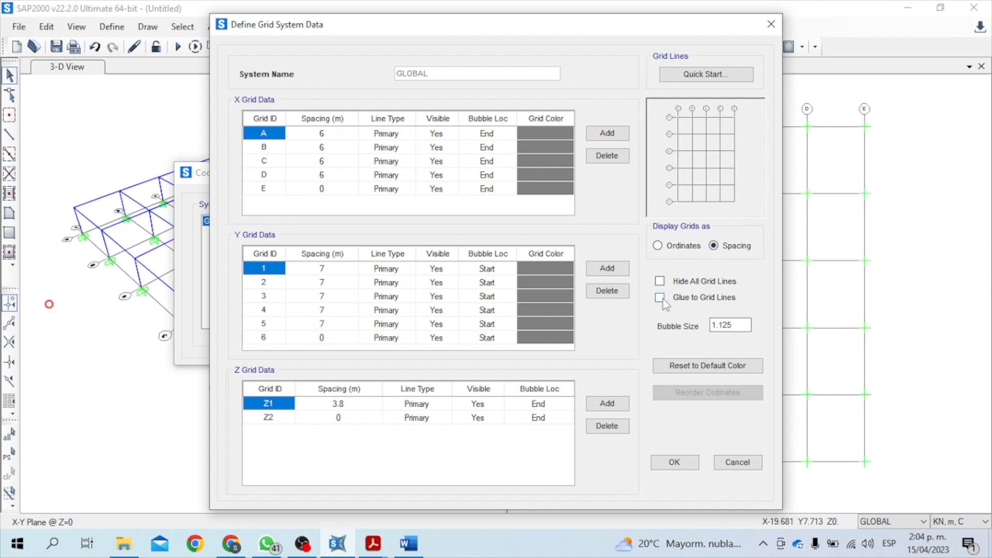
{"action": "left_click_drag", "start_coordinate": [494, 37], "coordinate": [318, 45]}
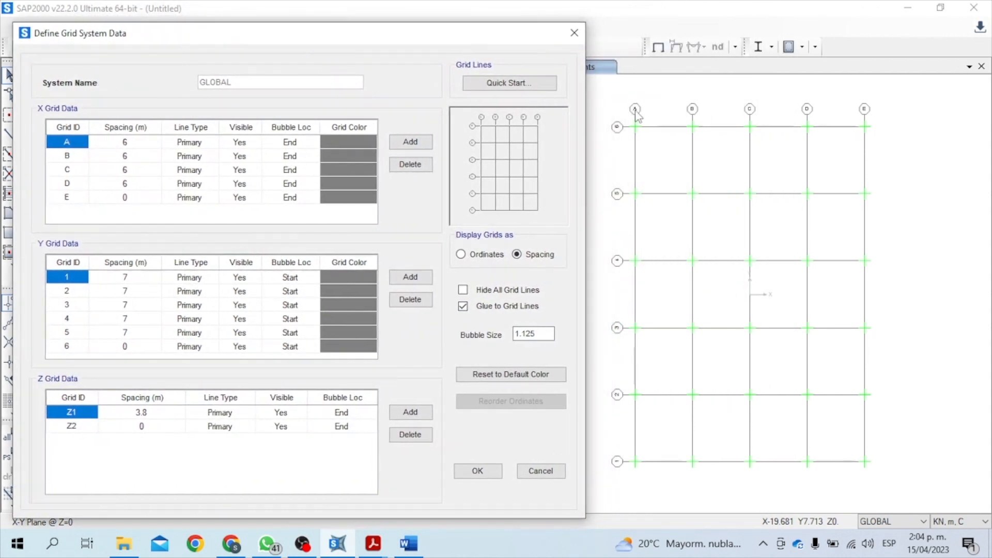
Check the X axis labels in the Problema 2 plan and rename the X grid lines A to E as 5, 4, 3, 2 and 1.
{"action": "mouse_move", "coordinate": [373, 544]}
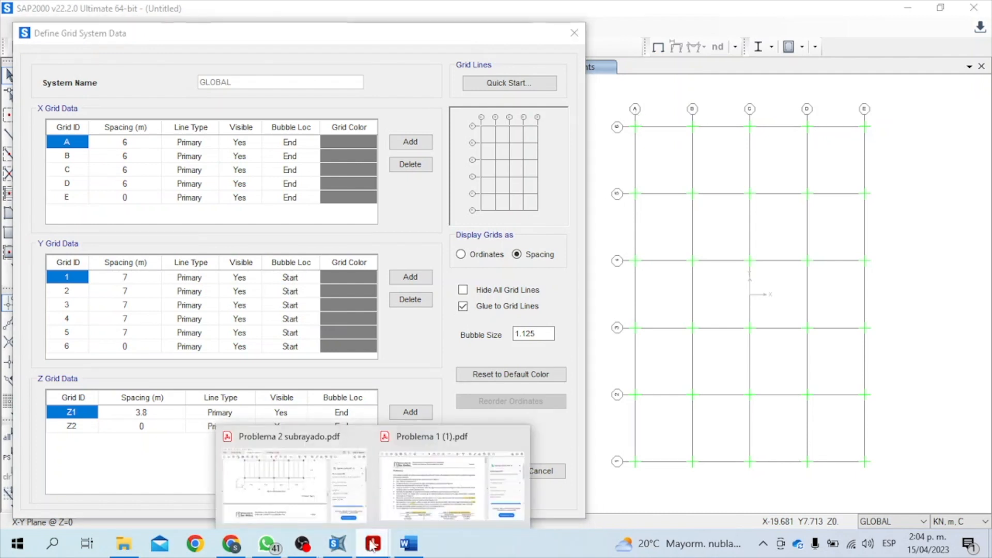
{"action": "left_click", "coordinate": [290, 465]}
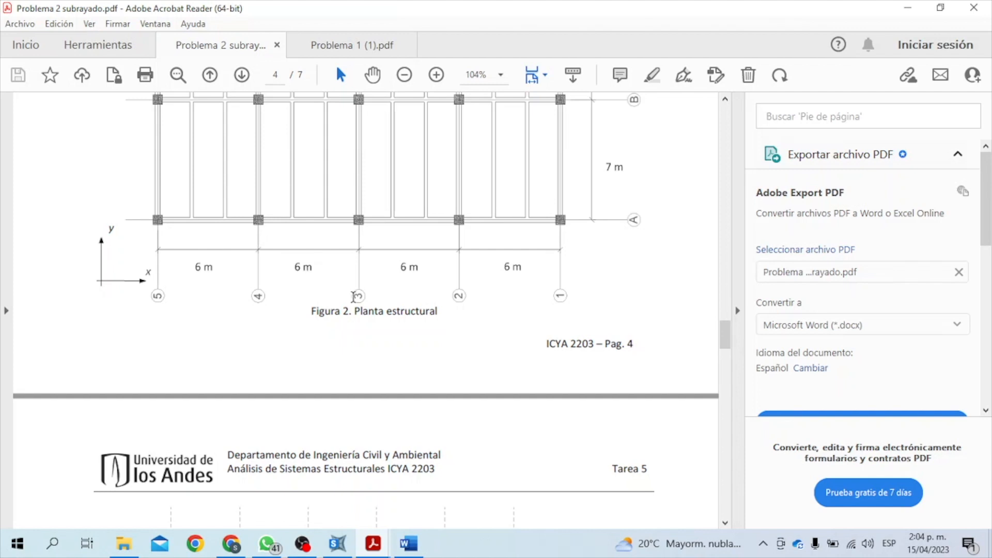
{"action": "left_click", "coordinate": [336, 543]}
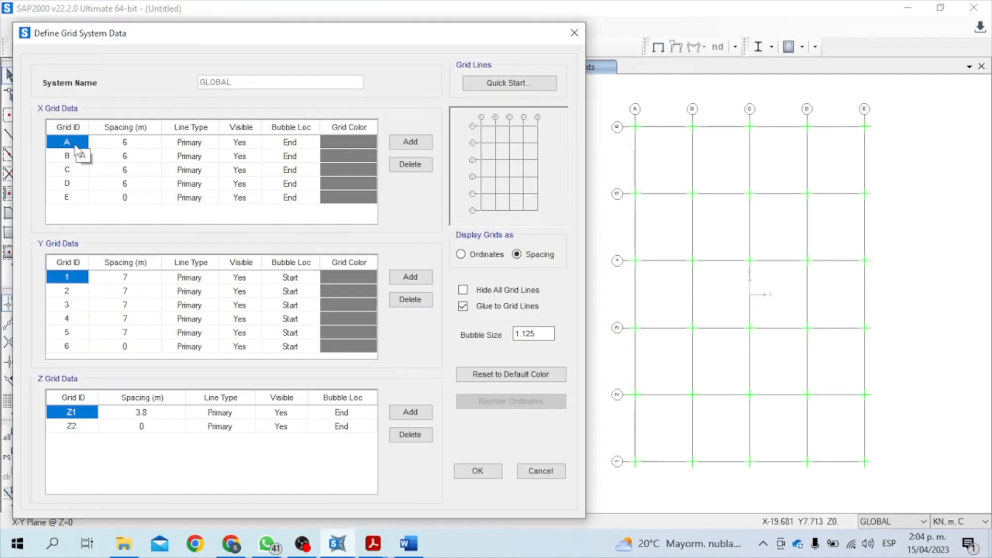
{"action": "type", "text": "5"}
{"action": "key", "text": "Return"}
{"action": "type", "text": "4"}
{"action": "key", "text": "Return"}
{"action": "type", "text": "3"}
{"action": "key", "text": "Return"}
{"action": "type", "text": "2"}
{"action": "key", "text": "Return"}
{"action": "type", "text": "1"}
{"action": "left_click", "coordinate": [76, 145]}
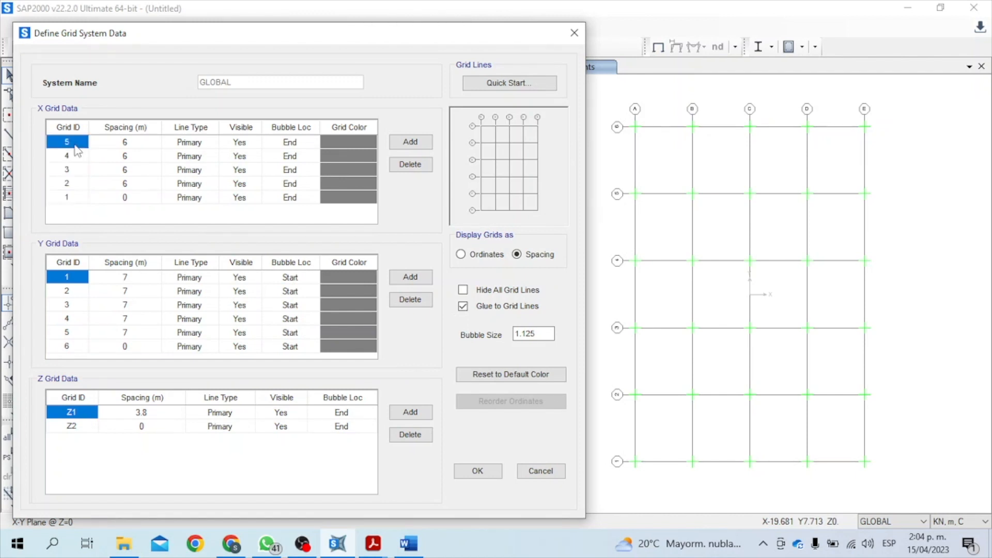
Check the Y axis labels in the Problema 2 plan and rename the Y grid lines 1 to 6 as A, B, C, D, E and F.
{"action": "left_click", "coordinate": [78, 290]}
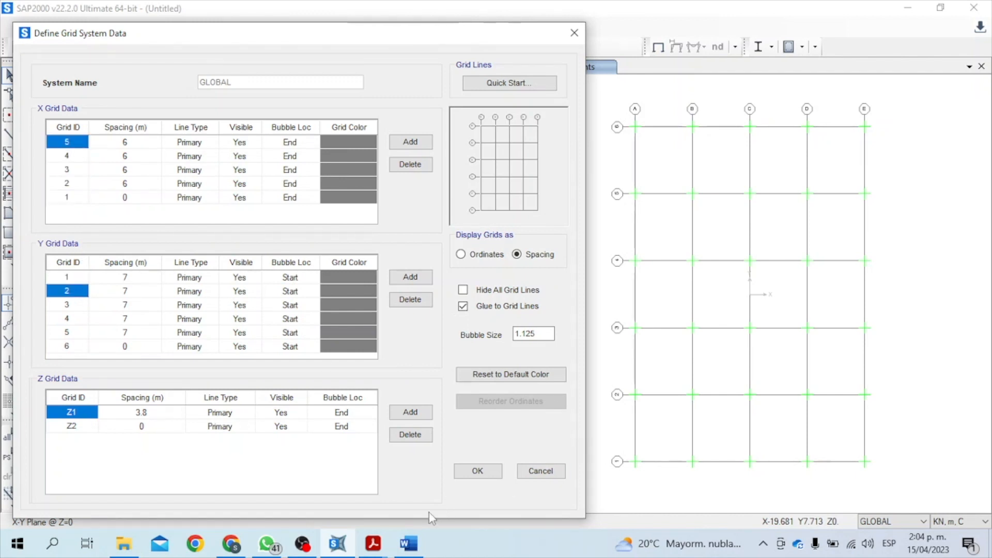
{"action": "left_click", "coordinate": [374, 543]}
{"action": "left_click_drag", "start_coordinate": [728, 350], "coordinate": [729, 317]}
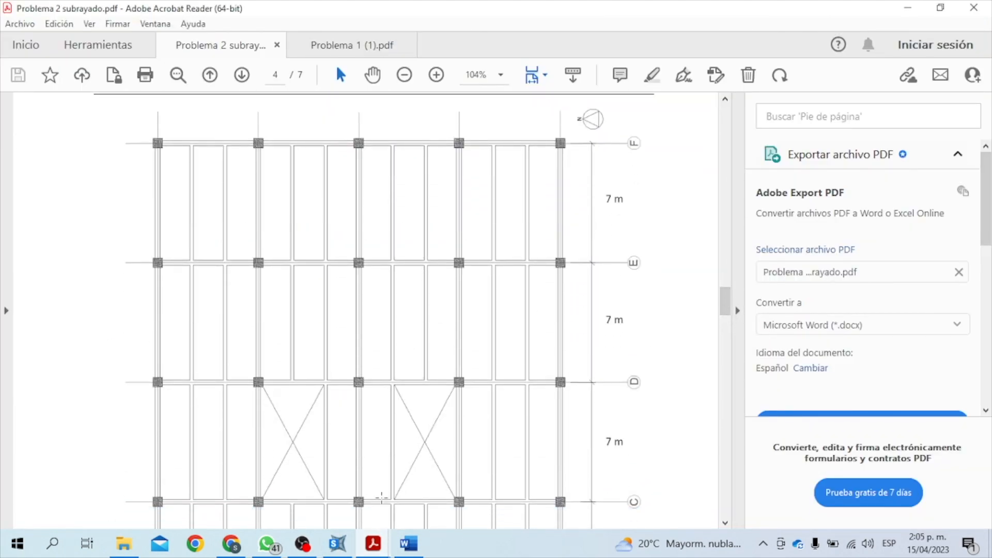
{"action": "left_click", "coordinate": [337, 544]}
{"action": "left_click", "coordinate": [67, 278]}
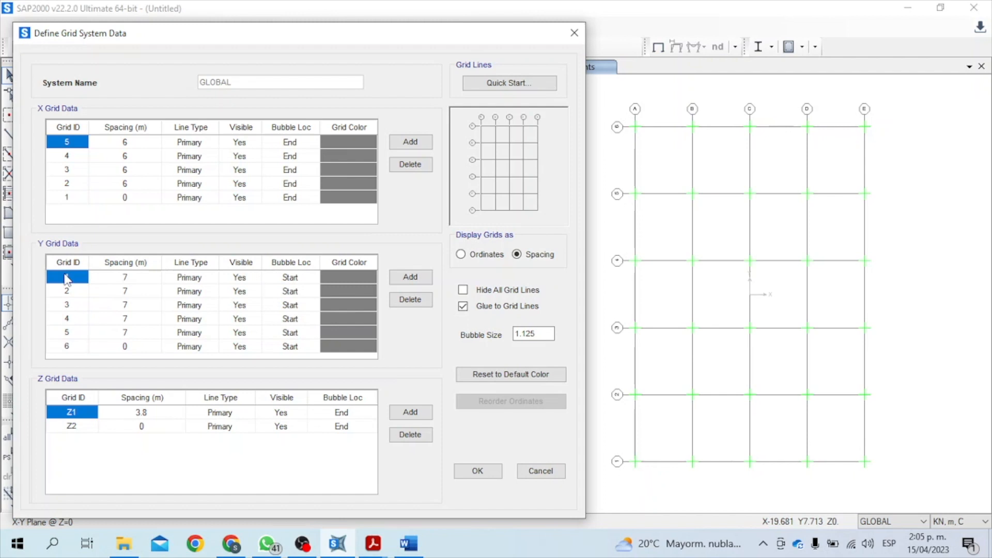
{"action": "type", "text": "A"}
{"action": "key", "text": "Down"}
{"action": "type", "text": "B"}
{"action": "key", "text": "Down"}
{"action": "type", "text": "C"}
{"action": "key", "text": "Down"}
{"action": "type", "text": "D"}
{"action": "key", "text": "Down"}
{"action": "type", "text": "E"}
{"action": "key", "text": "Down"}
{"action": "type", "text": "F"}
{"action": "key", "text": "Return"}
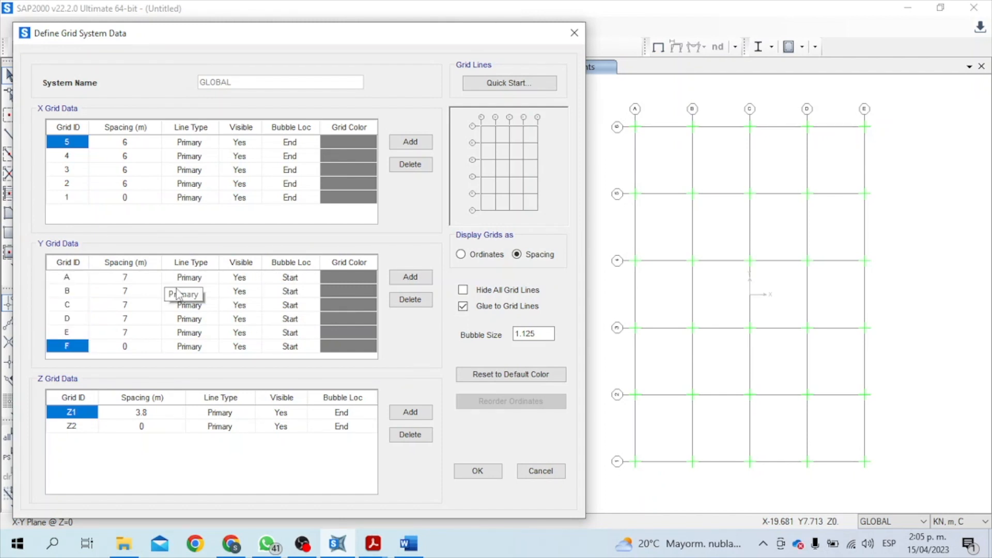
Add four new Z grid lines after Z2 in the GLOBAL grid system.
{"action": "left_click", "coordinate": [89, 427]}
{"action": "left_click", "coordinate": [88, 415]}
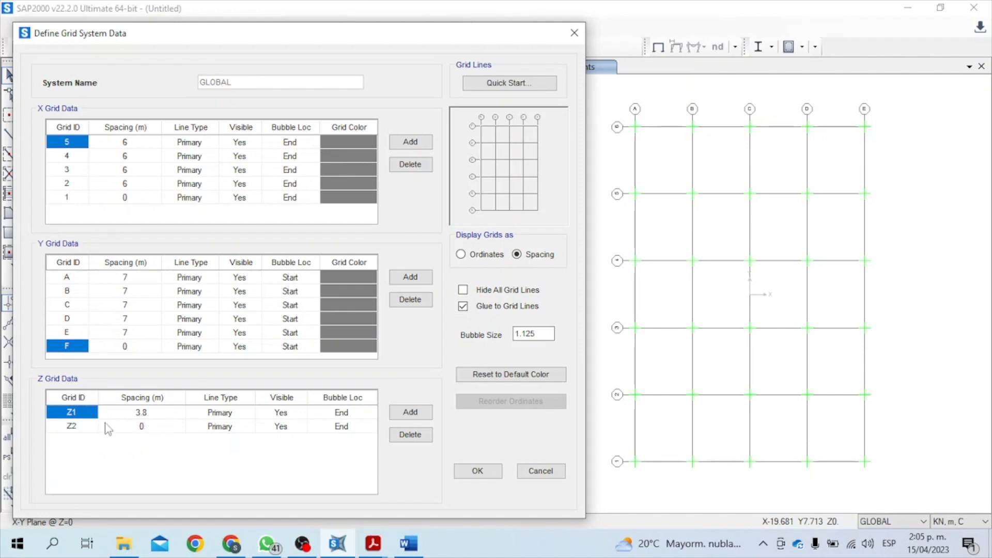
{"action": "left_click", "coordinate": [87, 427]}
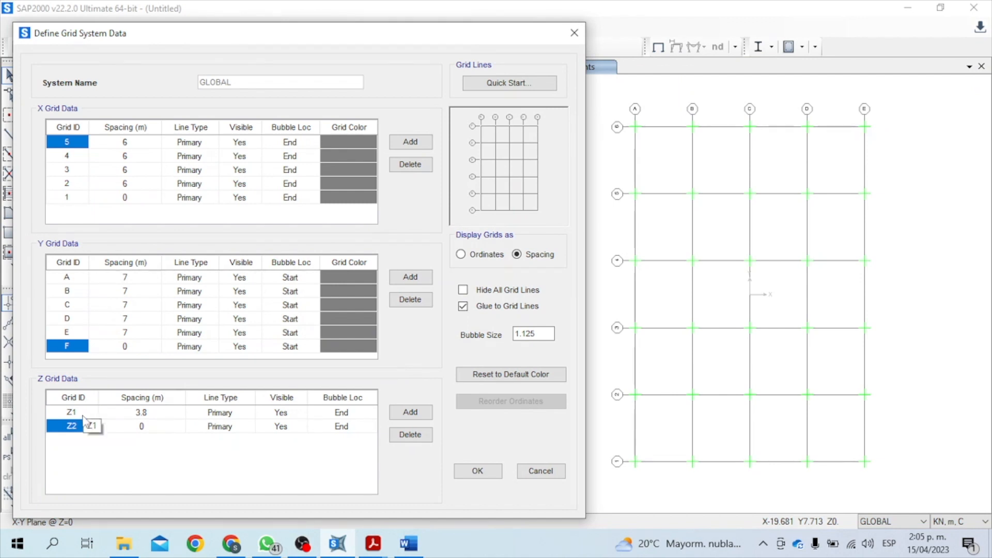
{"action": "left_click", "coordinate": [426, 415]}
{"action": "left_click", "coordinate": [426, 415]}
{"action": "left_click", "coordinate": [426, 415]}
{"action": "left_click", "coordinate": [425, 414]}
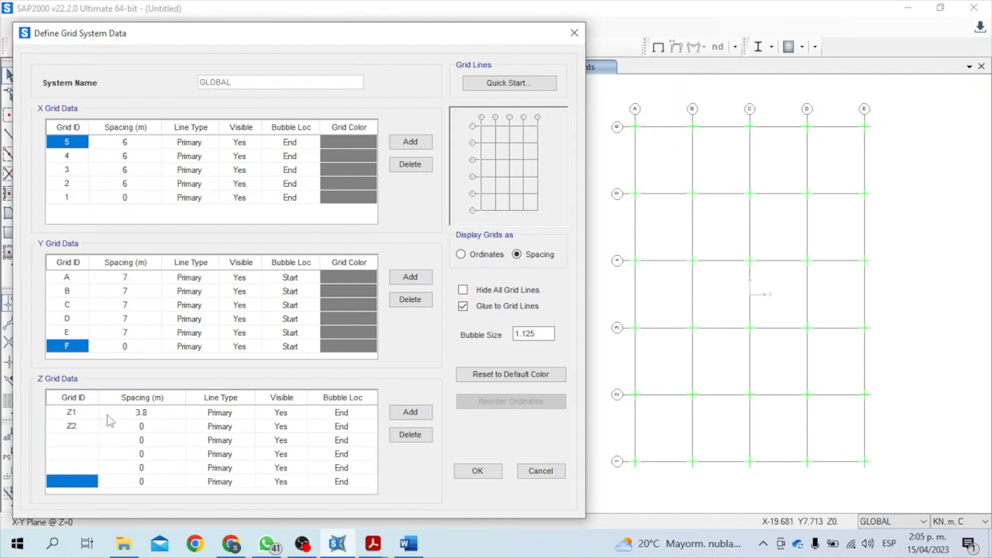
Check the heights between slab axes in the Problema 2 PDF for the spacing of the upper Z grid lines.
{"action": "left_click", "coordinate": [75, 427]}
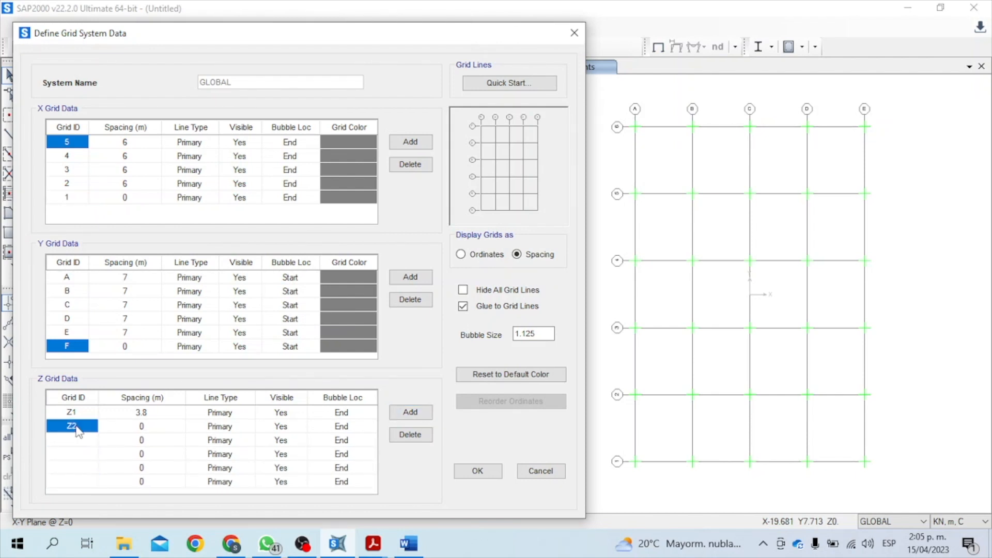
{"action": "left_click", "coordinate": [143, 429]}
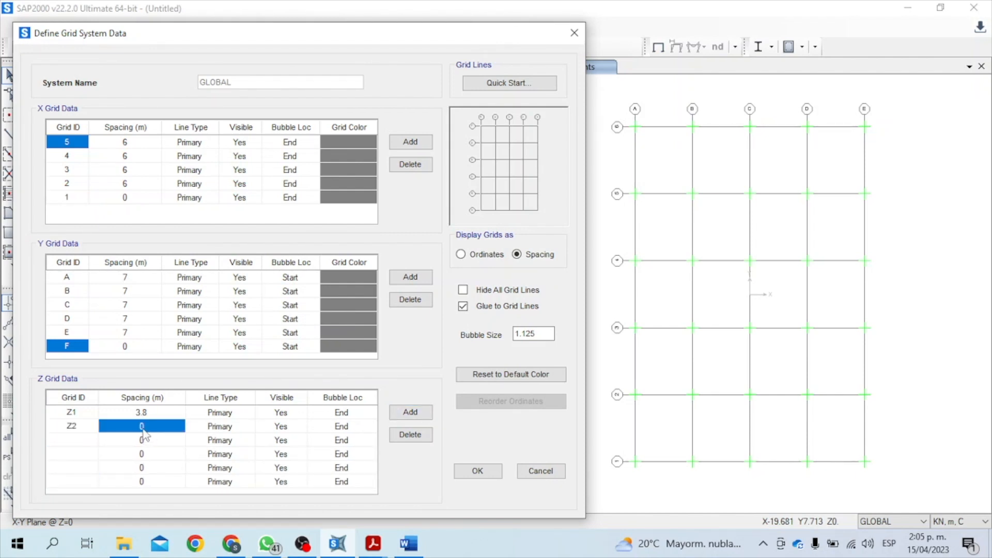
{"action": "left_click", "coordinate": [373, 544]}
{"action": "left_click", "coordinate": [299, 491]}
{"action": "left_click_drag", "start_coordinate": [725, 302], "coordinate": [725, 118]}
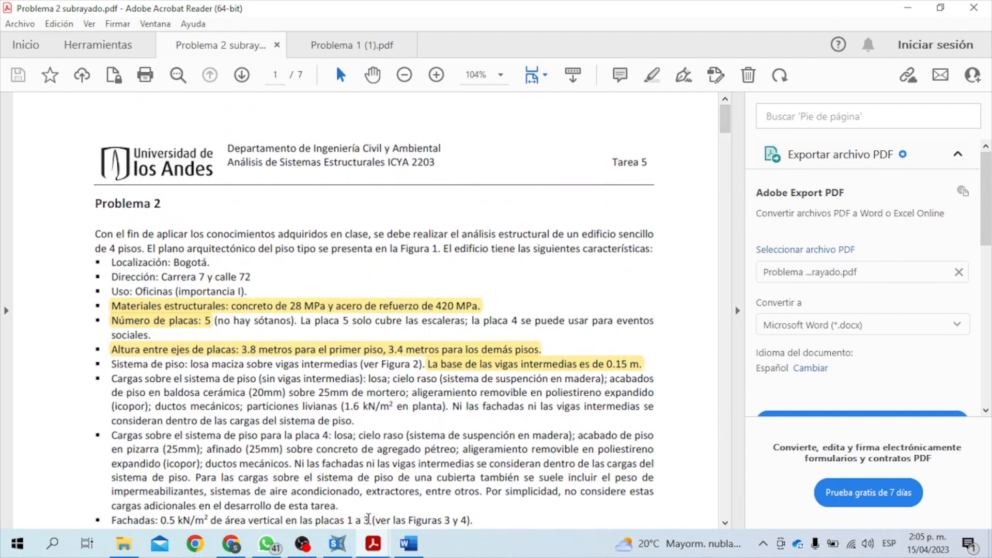
{"action": "left_click", "coordinate": [338, 543]}
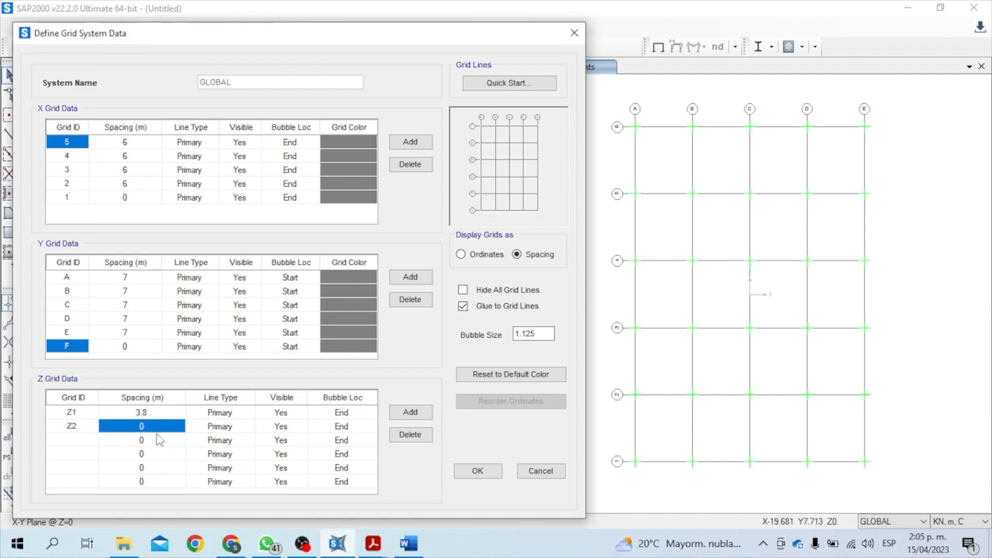
Set the spacing of Z2 and of the next three Z grid lines to 3.4 m each.
{"action": "type", "text": "3.4"}
{"action": "left_click", "coordinate": [158, 439]}
{"action": "type", "text": "3.4"}
{"action": "key", "text": "Return"}
{"action": "type", "text": "3.4"}
{"action": "key", "text": "Return"}
{"action": "type", "text": "3.4"}
{"action": "key", "text": "Return"}
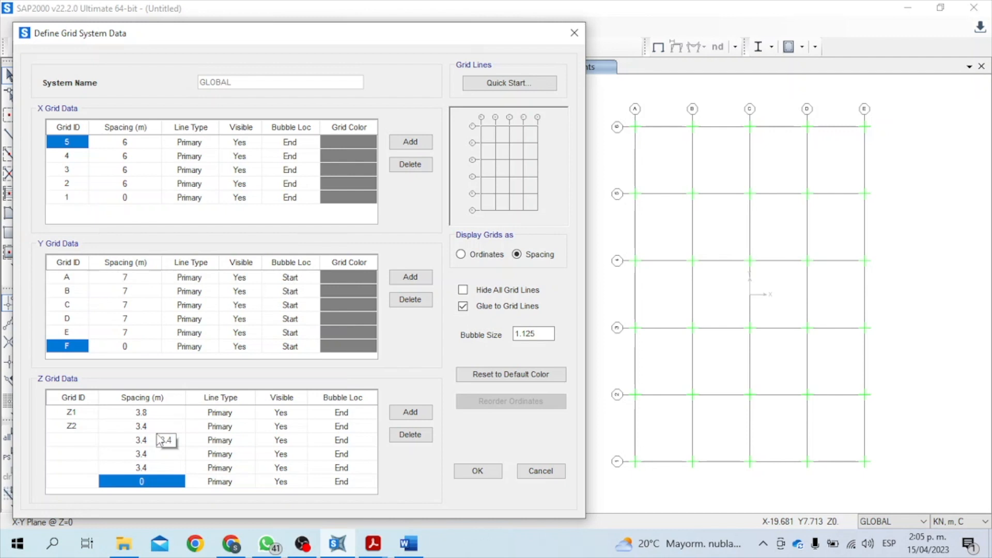
Name the four new Z grid lines Z3, Z4, Z5 and Z6.
{"action": "left_click", "coordinate": [67, 440]}
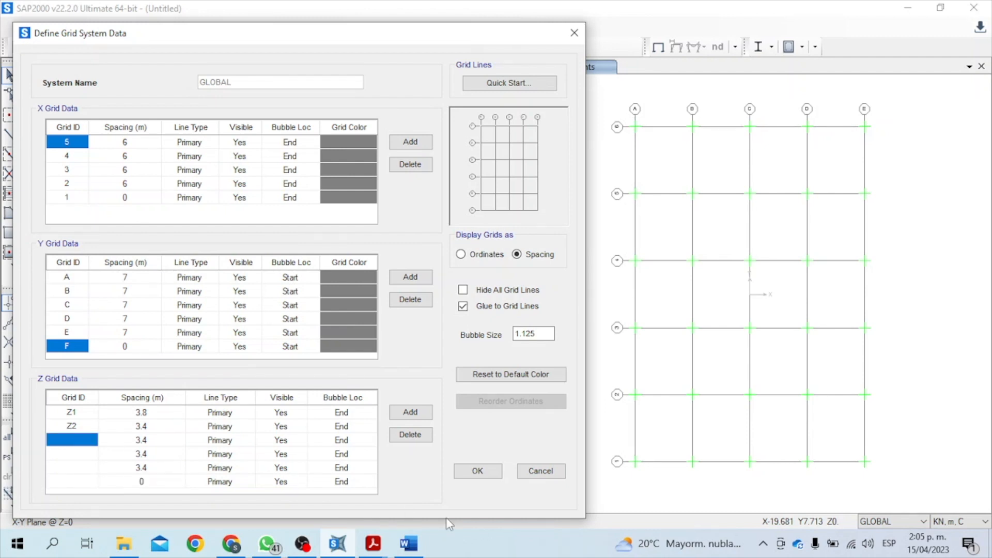
{"action": "type", "text": "Z3"}
{"action": "key", "text": "Return"}
{"action": "type", "text": "Z4"}
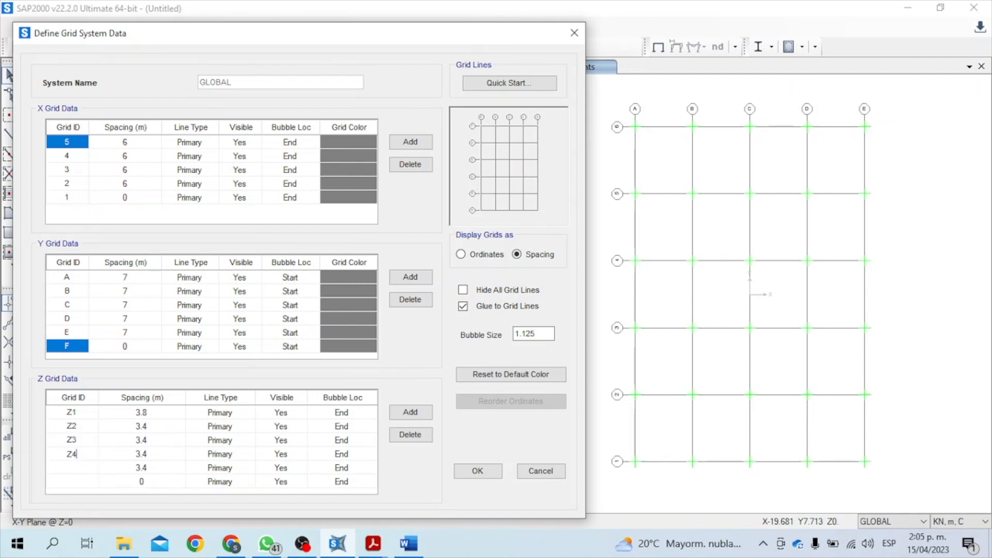
{"action": "key", "text": "Return"}
{"action": "type", "text": "Z5"}
{"action": "key", "text": "Return"}
{"action": "type", "text": "Z6"}
{"action": "left_click", "coordinate": [80, 426]}
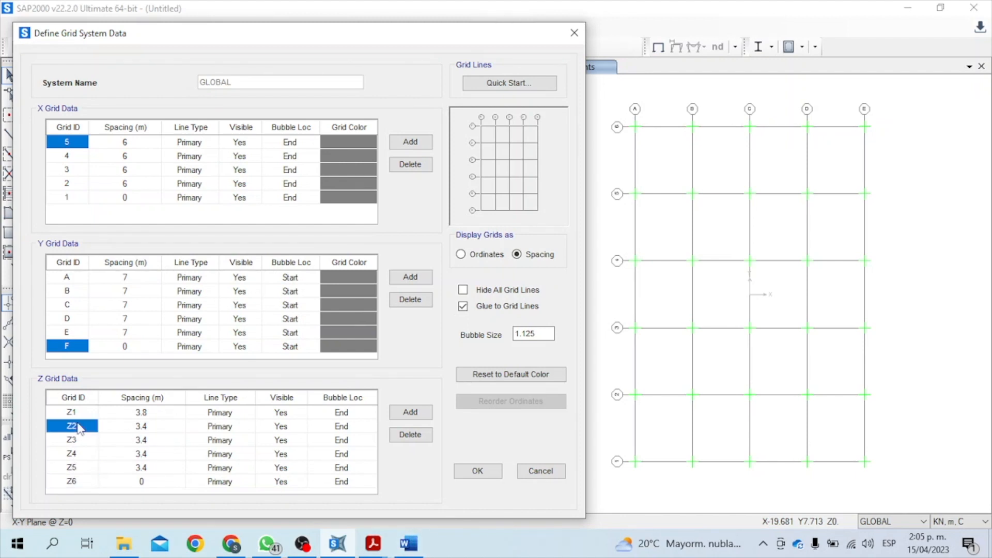
{"action": "left_click", "coordinate": [75, 412]}
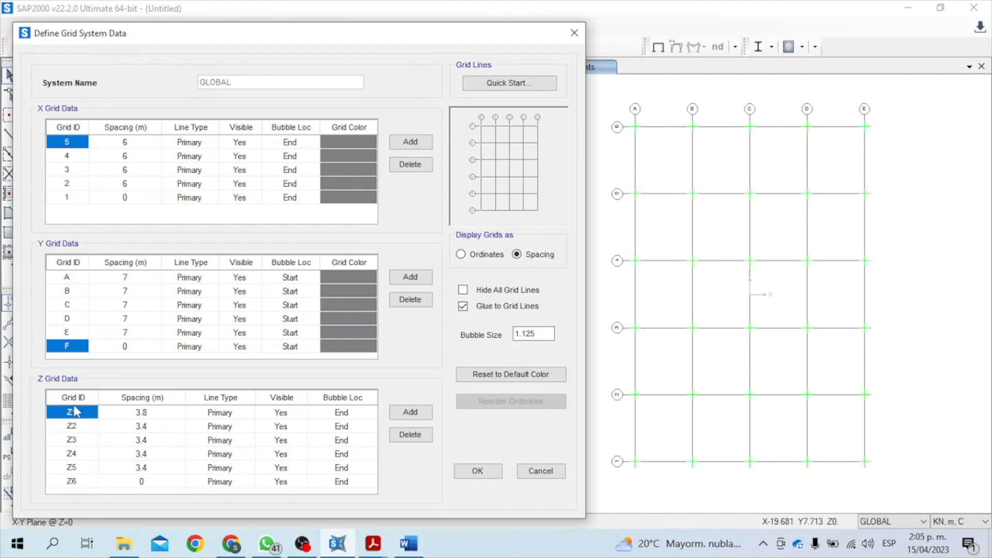
Apply the grid system changes to the model and refresh the 3-D and plan views.
{"action": "left_click", "coordinate": [477, 470]}
{"action": "left_click", "coordinate": [336, 338]}
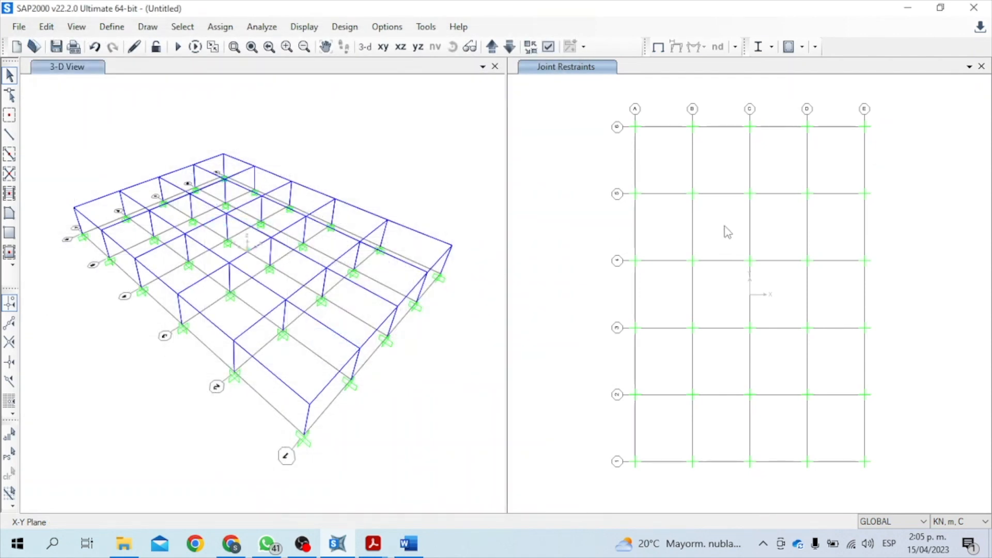
{"action": "left_click", "coordinate": [242, 160]}
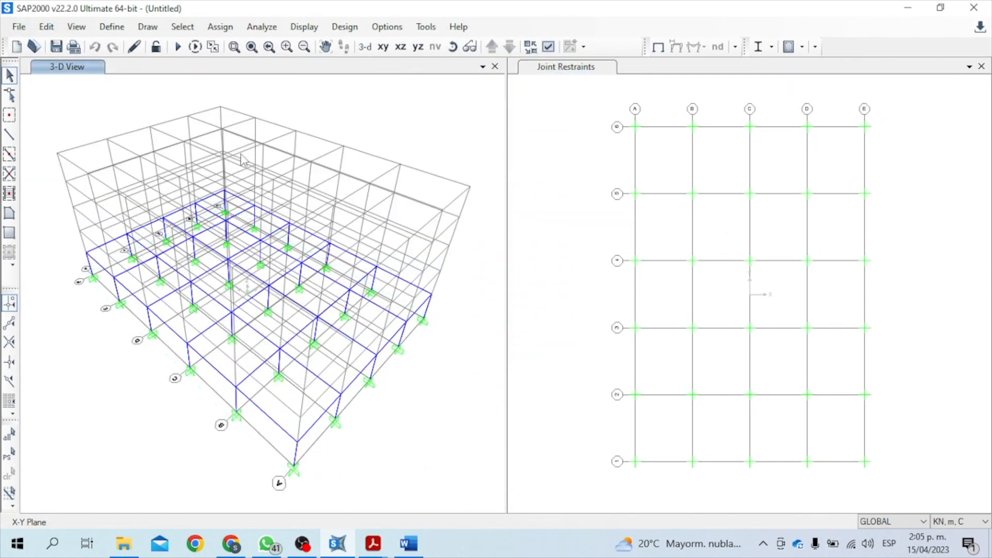
{"action": "left_click", "coordinate": [593, 164]}
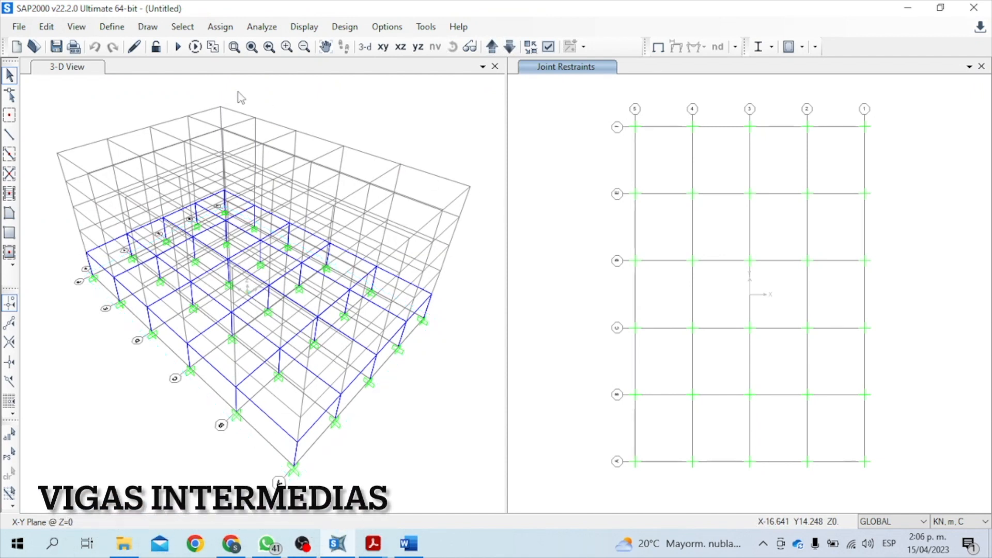
Define a frame section named Viga intermedia as a copy of Viga 25x40, with a width of 0.15 m.
{"action": "left_click", "coordinate": [113, 27]}
{"action": "mouse_move", "coordinate": [157, 68]}
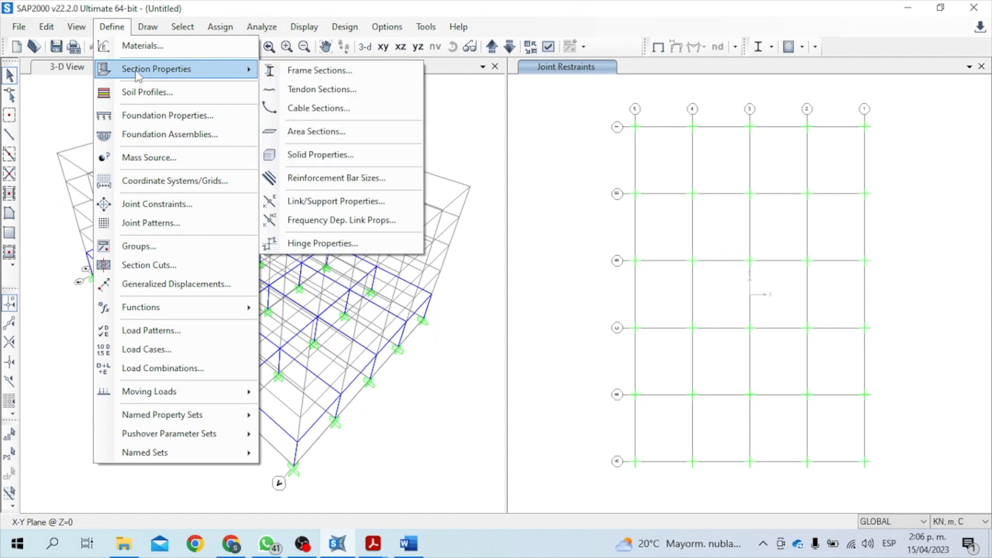
{"action": "left_click", "coordinate": [302, 79]}
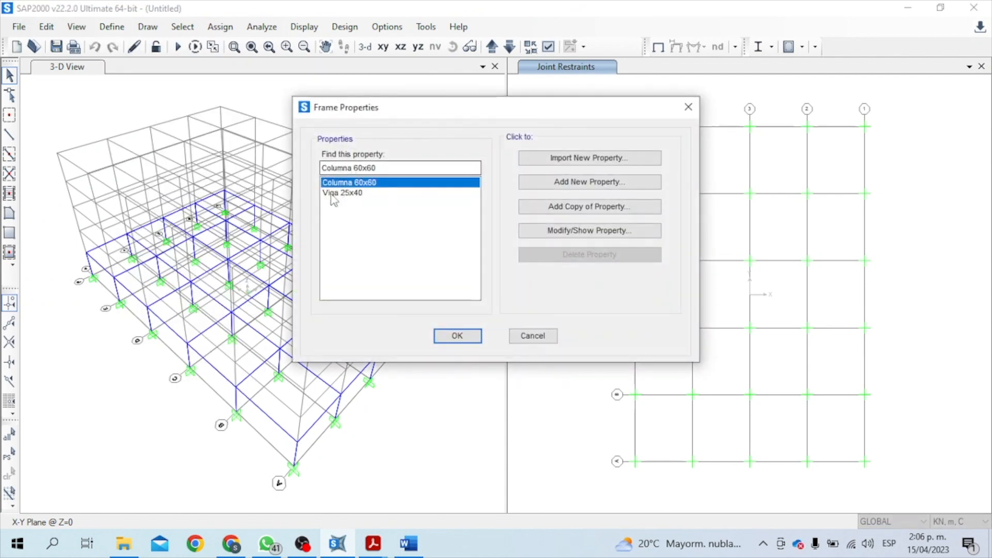
{"action": "left_click", "coordinate": [333, 193]}
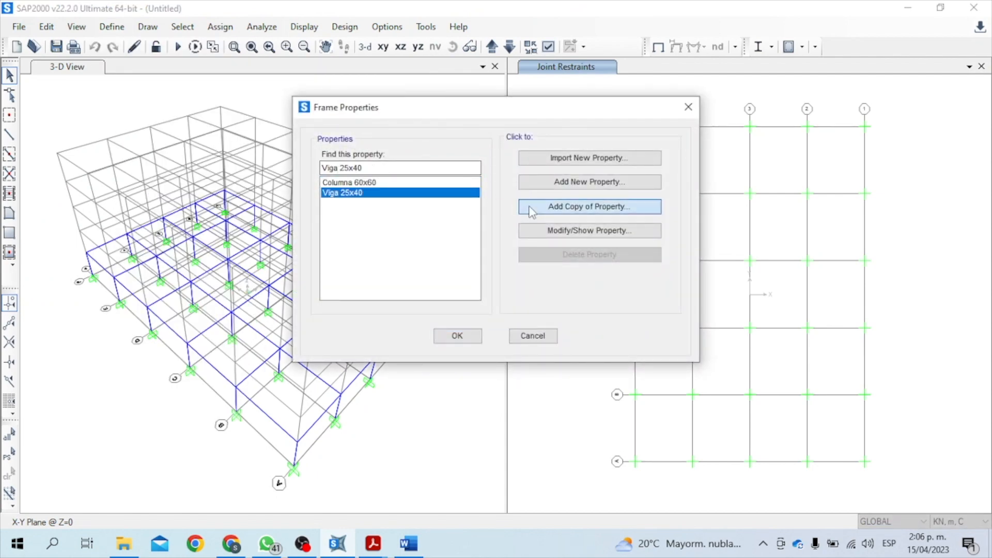
{"action": "left_click", "coordinate": [529, 209]}
{"action": "left_click", "coordinate": [408, 541]}
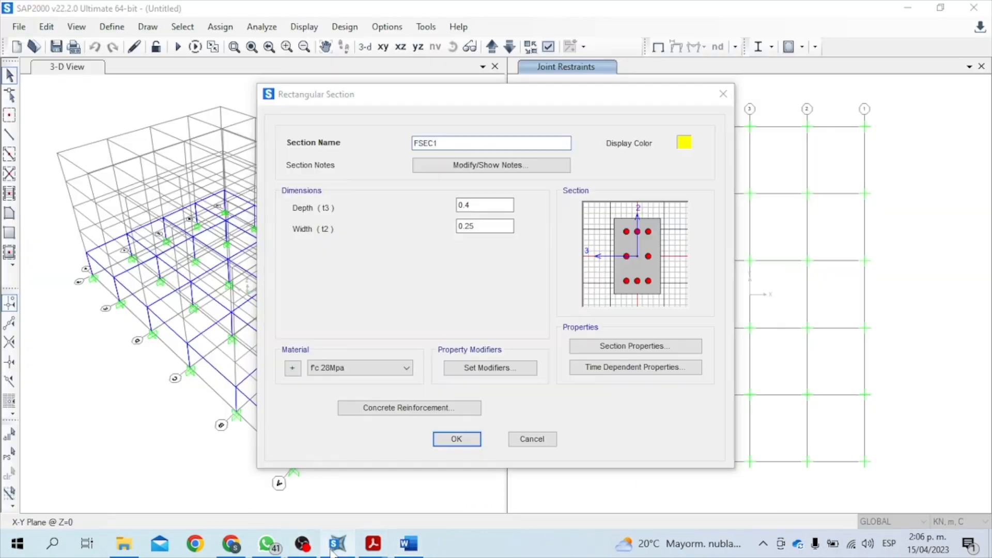
{"action": "left_click", "coordinate": [337, 543]}
{"action": "type", "text": "v"}
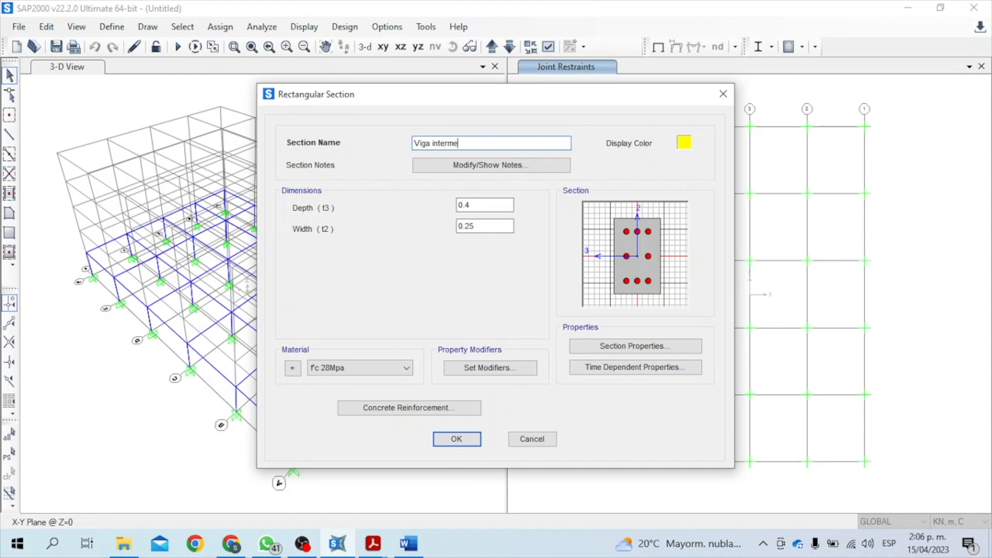
{"action": "left_click", "coordinate": [484, 228]}
{"action": "left_click", "coordinate": [485, 206]}
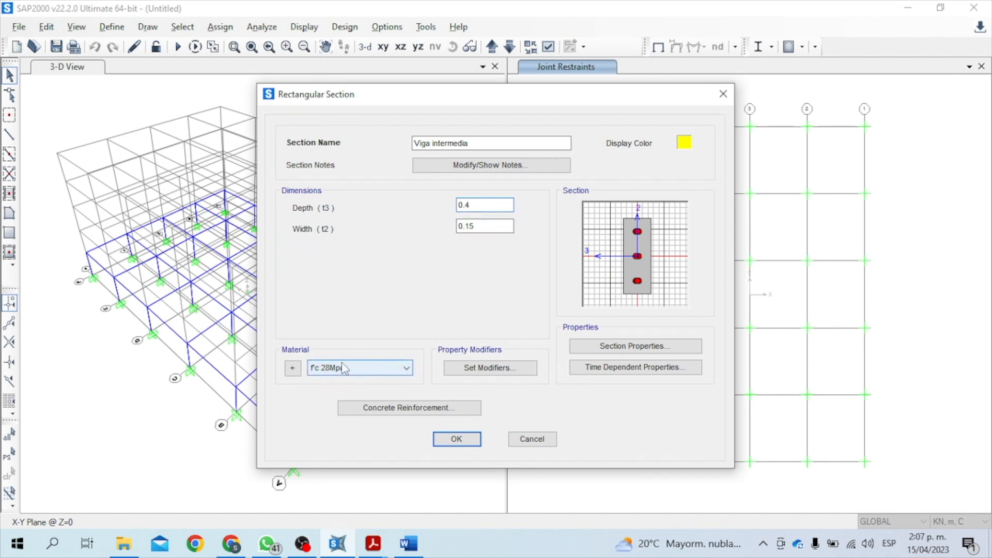
{"action": "left_click", "coordinate": [457, 438]}
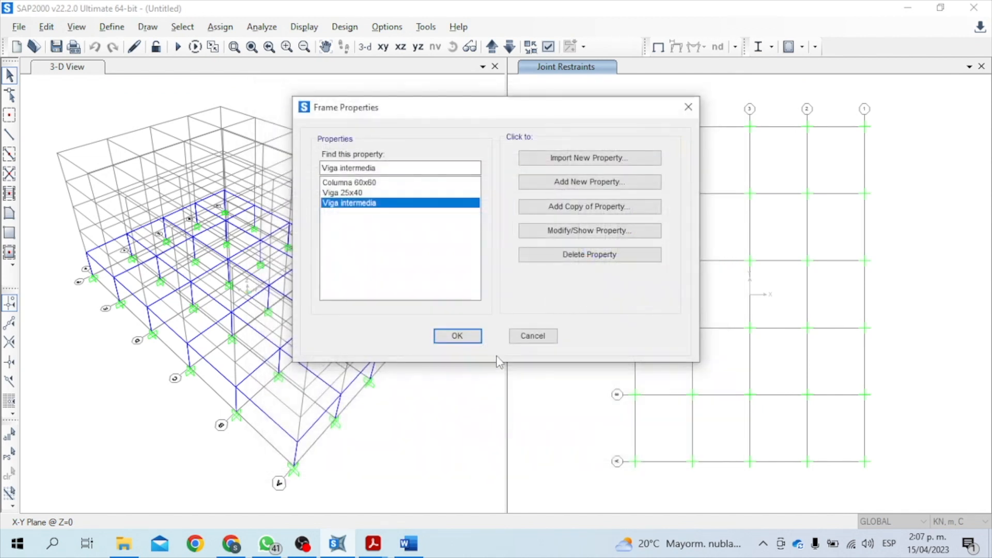
{"action": "left_click", "coordinate": [456, 336]}
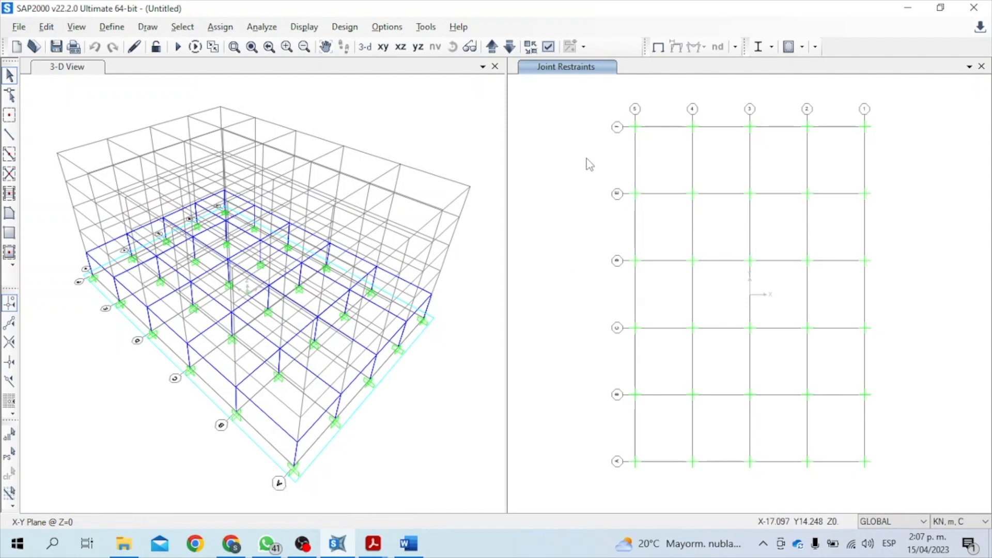
Show the plan at Z=3.8 and set up Quick Draw Secondary Beams with the Viga intermedia section.
{"action": "left_click", "coordinate": [492, 47]}
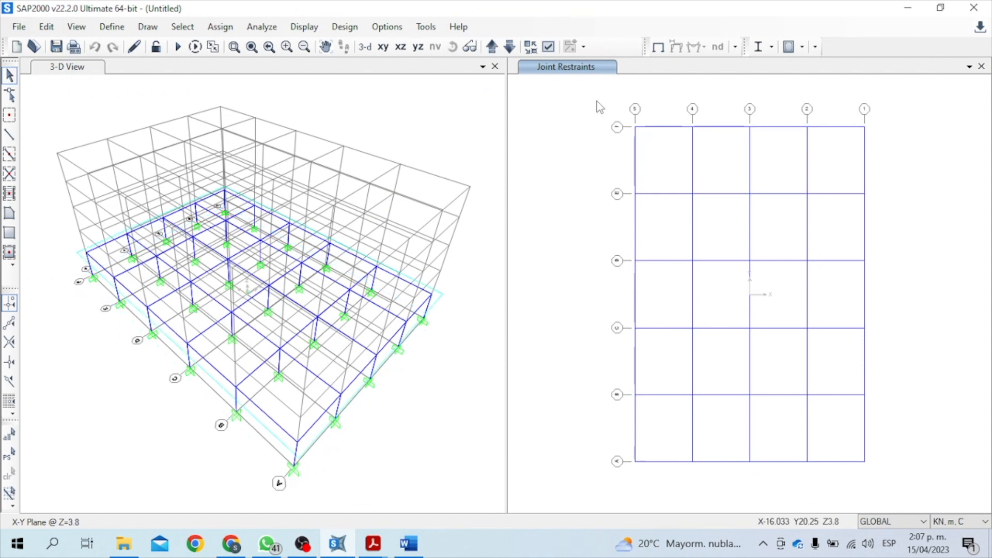
{"action": "left_click", "coordinate": [15, 198]}
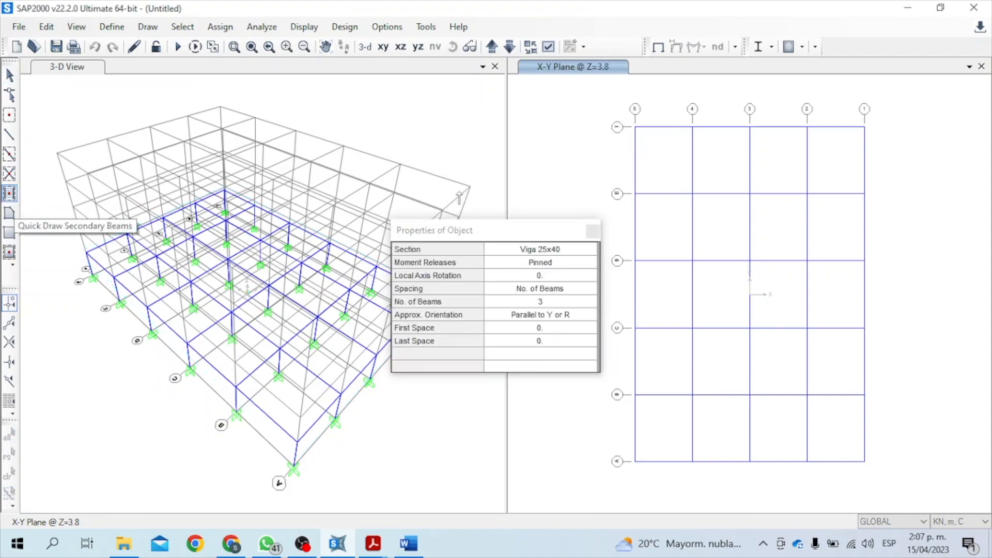
{"action": "left_click", "coordinate": [527, 247]}
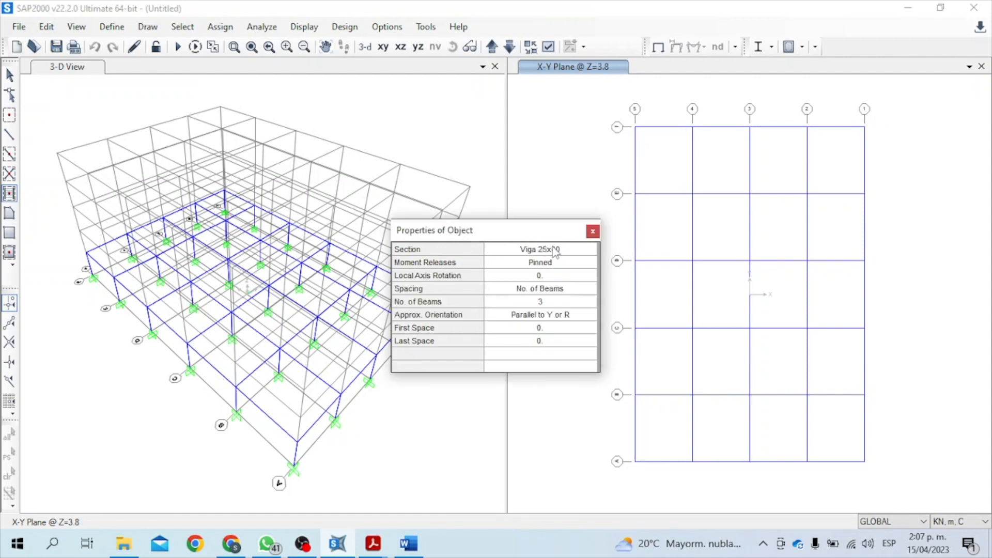
{"action": "left_click", "coordinate": [590, 250]}
{"action": "left_click", "coordinate": [533, 285]}
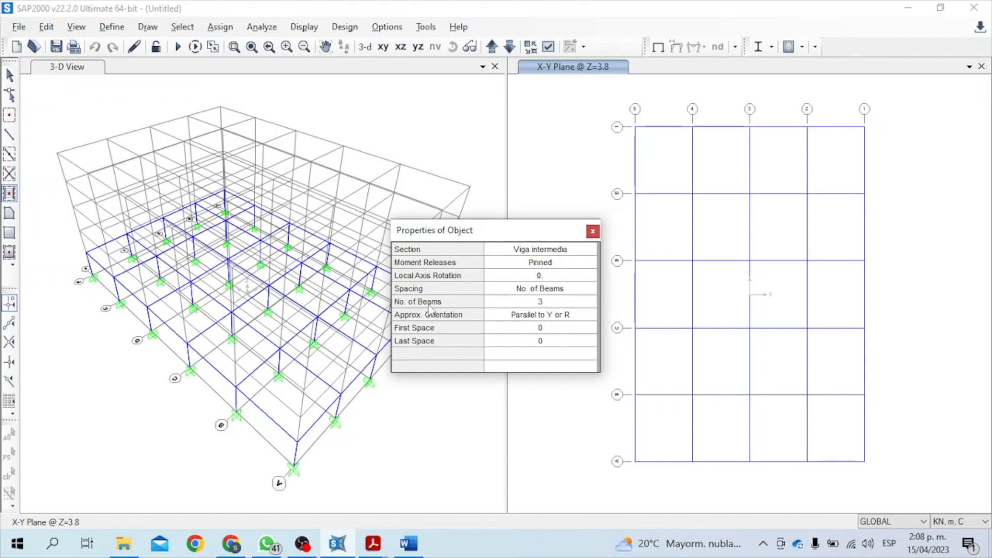
Check the intermediate beams per bay in the Problema 2 structural plan and set the number of secondary beams to 2.
{"action": "left_click", "coordinate": [294, 494]}
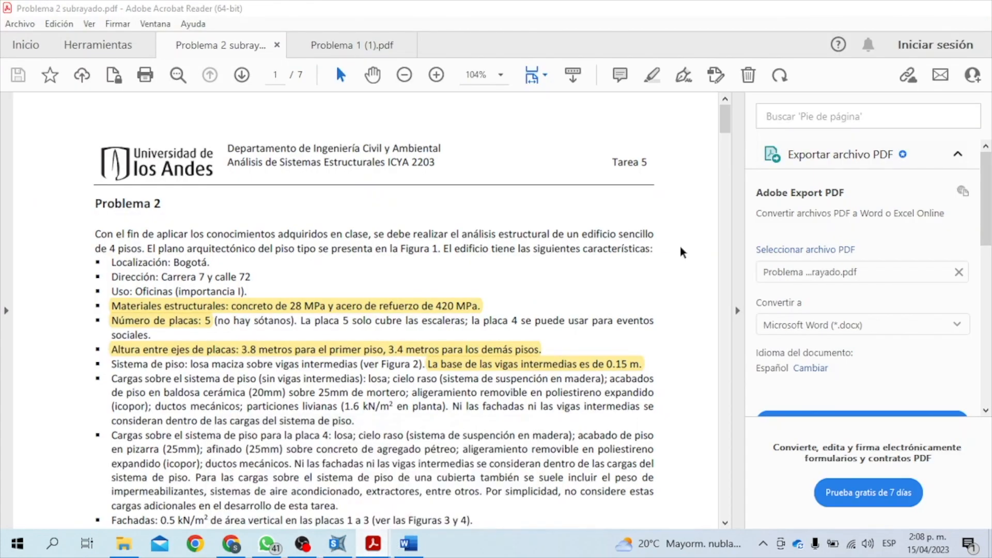
{"action": "left_click_drag", "start_coordinate": [725, 111], "coordinate": [708, 314]}
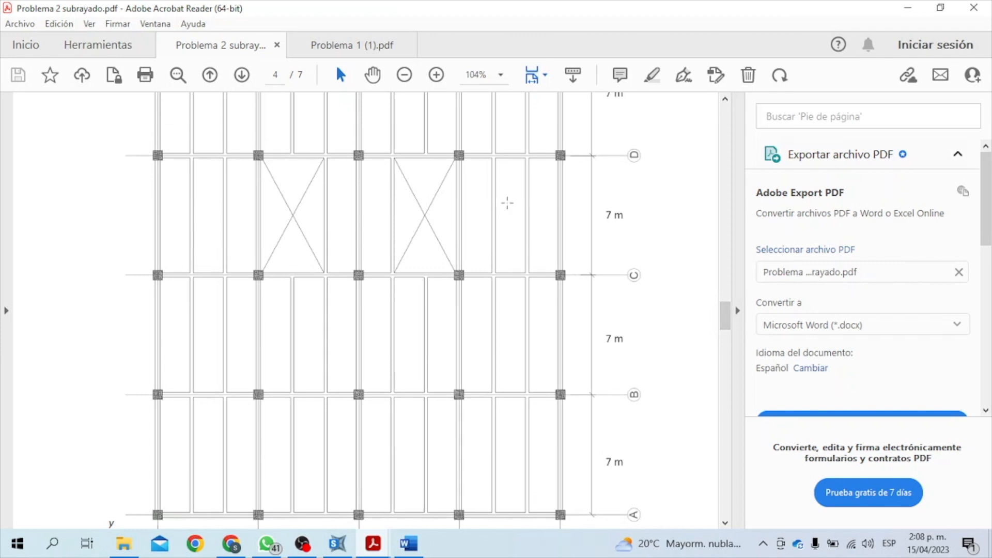
{"action": "left_click", "coordinate": [337, 543]}
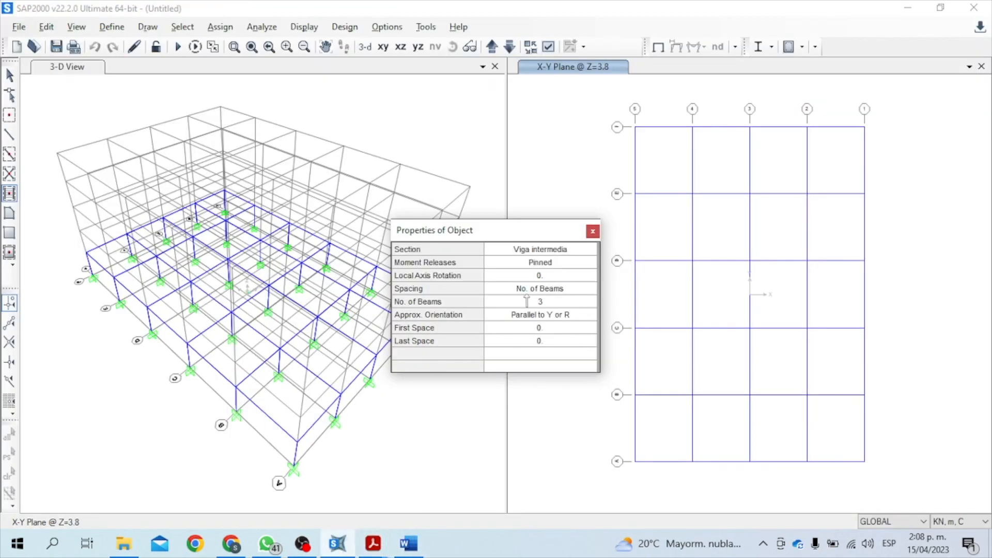
{"action": "left_click", "coordinate": [541, 302]}
{"action": "type", "text": "2"}
{"action": "left_click", "coordinate": [541, 315]}
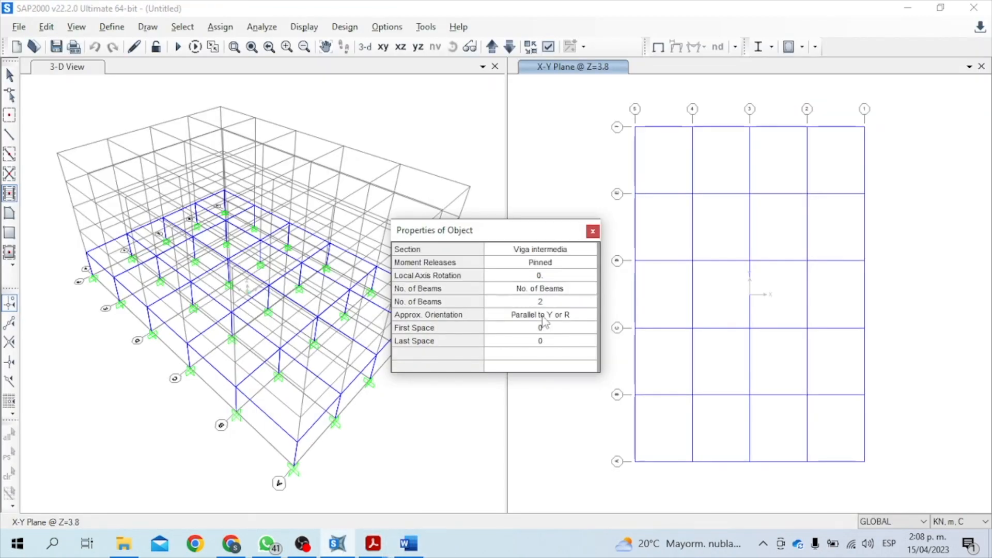
{"action": "left_click", "coordinate": [527, 300]}
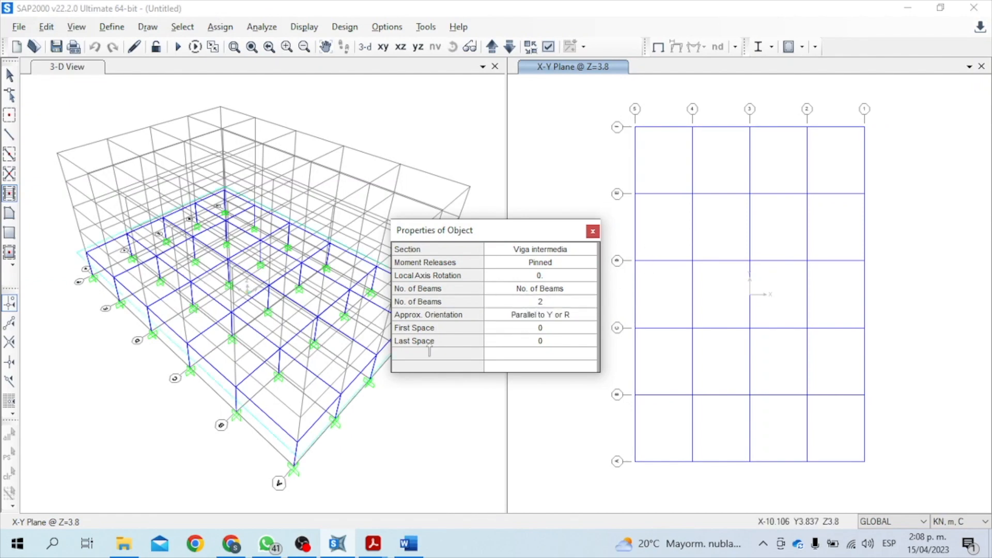
Check the direction of the intermediate beams in the structural plan and move the beam properties window clear of the Z=3.8 plan view.
{"action": "left_click", "coordinate": [371, 543]}
{"action": "left_click", "coordinate": [340, 501]}
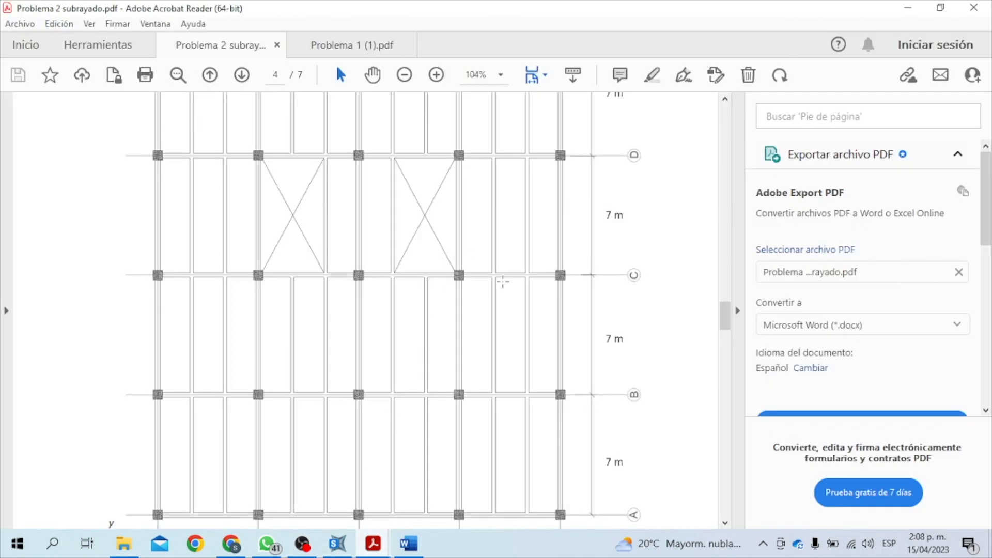
{"action": "key", "text": "alt+Tab"}
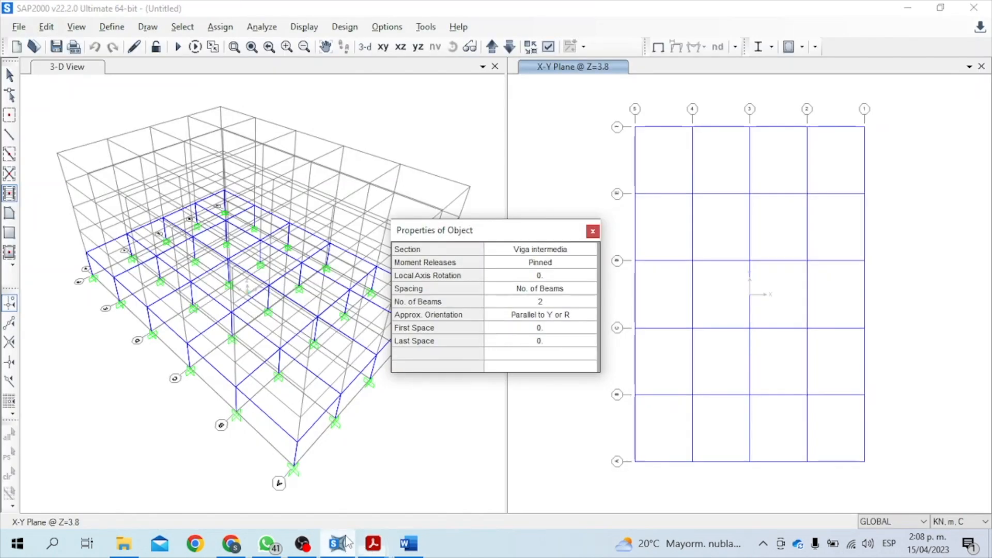
{"action": "left_click_drag", "start_coordinate": [551, 229], "coordinate": [464, 204]}
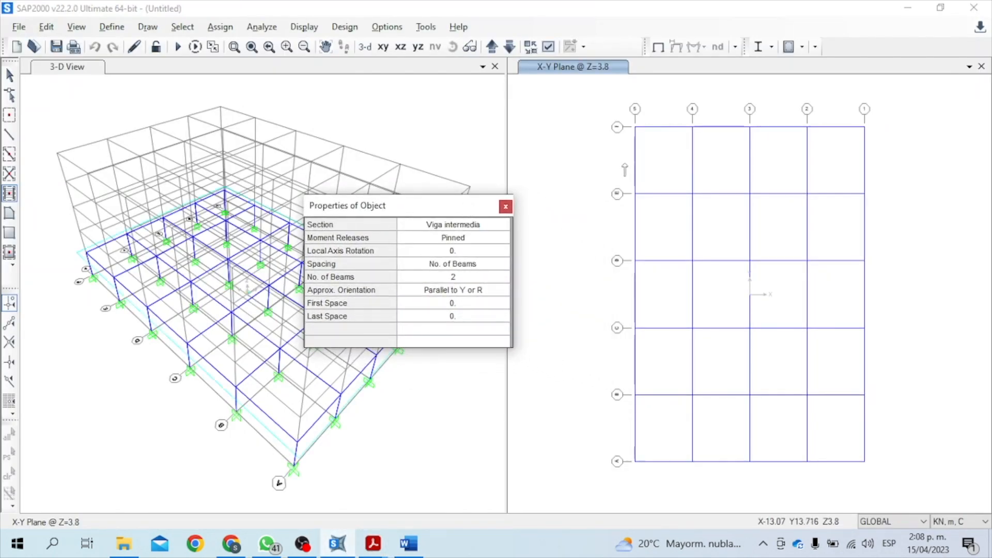
Draw the Viga intermedia secondary beams across all bays of the Z=3.8 plan in a single window.
{"action": "left_click", "coordinate": [842, 435]}
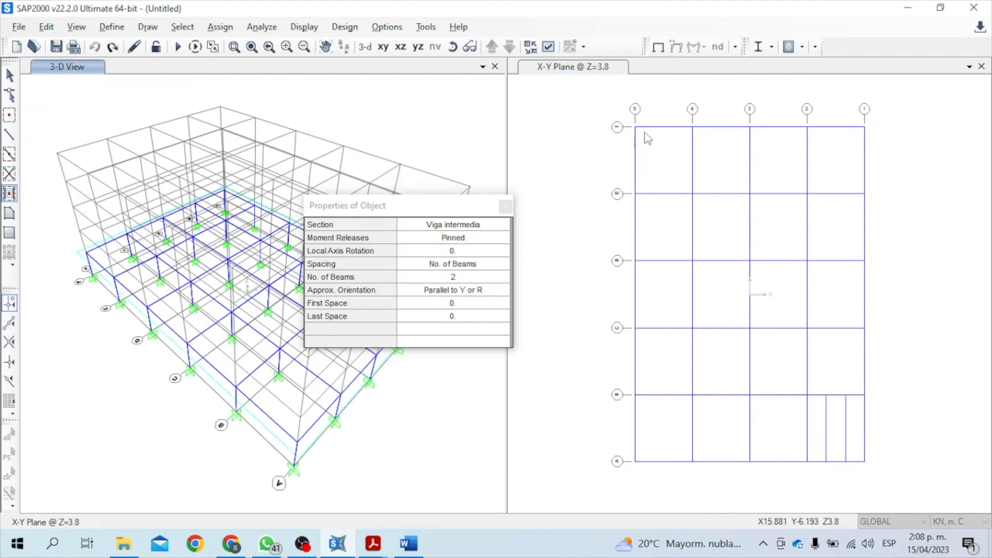
{"action": "key", "text": "ctrl+z"}
{"action": "left_click_drag", "start_coordinate": [578, 93], "coordinate": [909, 492]}
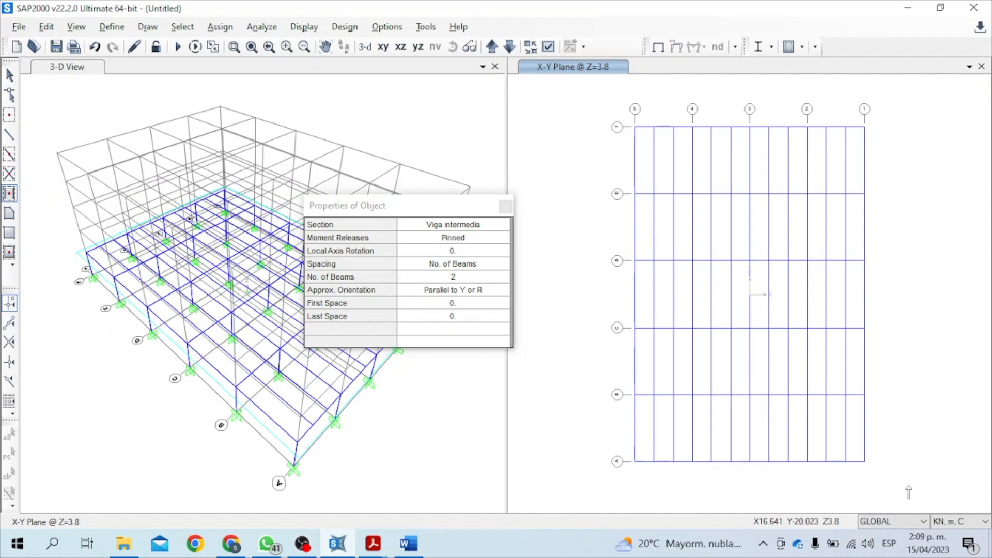
Check the openings between axes C and D in the structural plan of Problema 2 subrayado.pdf, and return to SAP2000.
{"action": "left_click", "coordinate": [373, 544]}
{"action": "left_click", "coordinate": [318, 512]}
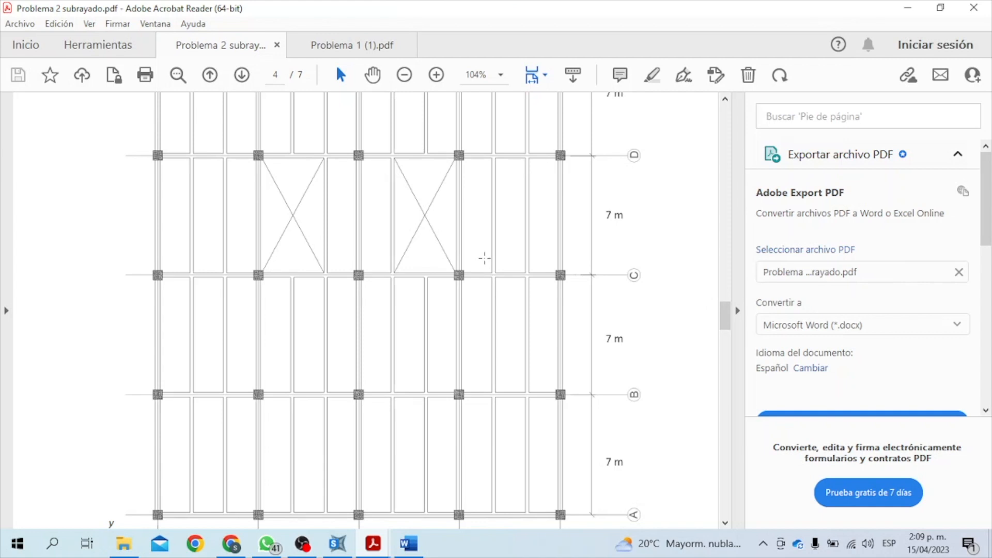
{"action": "scroll", "coordinate": [484, 258], "scroll_direction": "down", "scroll_amount": 1}
{"action": "scroll", "coordinate": [393, 369], "scroll_direction": "down", "scroll_amount": 2}
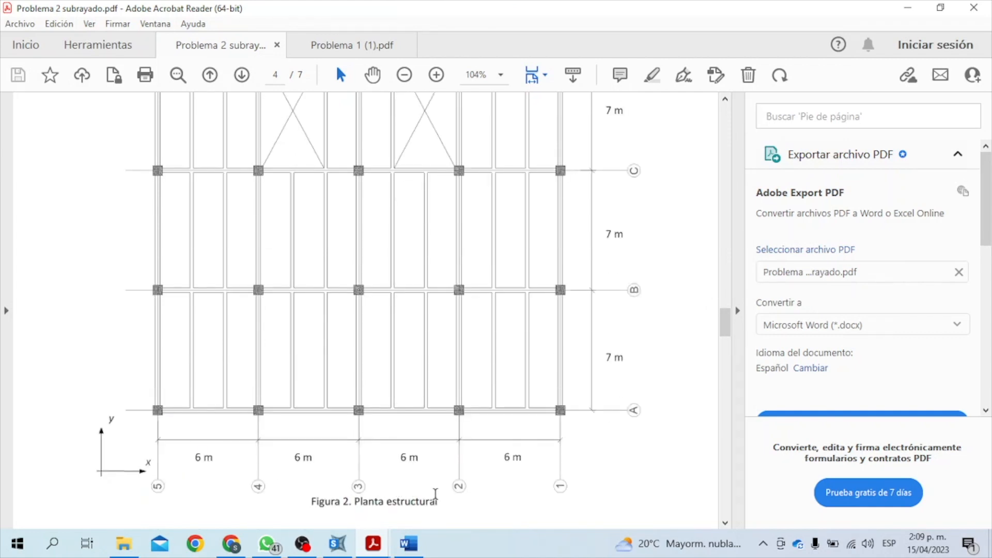
{"action": "scroll", "coordinate": [435, 488], "scroll_direction": "up", "scroll_amount": 3}
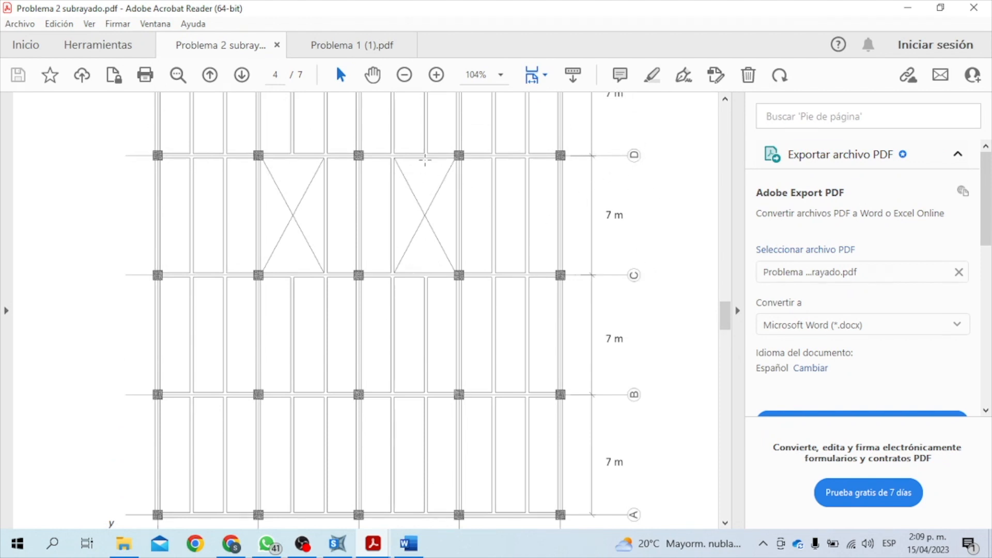
{"action": "left_click", "coordinate": [337, 543]}
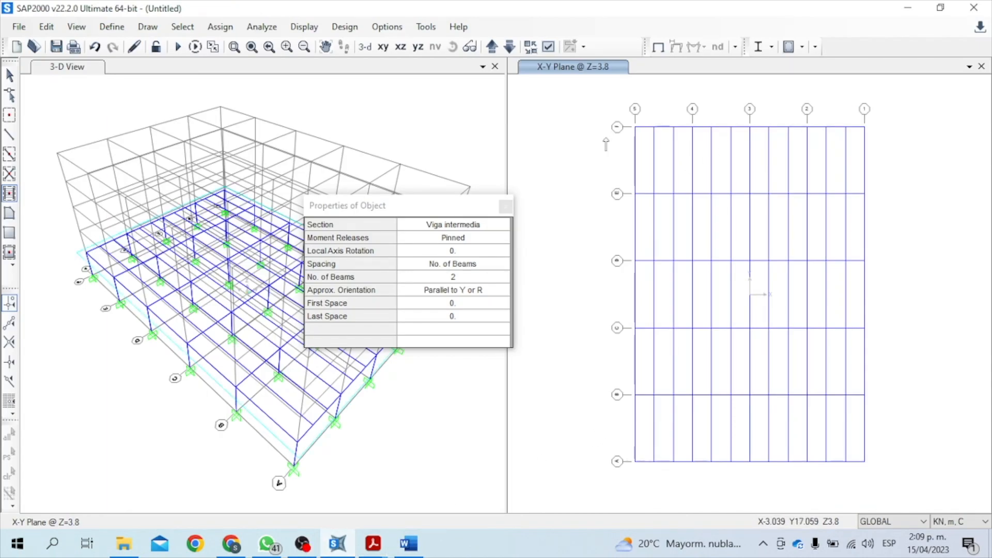
Exit beam drawing and delete the two intermediate beams between axes C and D that lie nearest axis 4 and axis 2, inside axes 4-2.
{"action": "left_click", "coordinate": [506, 208]}
{"action": "key", "text": "Escape"}
{"action": "key", "text": "alt"}
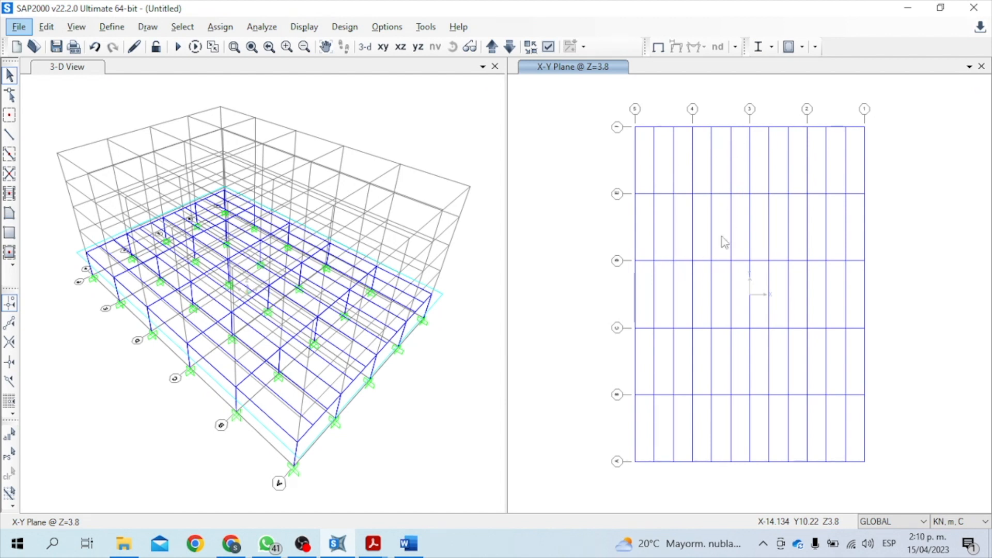
{"action": "left_click", "coordinate": [713, 280]}
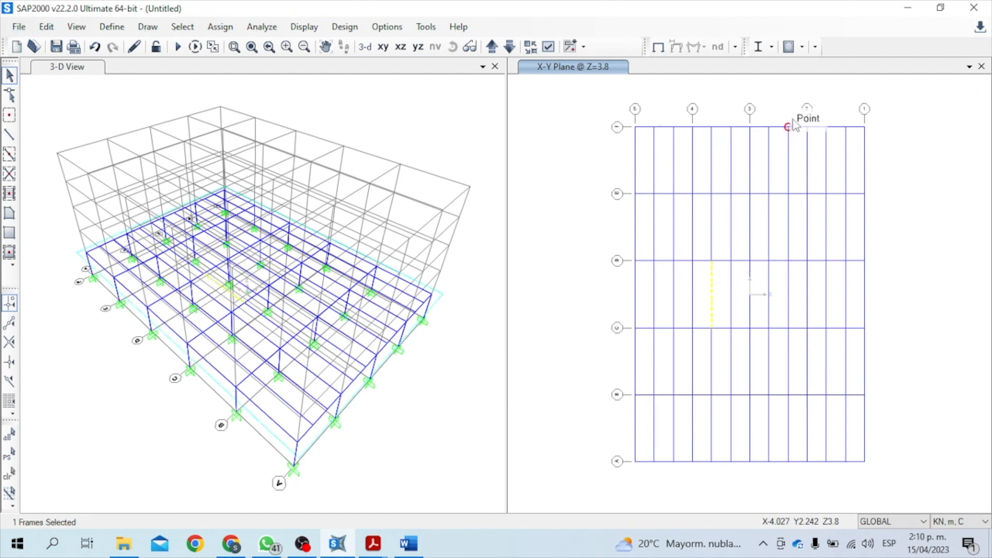
{"action": "left_click", "coordinate": [789, 282]}
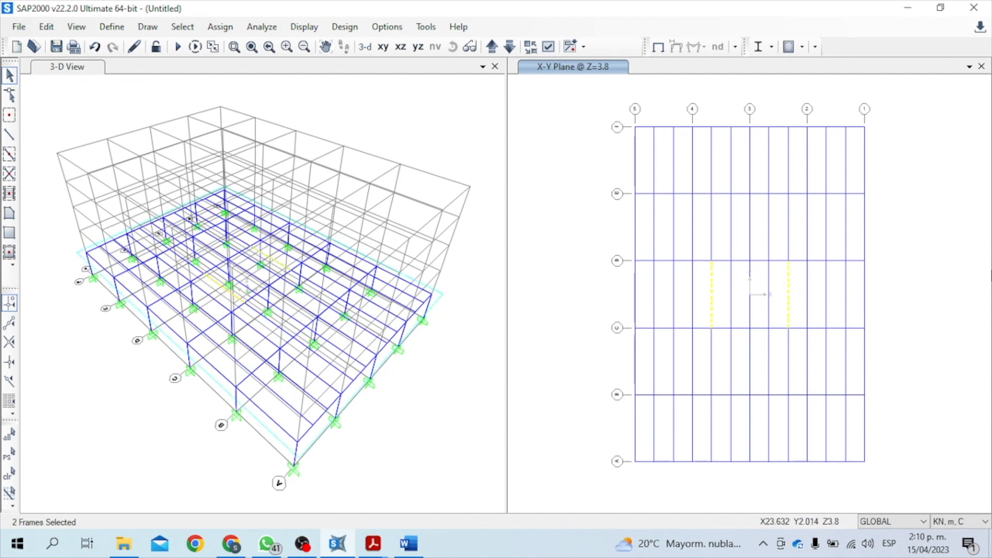
{"action": "key", "text": "Delete"}
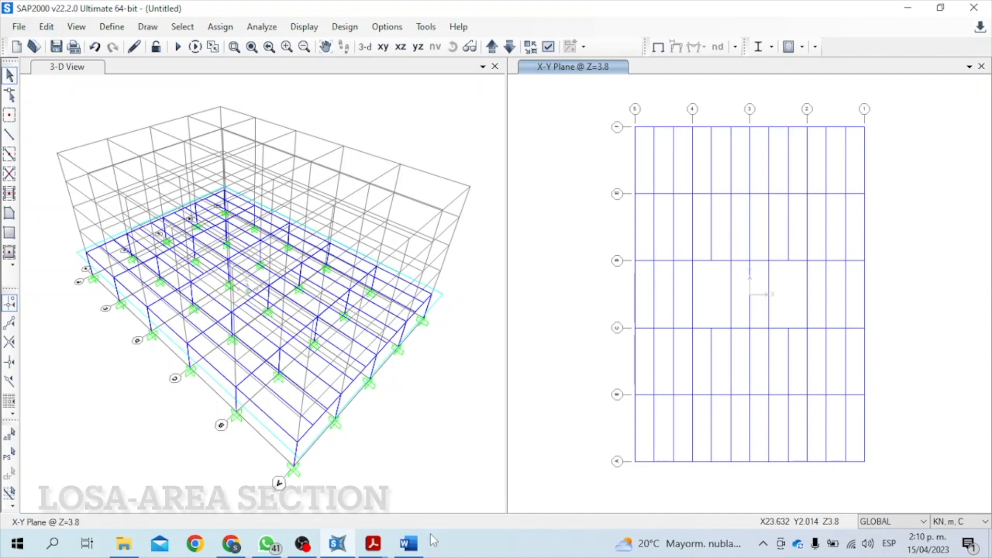
Check the floor slab thickness in the Tarea 5 Word document and start a new shell area section of type Membrane in SAP2000.
{"action": "left_click", "coordinate": [408, 544]}
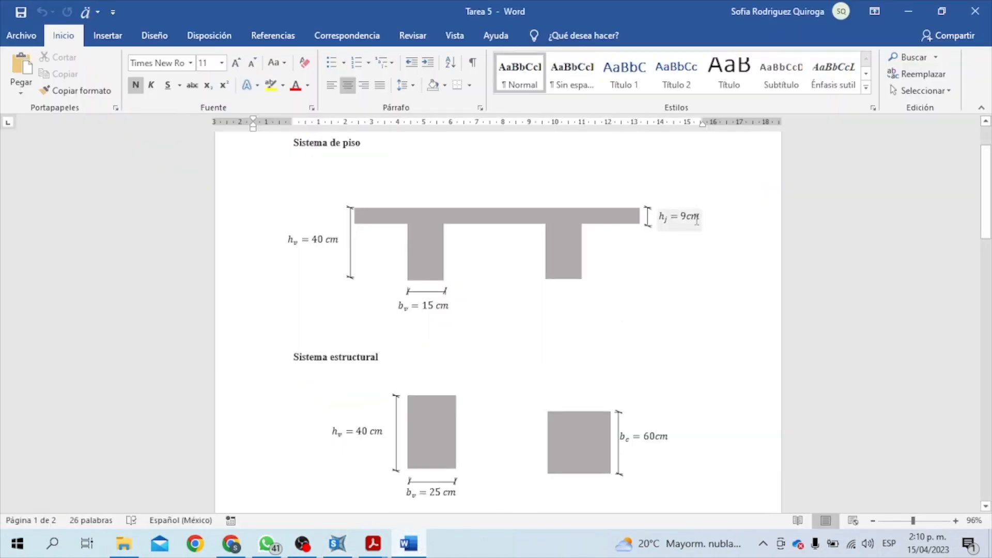
{"action": "left_click", "coordinate": [337, 543]}
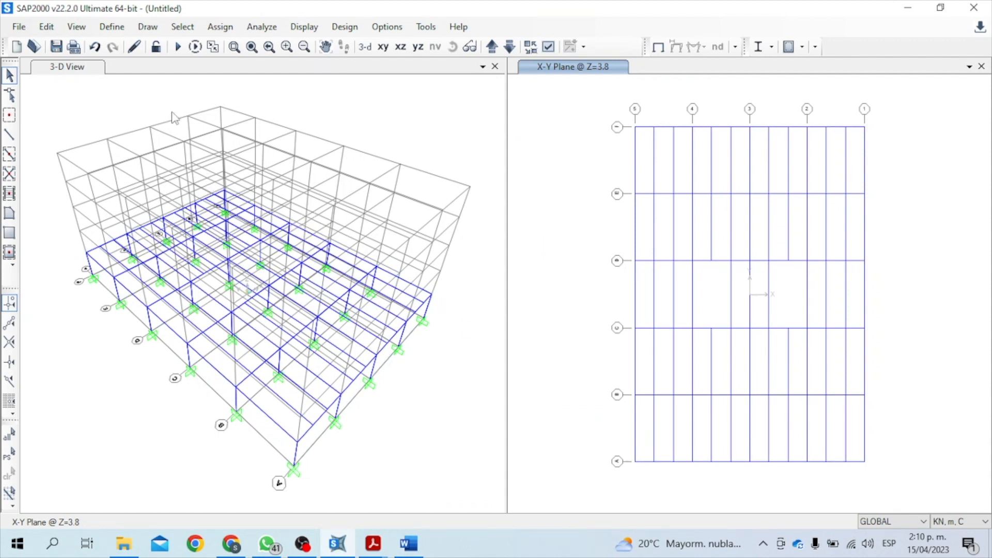
{"action": "left_click", "coordinate": [120, 29]}
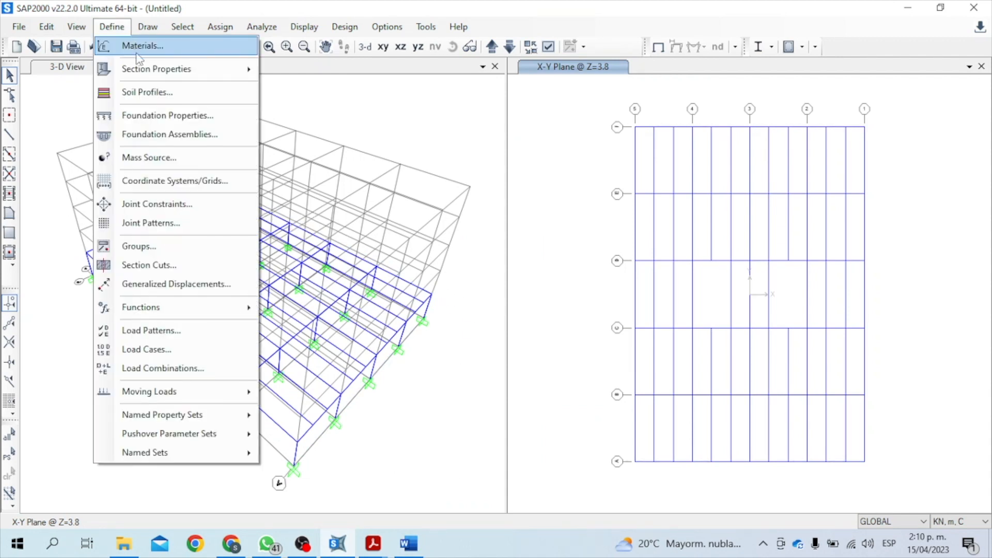
{"action": "mouse_move", "coordinate": [142, 74]}
{"action": "left_click", "coordinate": [335, 132]}
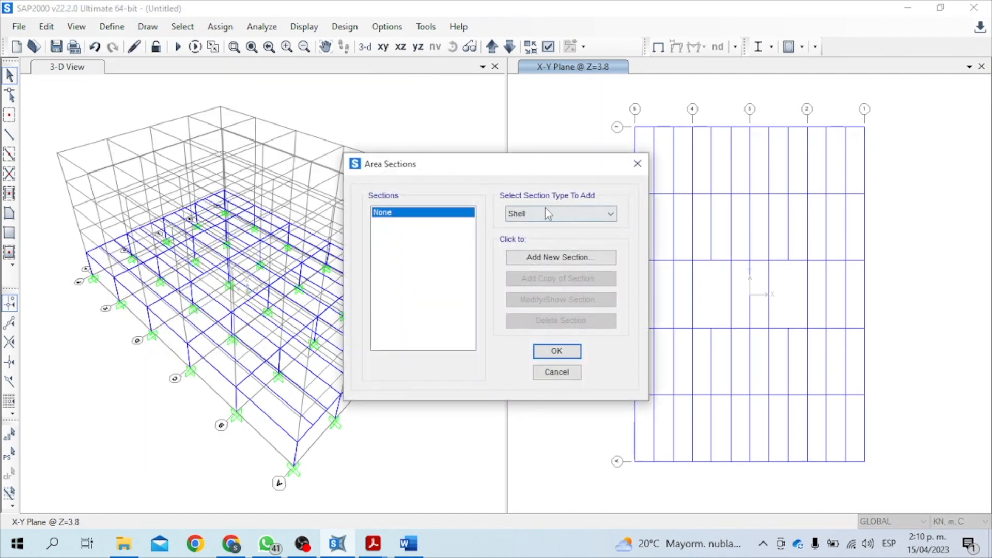
{"action": "left_click", "coordinate": [571, 259]}
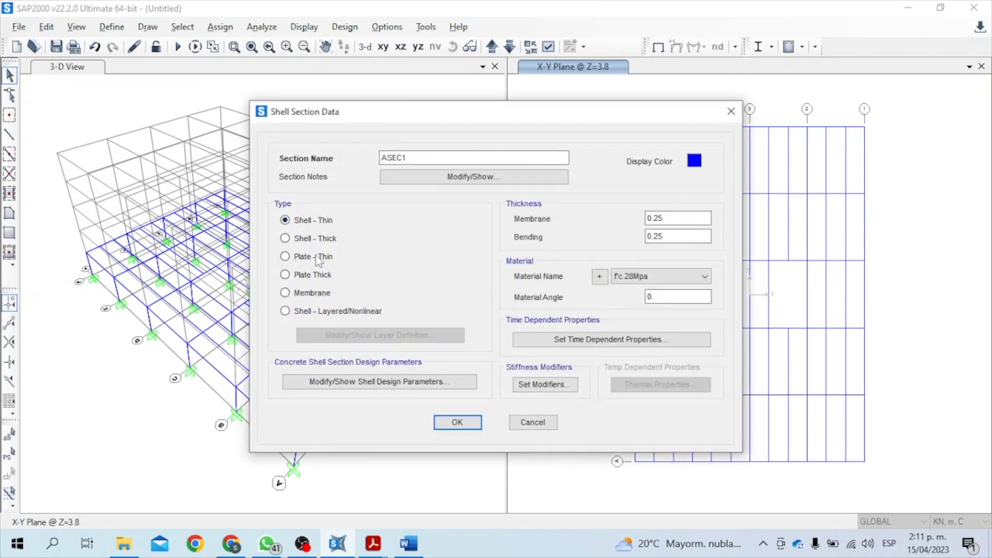
{"action": "left_click", "coordinate": [285, 294]}
Look up the use zones in Tabla 1 of Problema 1 (1).pdf and name the new membrane section Oficinas.
{"action": "mouse_move", "coordinate": [373, 544]}
{"action": "left_click", "coordinate": [449, 478]}
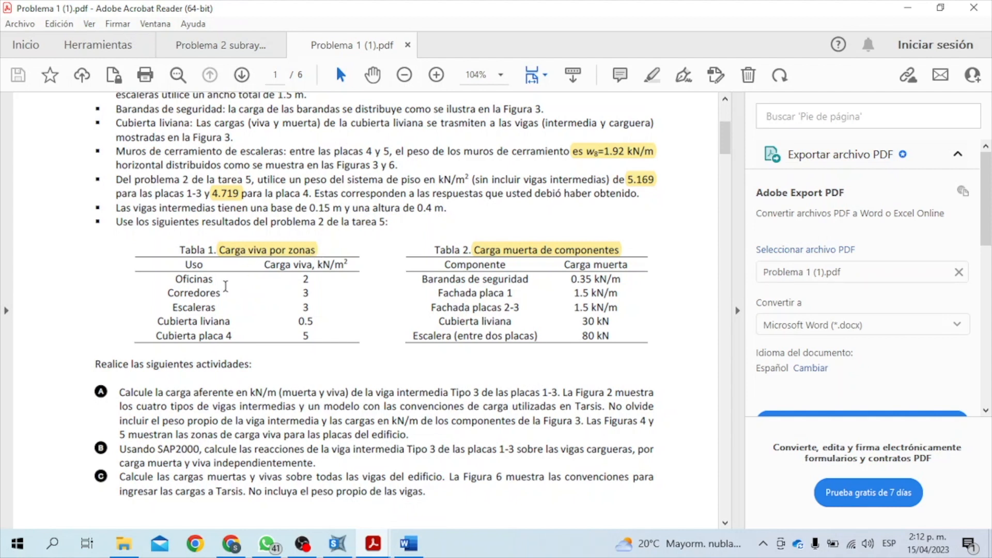
{"action": "left_click", "coordinate": [213, 279]}
{"action": "left_click", "coordinate": [337, 545]}
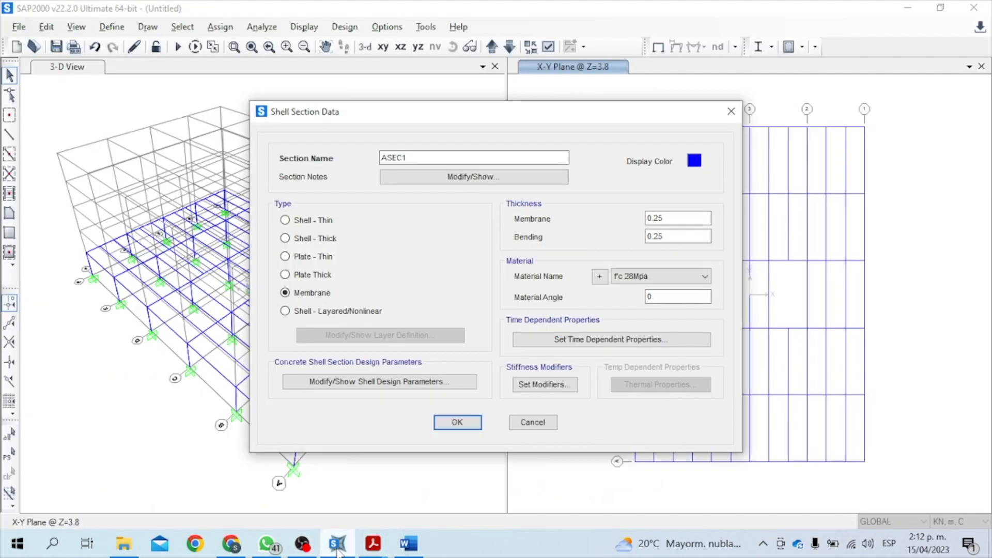
{"action": "left_click_drag", "start_coordinate": [413, 158], "coordinate": [371, 170]}
{"action": "type", "text": "o"}
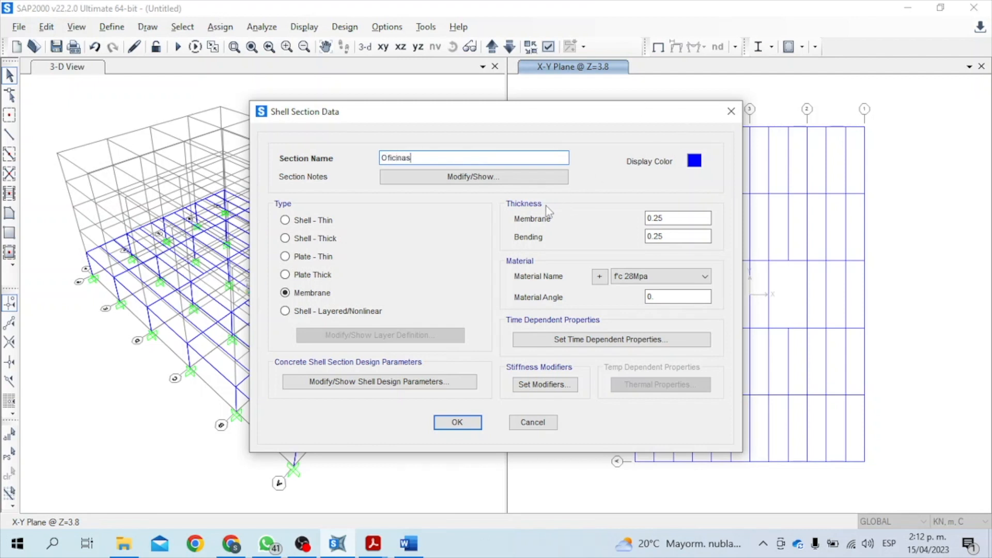
Set the membrane and bending thickness of the Oficinas section to 0.09 m and accept the section.
{"action": "left_click", "coordinate": [674, 216]}
{"action": "key", "text": "BackSpace"}
{"action": "key", "text": "BackSpace"}
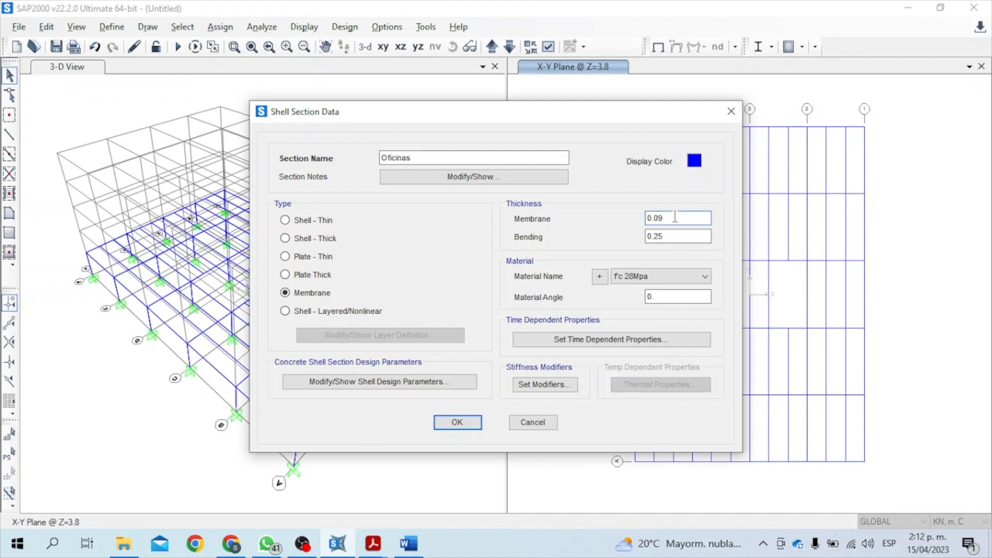
{"action": "left_click", "coordinate": [676, 235]}
{"action": "type", "text": "09"}
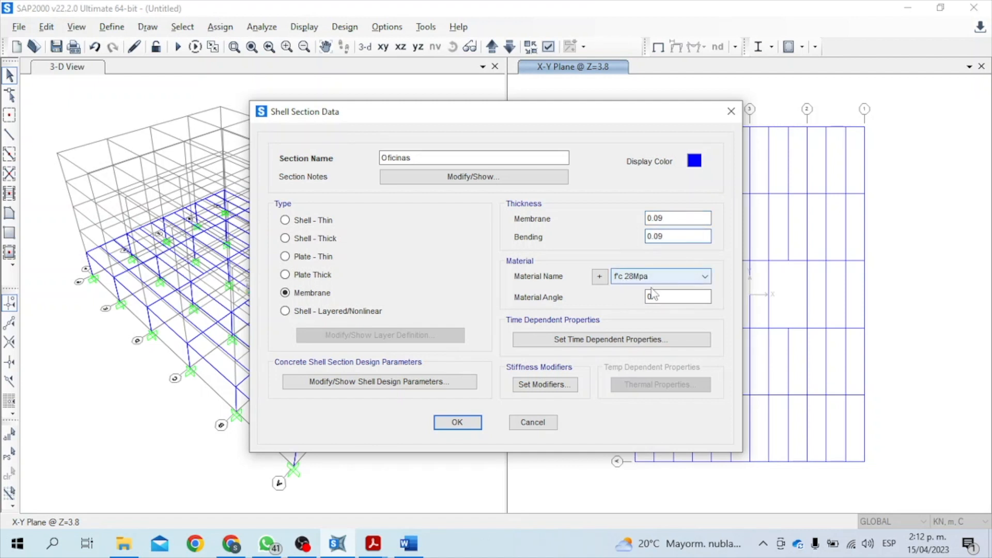
{"action": "left_click", "coordinate": [457, 423]}
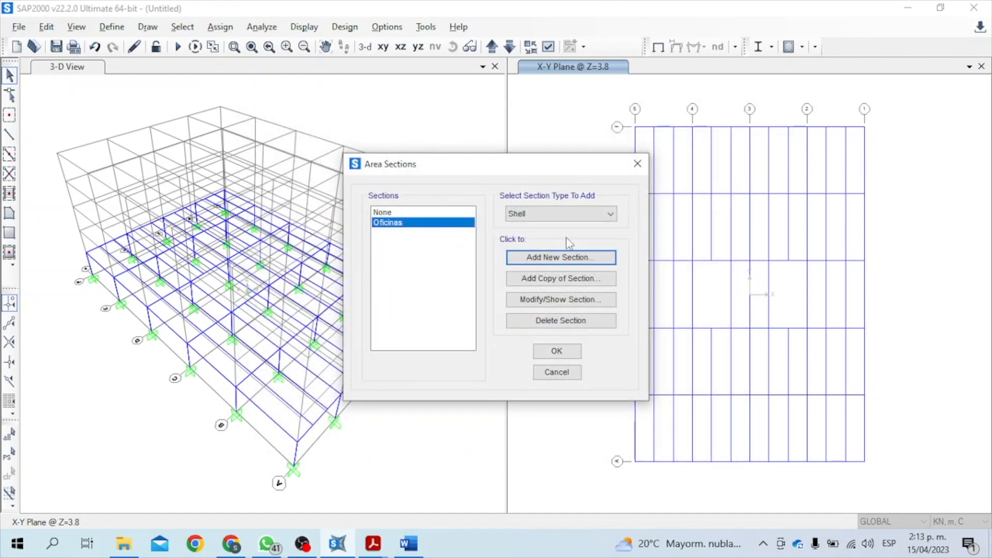
Add a copy of the Oficinas area section named Corredores y escaleras with a pink display color.
{"action": "left_click", "coordinate": [575, 279]}
{"action": "left_click_drag", "start_coordinate": [411, 157], "coordinate": [370, 159]}
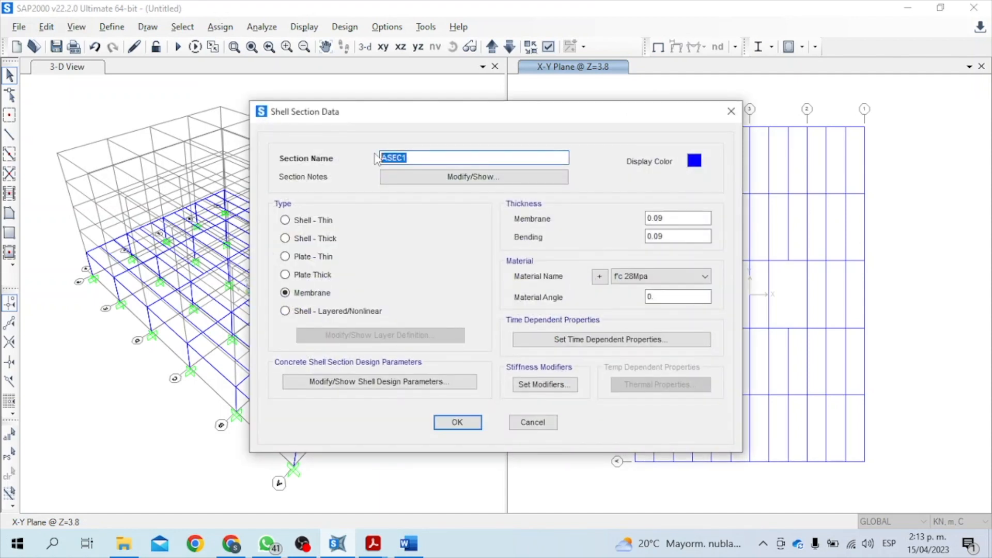
{"action": "type", "text": "Corredores y escaleras"}
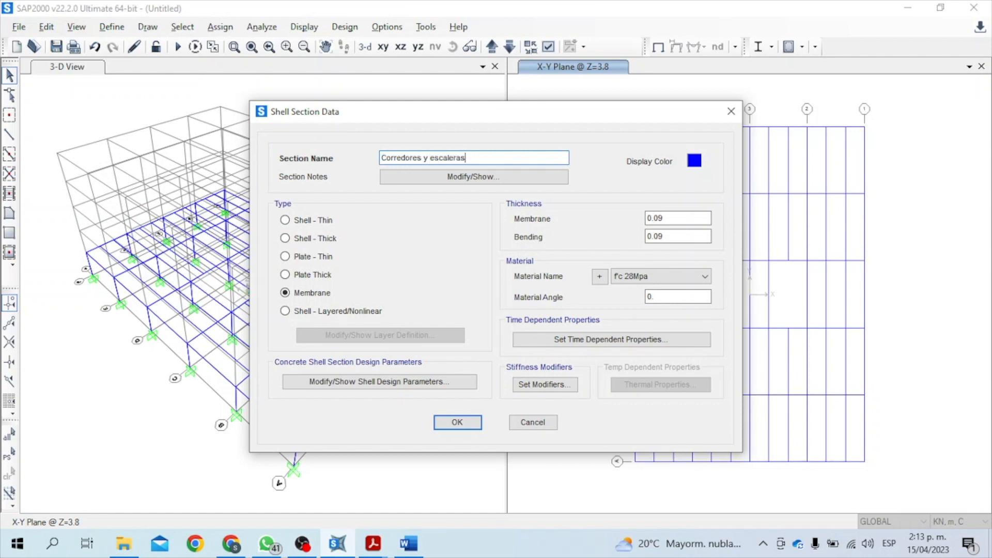
{"action": "left_click", "coordinate": [693, 162]}
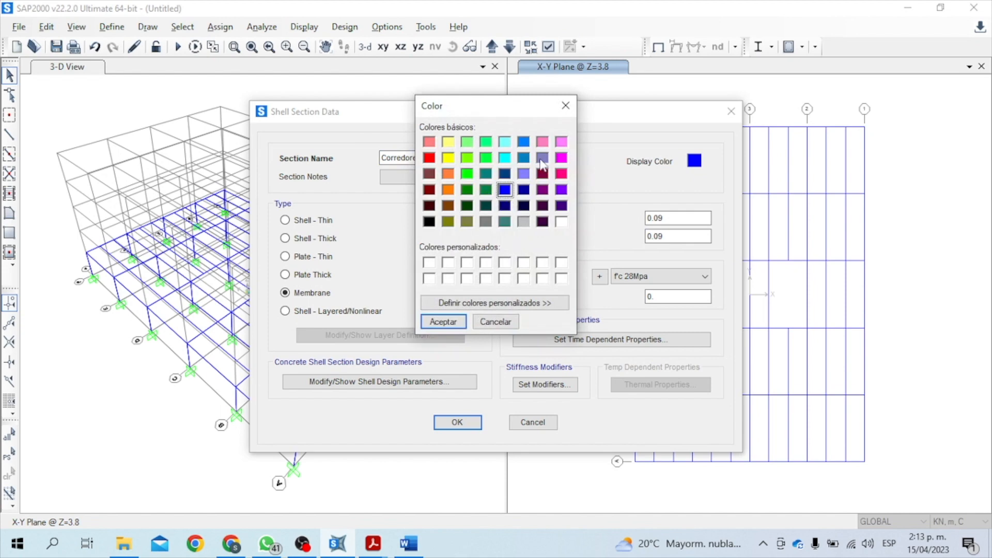
{"action": "left_click", "coordinate": [562, 173]}
{"action": "left_click", "coordinate": [443, 322]}
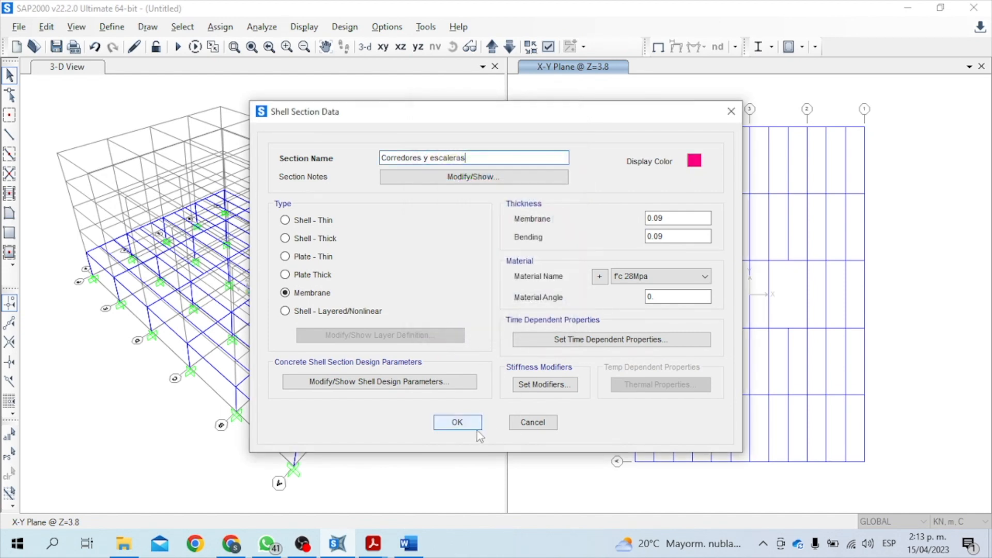
{"action": "left_click", "coordinate": [457, 422]}
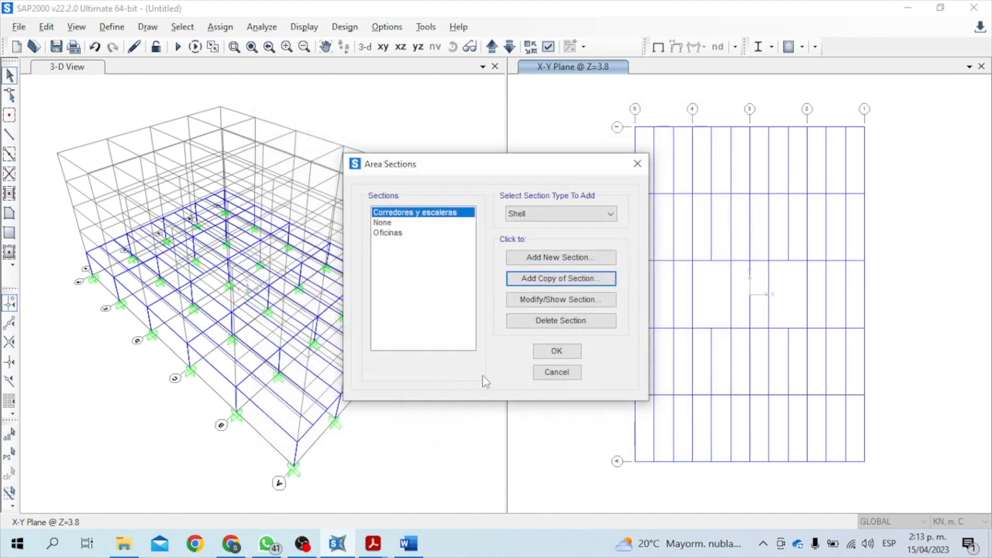
Add a copy of the Oficinas area section named Cubierta with a green display color, and finish defining area sections.
{"action": "left_click", "coordinate": [399, 235]}
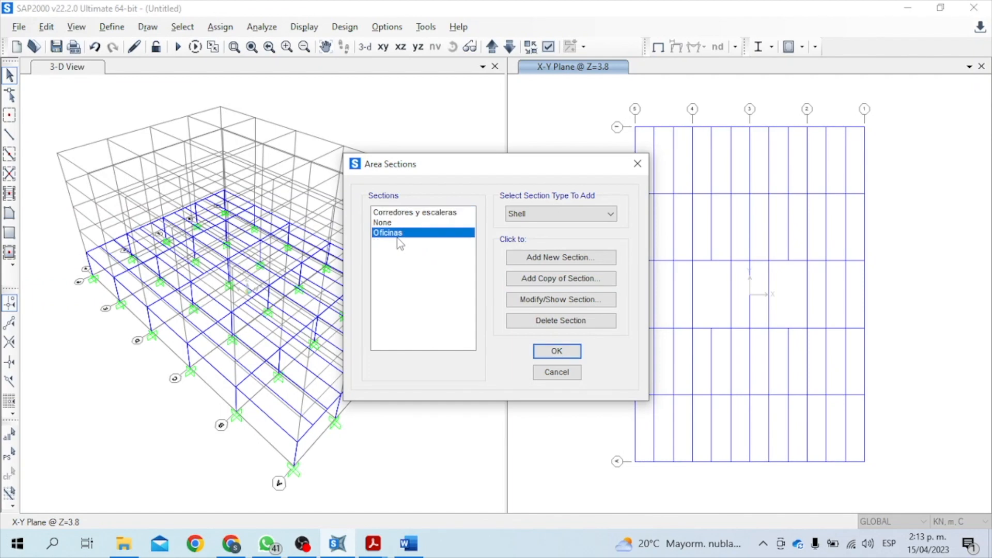
{"action": "left_click", "coordinate": [539, 284]}
{"action": "double_click", "coordinate": [385, 158]}
{"action": "type", "text": "Cubierta"}
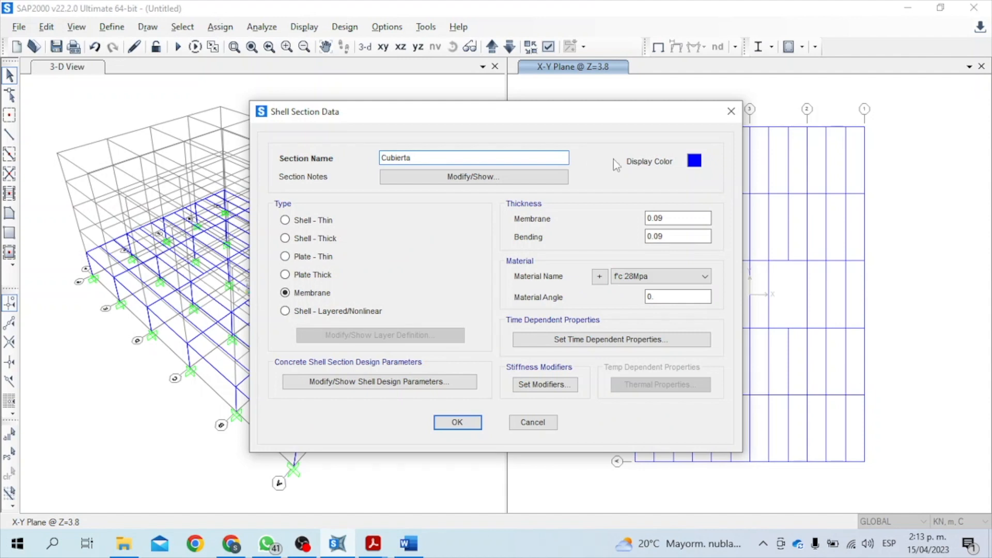
{"action": "left_click", "coordinate": [694, 161]}
{"action": "left_click", "coordinate": [466, 173]}
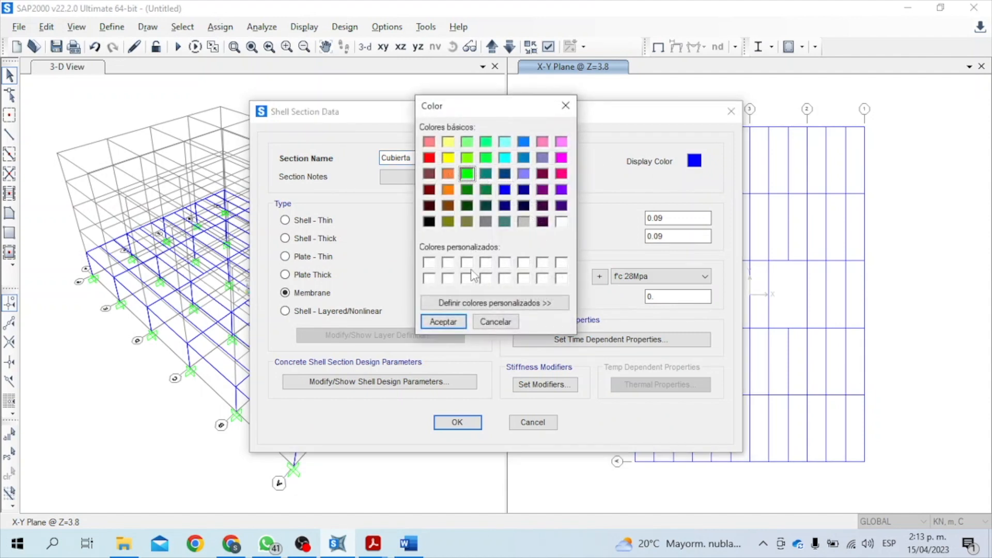
{"action": "left_click", "coordinate": [443, 321]}
{"action": "left_click", "coordinate": [457, 422]}
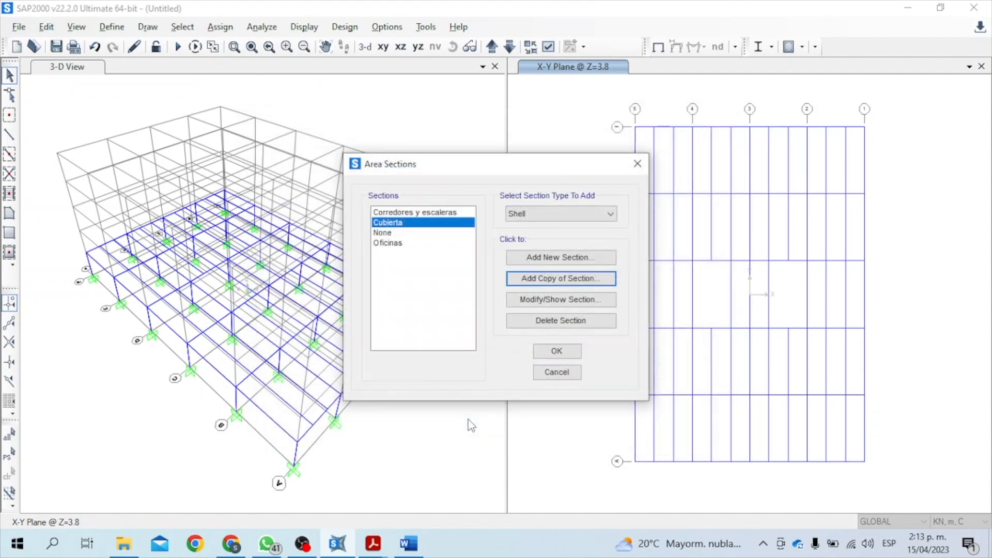
{"action": "left_click", "coordinate": [549, 355]}
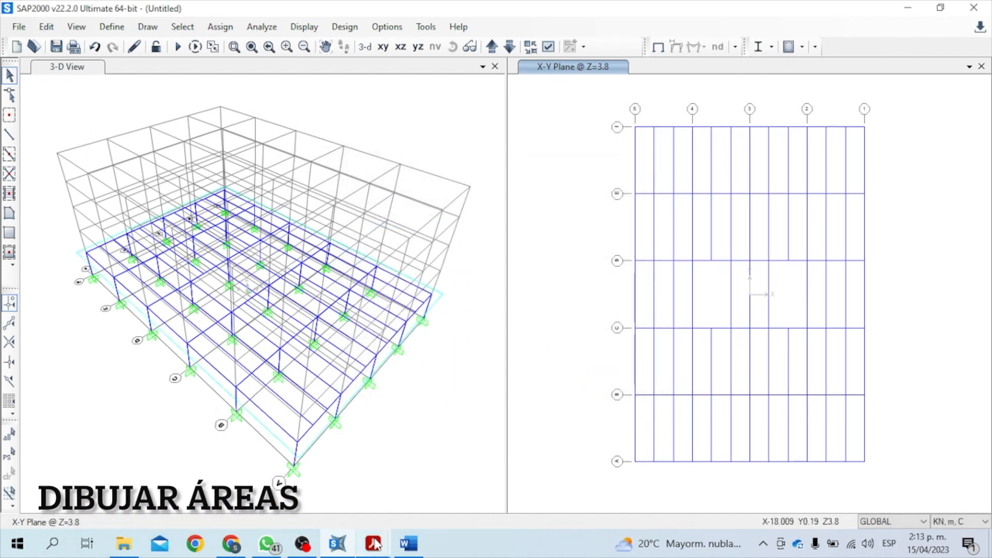
Examine the live load zones for slabs 1-3 in Figura 4 of Problema 1 (1).pdf, and return to SAP2000.
{"action": "mouse_move", "coordinate": [373, 543]}
{"action": "left_click", "coordinate": [421, 488]}
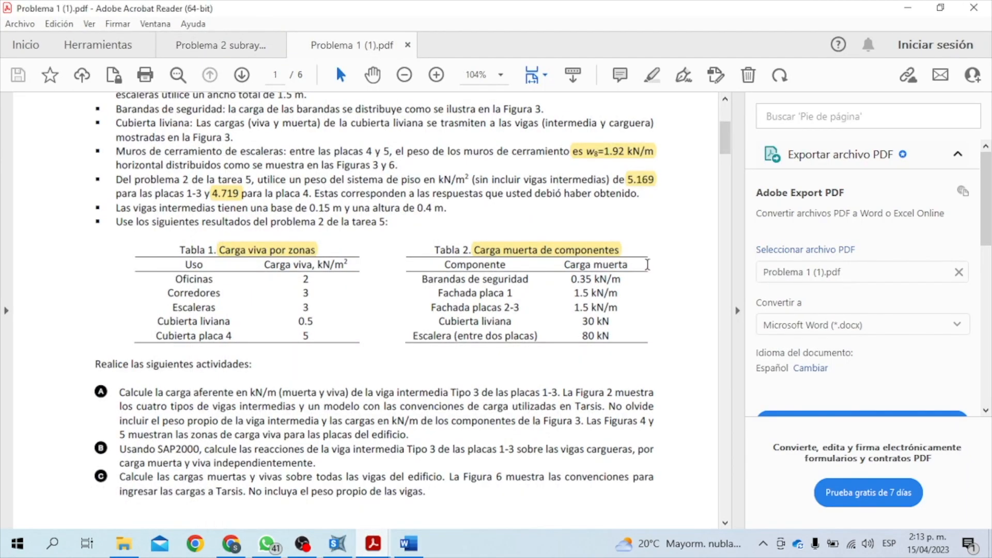
{"action": "left_click_drag", "start_coordinate": [725, 147], "coordinate": [725, 411]}
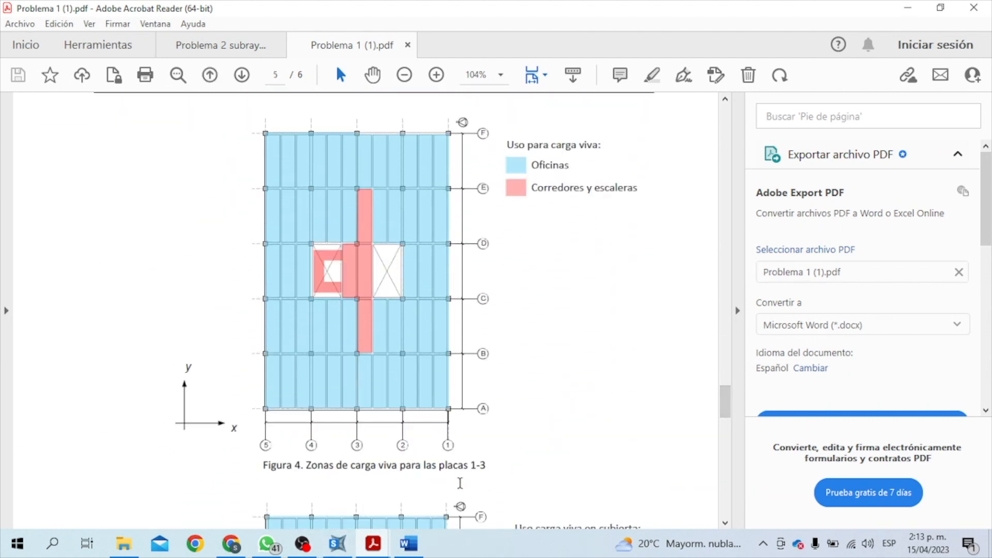
{"action": "mouse_move", "coordinate": [726, 408]}
{"action": "left_mouse_down"}
{"action": "mouse_move", "coordinate": [728, 437]}
{"action": "mouse_move", "coordinate": [733, 403]}
{"action": "left_mouse_up"}
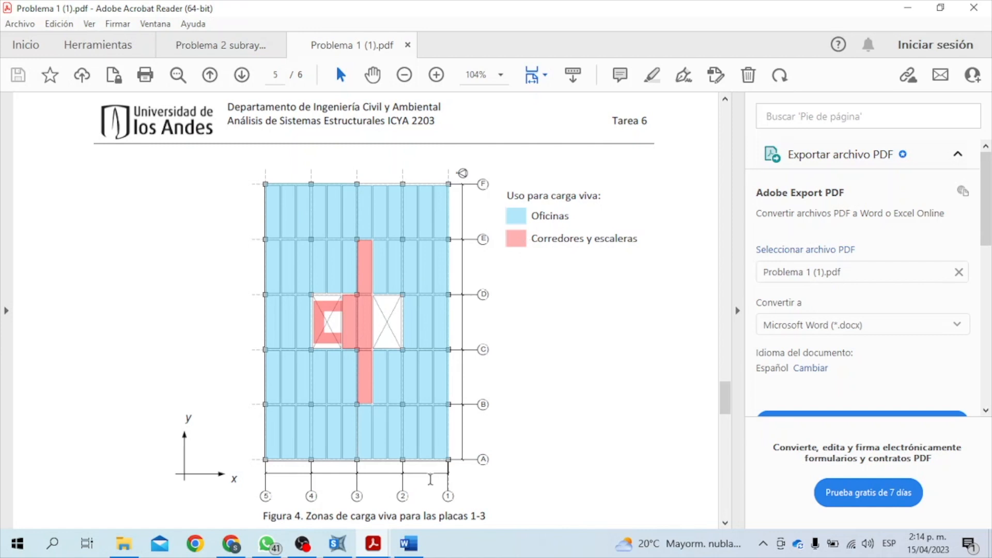
{"action": "left_click", "coordinate": [336, 542]}
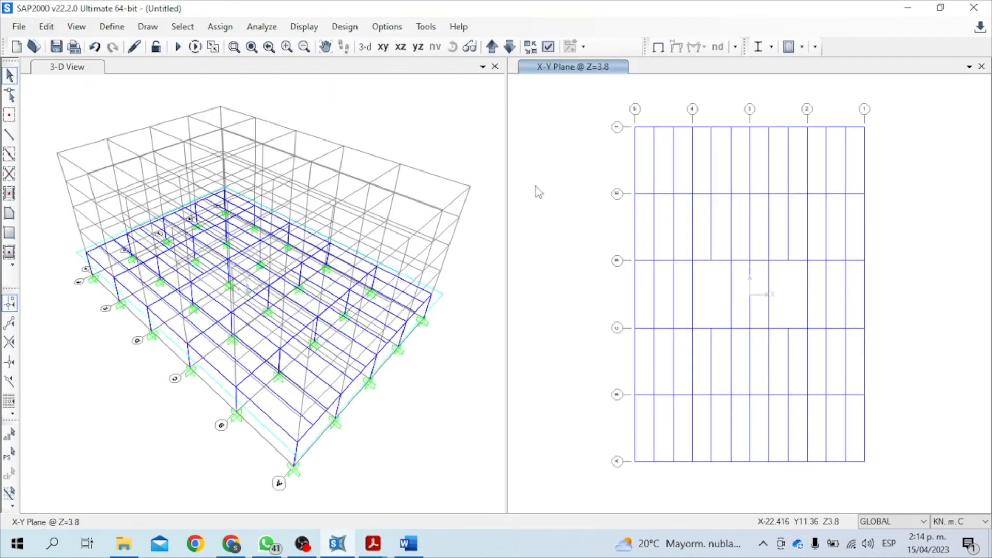
Create Oficinas floor areas in every bay of the grid on the Z=3.8 plan, and finish drawing.
{"action": "left_click", "coordinate": [10, 253]}
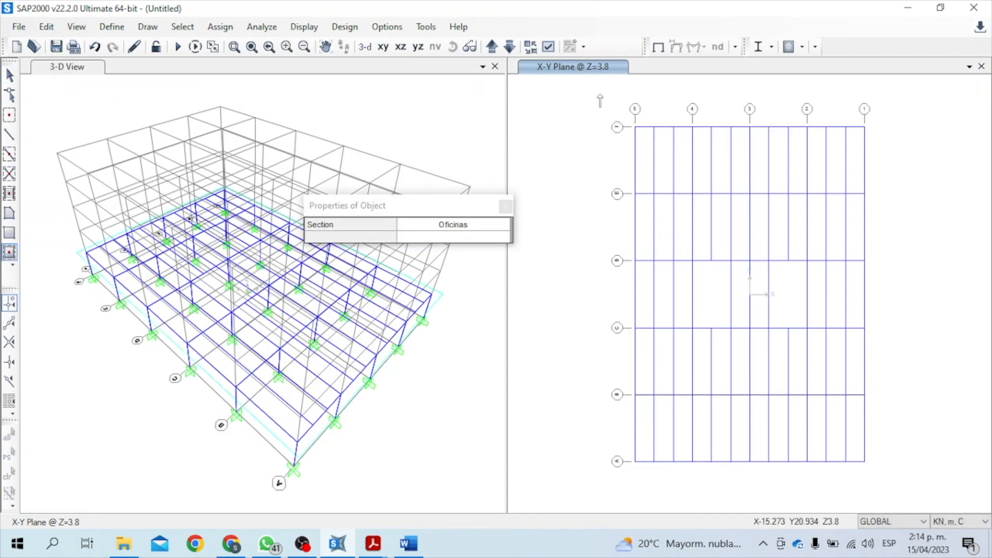
{"action": "left_click_drag", "start_coordinate": [594, 96], "coordinate": [891, 467]}
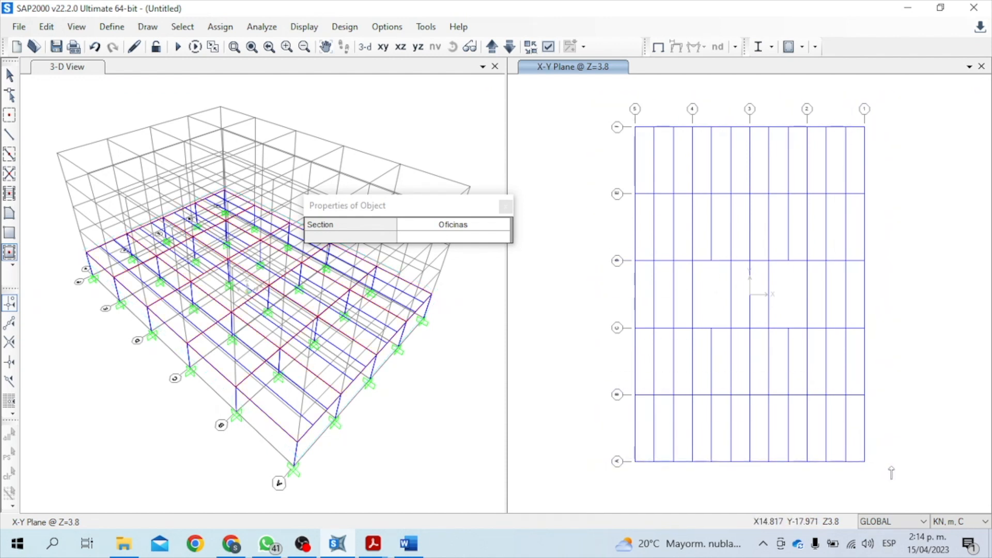
{"action": "left_click", "coordinate": [505, 207]}
{"action": "key", "text": "Escape"}
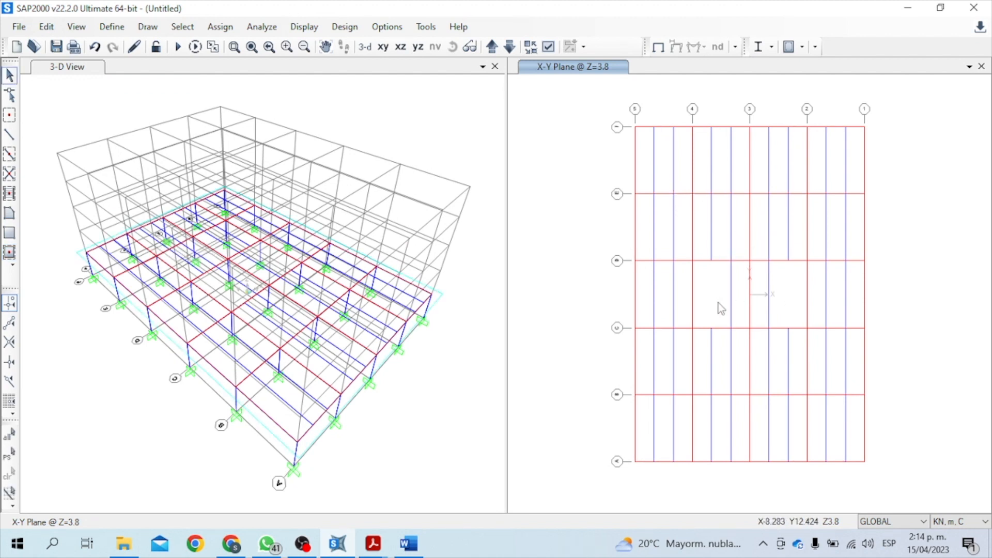
Check the slab openings between axes C and D in Problema 2 subrayado.pdf against the drawn areas, returning to SAP2000.
{"action": "left_click", "coordinate": [671, 169]}
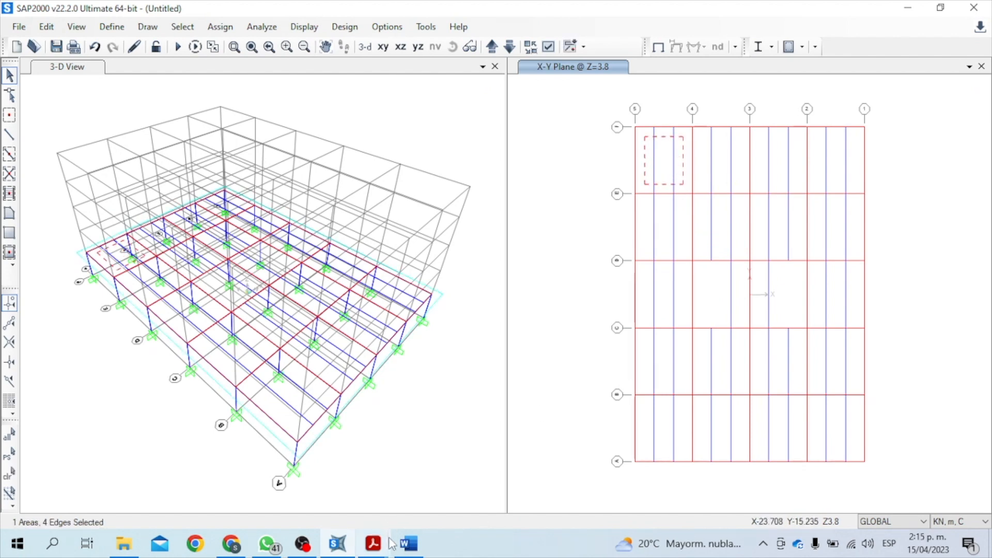
{"action": "mouse_move", "coordinate": [373, 542]}
{"action": "left_click", "coordinate": [355, 487]}
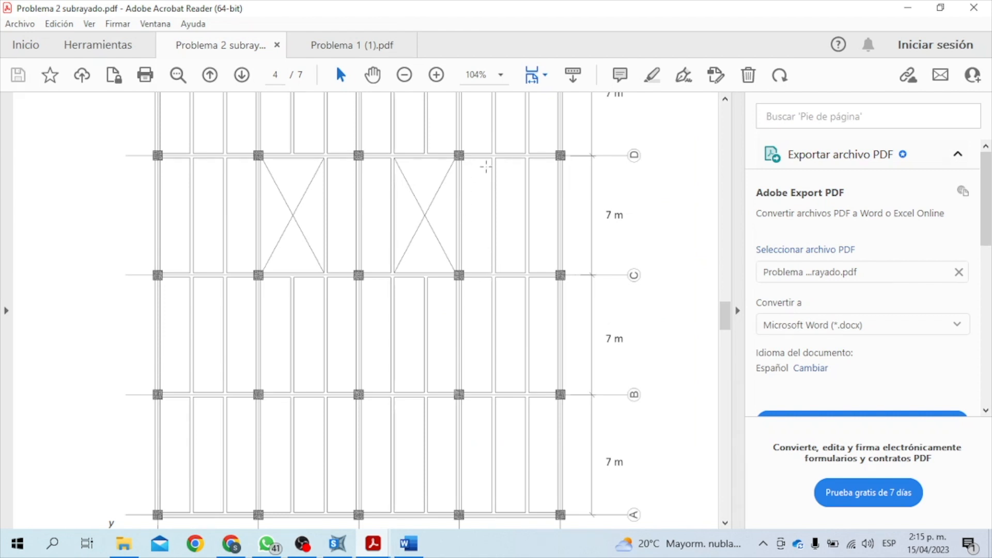
{"action": "left_click", "coordinate": [337, 543]}
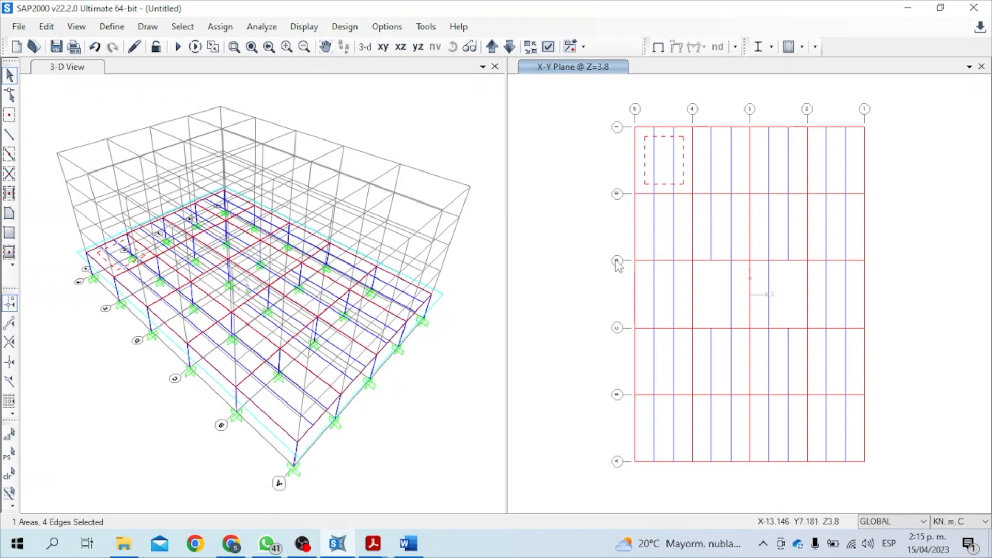
{"action": "left_click", "coordinate": [719, 288]}
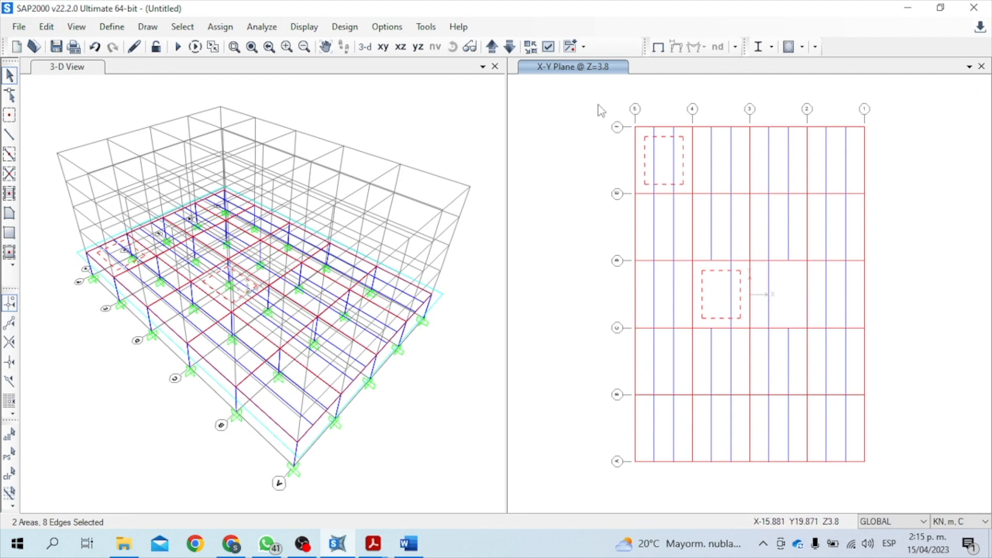
Divide all floor areas using cookie cut based on selected straight frame objects, extending the frame lines to the area edges.
{"action": "key", "text": "ctrl+a"}
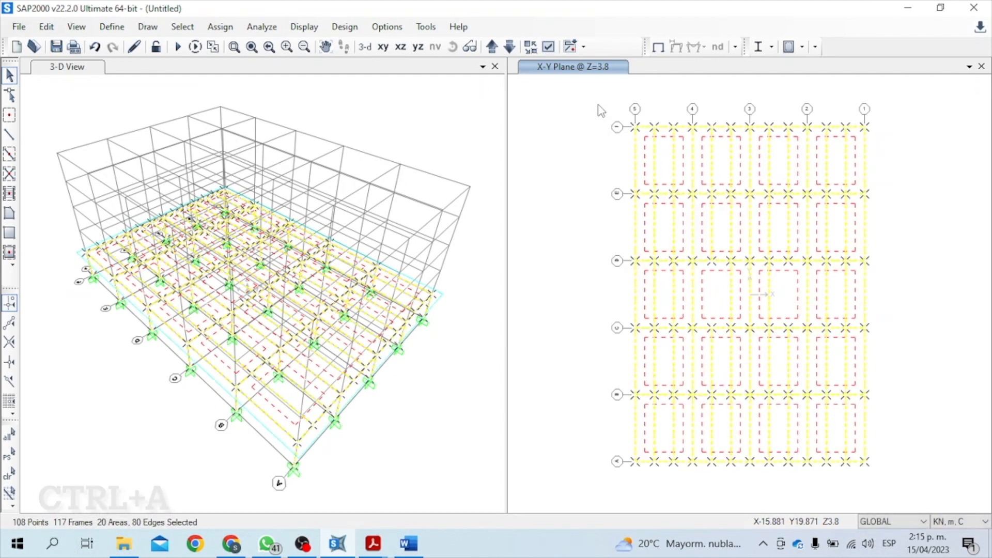
{"action": "left_click", "coordinate": [46, 26]}
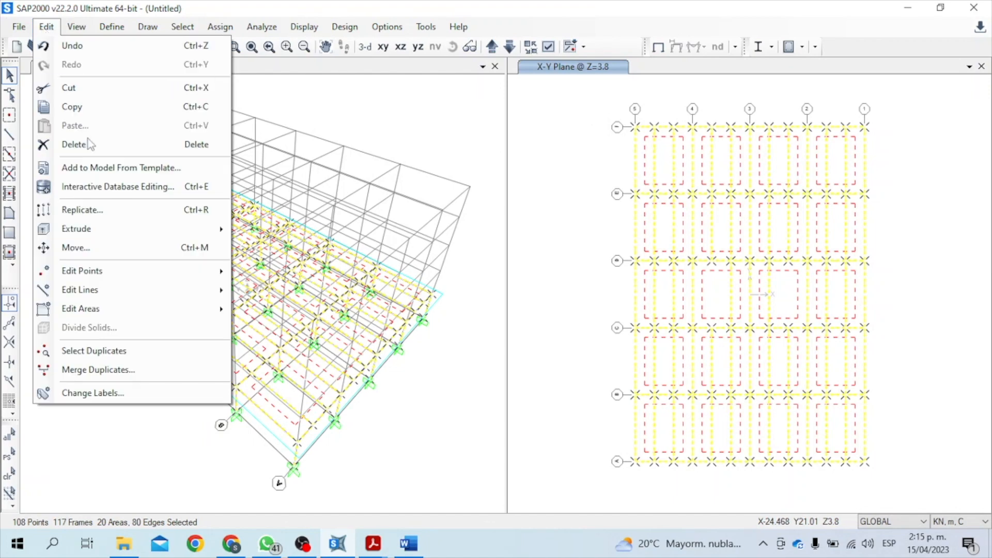
{"action": "mouse_move", "coordinate": [94, 309]}
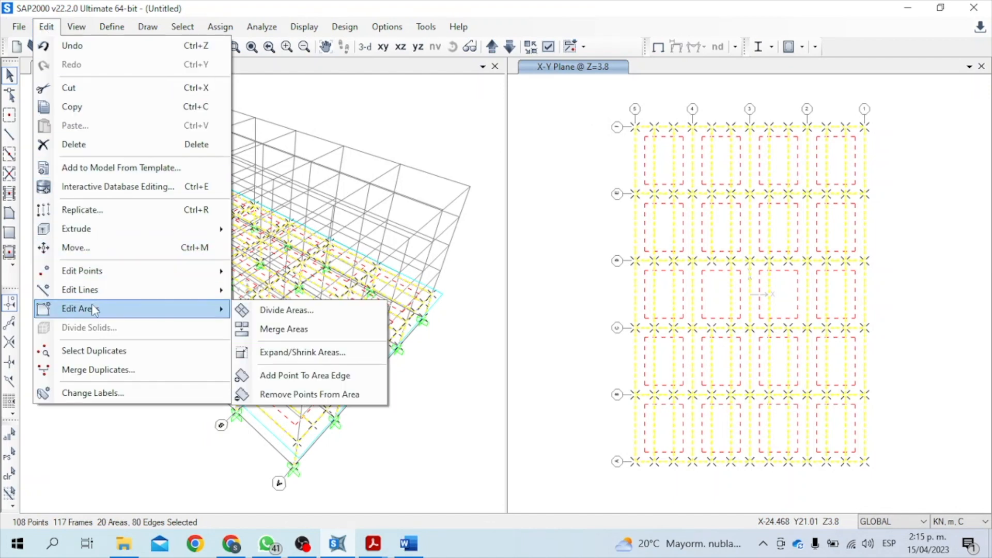
{"action": "left_click", "coordinate": [266, 310]}
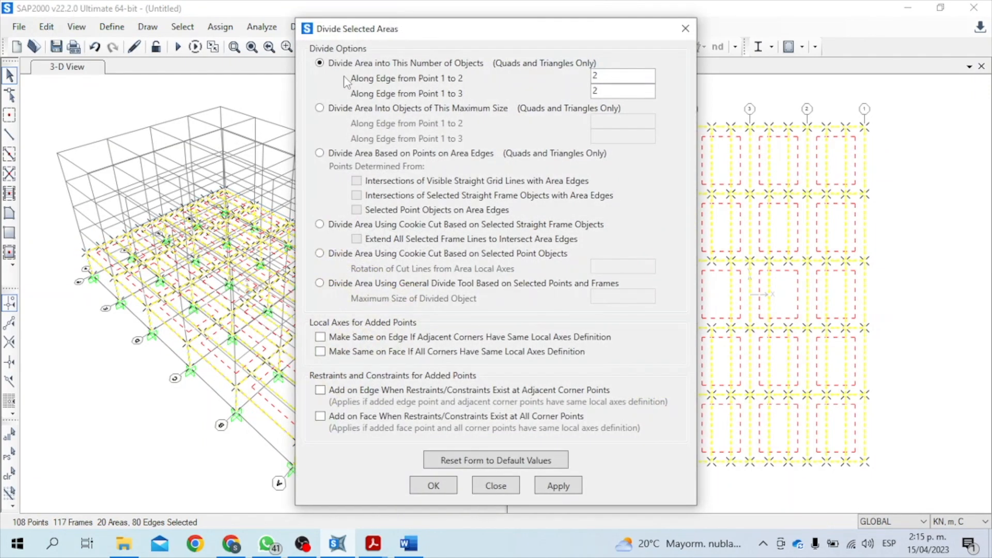
{"action": "left_click", "coordinate": [320, 225]}
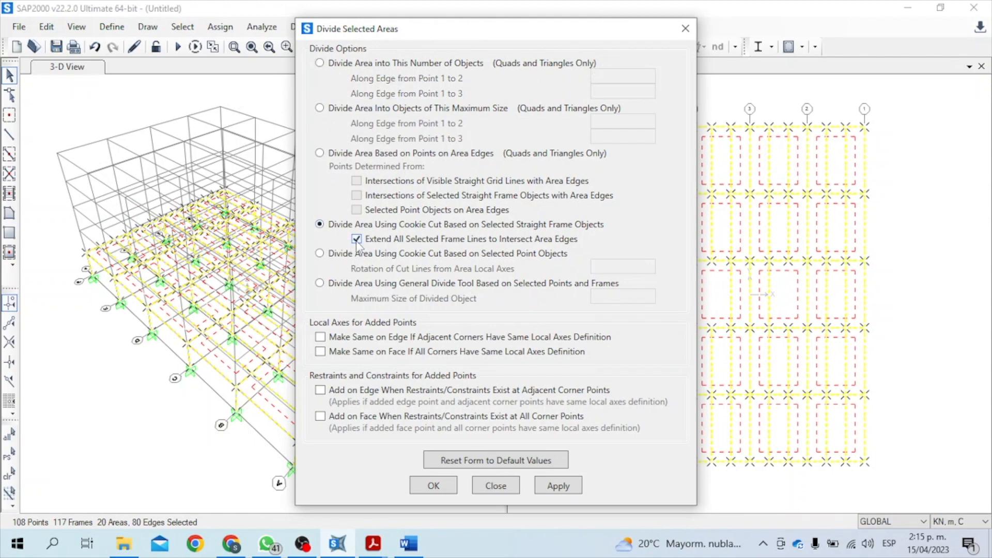
{"action": "left_click_drag", "start_coordinate": [553, 30], "coordinate": [383, 21]}
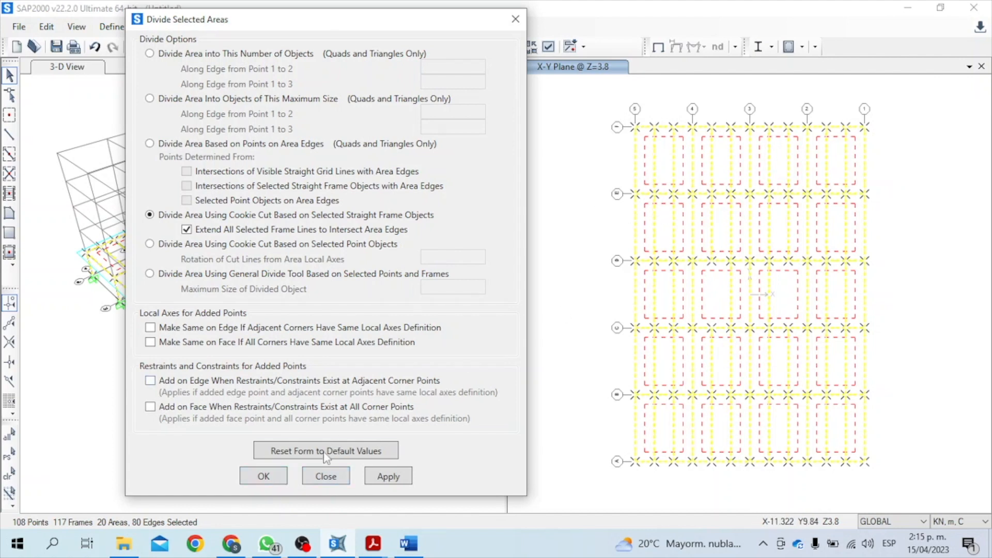
{"action": "left_click", "coordinate": [286, 476]}
{"action": "left_click", "coordinate": [644, 149]}
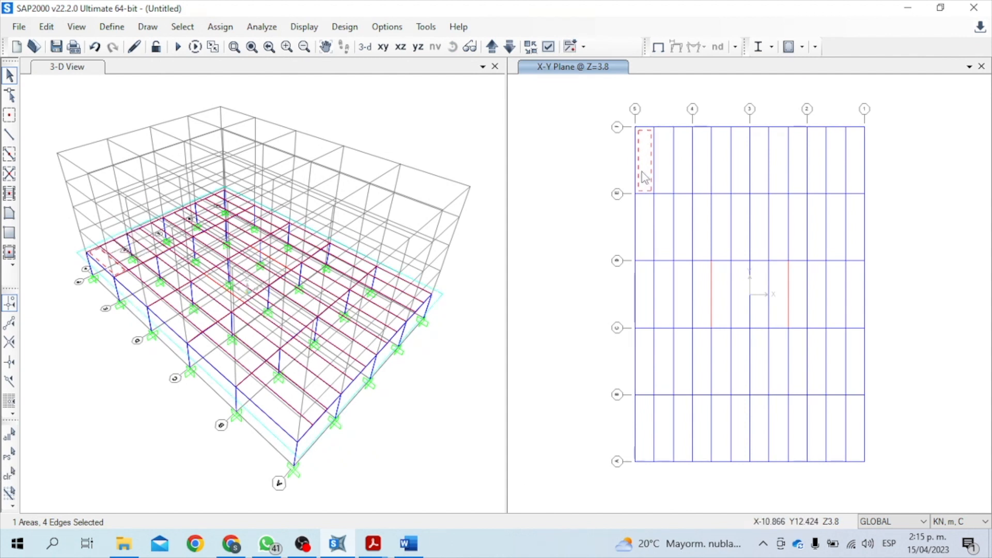
{"action": "left_click", "coordinate": [646, 171]}
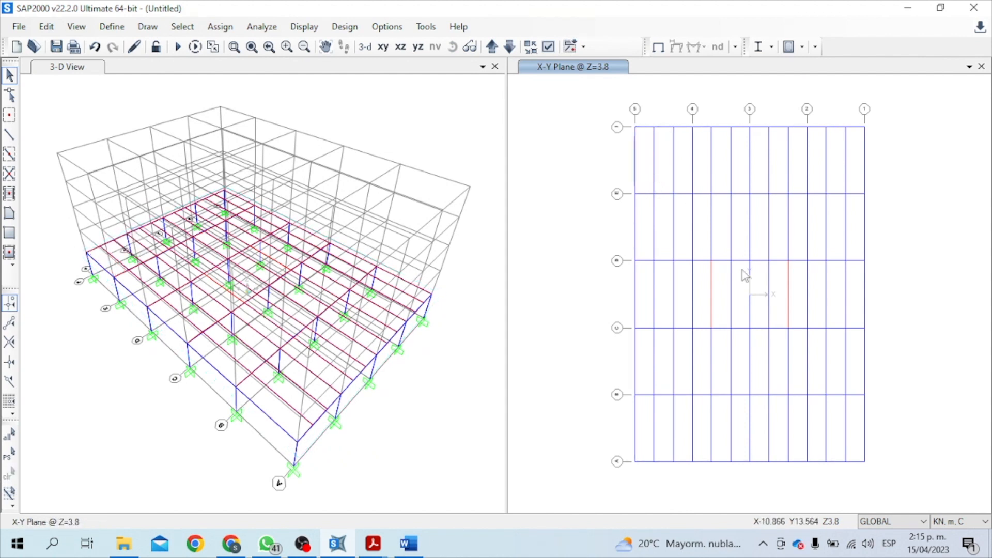
Delete the four area strips that cover the two slab openings between axes C and D.
{"action": "left_click", "coordinate": [703, 290]}
{"action": "left_click", "coordinate": [721, 285]}
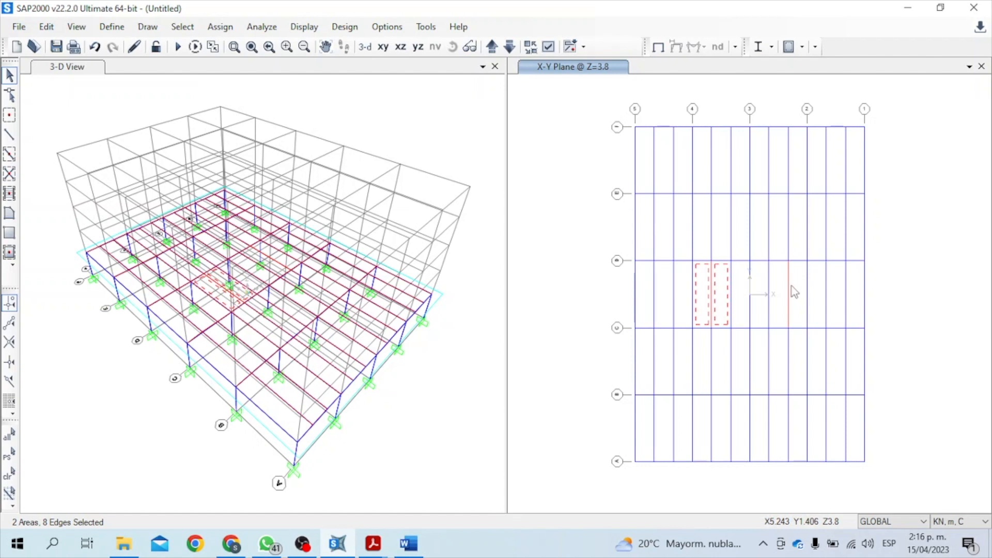
{"action": "left_click", "coordinate": [784, 289]}
{"action": "left_click", "coordinate": [799, 287]}
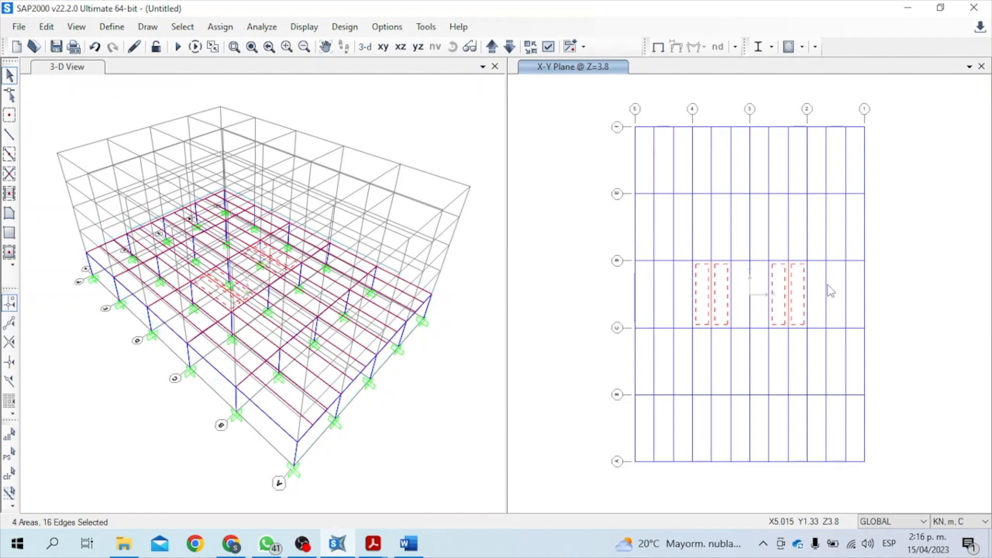
{"action": "key", "text": "Delete"}
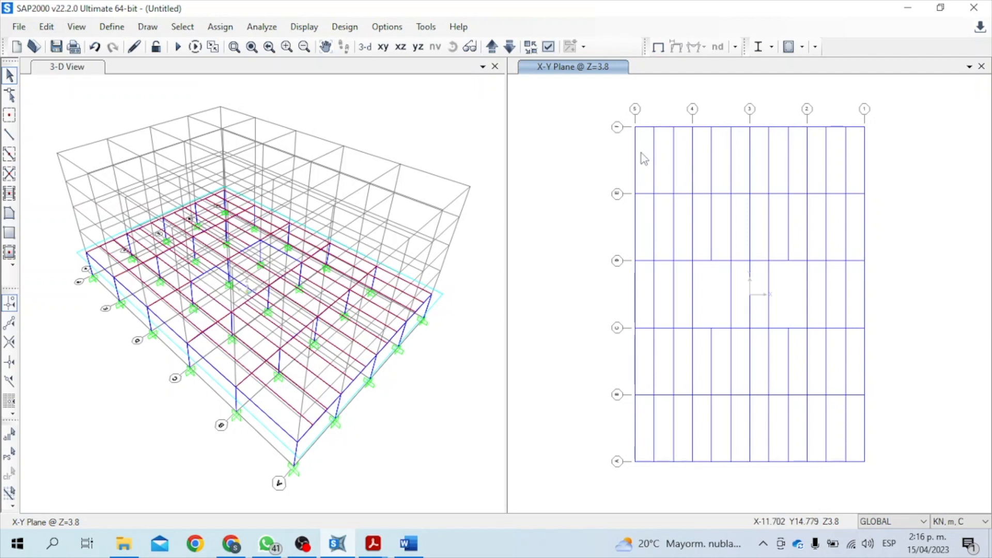
Display the area local axes on the Z=3.8 plan and examine the slab orientation and the options for reorienting an area.
{"action": "left_click", "coordinate": [550, 52]}
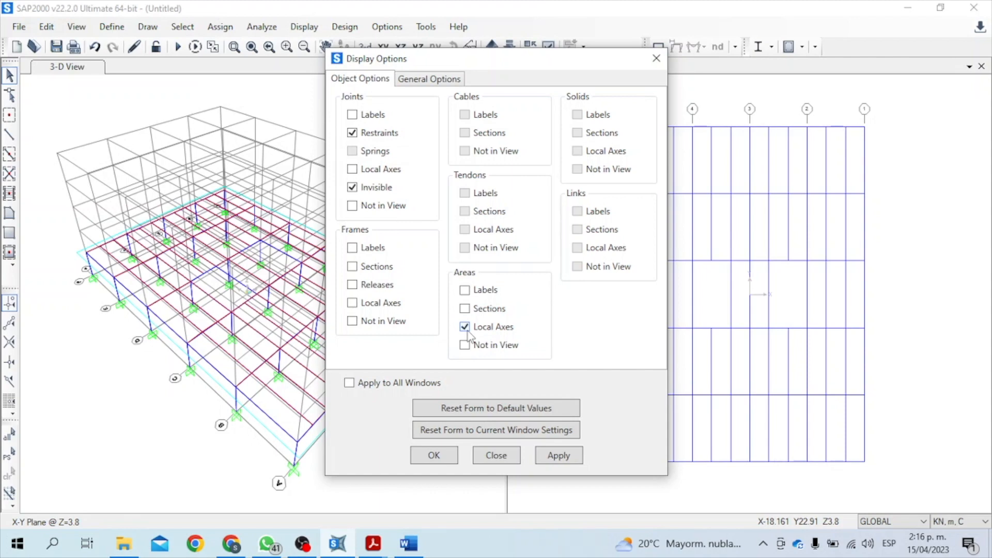
{"action": "left_click", "coordinate": [438, 457]}
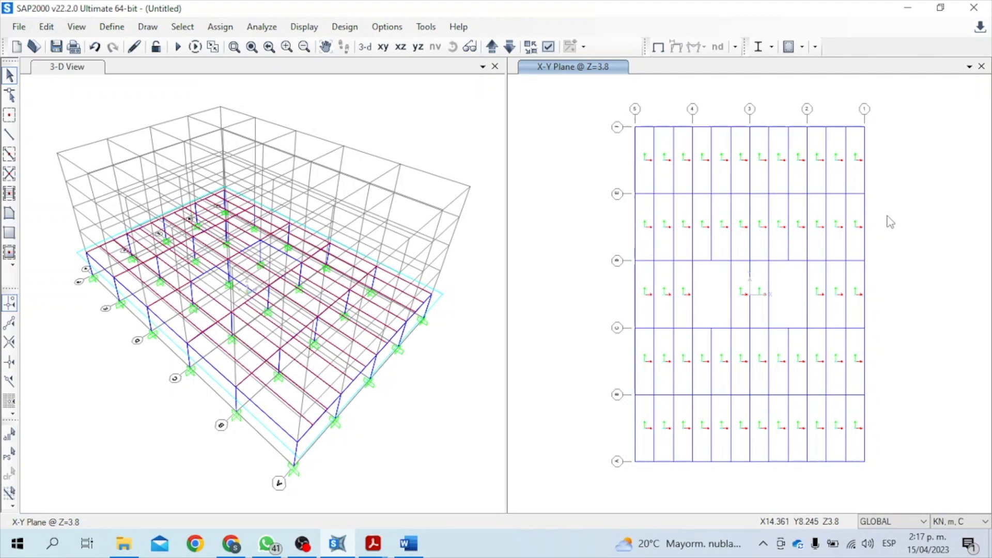
{"action": "left_click", "coordinate": [854, 250]}
{"action": "left_click", "coordinate": [274, 24]}
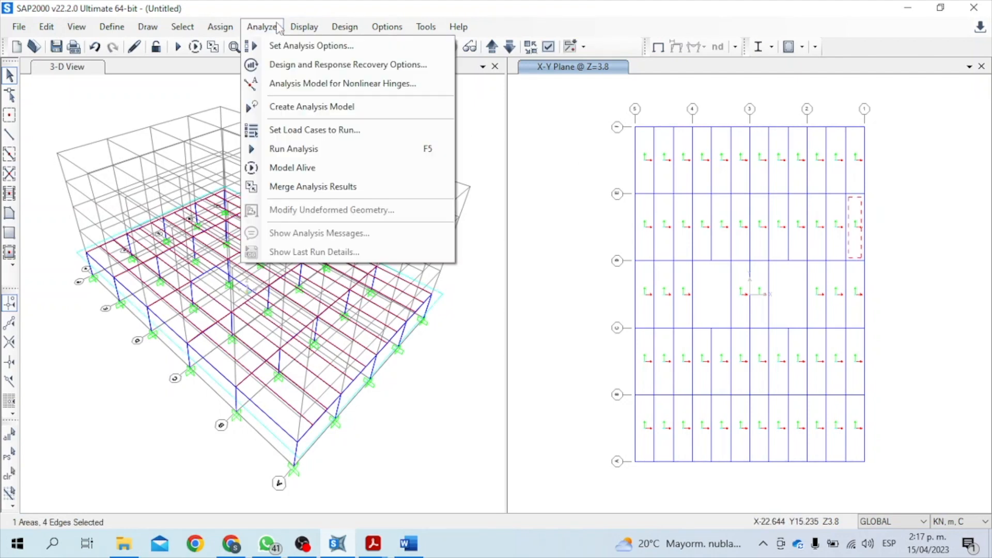
{"action": "left_click", "coordinate": [234, 28]}
{"action": "left_click", "coordinate": [233, 28]}
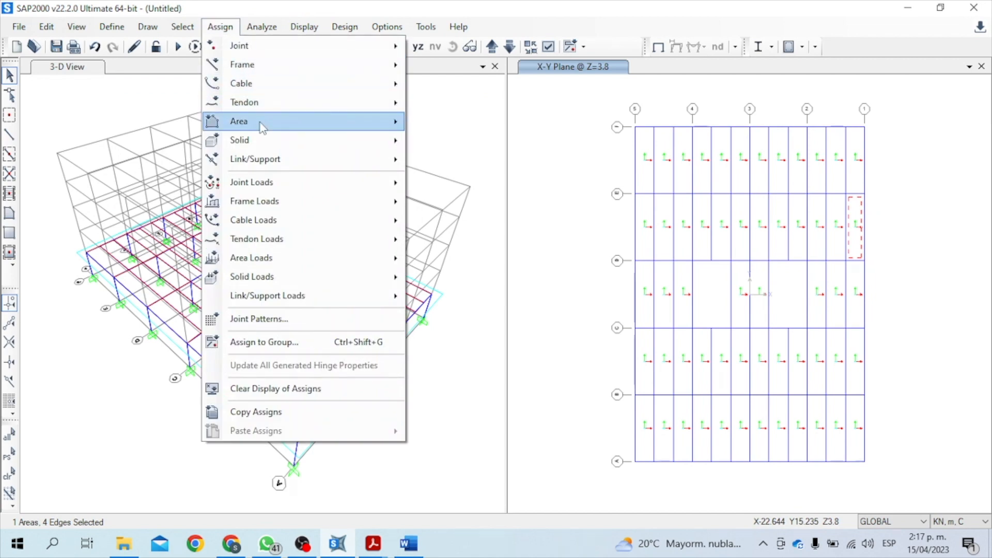
{"action": "mouse_move", "coordinate": [261, 124]}
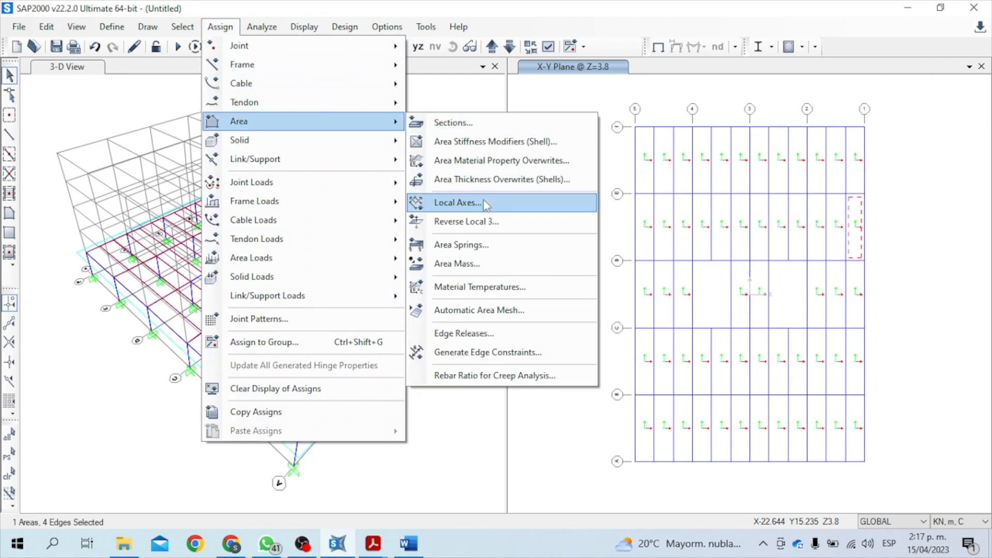
{"action": "left_click", "coordinate": [580, 92]}
{"action": "left_click", "coordinate": [860, 213]}
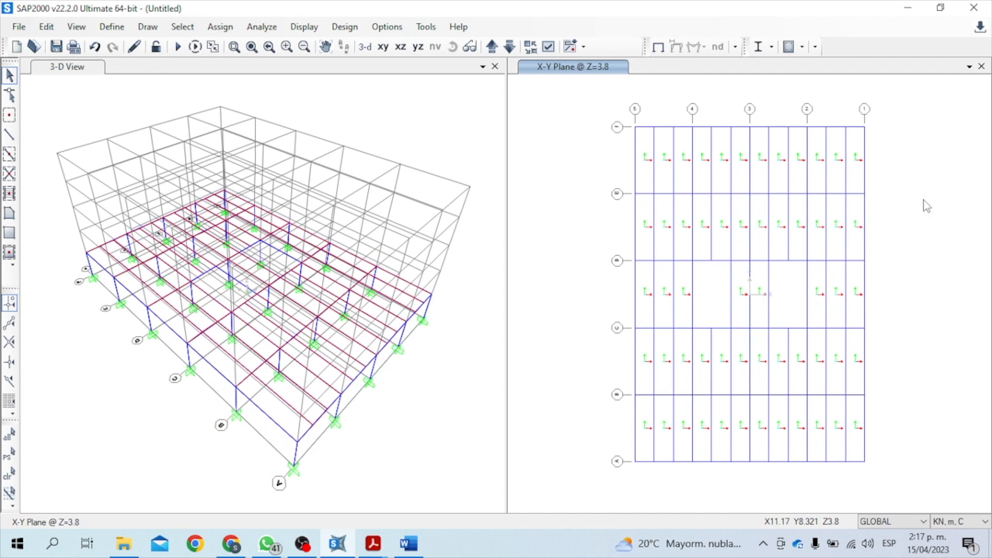
Hide the area local axes on the Z=3.8 plan and show its objects extruded and colored by section.
{"action": "left_click", "coordinate": [549, 46]}
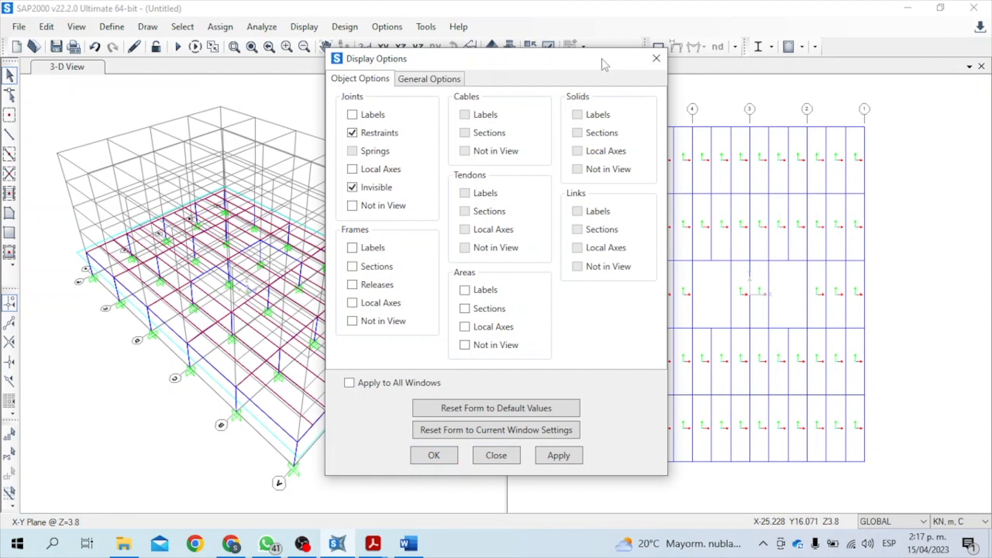
{"action": "left_click_drag", "start_coordinate": [560, 66], "coordinate": [465, 72]}
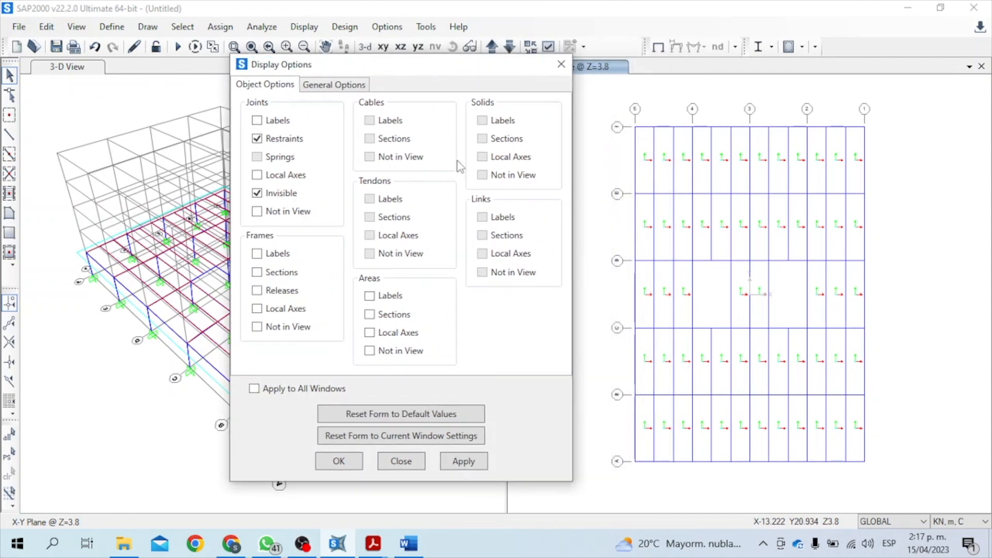
{"action": "left_click", "coordinate": [341, 85]}
{"action": "left_click", "coordinate": [453, 157]}
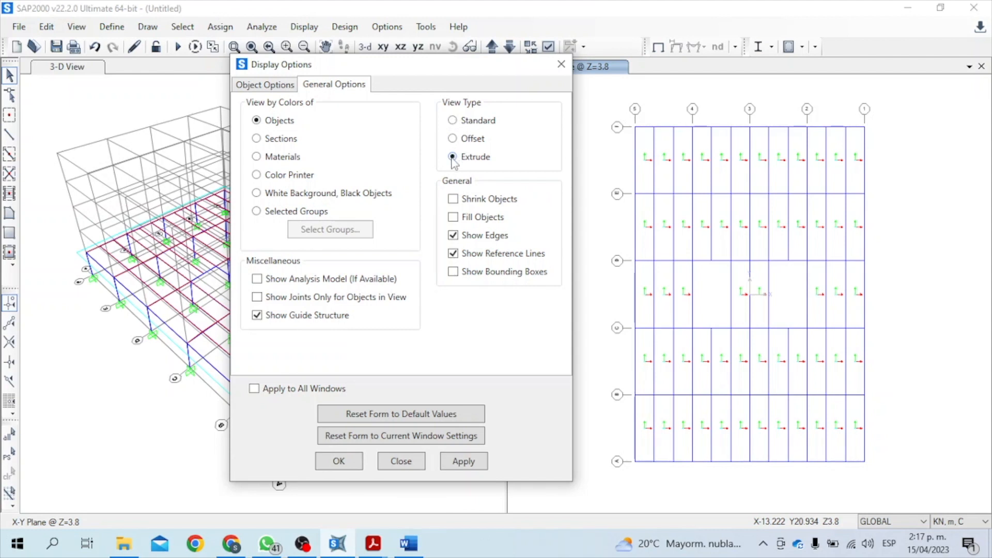
{"action": "left_click", "coordinate": [258, 139]}
{"action": "left_click", "coordinate": [345, 467]}
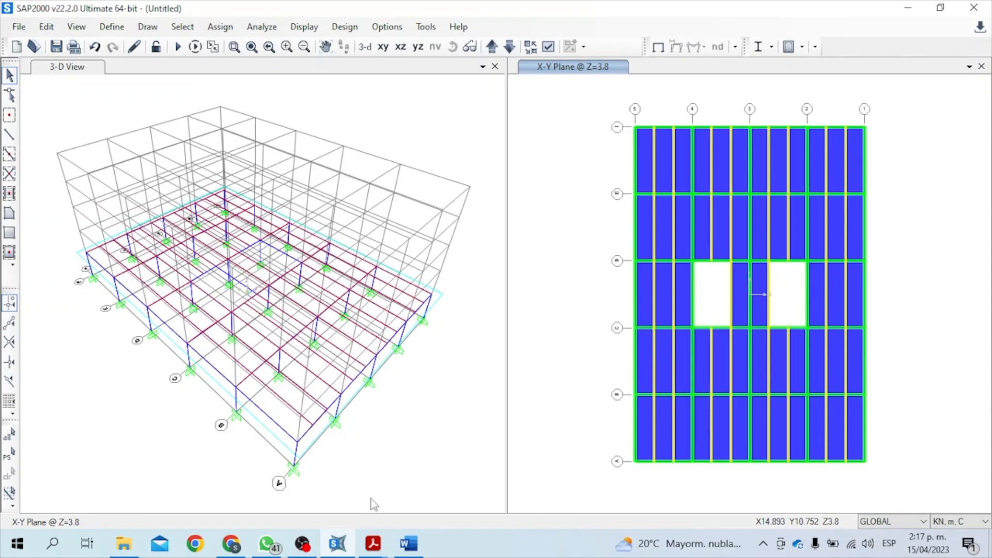
Check the live-load zones in the PDF and assign Corredores y escaleras to the four strips beside axis 3: three between B and E, one between C and D.
{"action": "left_click", "coordinate": [405, 492]}
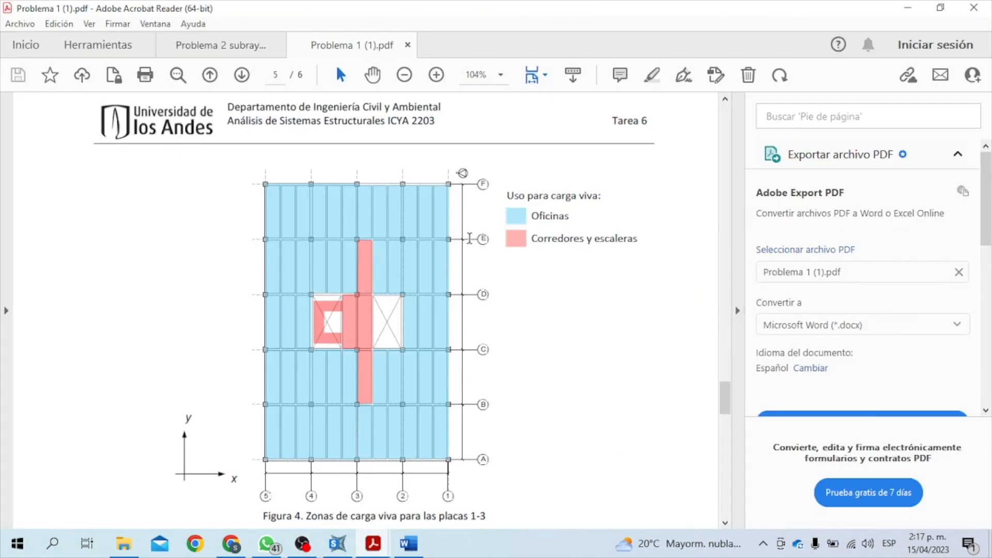
{"action": "key", "text": "alt+Tab"}
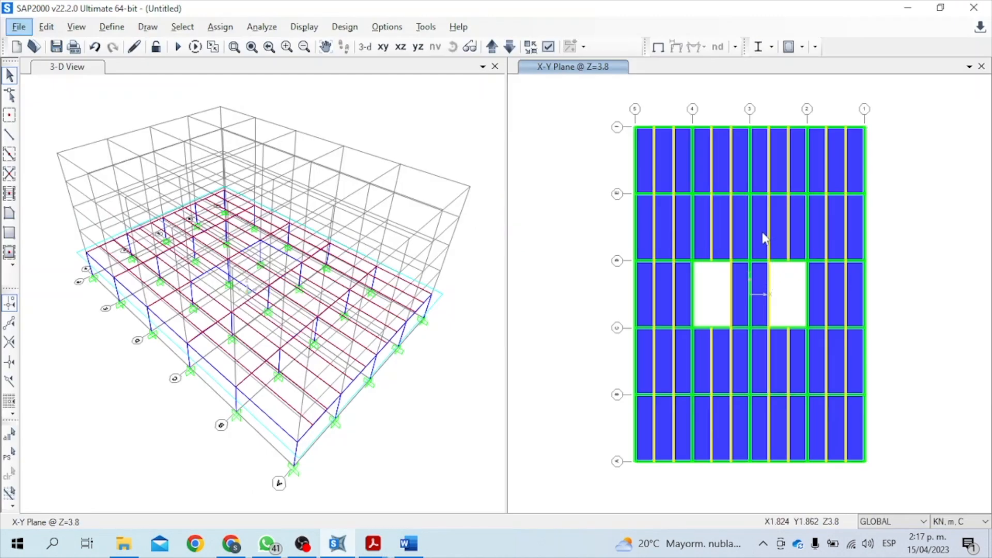
{"action": "left_click", "coordinate": [761, 228]}
{"action": "left_click", "coordinate": [758, 278]}
{"action": "left_click", "coordinate": [745, 285]}
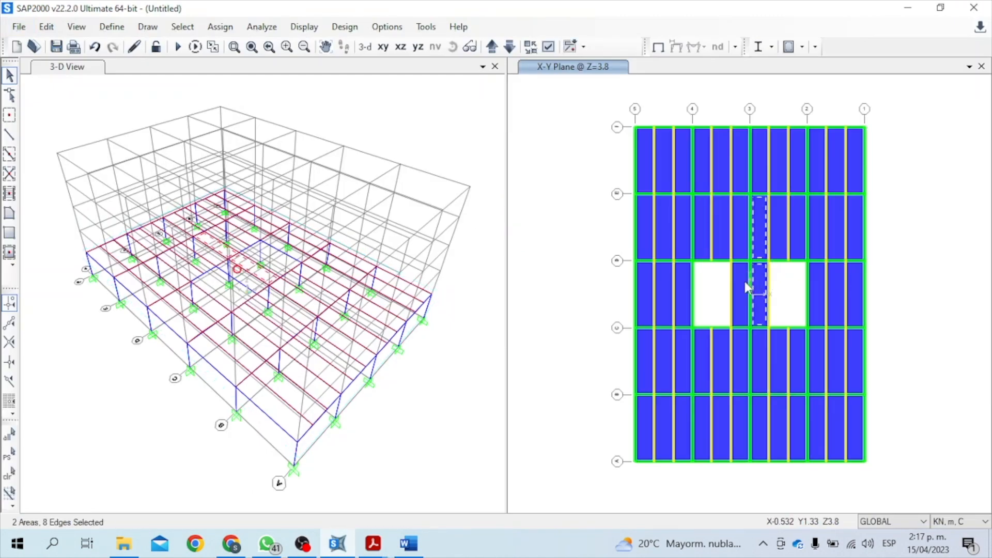
{"action": "left_click", "coordinate": [759, 357]}
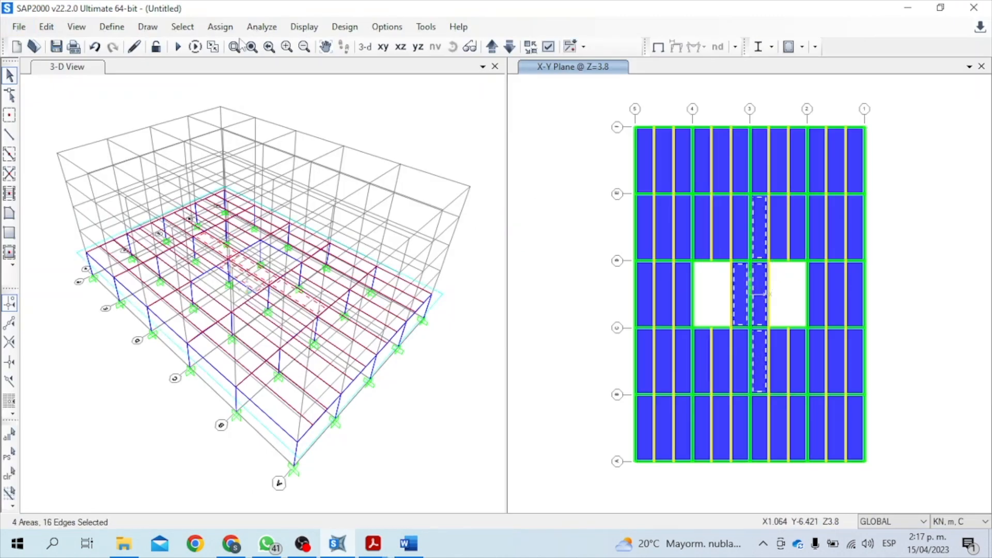
{"action": "left_click", "coordinate": [220, 32]}
{"action": "mouse_move", "coordinate": [266, 123]}
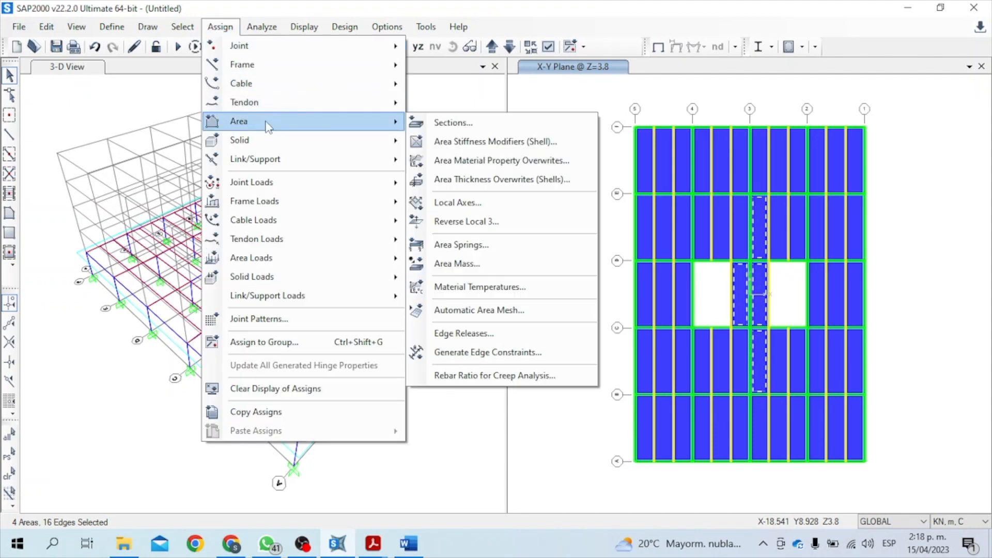
{"action": "left_click", "coordinate": [471, 132]}
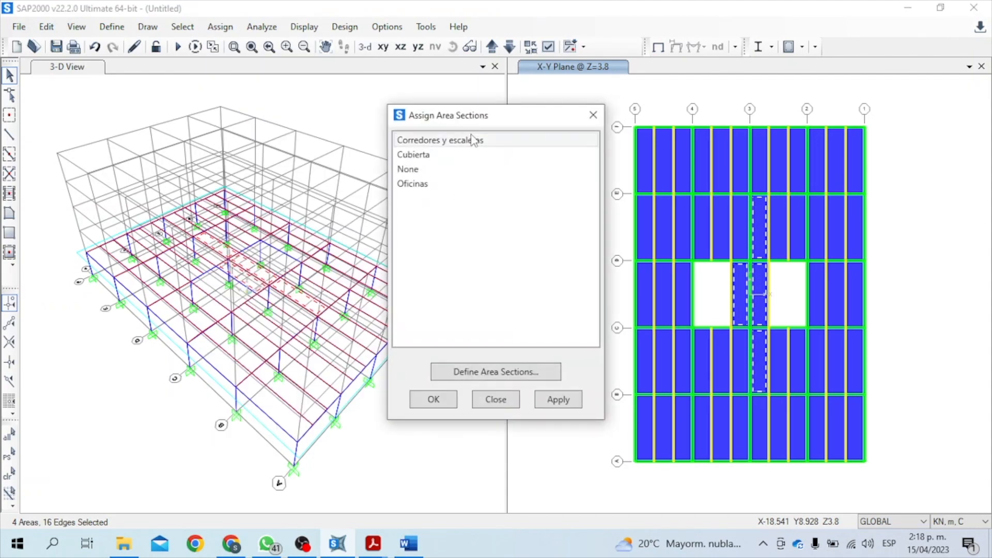
{"action": "left_click", "coordinate": [473, 140]}
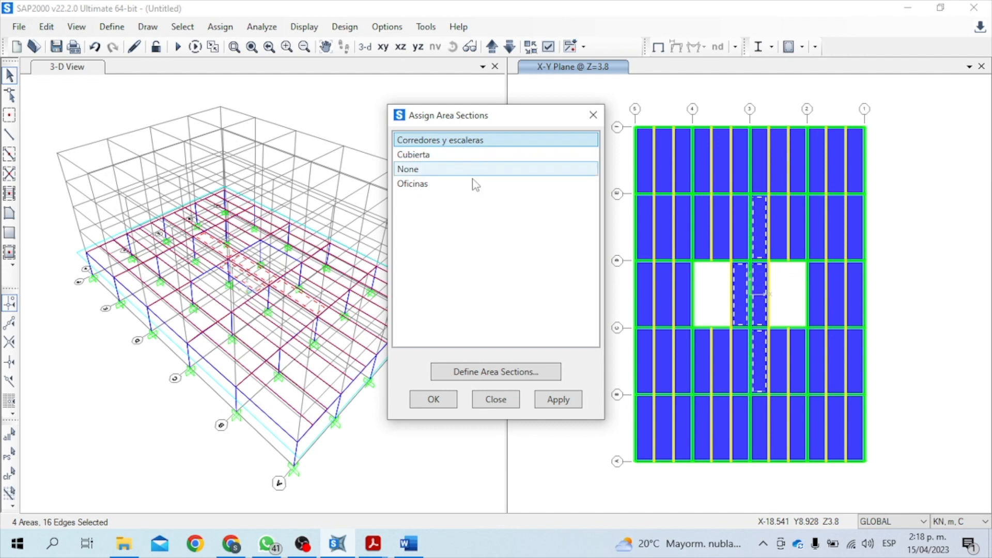
{"action": "left_click", "coordinate": [448, 403]}
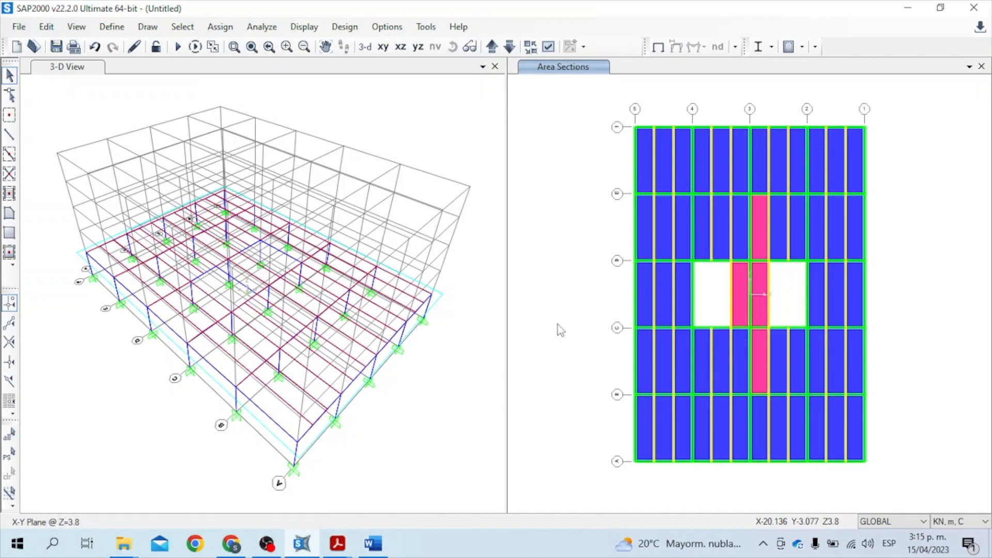
Rename the default DEAD load pattern as Peso propio, keeping type Dead and self weight multiplier 1.
{"action": "left_click", "coordinate": [111, 26]}
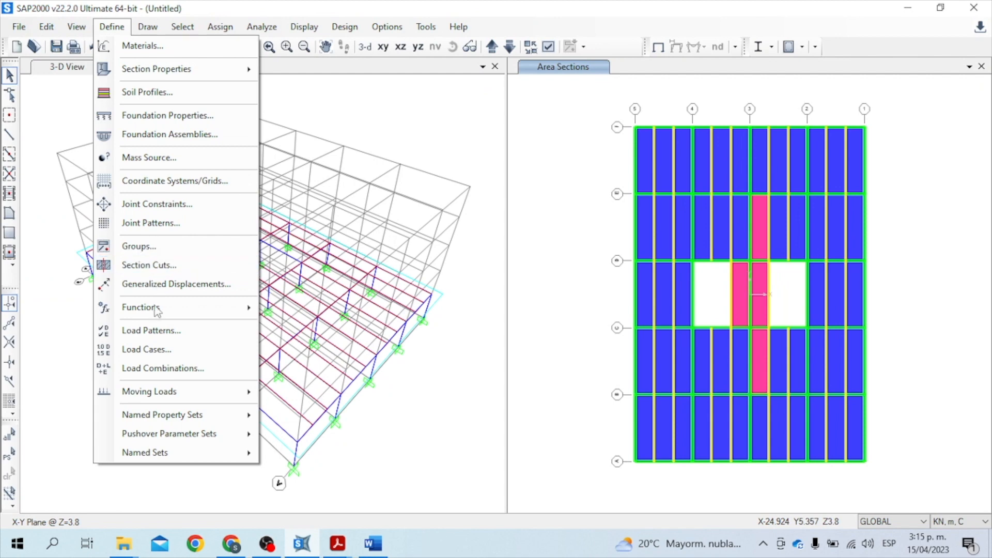
{"action": "left_click", "coordinate": [162, 331]}
{"action": "left_click_drag", "start_coordinate": [238, 239], "coordinate": [191, 243]}
{"action": "type", "text": "P"}
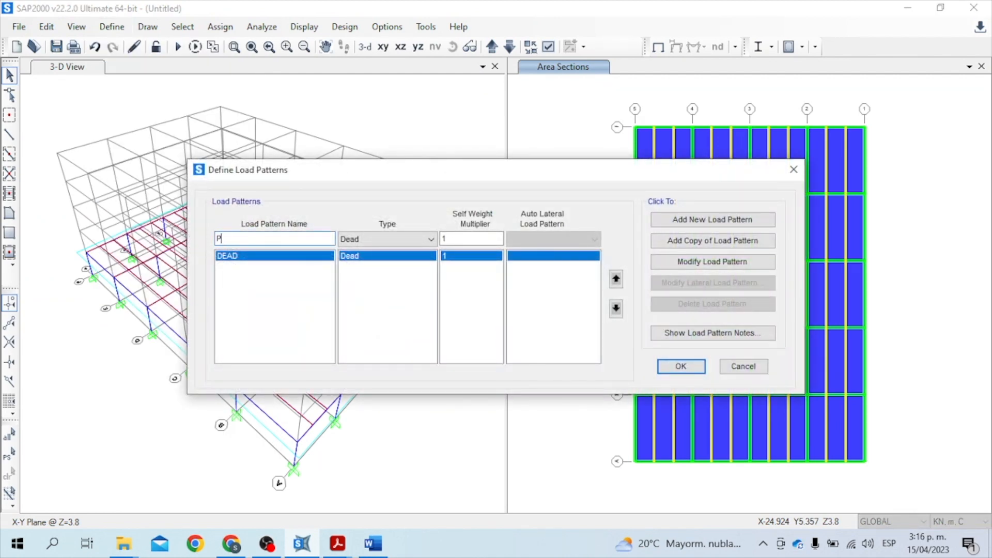
{"action": "type", "text": "eoo pro"}
{"action": "left_click", "coordinate": [463, 240]}
{"action": "left_click", "coordinate": [742, 262]}
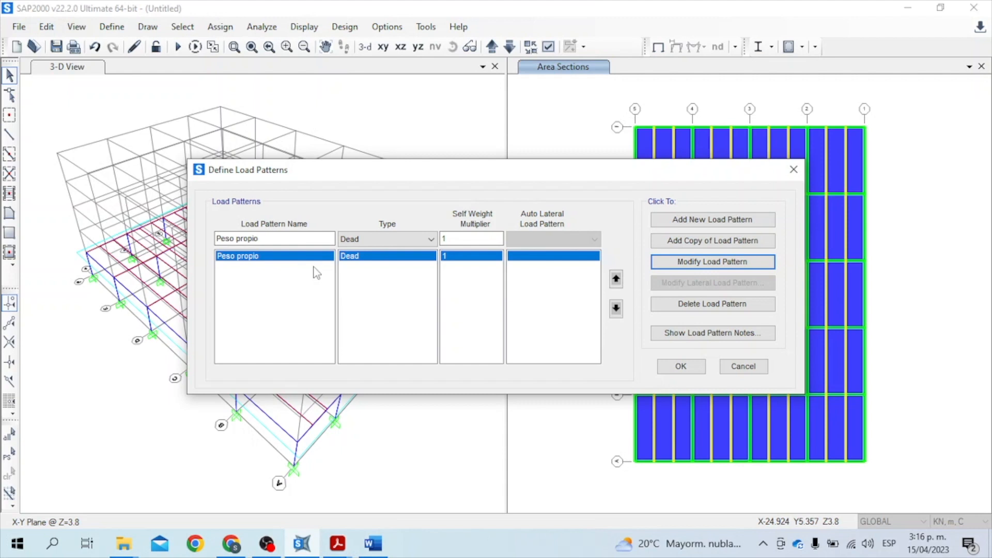
Add a load pattern named Sobre impuesta of type Dead with self weight multiplier 0.
{"action": "left_click_drag", "start_coordinate": [316, 238], "coordinate": [216, 239]}
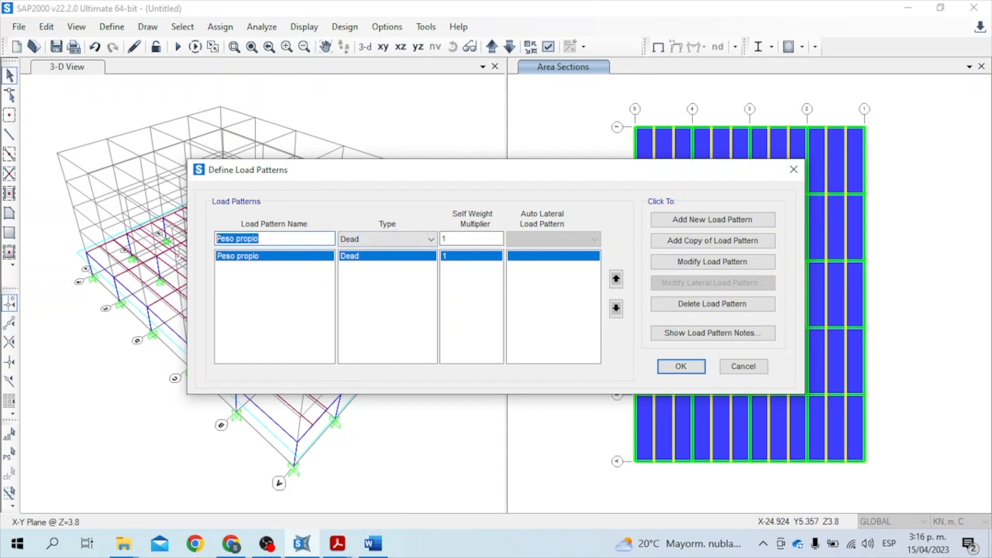
{"action": "type", "text": "Sobre impues"}
{"action": "key", "text": "Tab"}
{"action": "key", "text": "Tab"}
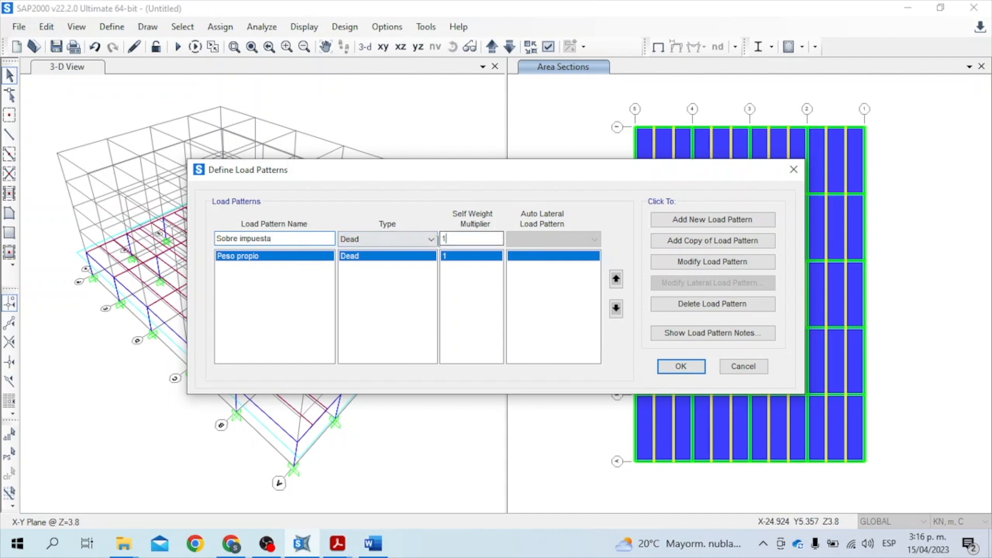
{"action": "type", "text": "0"}
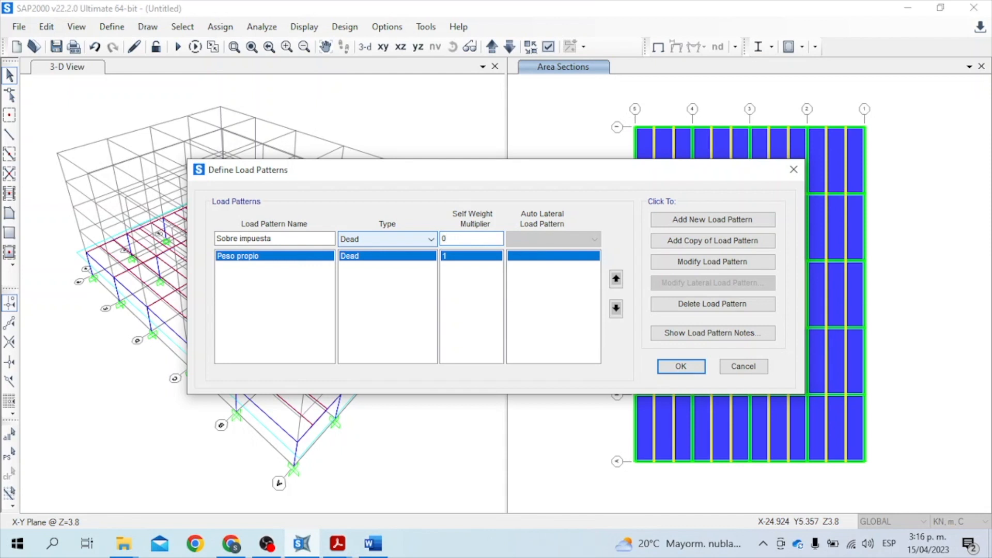
{"action": "left_click", "coordinate": [696, 219]}
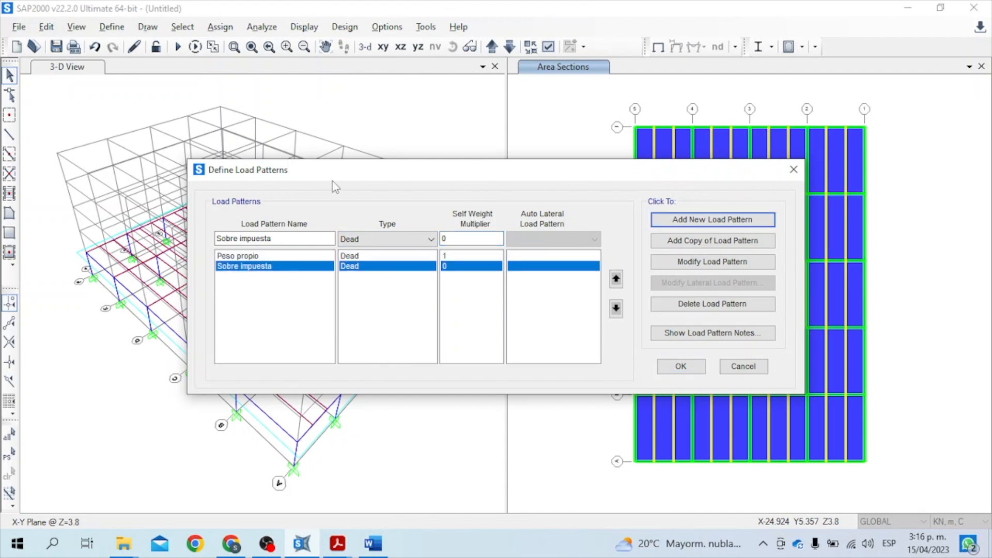
Add a load pattern named Viva of type Live with self weight multiplier 0.
{"action": "double_click", "coordinate": [300, 235]}
{"action": "type", "text": "Vi"}
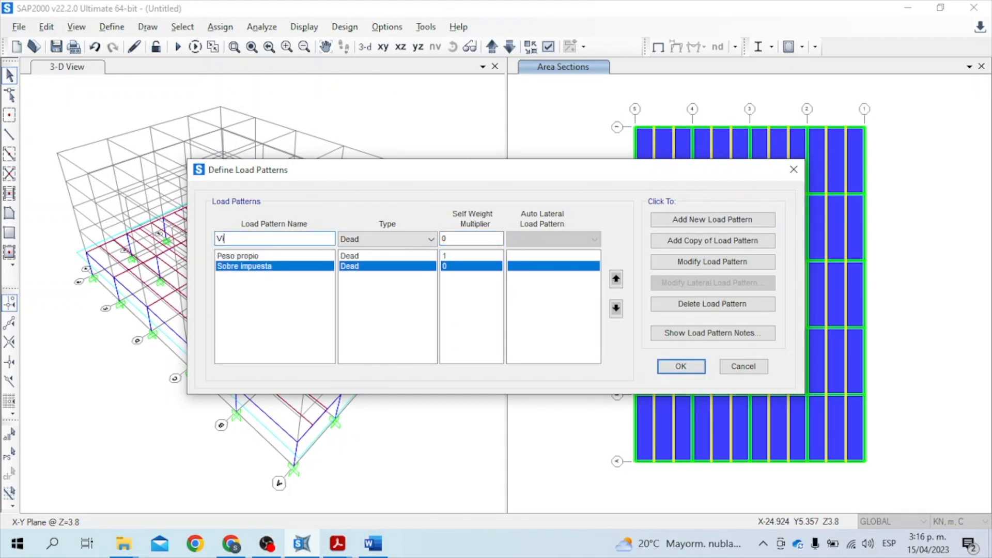
{"action": "type", "text": "va"}
{"action": "left_click", "coordinate": [385, 238]}
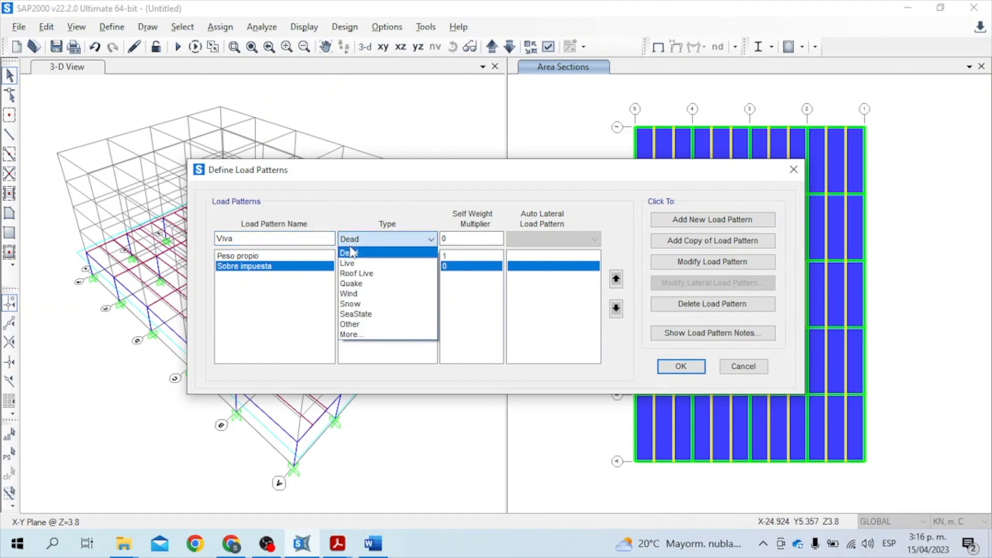
{"action": "left_click", "coordinate": [356, 263]}
{"action": "left_click", "coordinate": [454, 239]}
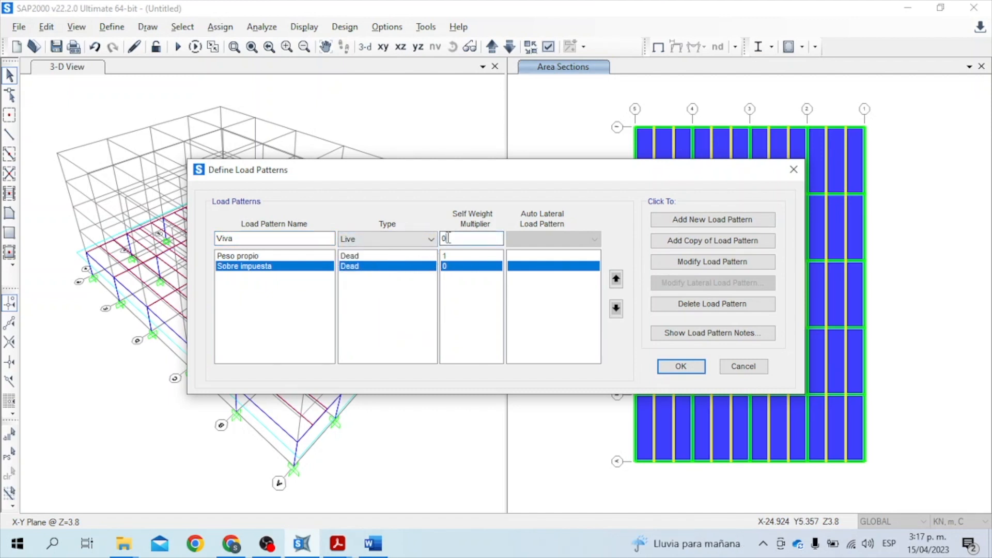
{"action": "left_click", "coordinate": [726, 219]}
Add a load pattern named Viva cubierta of type Roof Live with self weight multiplier 0.
{"action": "double_click", "coordinate": [228, 239]}
{"action": "type", "text": "Viva cubi"}
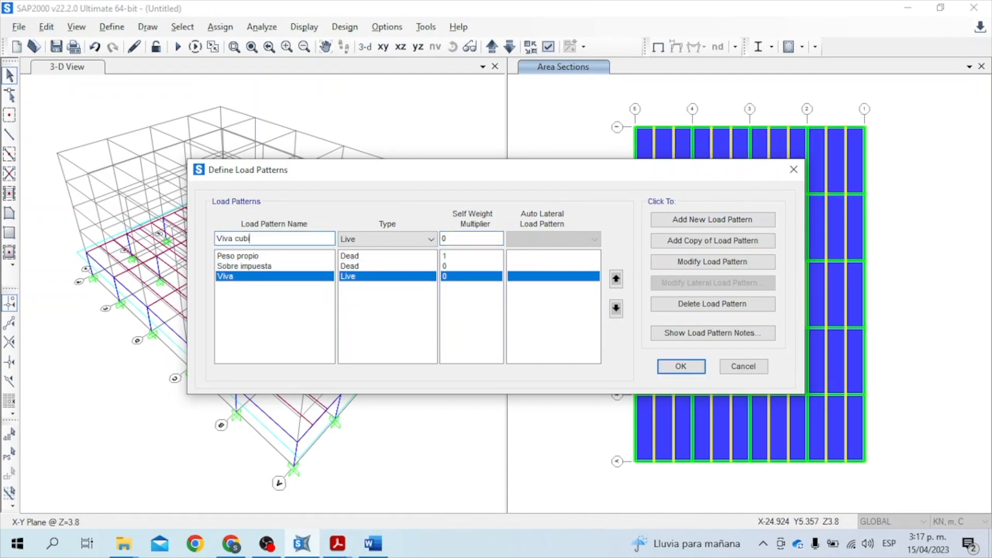
{"action": "type", "text": "erta"}
{"action": "left_click", "coordinate": [385, 239]}
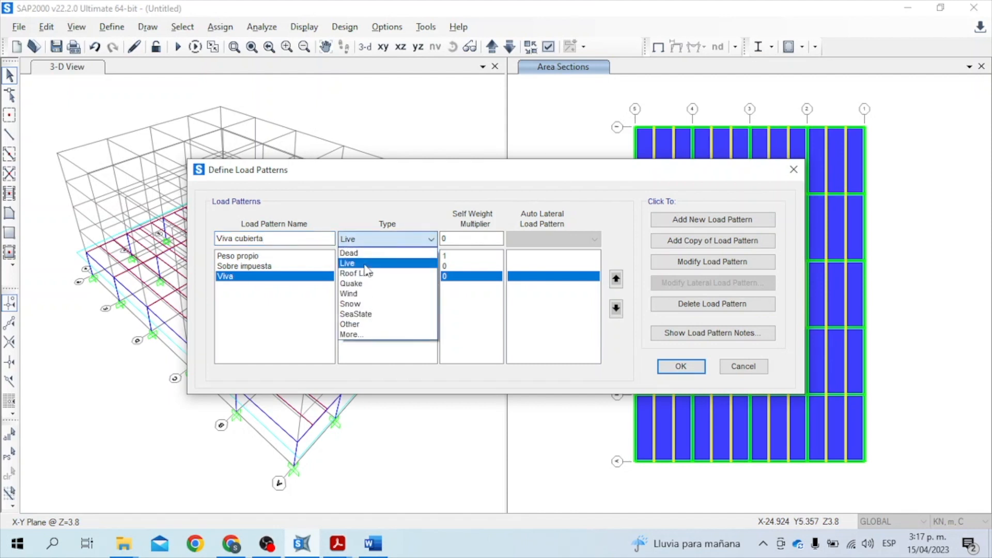
{"action": "left_click", "coordinate": [372, 272]}
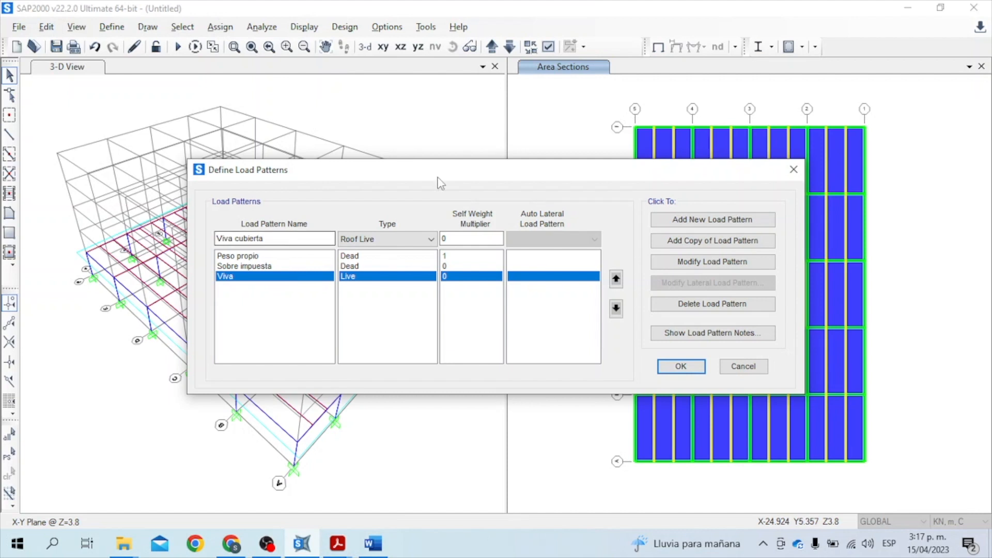
{"action": "left_click", "coordinate": [698, 225]}
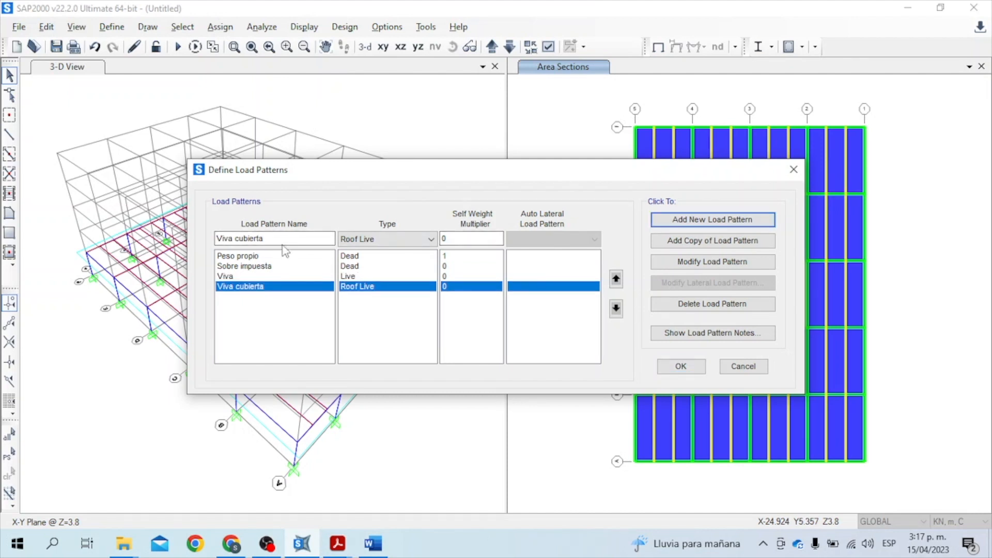
Add a load pattern named FHE_X_AUTO of type Quake with User Coefficient as its auto lateral load pattern.
{"action": "left_click", "coordinate": [295, 238]}
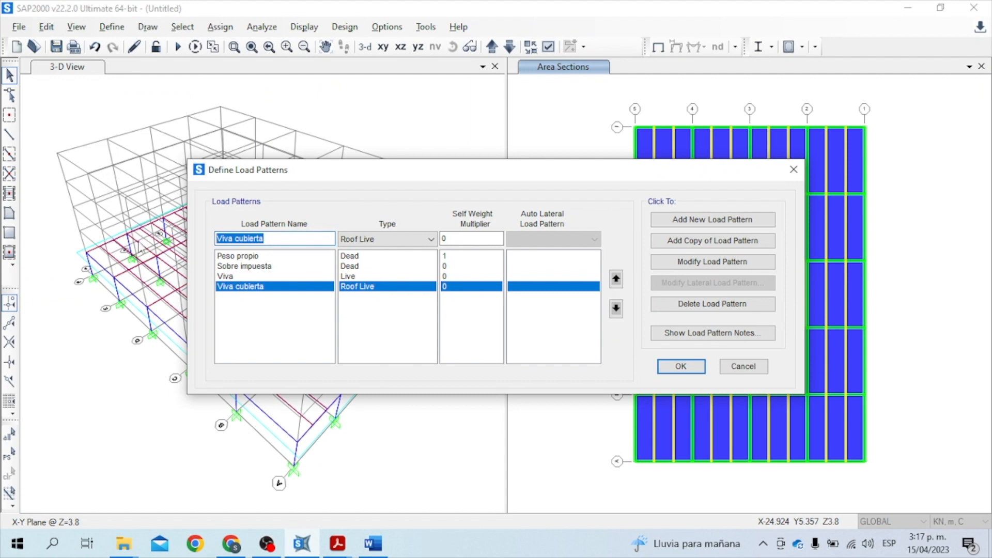
{"action": "type", "text": "FHE_X_AUTO"}
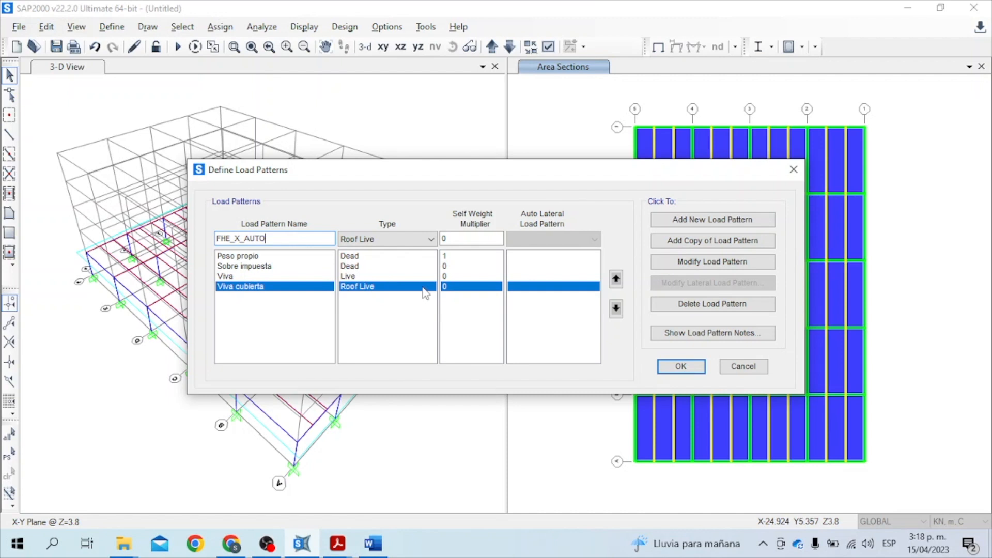
{"action": "left_click", "coordinate": [409, 239]}
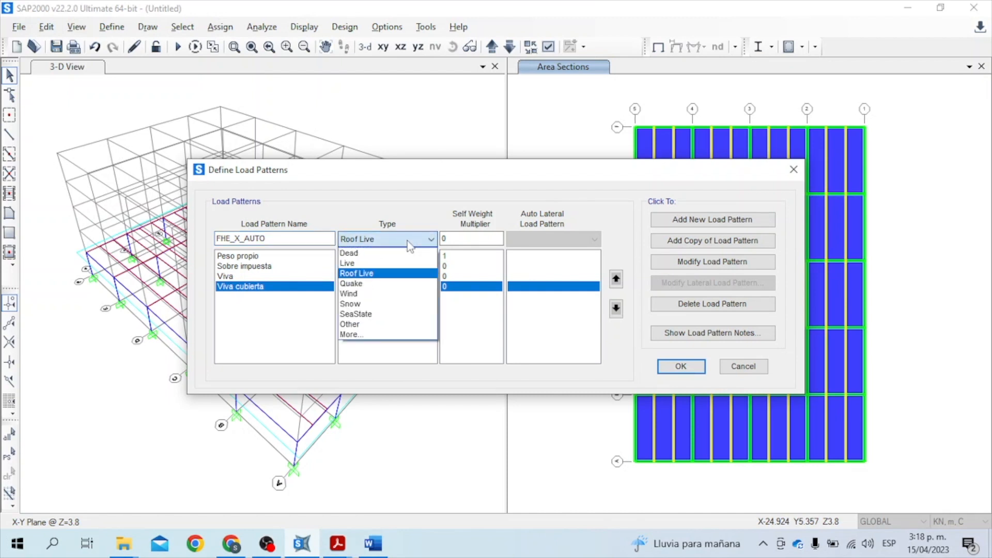
{"action": "left_click", "coordinate": [406, 283]}
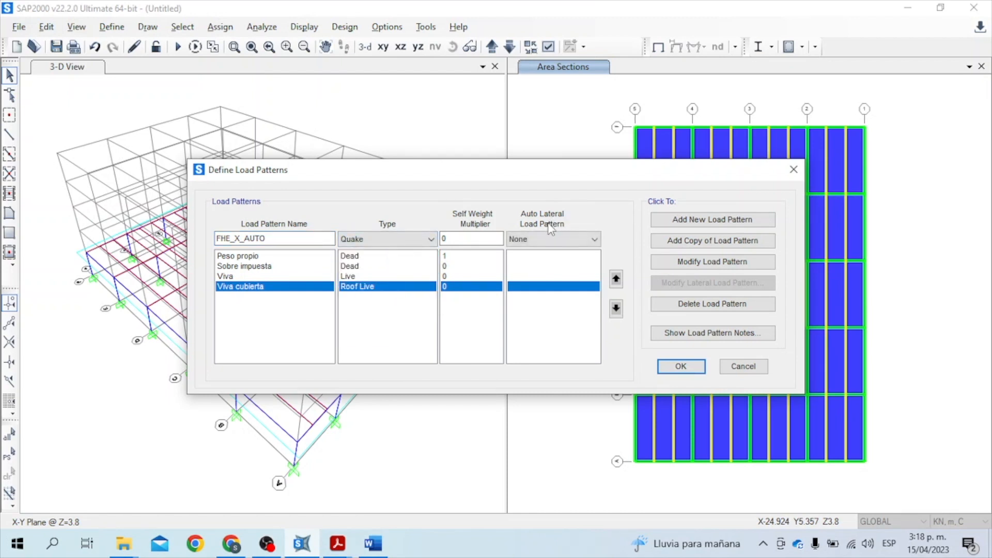
{"action": "left_click", "coordinate": [549, 242]}
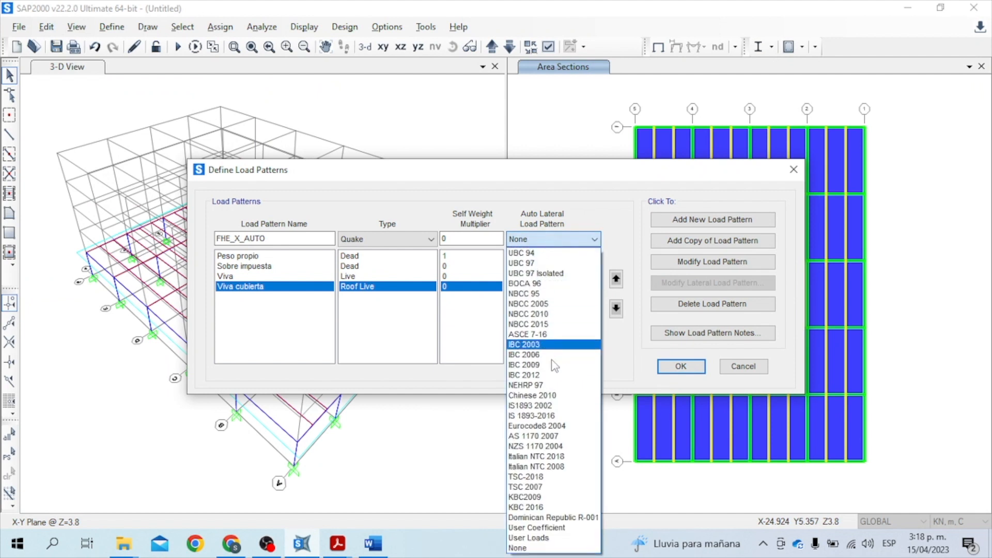
{"action": "left_click", "coordinate": [549, 528]}
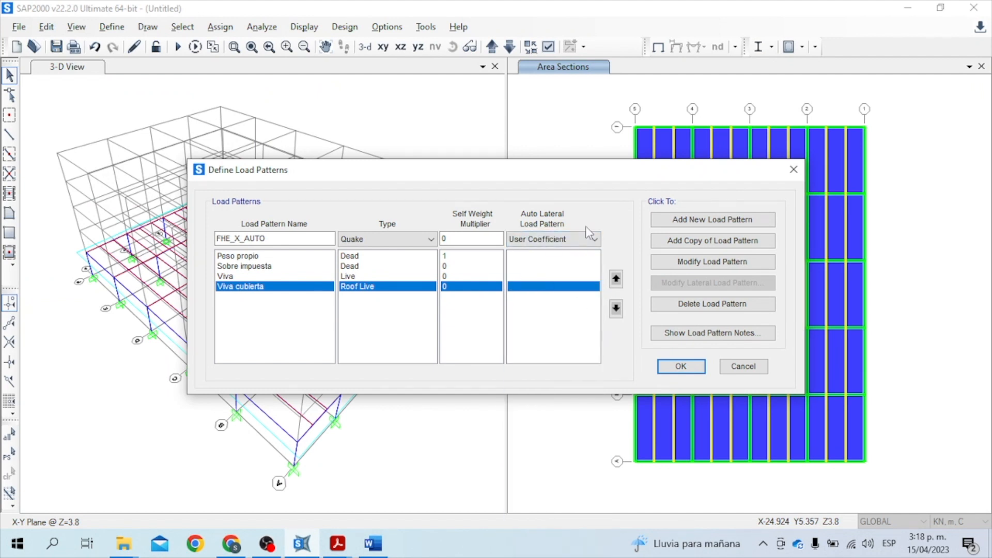
{"action": "left_click", "coordinate": [755, 219]}
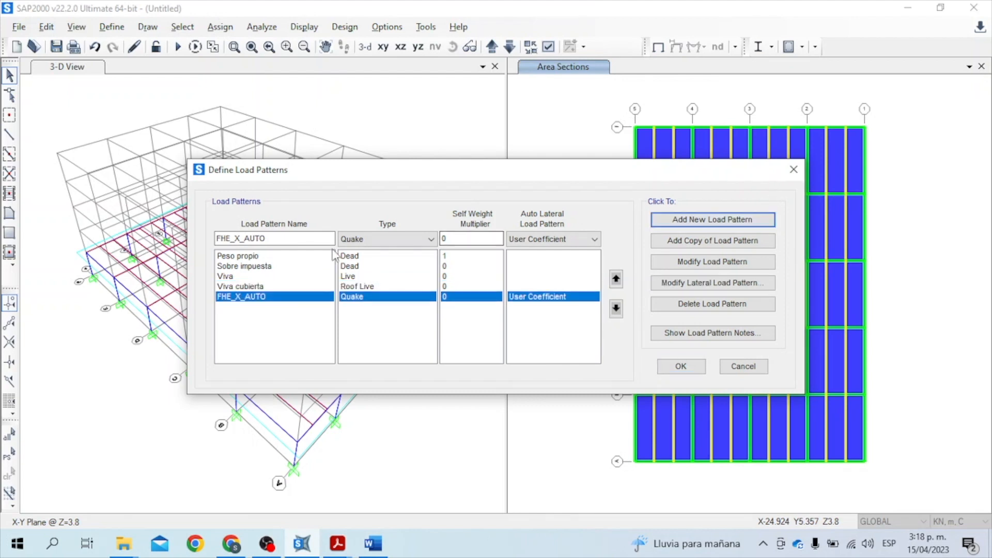
Add a matching Quake load pattern named FHE_Y_AUTO, also using User Coefficient.
{"action": "left_click", "coordinate": [243, 238]}
{"action": "key", "text": "BackSpace"}
{"action": "type", "text": "Y"}
{"action": "left_click", "coordinate": [666, 221]}
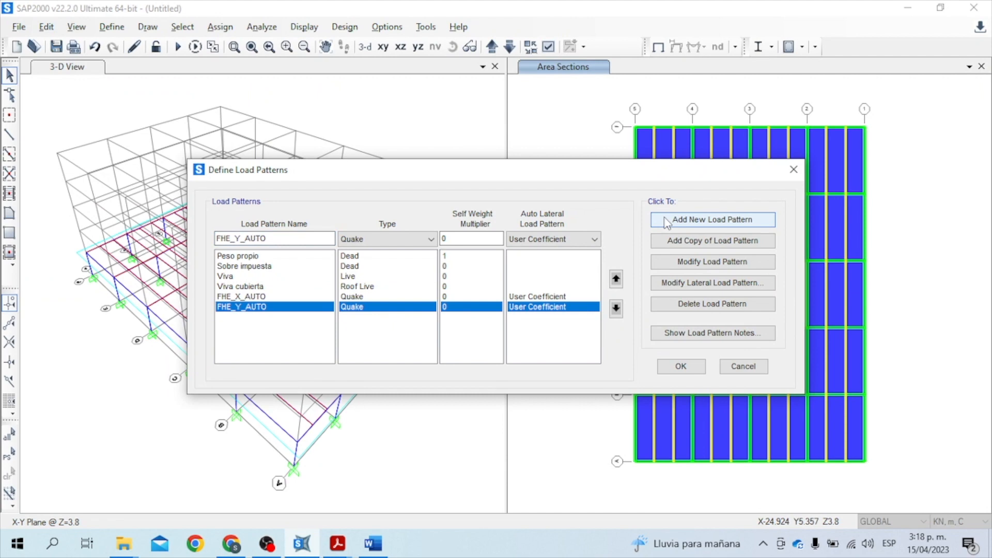
Set the base shear coefficient C of the FHE_X_AUTO seismic pattern to 0.6638, using the Sa value from the Tarea 5 Word document.
{"action": "left_click", "coordinate": [482, 296]}
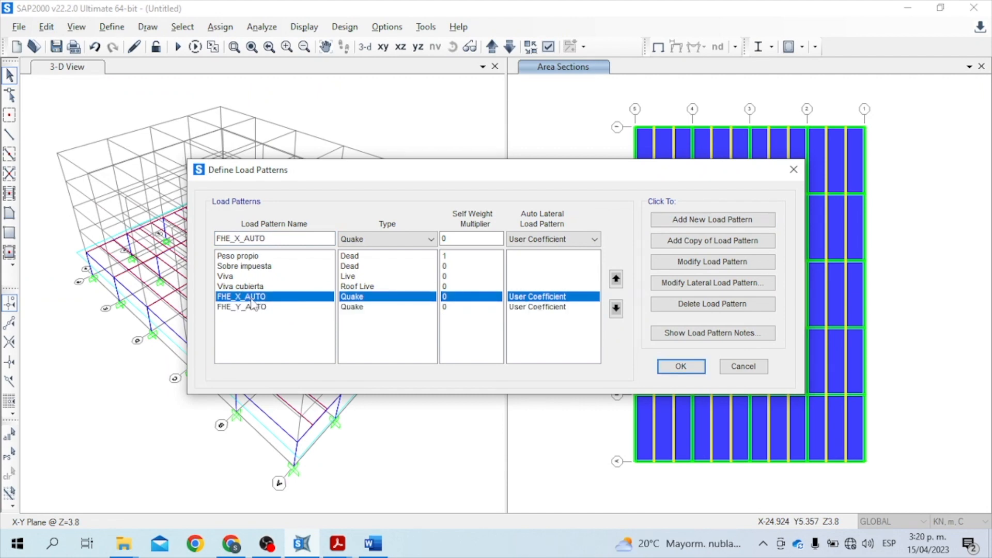
{"action": "left_click", "coordinate": [691, 283]}
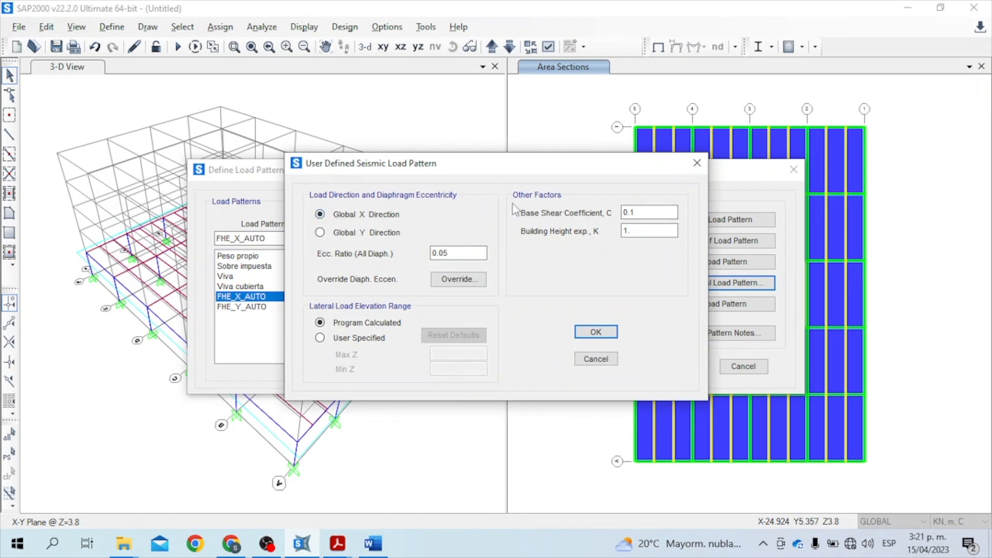
{"action": "left_click", "coordinate": [646, 230]}
{"action": "left_click", "coordinate": [373, 543]}
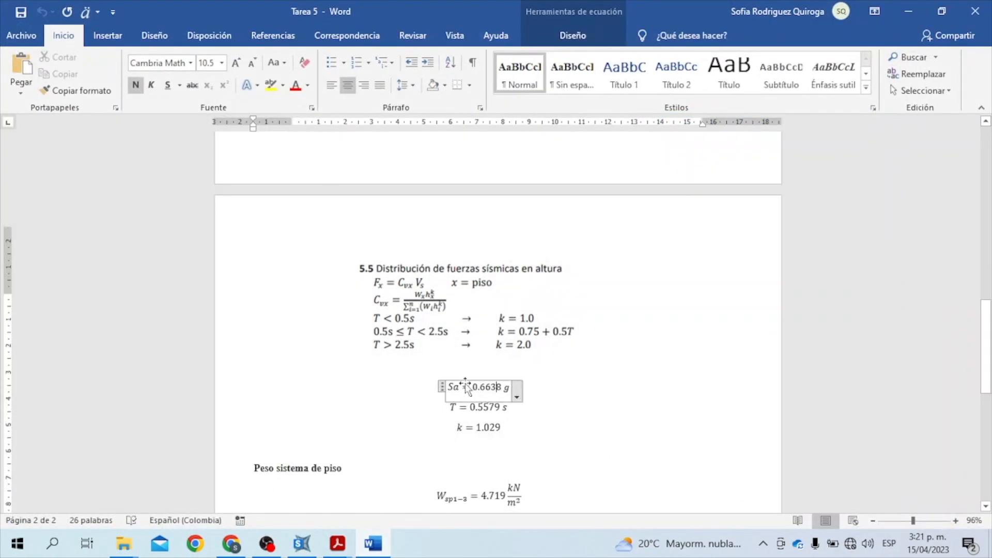
{"action": "scroll", "coordinate": [467, 383], "scroll_direction": "up", "scroll_amount": 4}
{"action": "scroll", "coordinate": [466, 384], "scroll_direction": "up", "scroll_amount": 1}
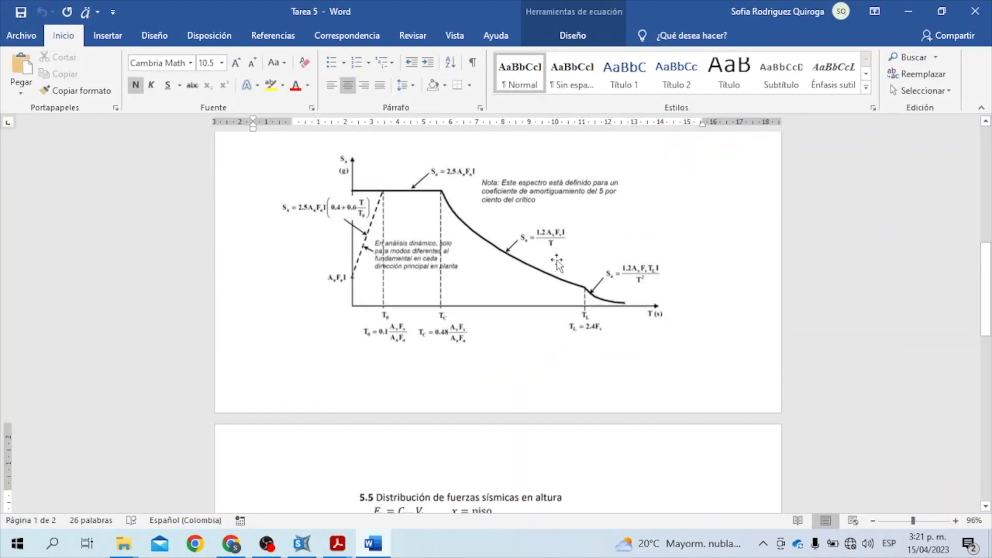
{"action": "scroll", "coordinate": [566, 239], "scroll_direction": "down", "scroll_amount": 5}
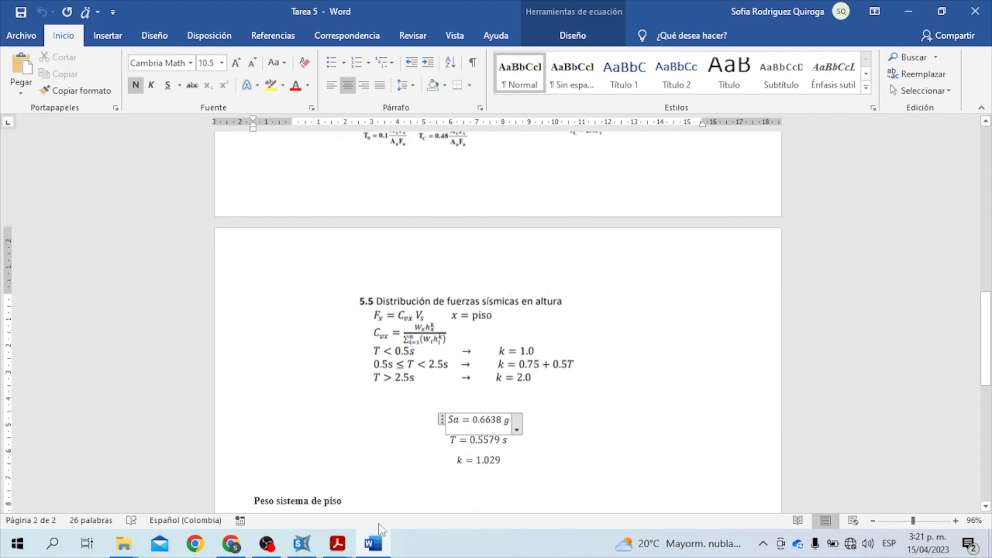
{"action": "left_click", "coordinate": [302, 543]}
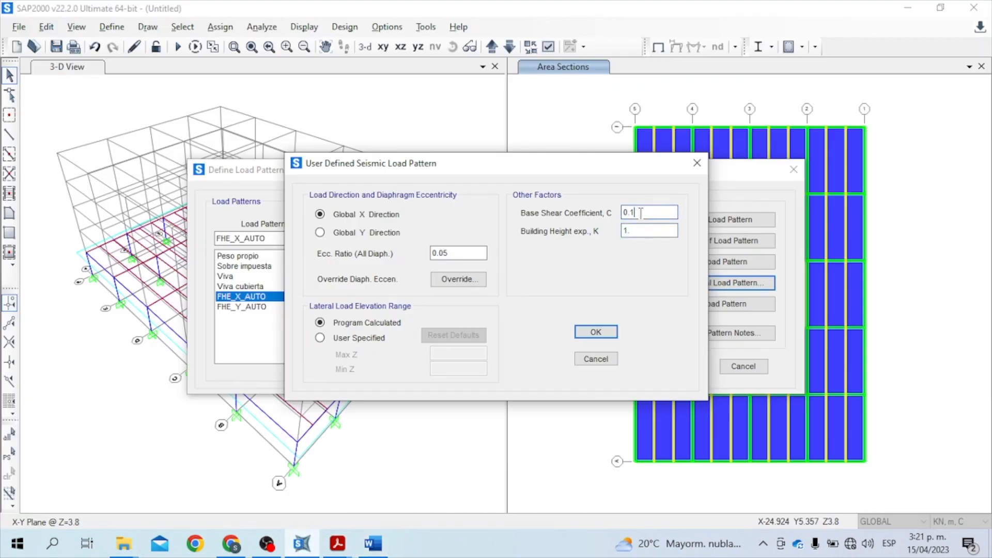
{"action": "type", "text": "6638"}
Set the building height exponent K of FHE_X_AUTO to 1.029, the k value in the Word document, and accept the seismic parameters.
{"action": "left_click", "coordinate": [373, 543]}
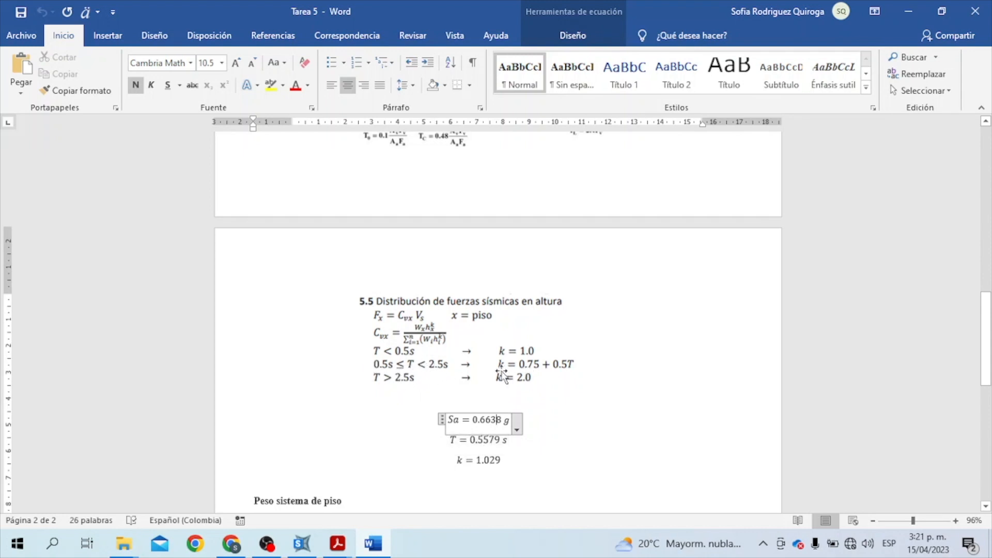
{"action": "left_click", "coordinate": [497, 460]}
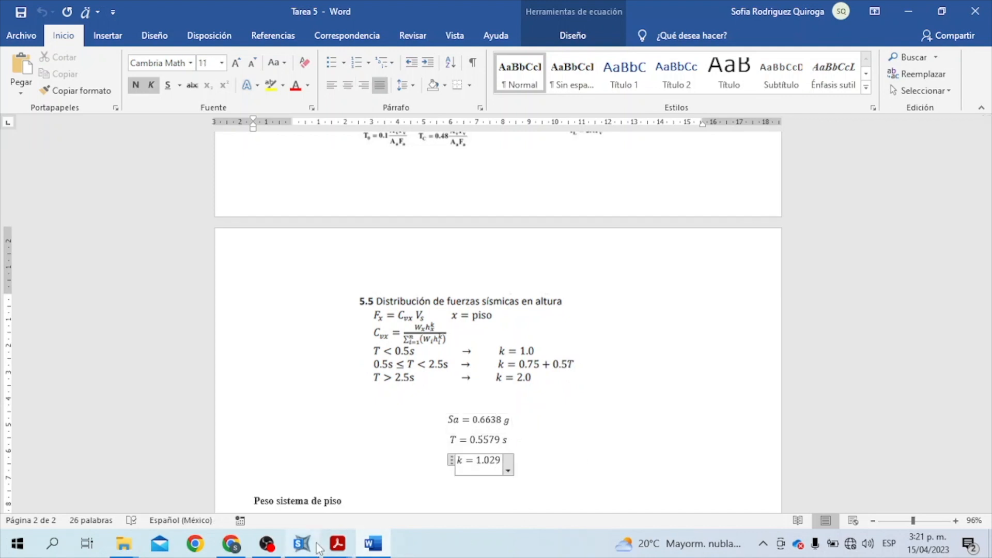
{"action": "left_click", "coordinate": [302, 544]}
{"action": "type", "text": "029"}
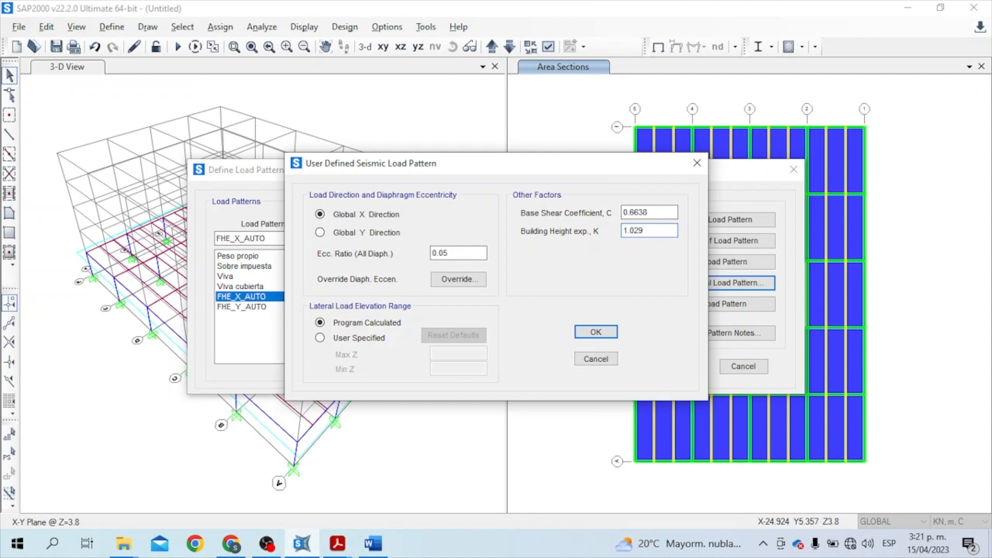
{"action": "left_click", "coordinate": [596, 332]}
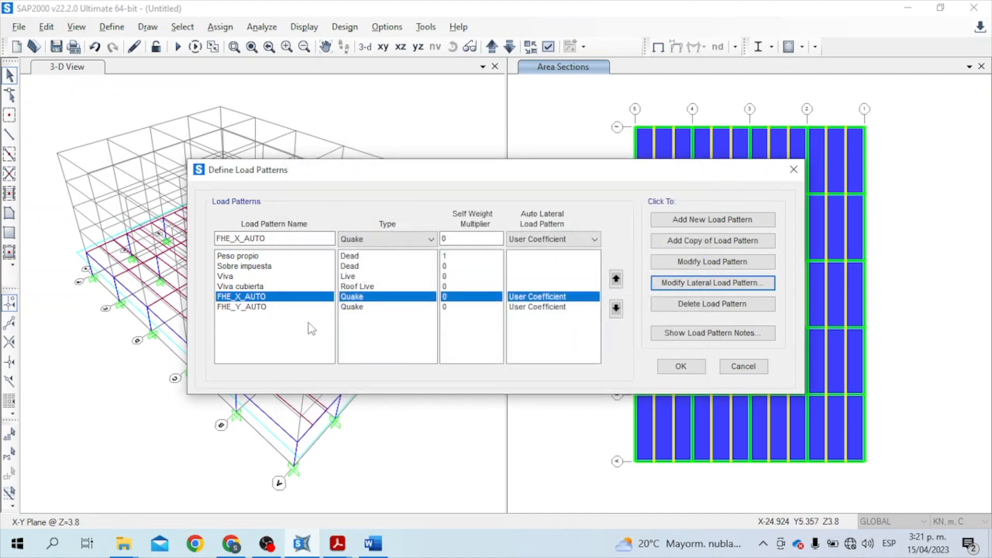
Set the FHE_Y_AUTO lateral pattern to Global Y Direction with building height exponent K of 1.029.
{"action": "left_click", "coordinate": [272, 308]}
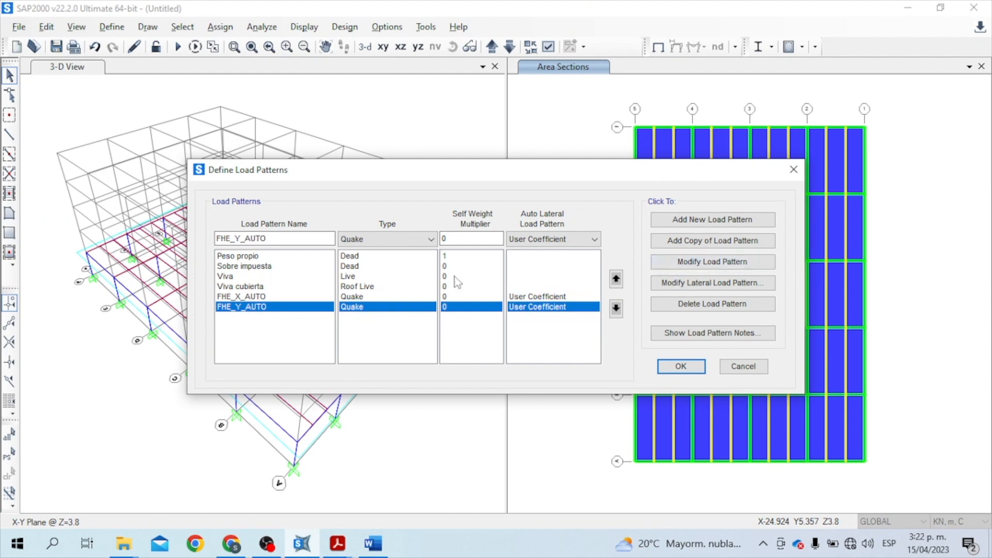
{"action": "left_click", "coordinate": [702, 284]}
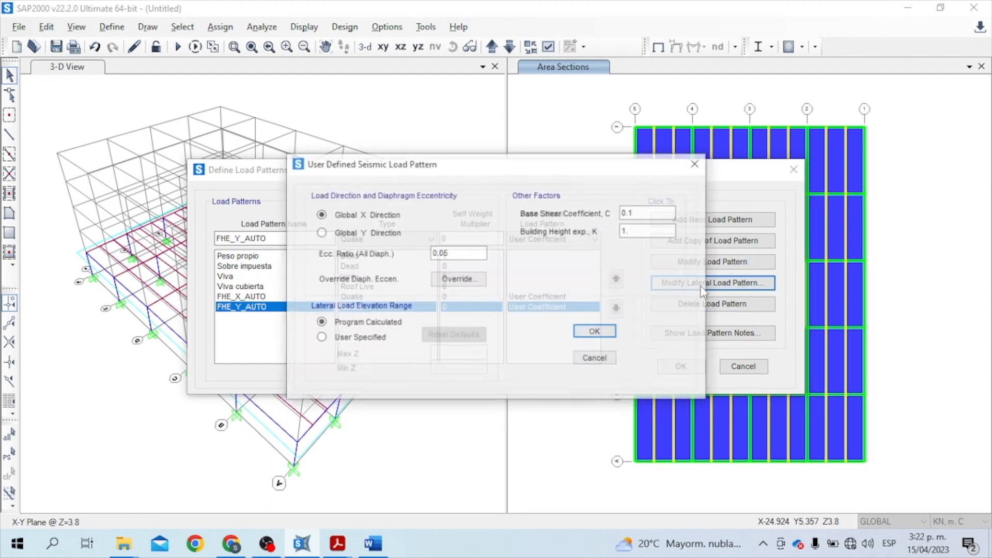
{"action": "left_click", "coordinate": [321, 233]}
{"action": "left_click", "coordinate": [640, 229]}
{"action": "type", "text": "029"}
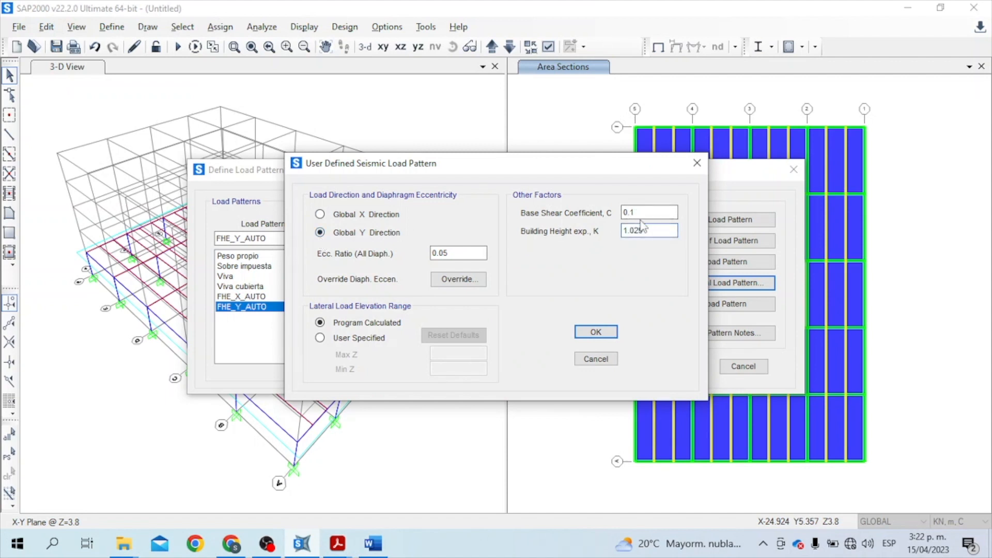
Set the base shear coefficient C of FHE_Y_AUTO to 0.6638, rechecking Sa in Word, and accept the load pattern definitions.
{"action": "left_click", "coordinate": [646, 212]}
{"action": "left_click", "coordinate": [387, 543]}
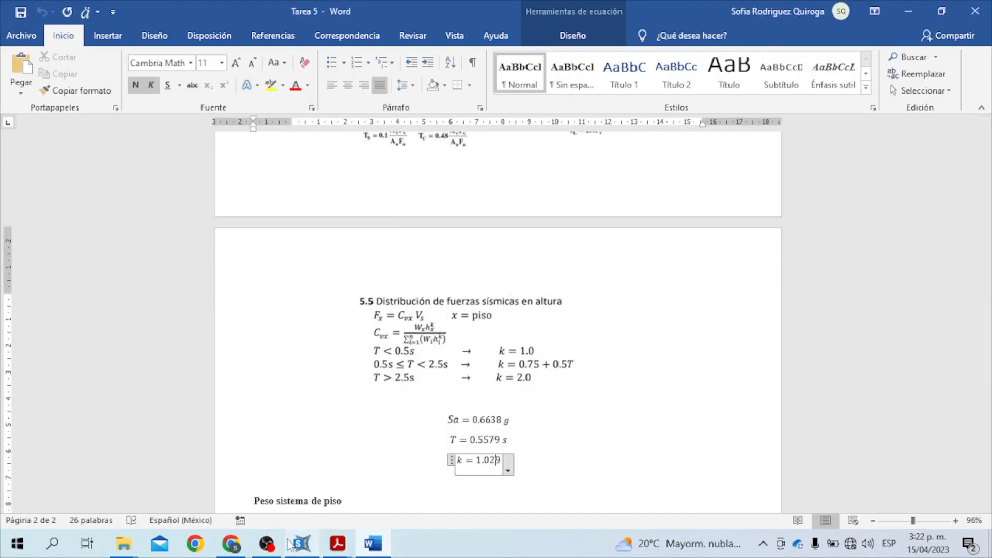
{"action": "left_click", "coordinate": [301, 543]}
{"action": "type", "text": "0.6638"}
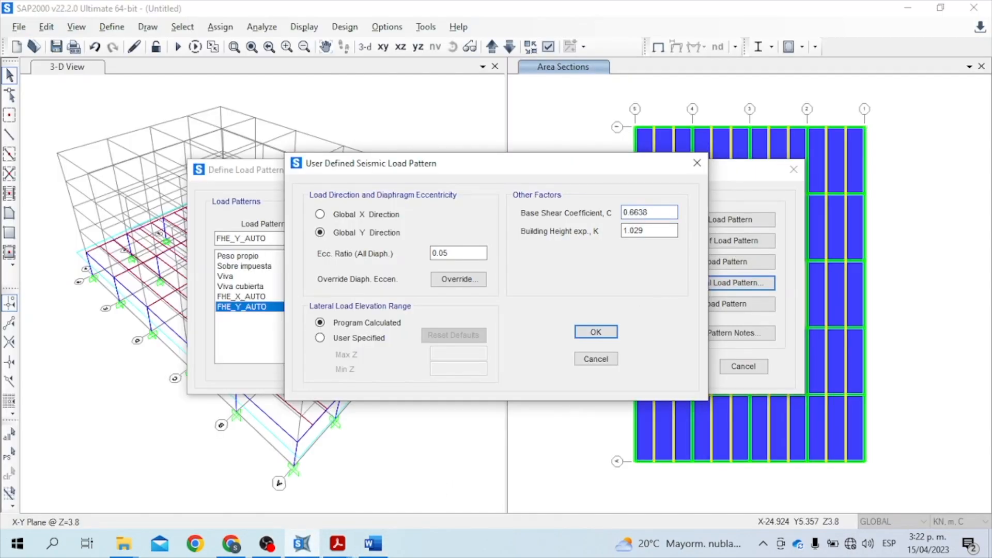
{"action": "left_click", "coordinate": [599, 335]}
{"action": "left_click", "coordinate": [680, 367]}
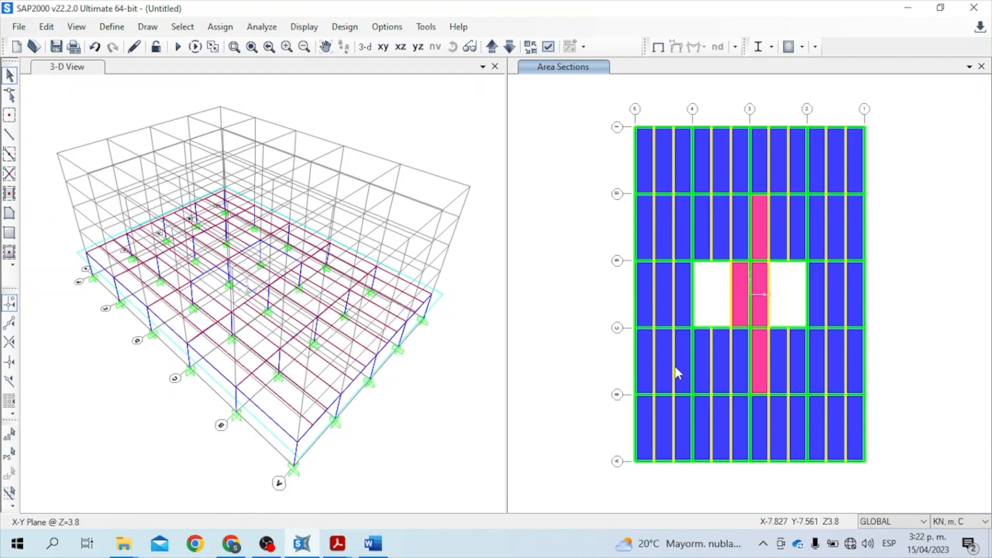
Edit mass source MSSSRC1 to take mass from specified load patterns instead of element self mass and additional mass.
{"action": "left_click", "coordinate": [111, 26]}
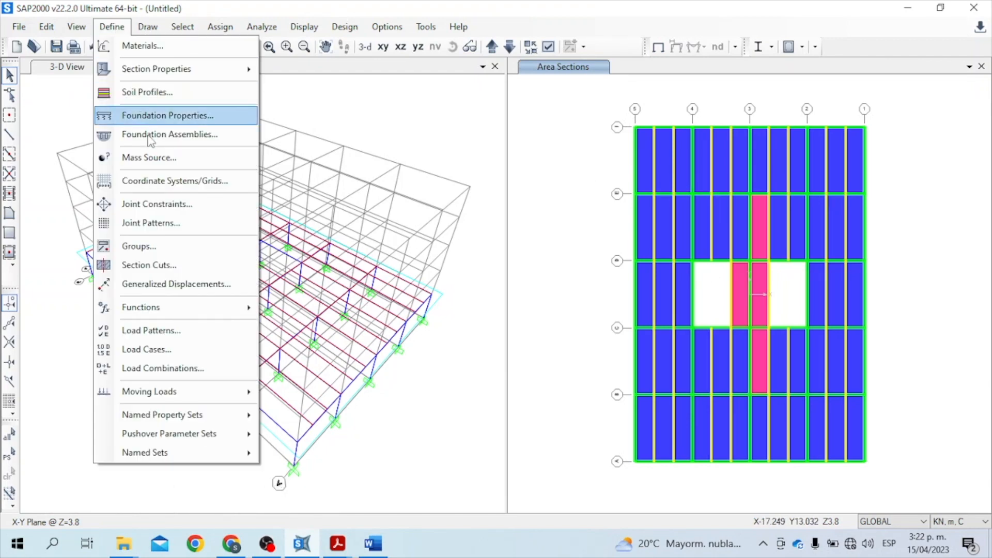
{"action": "left_click", "coordinate": [149, 156]}
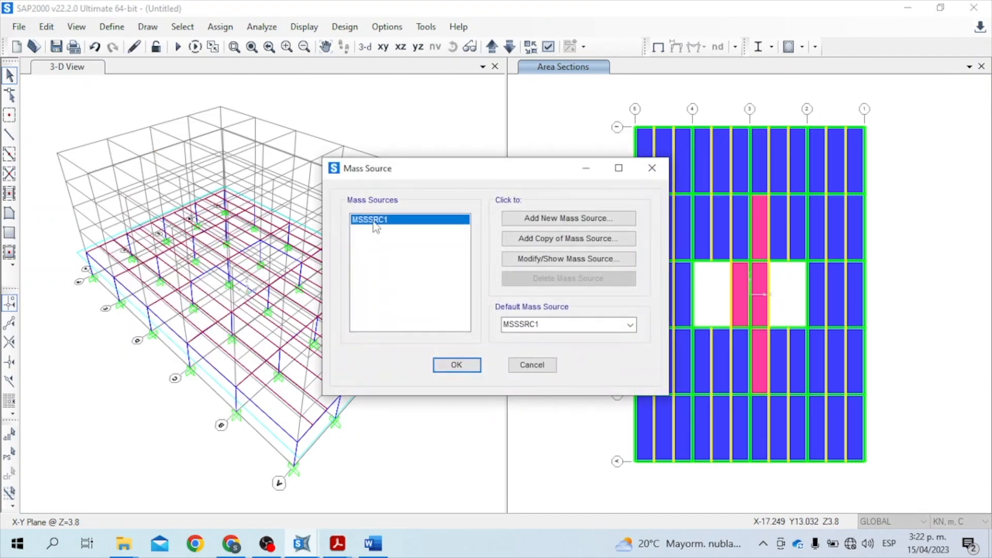
{"action": "left_click", "coordinate": [521, 258]}
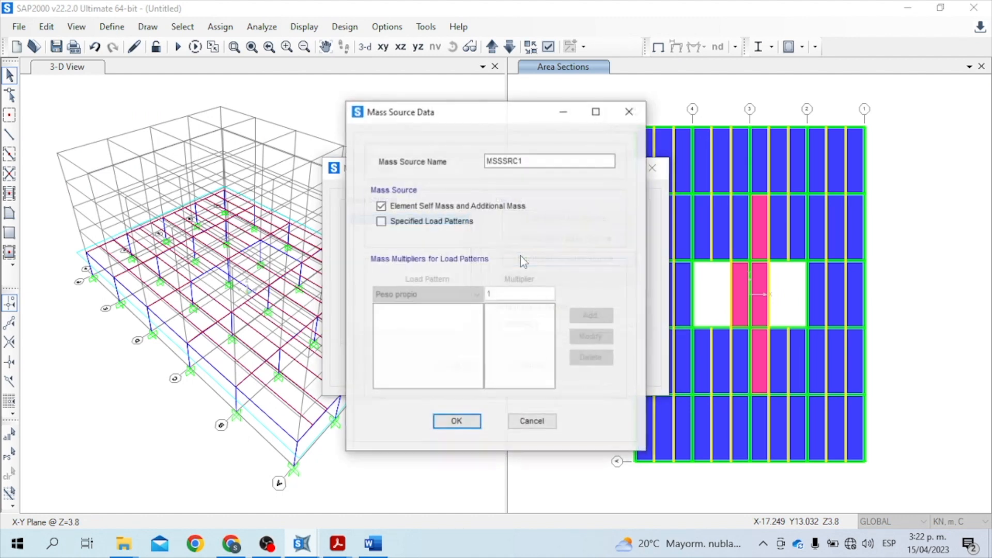
{"action": "left_click", "coordinate": [380, 207]}
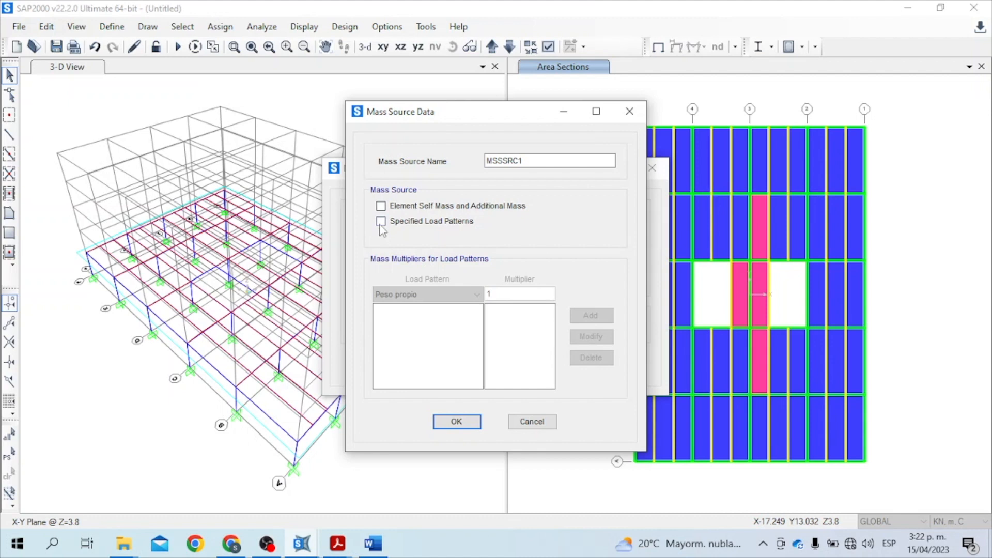
{"action": "left_click", "coordinate": [380, 222]}
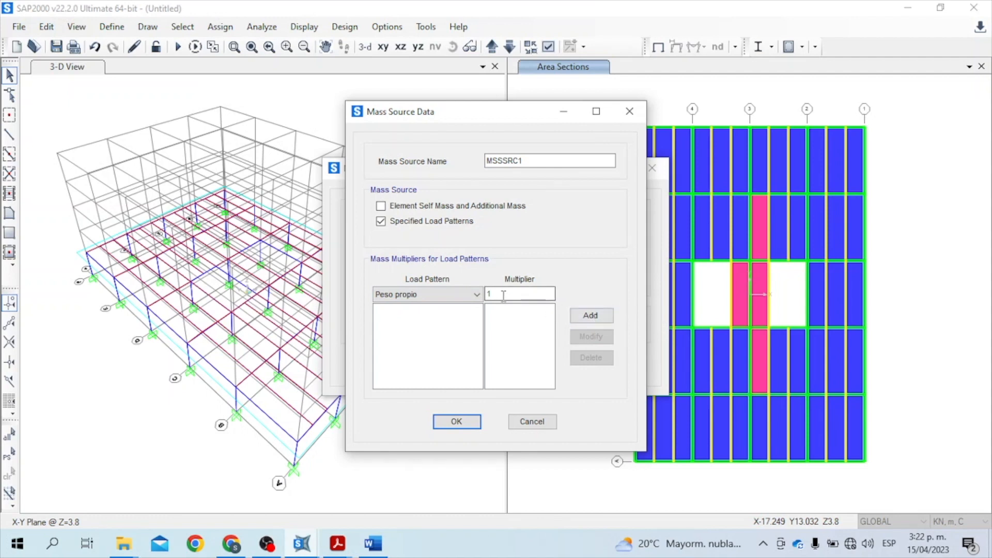
Add Peso propio and Sobre impuesta to the mass source with multiplier 1 each and accept the definition.
{"action": "left_click", "coordinate": [594, 316]}
{"action": "left_click", "coordinate": [476, 294]}
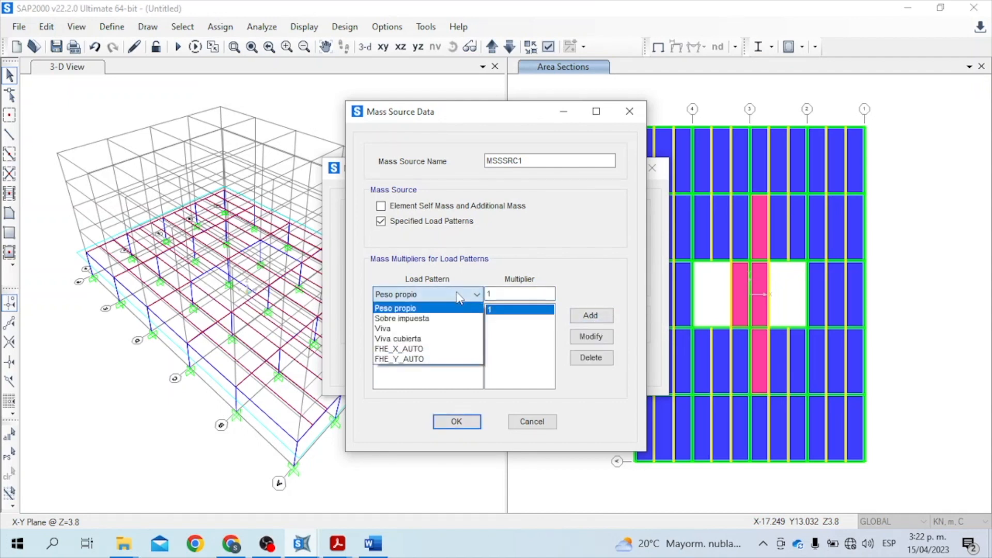
{"action": "left_click", "coordinate": [443, 319]}
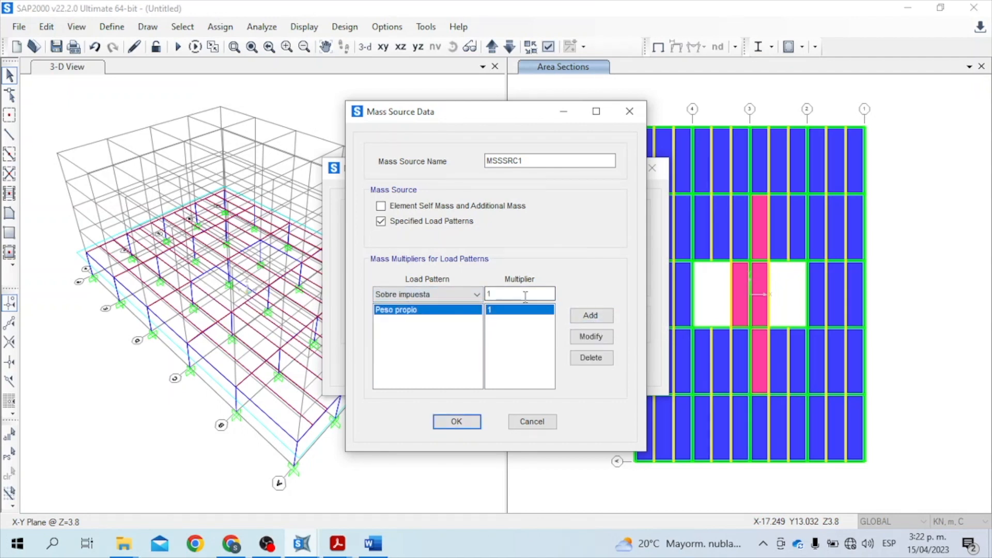
{"action": "left_click", "coordinate": [591, 316]}
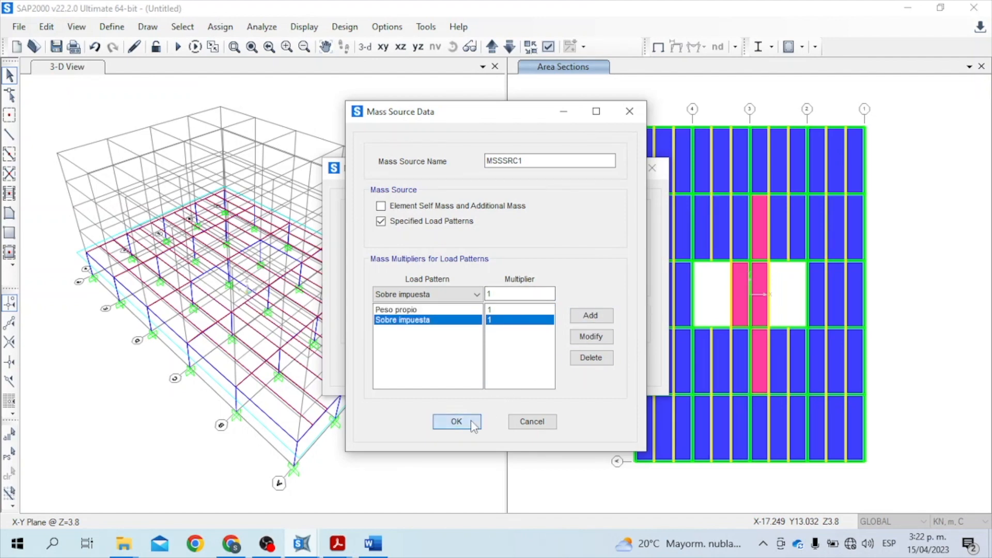
{"action": "left_click", "coordinate": [457, 421]}
{"action": "left_click", "coordinate": [475, 365]}
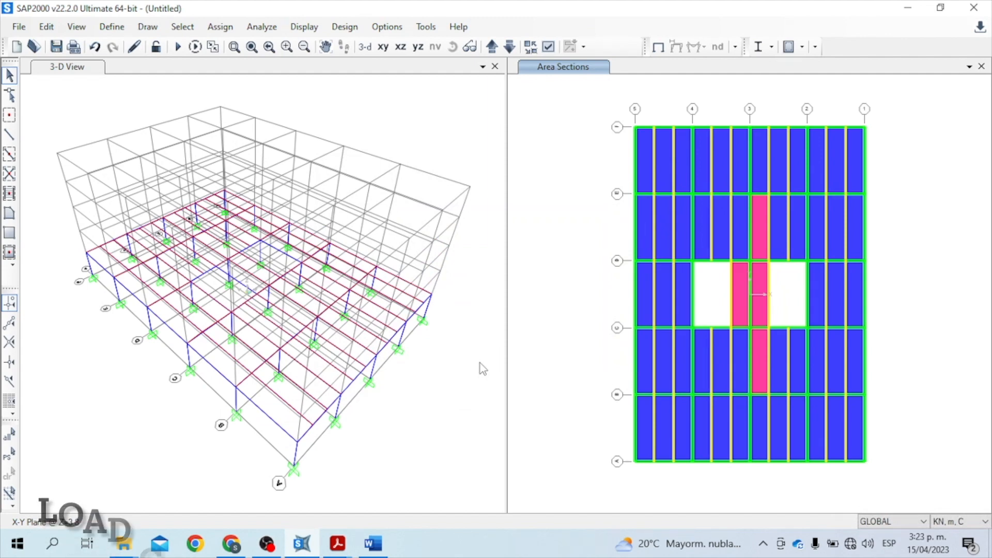
Delete all the existing load cases, confirming each removal, until the load case list is empty.
{"action": "left_click", "coordinate": [100, 31]}
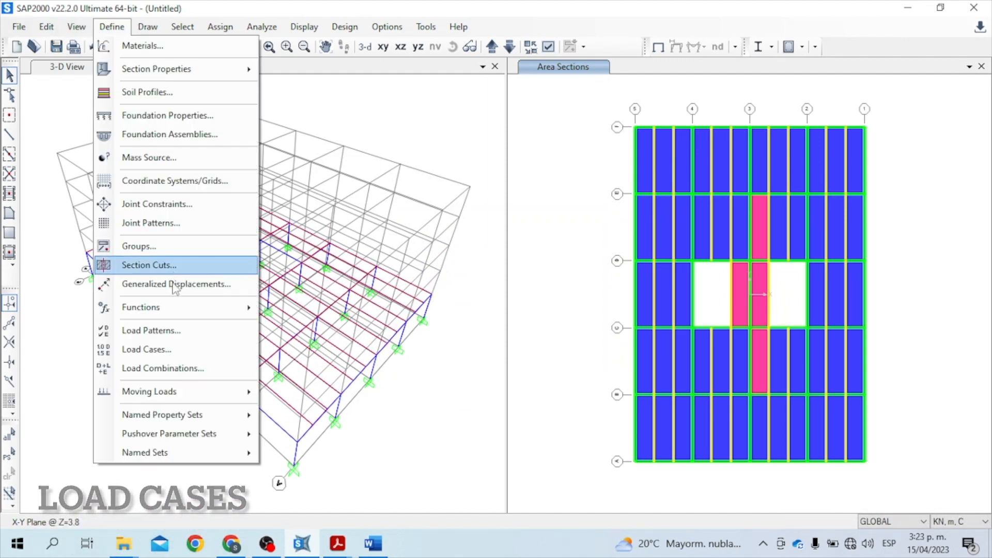
{"action": "left_click", "coordinate": [169, 353]}
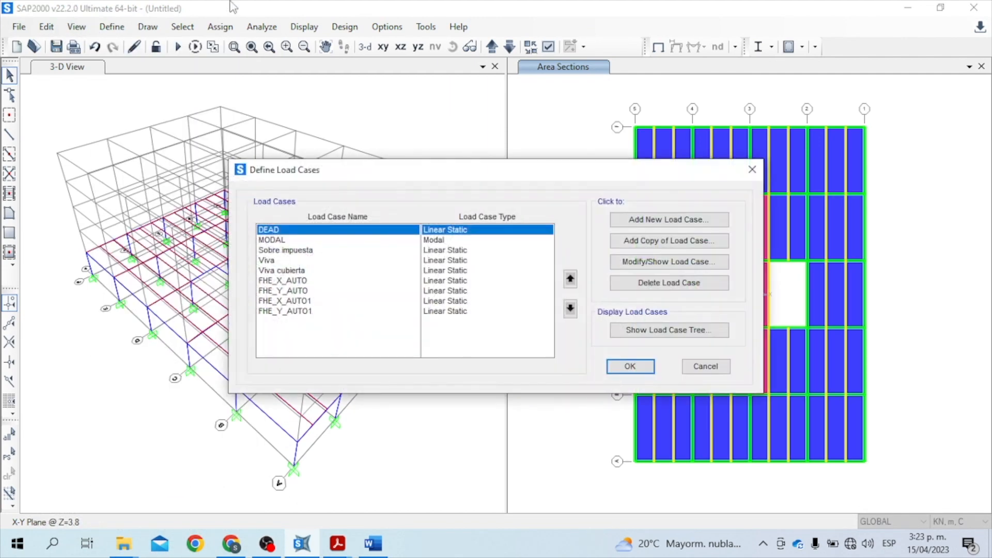
{"action": "left_click", "coordinate": [641, 287]}
{"action": "left_click", "coordinate": [523, 323]}
{"action": "left_click", "coordinate": [626, 288]}
{"action": "left_click", "coordinate": [511, 323]}
{"action": "left_click", "coordinate": [629, 287]}
{"action": "left_click", "coordinate": [512, 323]}
{"action": "left_click", "coordinate": [630, 285]}
{"action": "left_click", "coordinate": [511, 323]}
{"action": "left_click", "coordinate": [619, 285]}
{"action": "left_click", "coordinate": [512, 323]}
{"action": "left_click", "coordinate": [622, 285]}
{"action": "left_click", "coordinate": [519, 323]}
{"action": "left_click", "coordinate": [625, 286]}
{"action": "left_click", "coordinate": [537, 328]}
{"action": "left_click", "coordinate": [636, 288]}
{"action": "left_click", "coordinate": [521, 323]}
{"action": "left_click", "coordinate": [634, 285]}
{"action": "left_click", "coordinate": [527, 326]}
Add a nonlinear static load case named PDelta with P-Delta geometric nonlinearity and mass source MSSSRC1.
{"action": "left_click", "coordinate": [681, 220]}
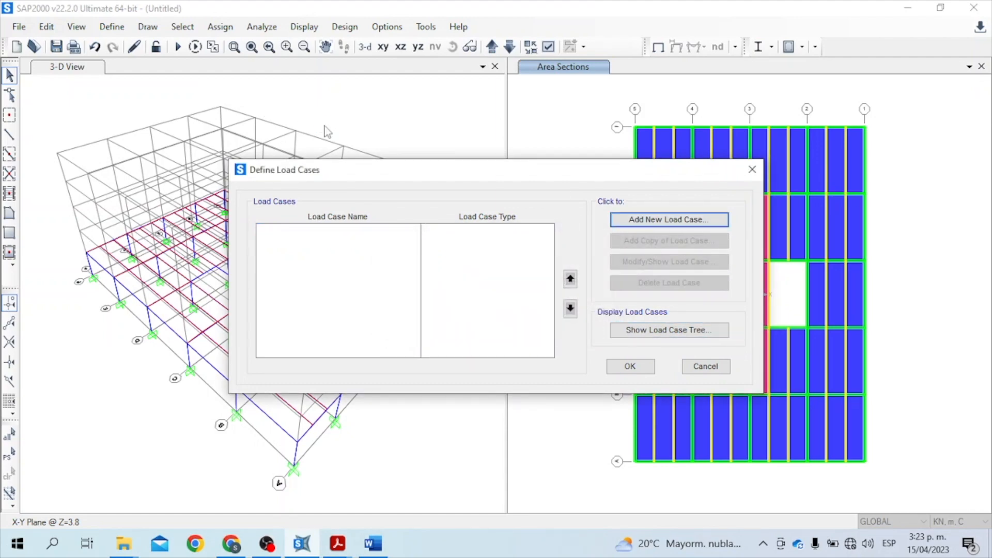
{"action": "type", "text": "PDelta"}
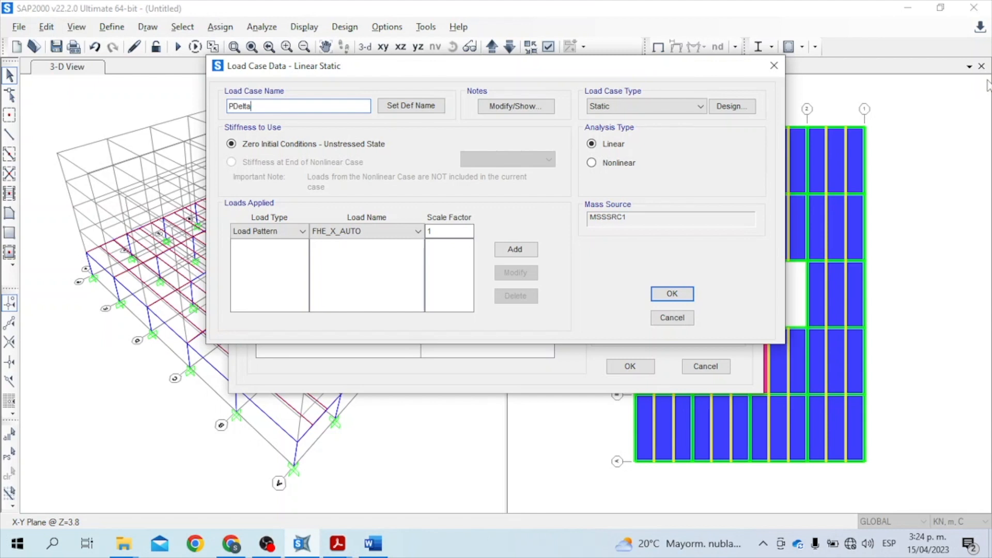
{"action": "left_click", "coordinate": [592, 162]}
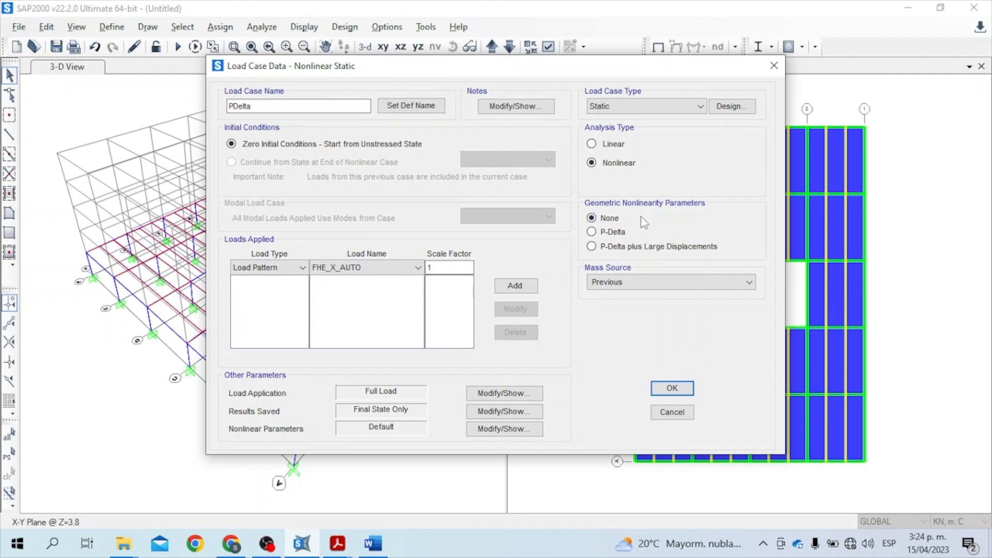
{"action": "left_click", "coordinate": [614, 281]}
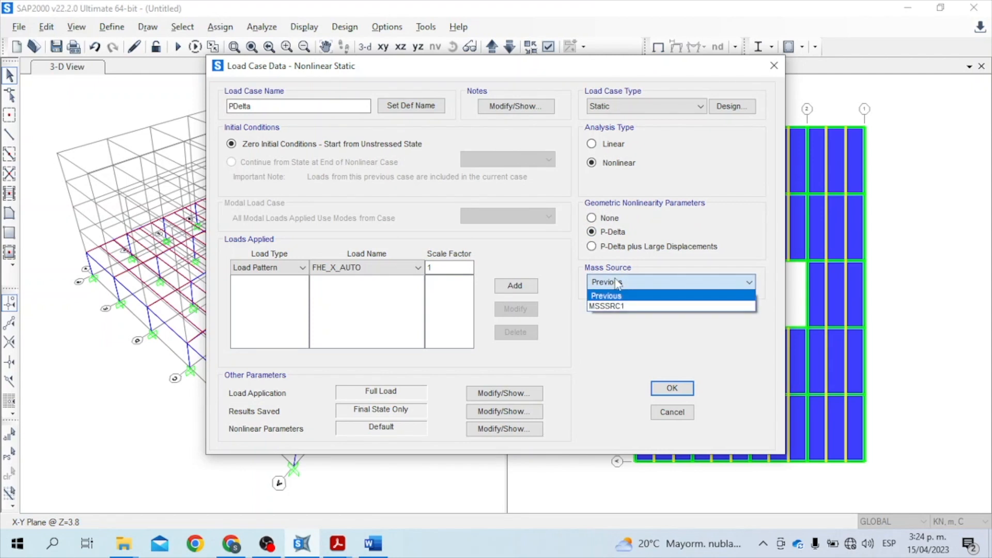
{"action": "left_click", "coordinate": [613, 307]}
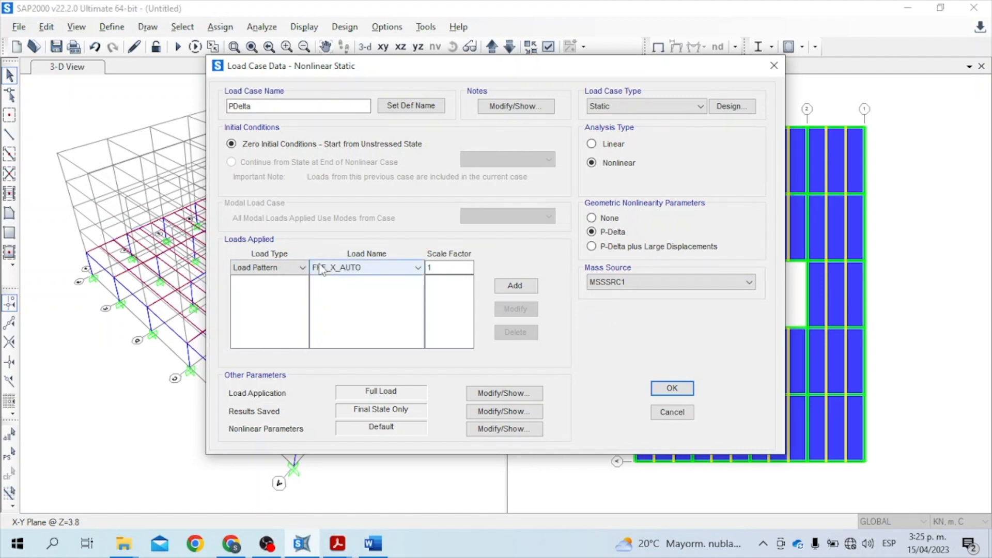
Apply the Peso propio and Sobre impuesta load patterns to the PDelta case, each with scale factor 1.2.
{"action": "left_click", "coordinate": [335, 269]}
{"action": "left_click", "coordinate": [338, 302]}
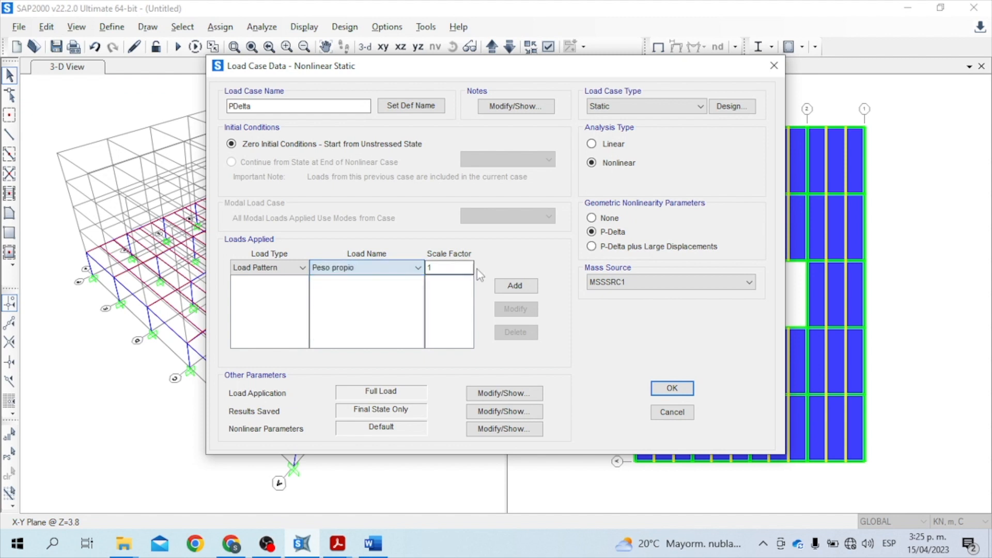
{"action": "left_click", "coordinate": [462, 268]}
{"action": "left_click", "coordinate": [515, 285]}
{"action": "left_click", "coordinate": [372, 268]}
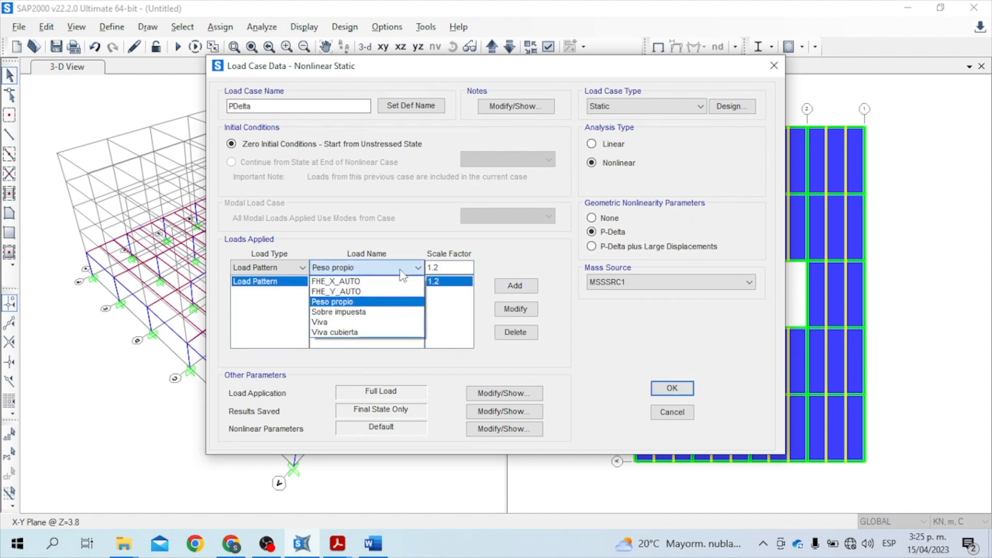
{"action": "left_click", "coordinate": [385, 313]}
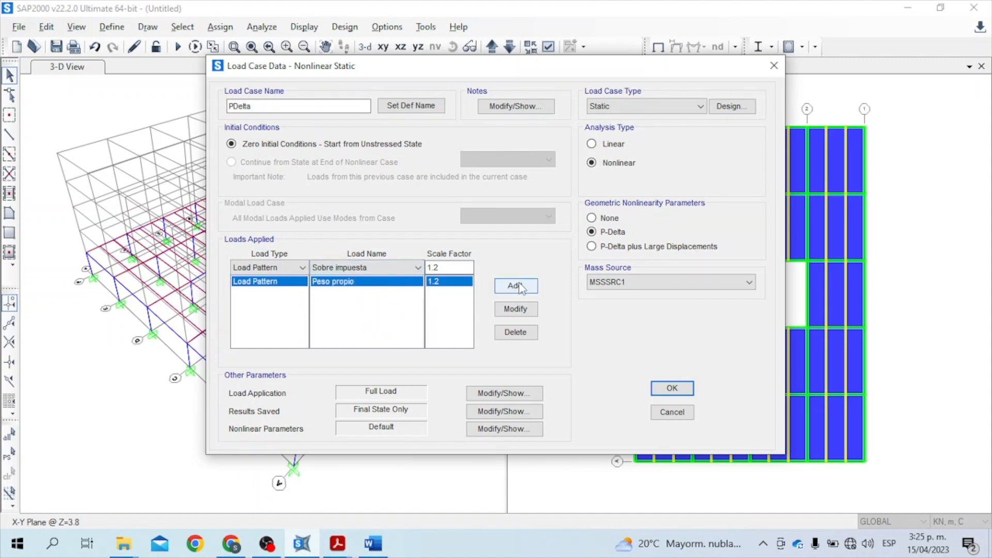
{"action": "left_click", "coordinate": [516, 286]}
Add the Viva load pattern with scale factor 1 to the PDelta case and accept the case definition.
{"action": "left_click", "coordinate": [382, 268]}
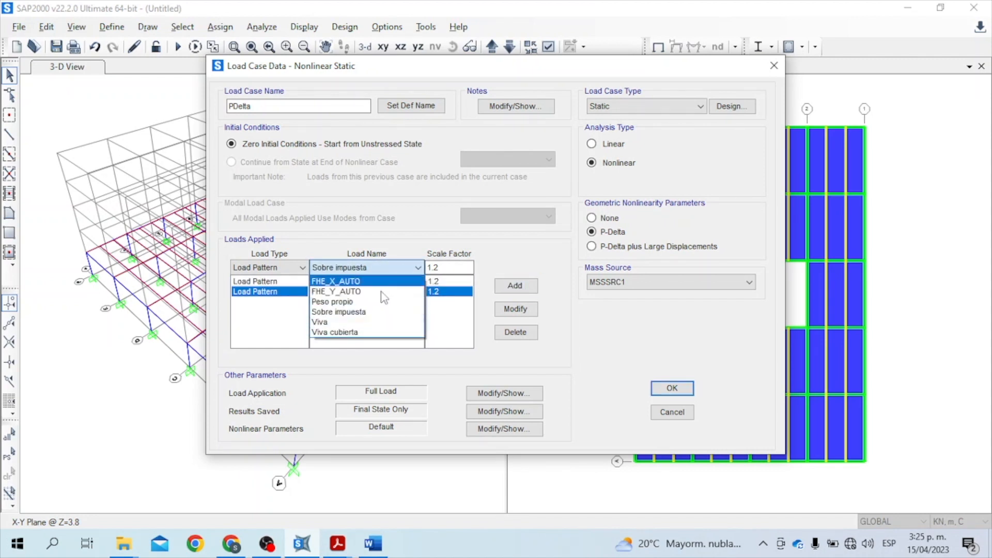
{"action": "left_click", "coordinate": [360, 322]}
{"action": "left_click", "coordinate": [443, 265]}
{"action": "key", "text": "BackSpace"}
{"action": "key", "text": "BackSpace"}
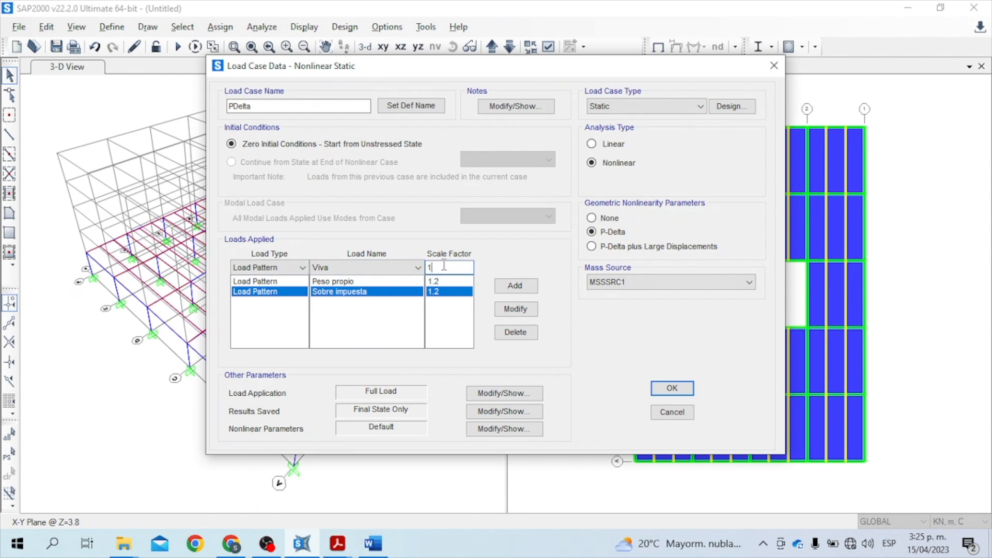
{"action": "left_click", "coordinate": [524, 292]}
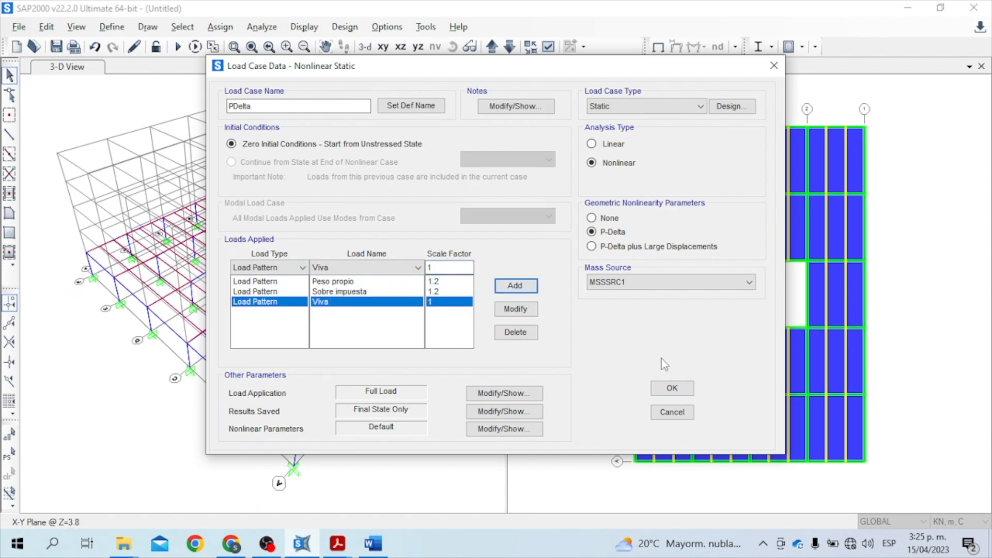
{"action": "left_click", "coordinate": [666, 389]}
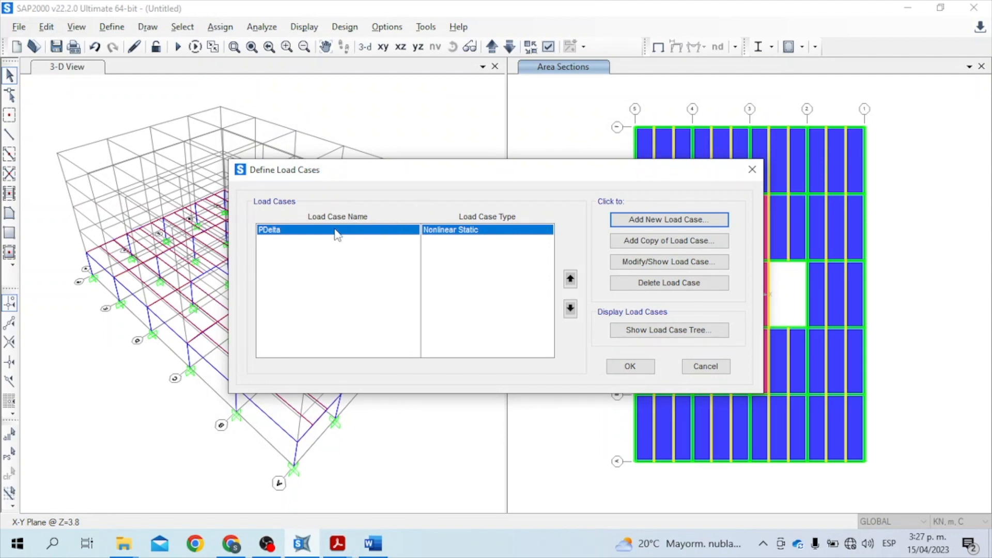
Add linear static load case PP using the stiffness at the end of PDelta, applying Peso propio with scale factor 1.
{"action": "left_click", "coordinate": [667, 218]}
{"action": "left_click_drag", "start_coordinate": [334, 103], "coordinate": [197, 96]}
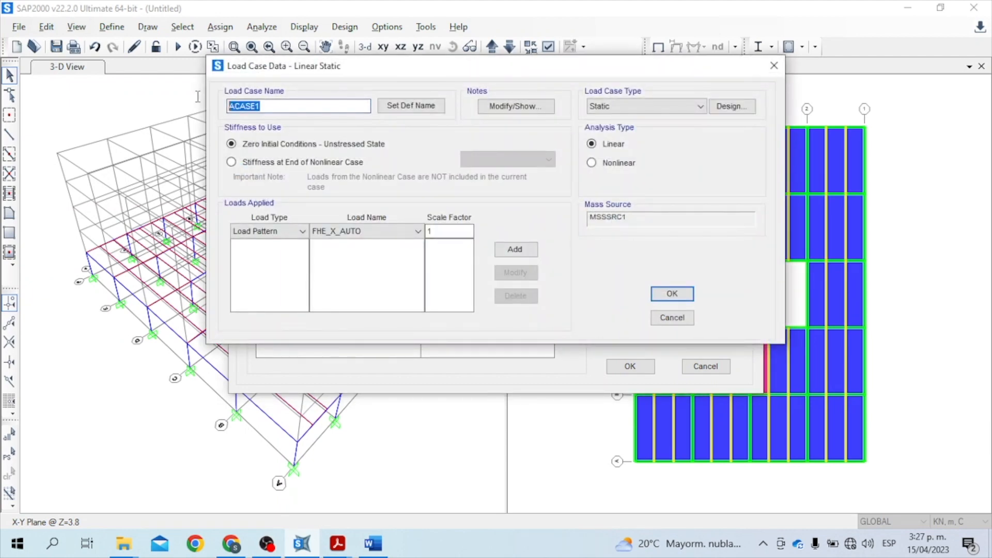
{"action": "type", "text": "PP"}
{"action": "left_click", "coordinate": [233, 164]}
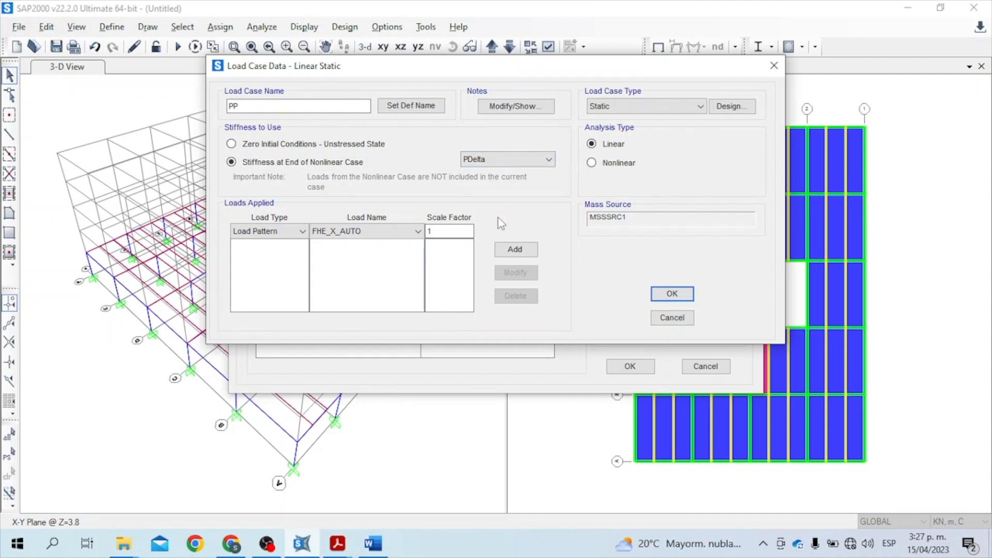
{"action": "left_click", "coordinate": [337, 232]}
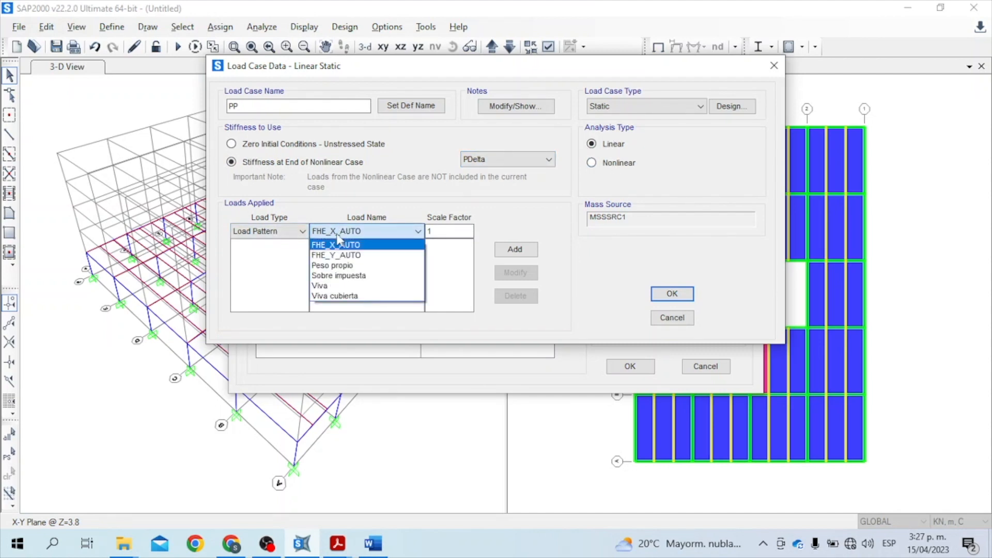
{"action": "left_click", "coordinate": [339, 262]}
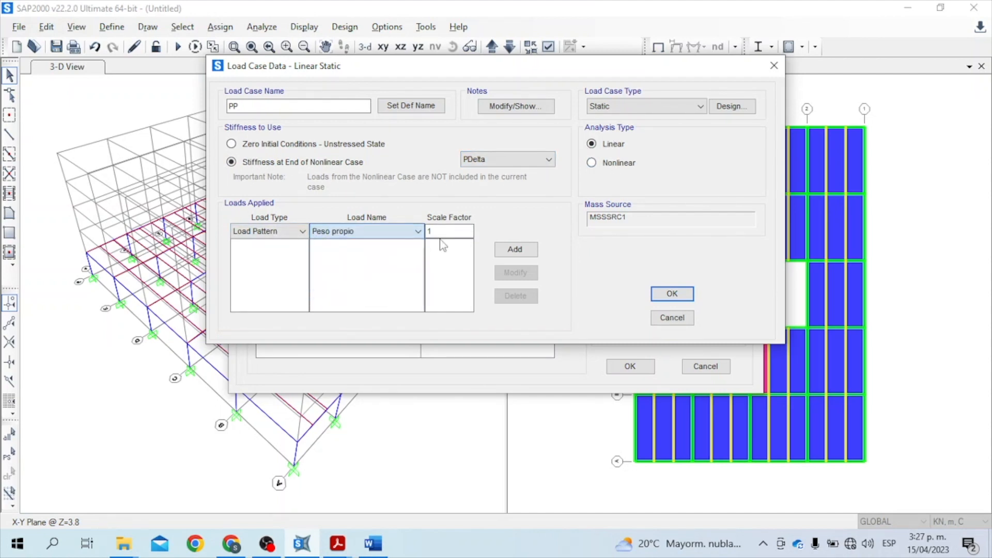
{"action": "left_click", "coordinate": [517, 250]}
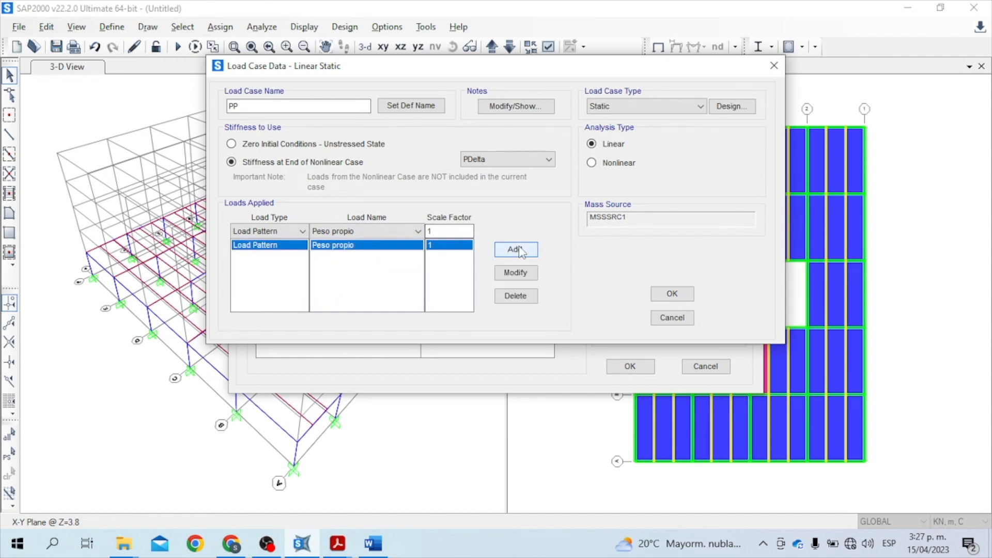
{"action": "left_click", "coordinate": [671, 293]}
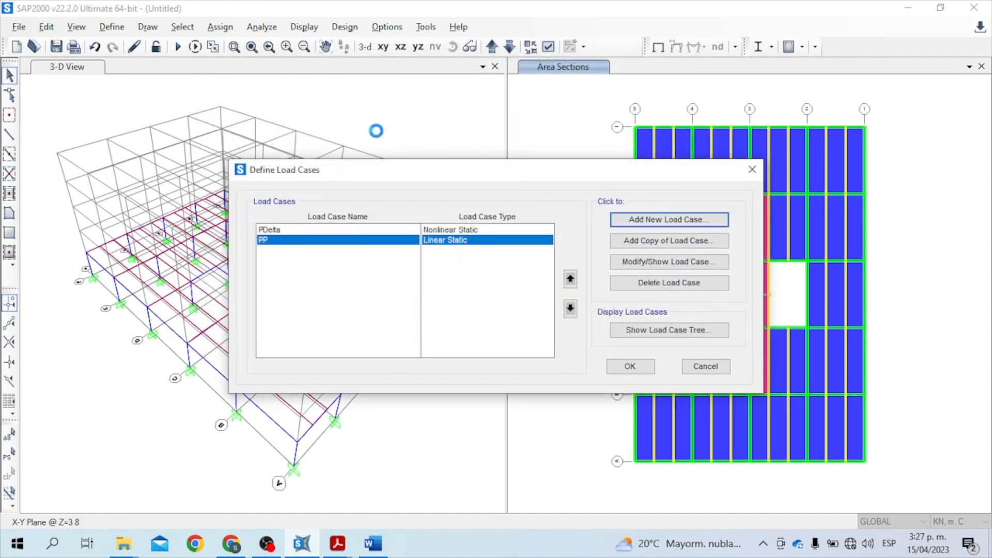
Add linear static load case SI using the stiffness at the end of PDelta, applying Sobre impuesta with scale factor 1.
{"action": "key", "text": "Return"}
{"action": "double_click", "coordinate": [279, 106]}
{"action": "type", "text": "SI"}
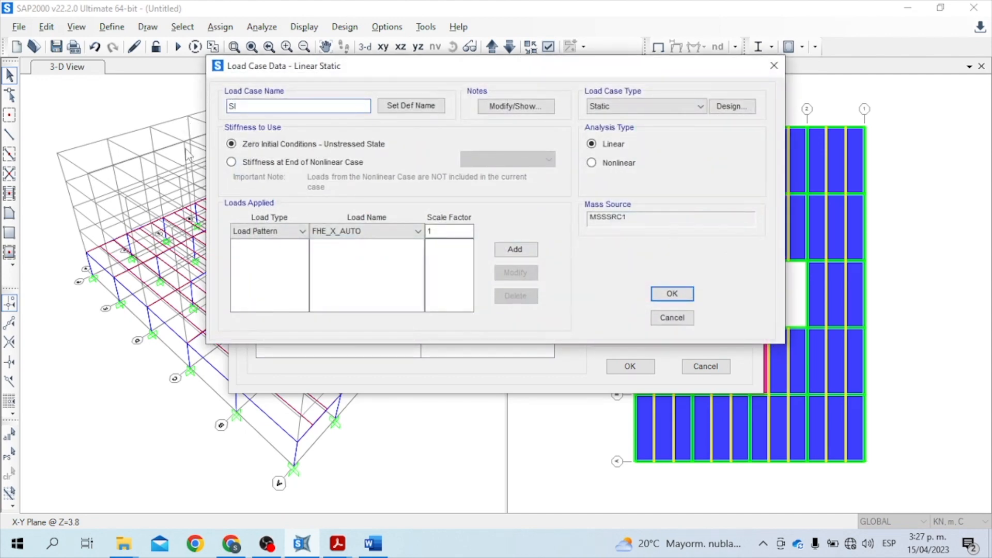
{"action": "left_click", "coordinate": [231, 162]}
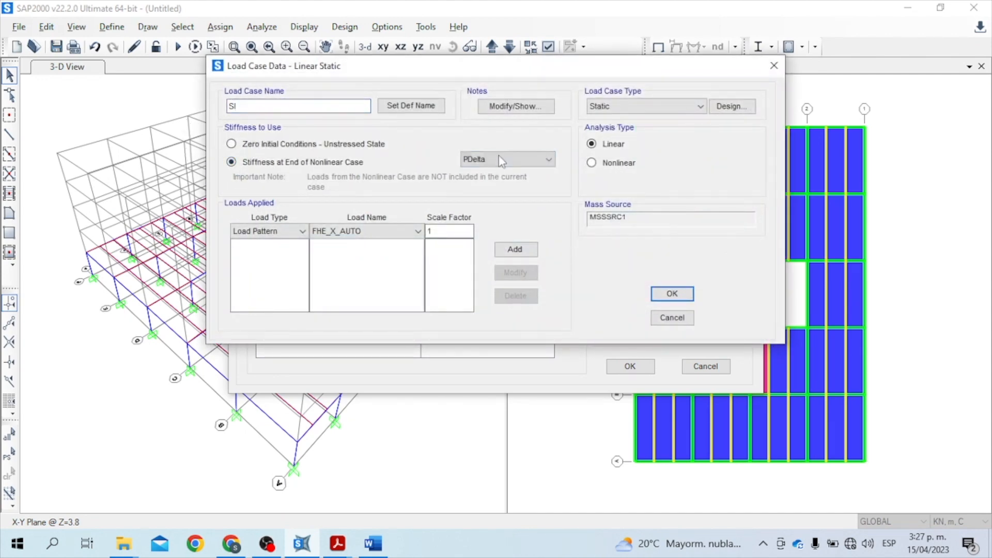
{"action": "left_click", "coordinate": [388, 231]}
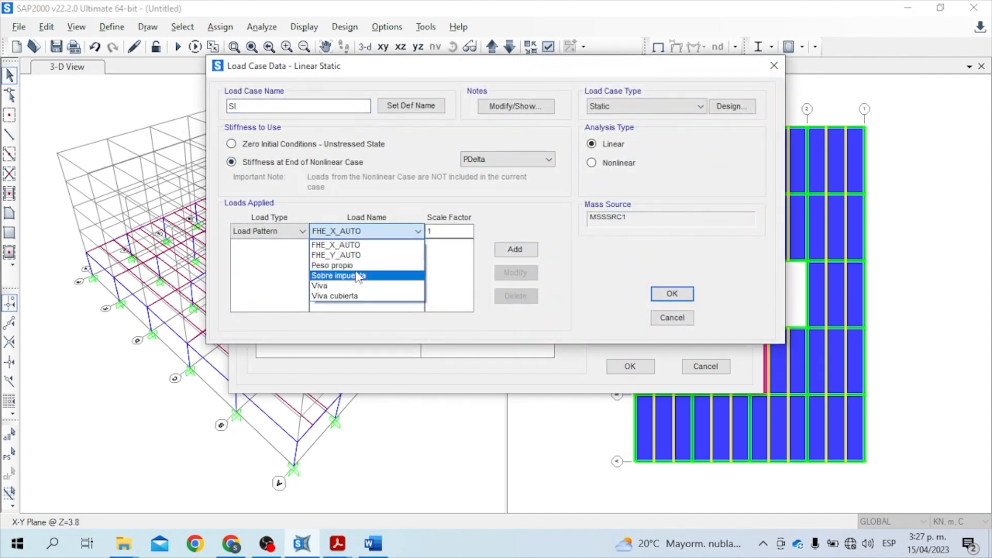
{"action": "left_click", "coordinate": [341, 275]}
{"action": "left_click", "coordinate": [511, 250]}
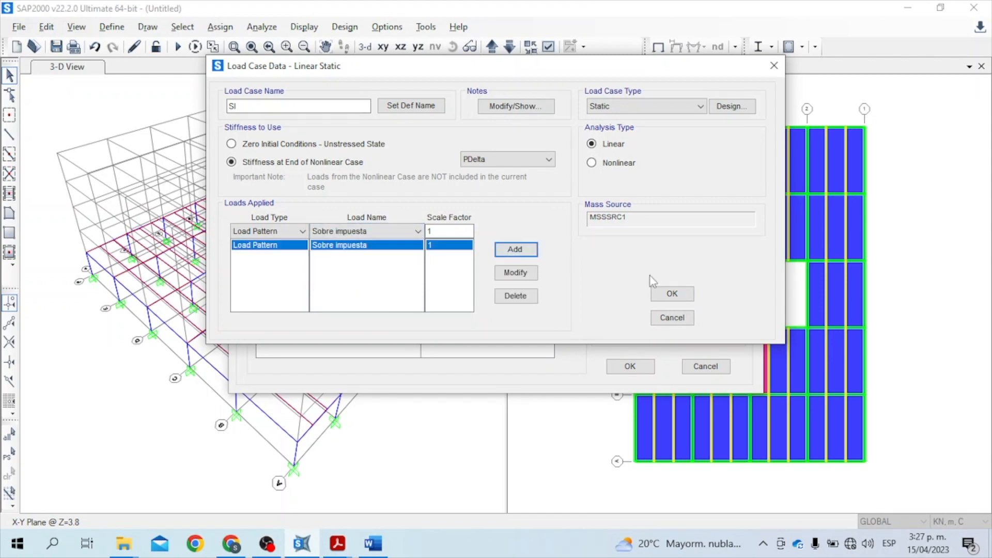
{"action": "left_click", "coordinate": [670, 293]}
Add linear static load case L using the stiffness at the end of PDelta, applying the Viva pattern.
{"action": "left_click", "coordinate": [629, 220]}
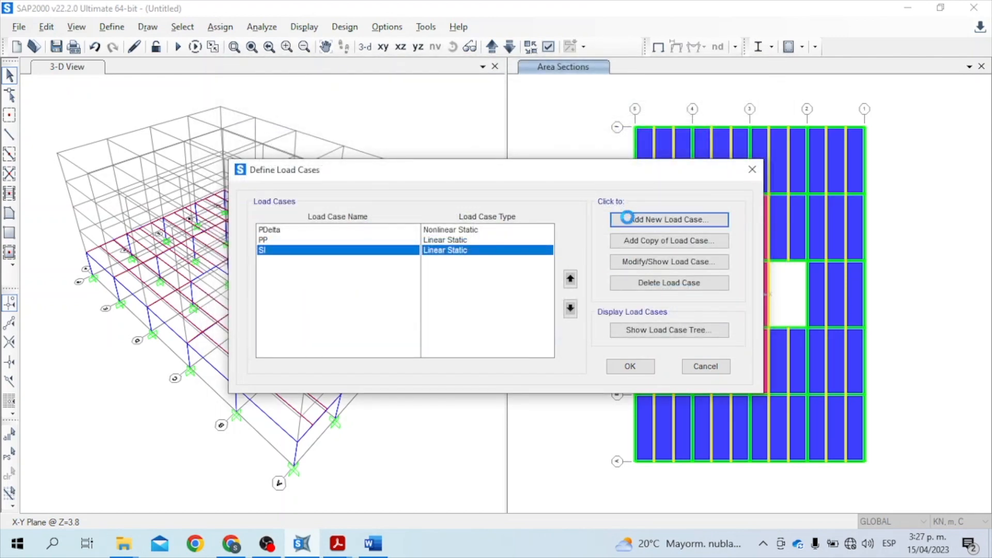
{"action": "double_click", "coordinate": [239, 106]}
{"action": "type", "text": "L"}
{"action": "left_click", "coordinate": [231, 162]}
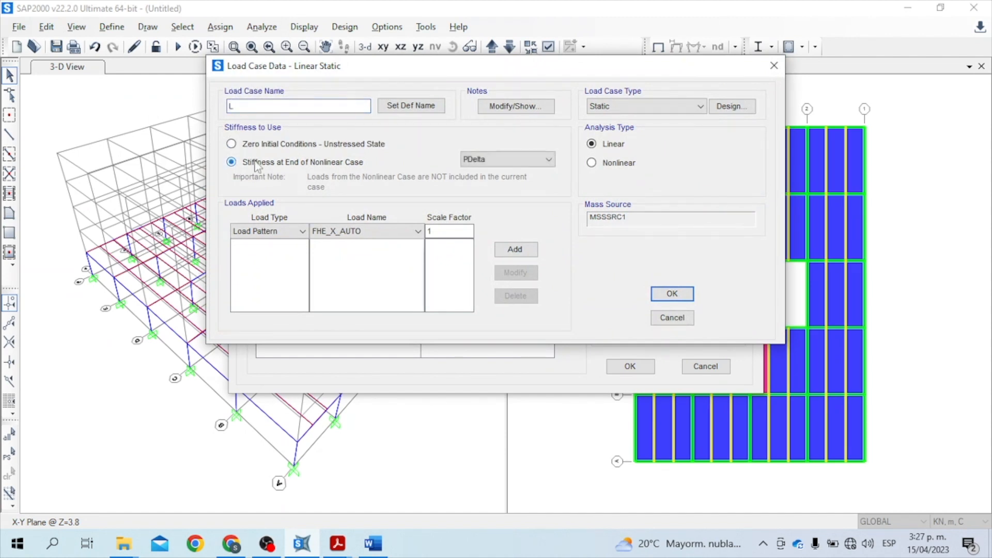
{"action": "left_click", "coordinate": [410, 234]}
{"action": "left_click", "coordinate": [320, 286]}
{"action": "left_click", "coordinate": [515, 250]}
{"action": "left_click", "coordinate": [669, 293]}
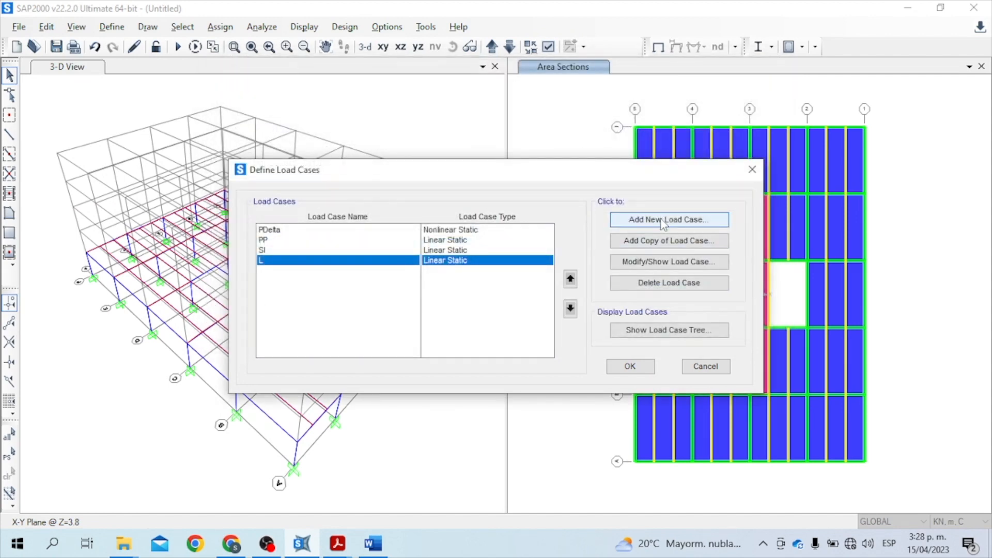
Add linear static load case Lr using the stiffness at the end of PDelta, applying the Viva cubierta pattern.
{"action": "key", "text": "Return"}
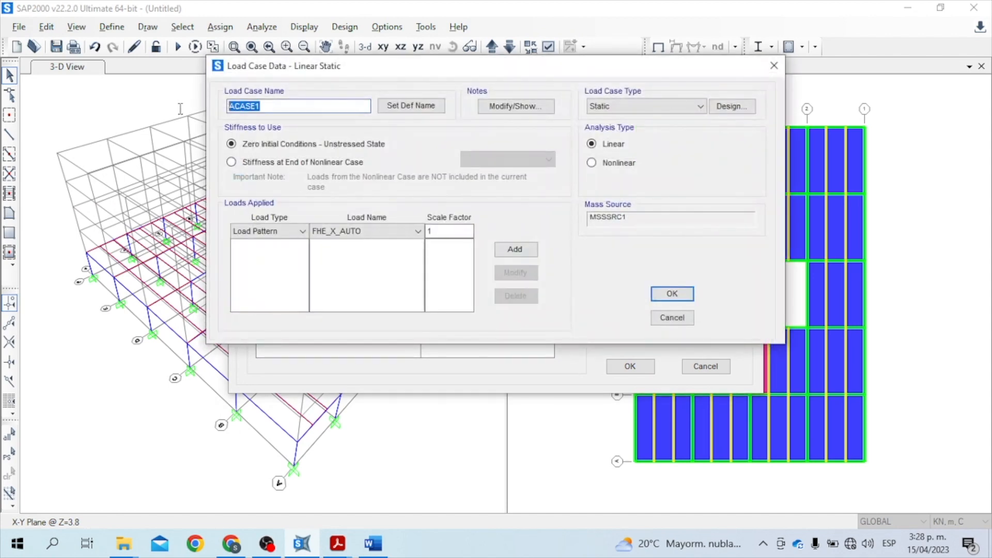
{"action": "type", "text": "Lr"}
{"action": "left_click", "coordinate": [231, 161]}
{"action": "left_click", "coordinate": [341, 231]}
{"action": "left_click", "coordinate": [335, 295]}
{"action": "left_click", "coordinate": [515, 249]}
{"action": "left_click", "coordinate": [672, 293]}
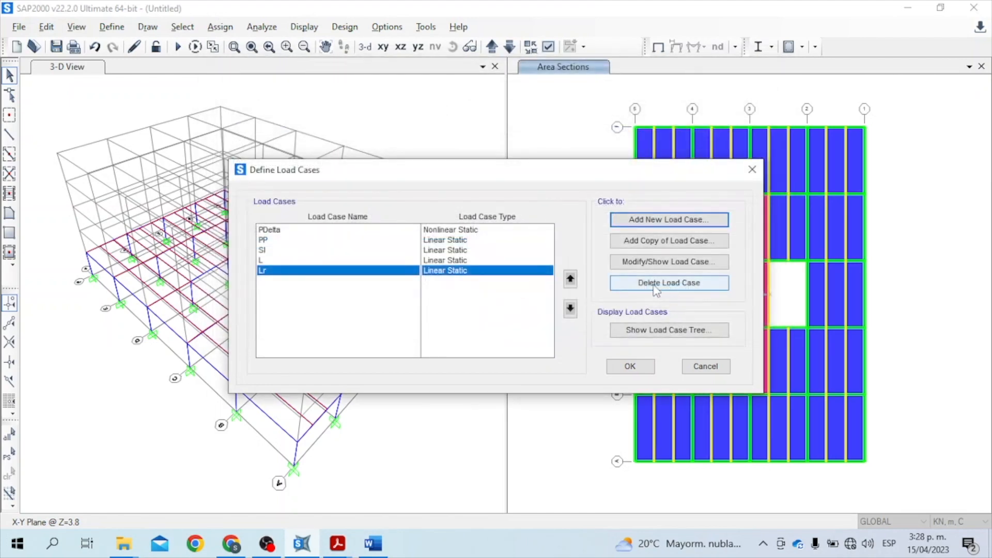
Add linear static load case Ex using the stiffness at the end of PDelta, applying FHE_X_AUTO with scale factor 1.
{"action": "left_click", "coordinate": [633, 221]}
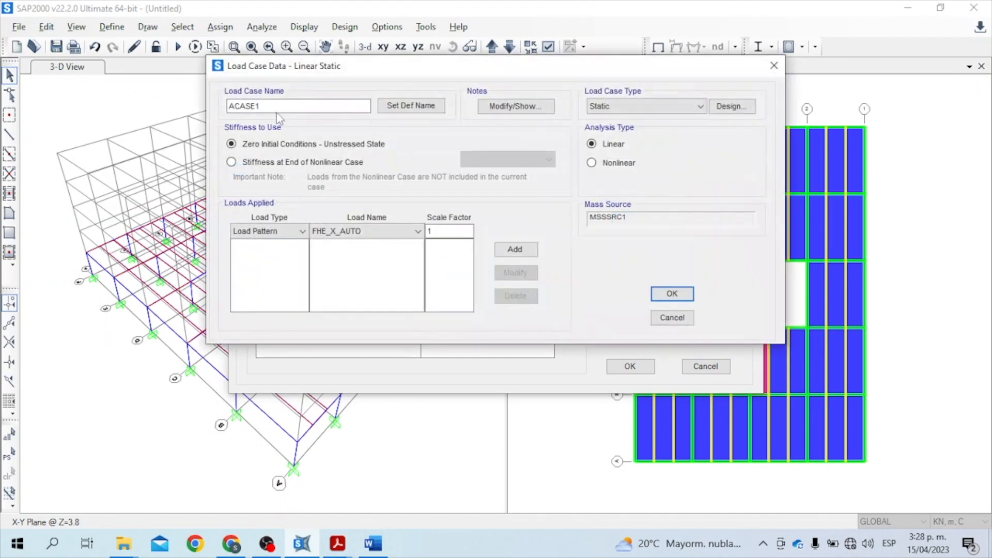
{"action": "type", "text": "E"}
{"action": "left_click", "coordinate": [232, 163]}
{"action": "left_click", "coordinate": [513, 250]}
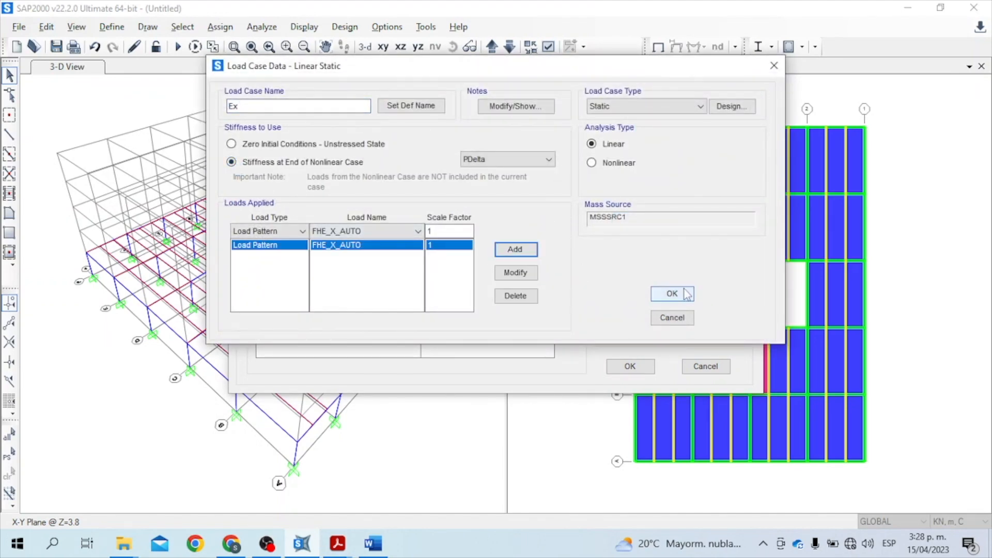
{"action": "left_click", "coordinate": [686, 294]}
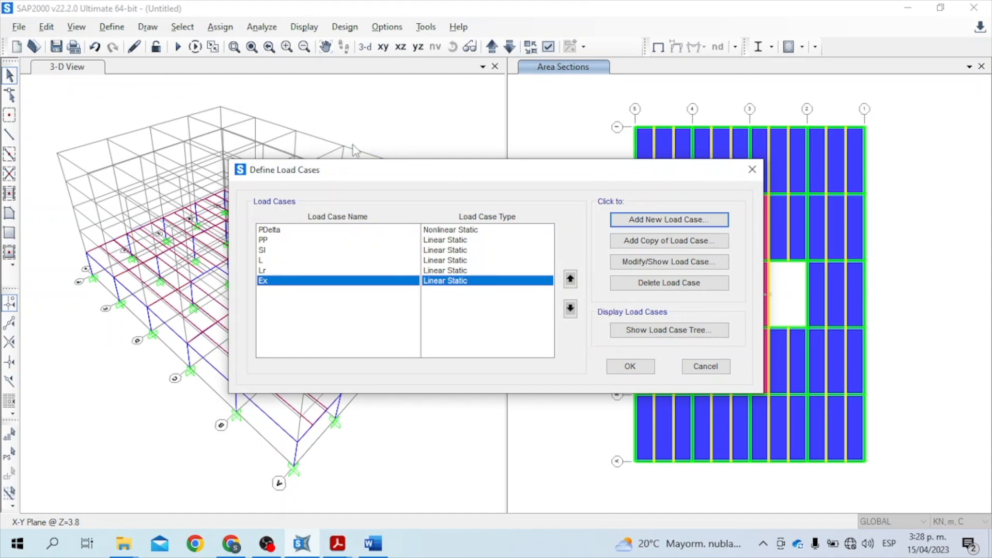
Add linear static load case Ey with PDelta end stiffness and FHE_Y_AUTO at scale factor 1, and accept the load case list.
{"action": "key", "text": "Return"}
{"action": "type", "text": "Ey"}
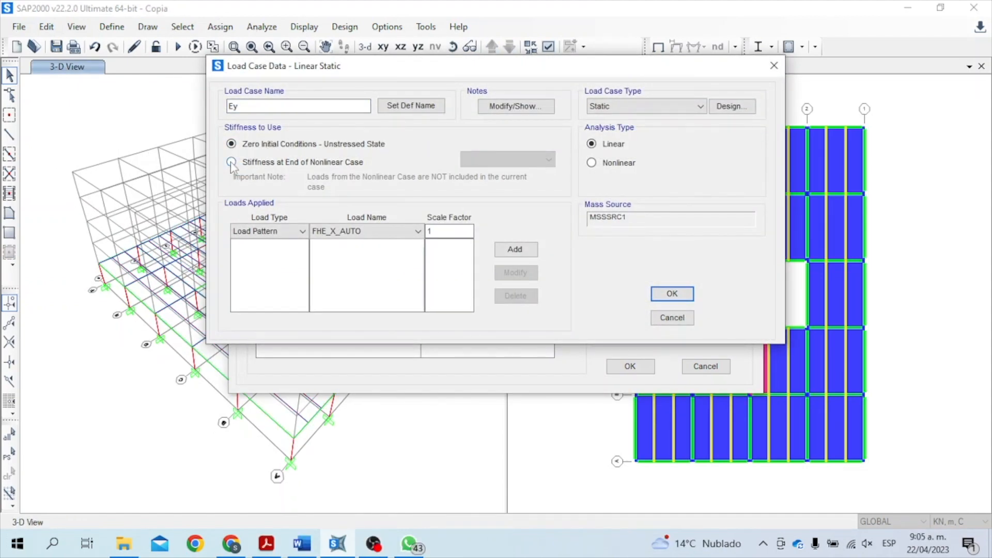
{"action": "left_click", "coordinate": [232, 162]}
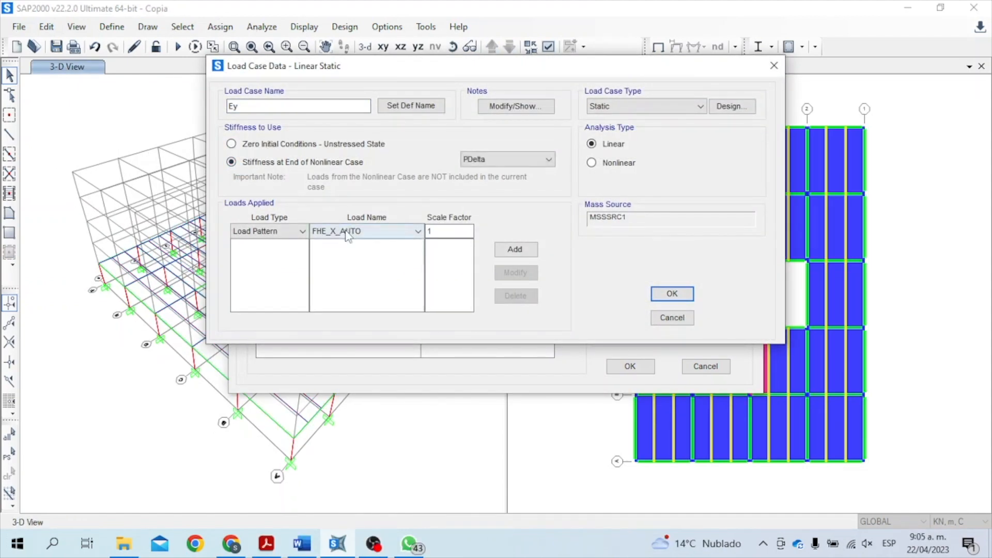
{"action": "left_click", "coordinate": [347, 236]}
{"action": "left_click", "coordinate": [340, 251]}
{"action": "left_click", "coordinate": [515, 250]}
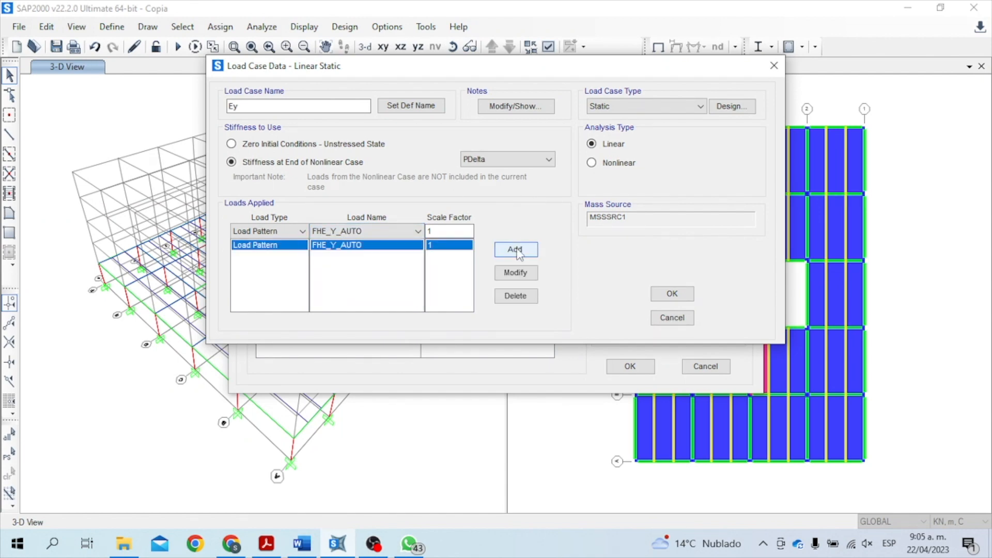
{"action": "left_click", "coordinate": [671, 294]}
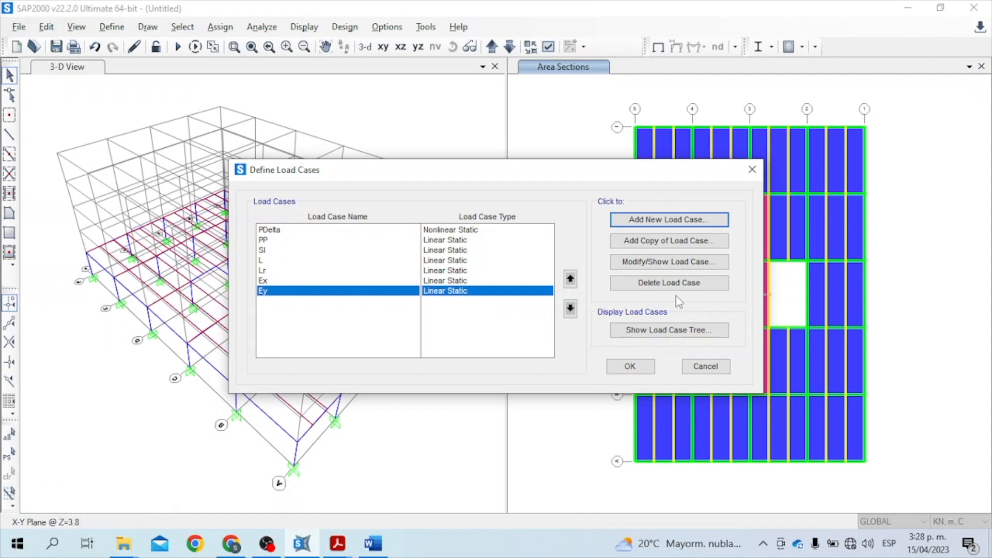
{"action": "left_click", "coordinate": [647, 369]}
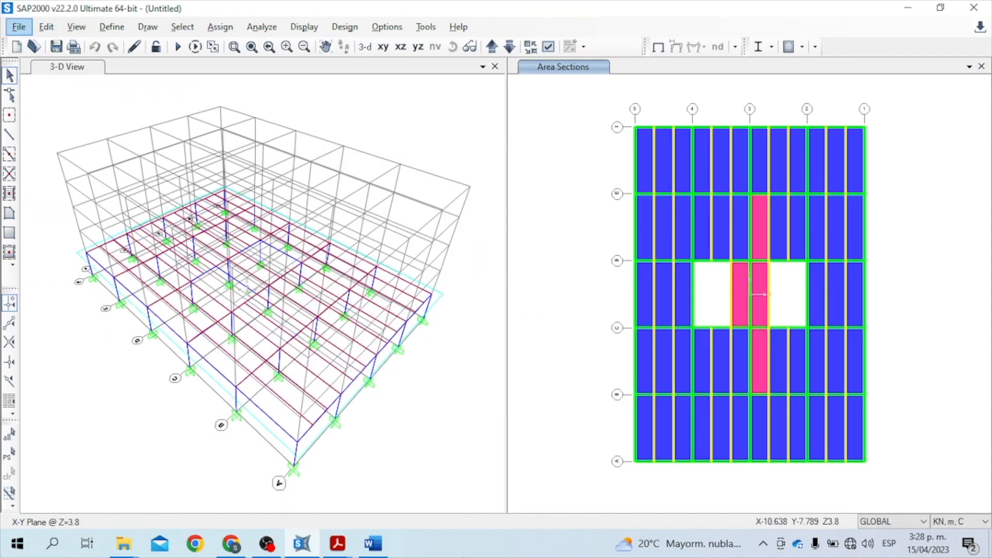
Switch to the Problema 1 PDF in Acrobat Reader and check the Placa 1-3 facade layout and the component dead load table.
{"action": "mouse_move", "coordinate": [337, 543]}
{"action": "left_click", "coordinate": [428, 481]}
{"action": "left_click_drag", "start_coordinate": [725, 398], "coordinate": [730, 331]}
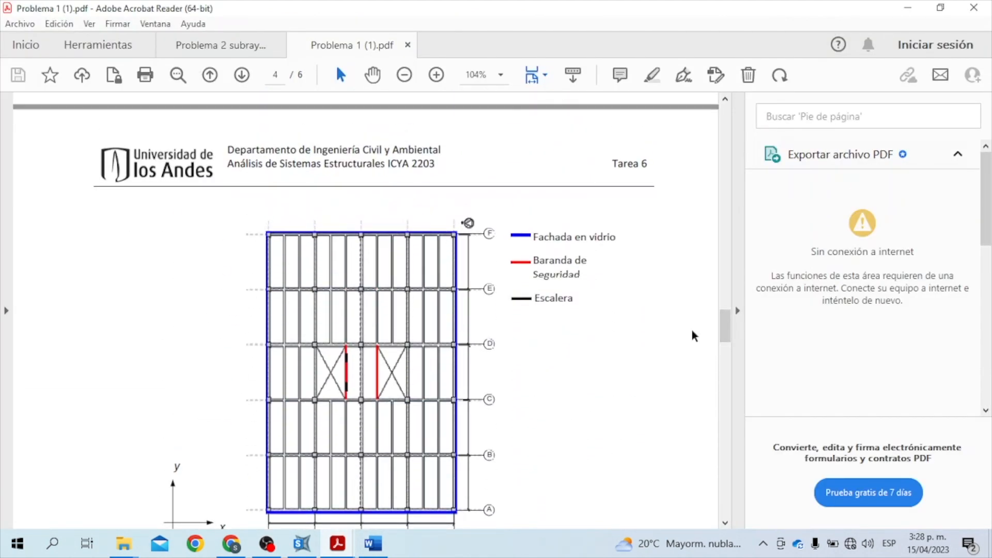
{"action": "left_click_drag", "start_coordinate": [727, 318], "coordinate": [727, 323]}
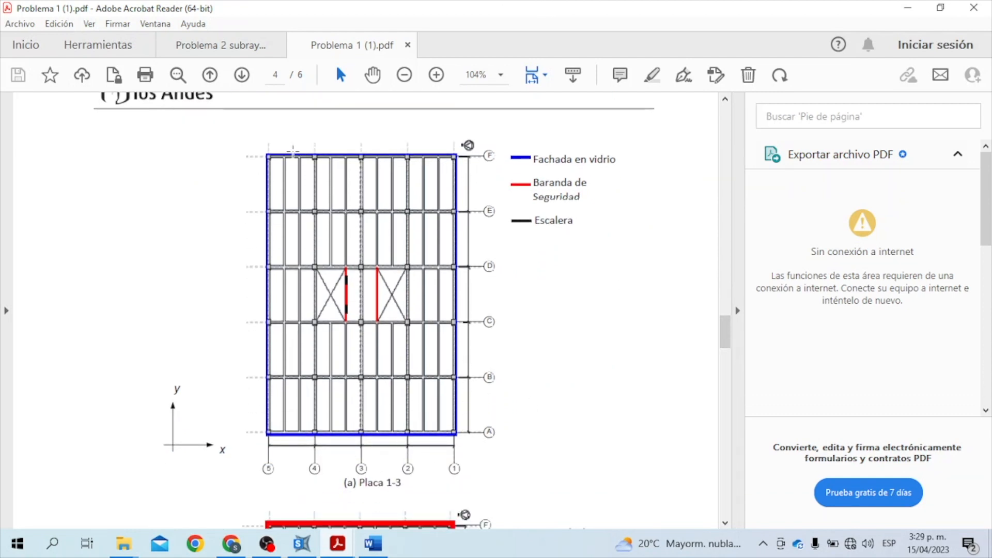
{"action": "left_click_drag", "start_coordinate": [716, 333], "coordinate": [751, 137]}
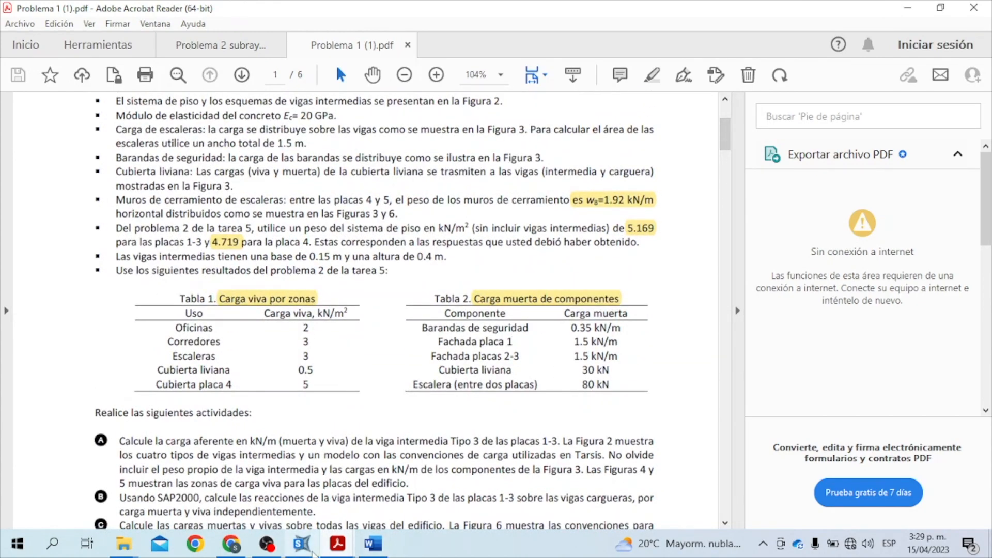
Switch to SAP2000 and assign a 1.5 kN/m uniform gravity load under Sobre impuesta to the perimeter beams of the Z=3.8 floor, replacing existing loads.
{"action": "left_click", "coordinate": [301, 543]}
{"action": "left_click_drag", "start_coordinate": [590, 101], "coordinate": [652, 498]}
{"action": "left_click_drag", "start_coordinate": [862, 82], "coordinate": [904, 489]}
{"action": "left_click_drag", "start_coordinate": [605, 441], "coordinate": [882, 477]}
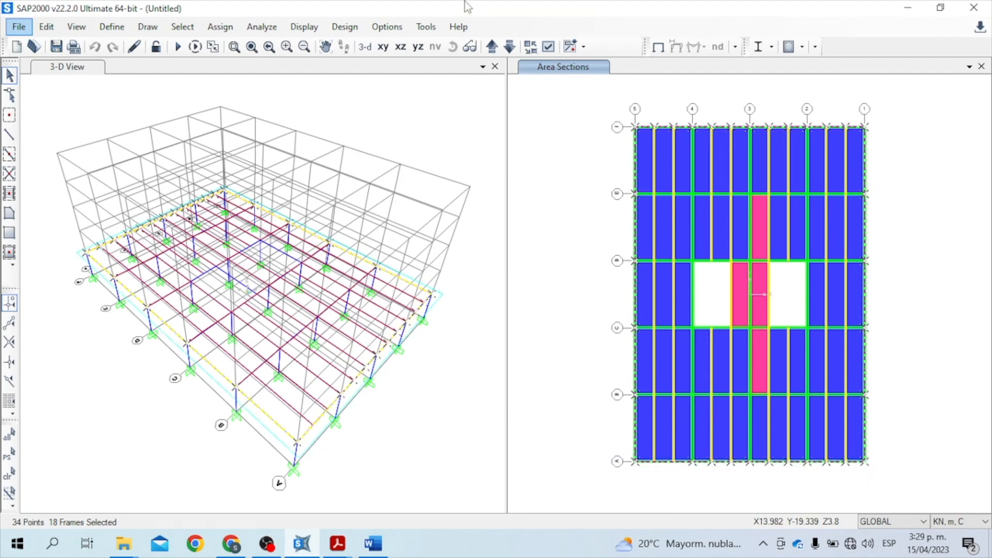
{"action": "left_click", "coordinate": [220, 27]}
{"action": "mouse_move", "coordinate": [277, 201]}
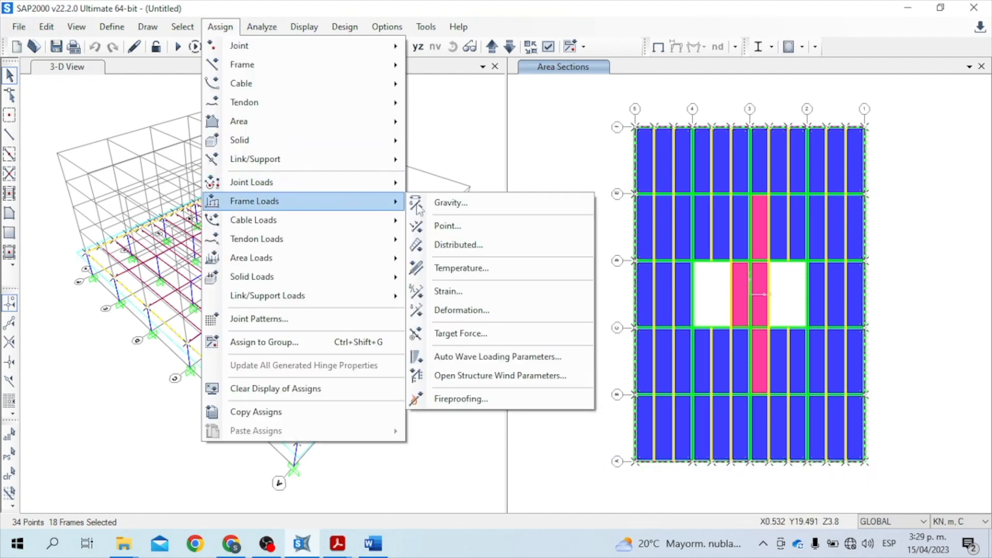
{"action": "left_click", "coordinate": [451, 244]}
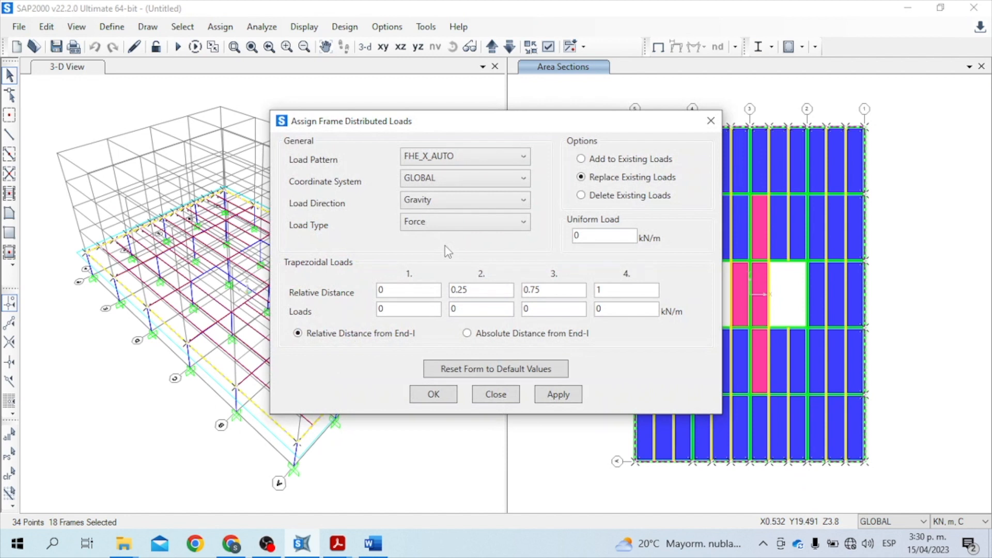
{"action": "left_click", "coordinate": [476, 159]}
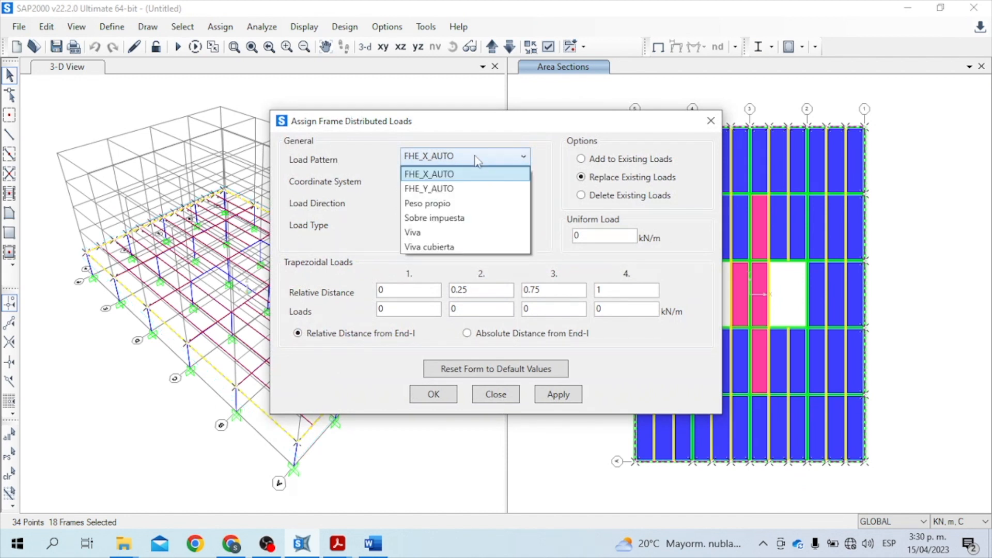
{"action": "left_click", "coordinate": [459, 217]}
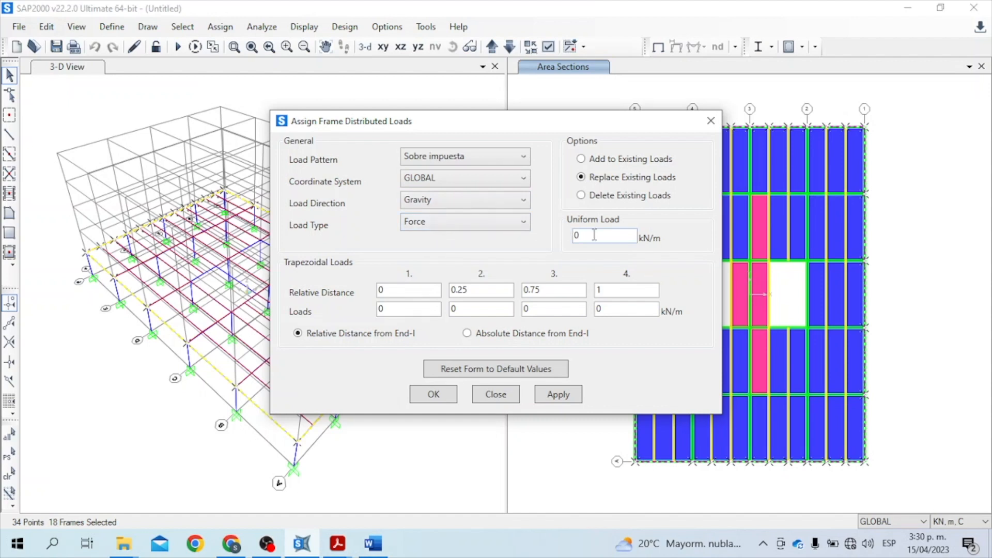
{"action": "left_click_drag", "start_coordinate": [595, 235], "coordinate": [569, 241]}
{"action": "left_click", "coordinate": [443, 395]}
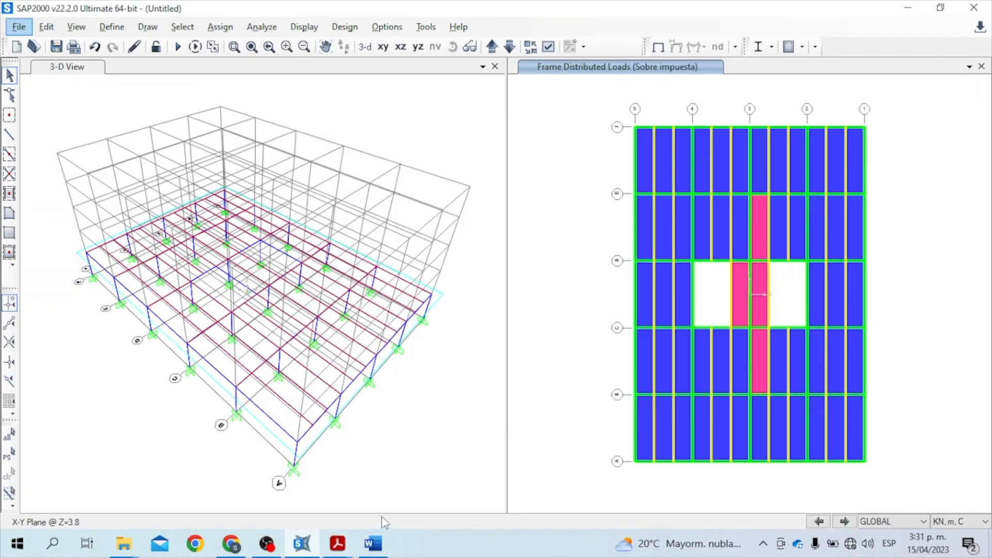
Switch to the Problema 1 PDF in Acrobat Reader and check the safety railing and stair locations on the Placa 1-3 layout.
{"action": "mouse_move", "coordinate": [338, 543]}
{"action": "left_click", "coordinate": [421, 481]}
{"action": "left_click_drag", "start_coordinate": [725, 123], "coordinate": [765, 342]}
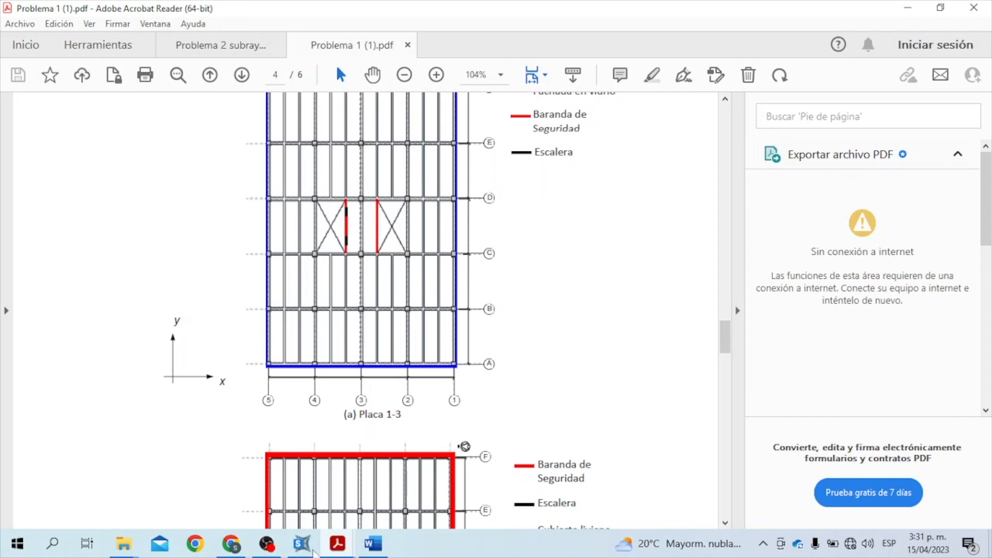
Return to SAP2000 and set up dividing the intermediate beam beside the opening between axes 4 and 3 by absolute distance from its I-end.
{"action": "left_click", "coordinate": [302, 544]}
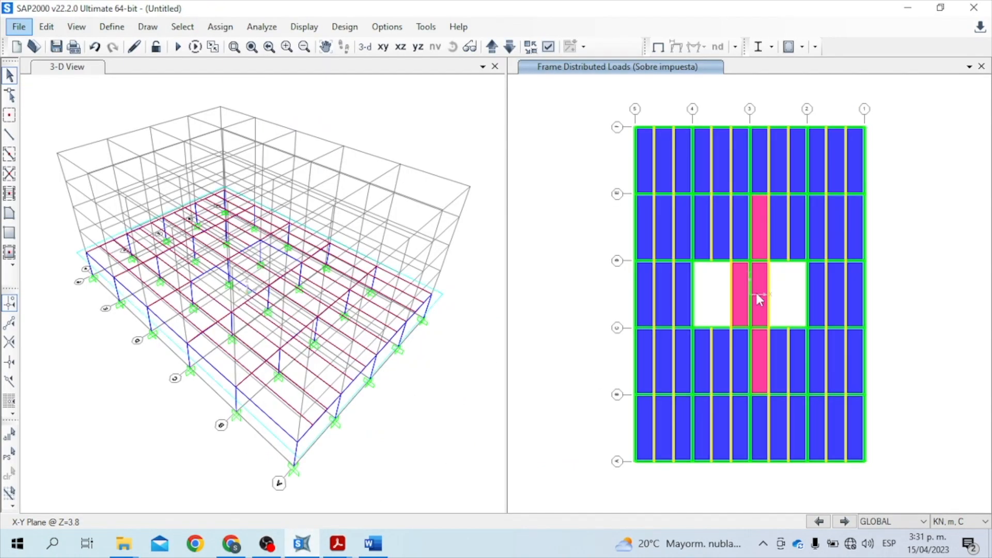
{"action": "scroll", "coordinate": [759, 299], "scroll_direction": "up", "scroll_amount": 2}
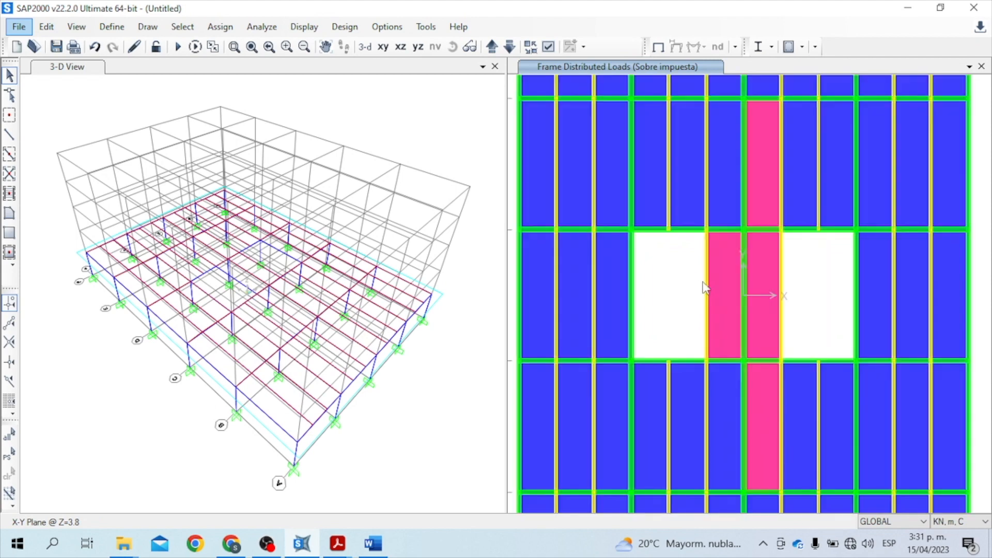
{"action": "left_click", "coordinate": [704, 283]}
{"action": "left_click", "coordinate": [50, 30]}
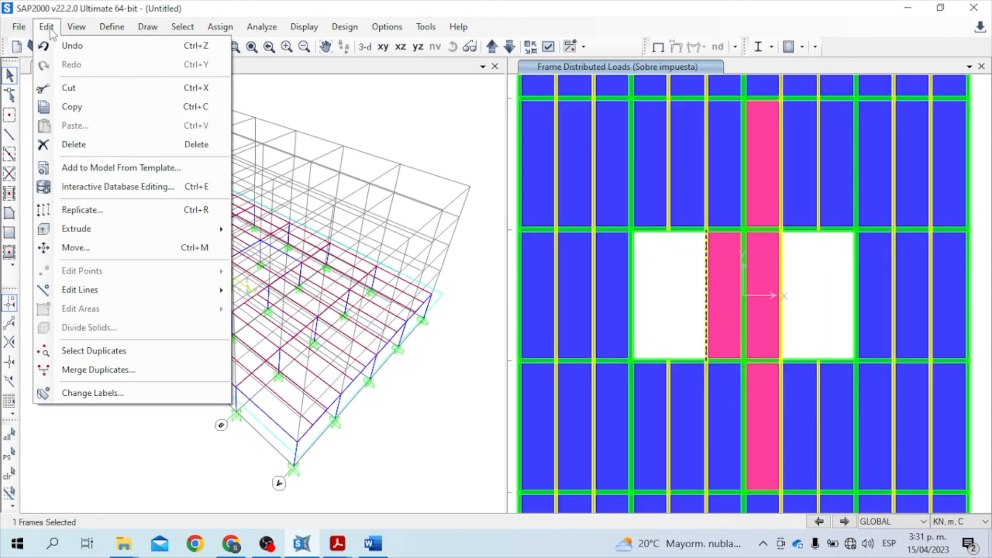
{"action": "mouse_move", "coordinate": [138, 292]}
{"action": "left_click", "coordinate": [270, 297]}
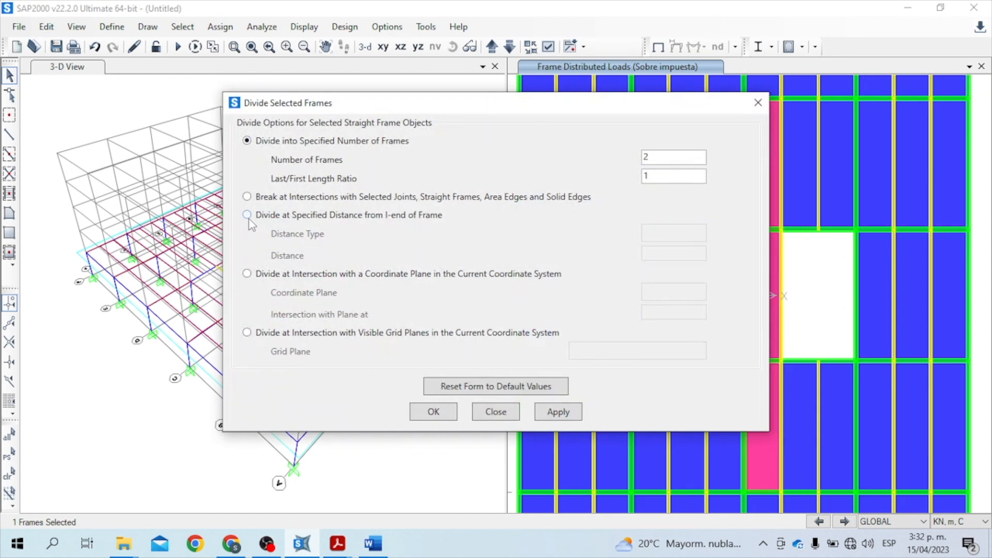
{"action": "left_click", "coordinate": [247, 215]}
{"action": "left_click", "coordinate": [668, 238]}
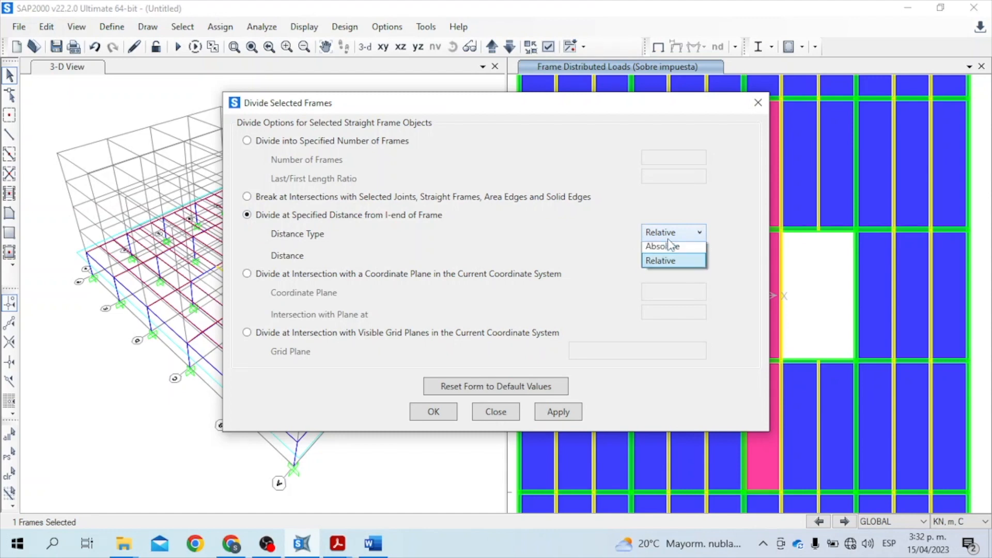
{"action": "left_click", "coordinate": [667, 247]}
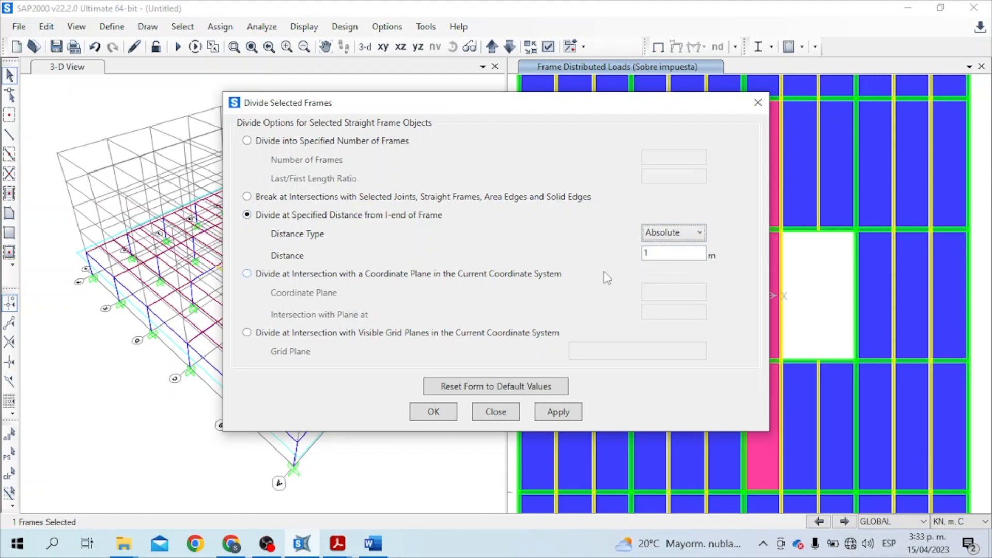
Check the stair dimensions in the Problema 2 PDF and divide the selected beam at 0.75 m from its I-end.
{"action": "left_click", "coordinate": [338, 543]}
{"action": "left_click", "coordinate": [268, 512]}
{"action": "left_click_drag", "start_coordinate": [731, 323], "coordinate": [731, 258]}
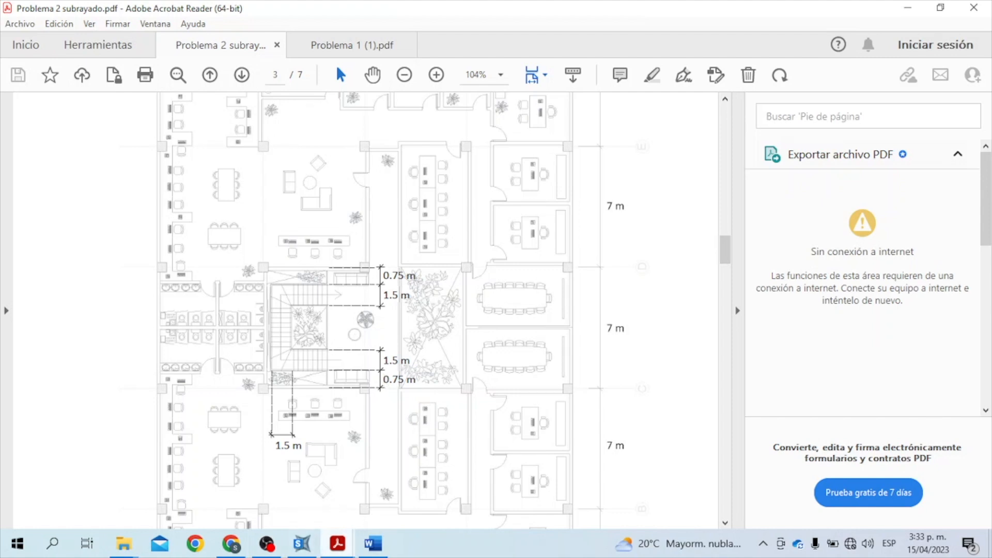
{"action": "key", "text": "alt+Tab"}
{"action": "left_click_drag", "start_coordinate": [666, 251], "coordinate": [641, 248]}
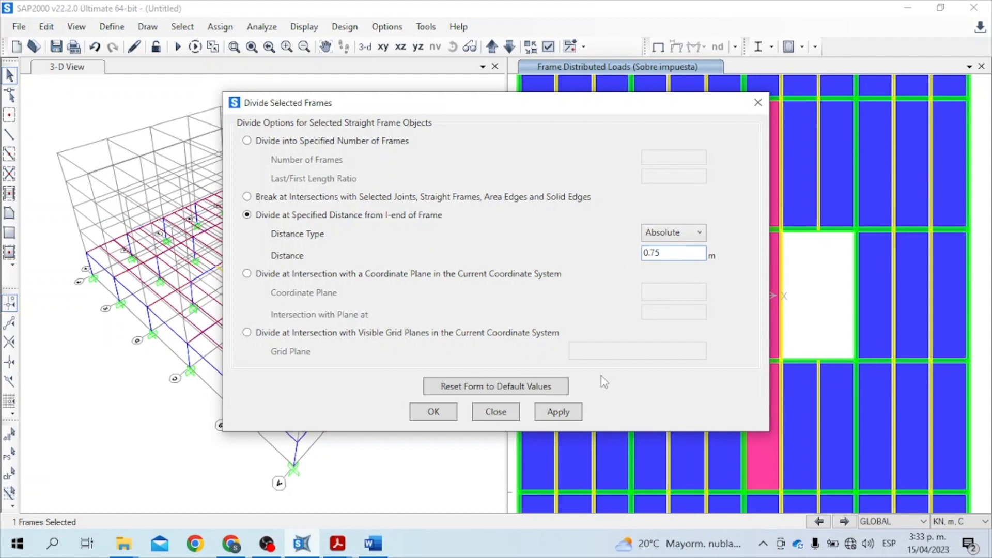
{"action": "left_click", "coordinate": [564, 412]}
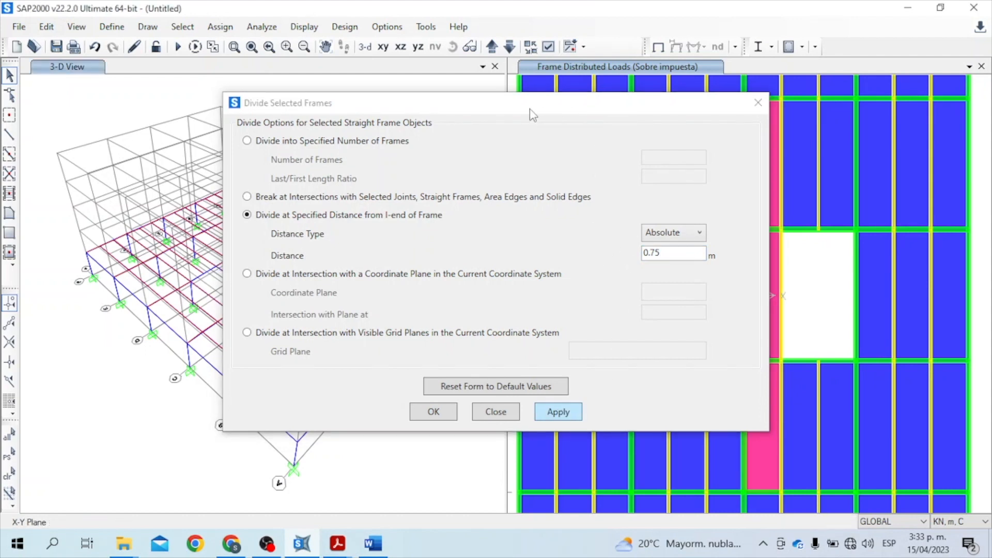
Select the long remaining segment of the stair beam, recheck the stair dimensions in the PDF, and divide it at 1.5 m from its I-end.
{"action": "left_click_drag", "start_coordinate": [517, 114], "coordinate": [381, 117]}
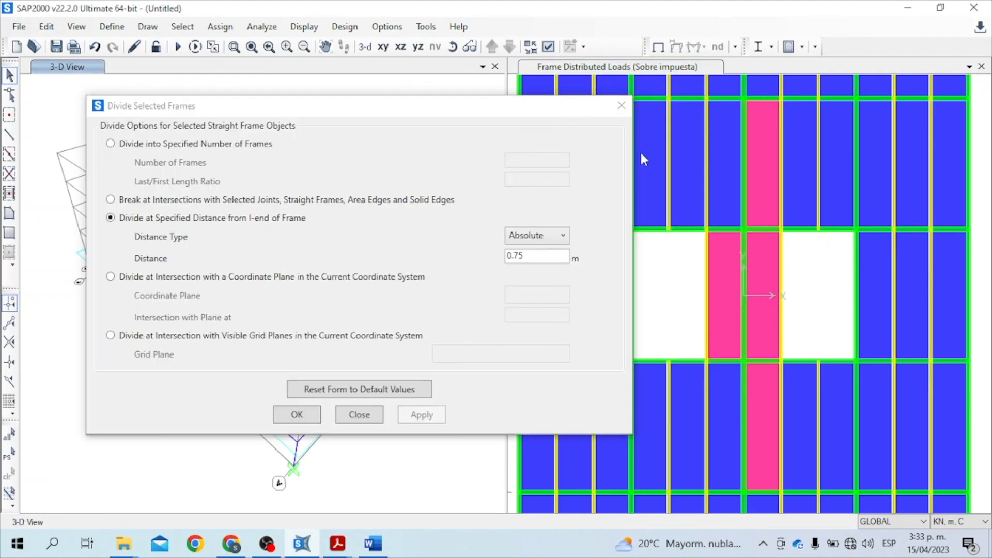
{"action": "left_click", "coordinate": [707, 279]}
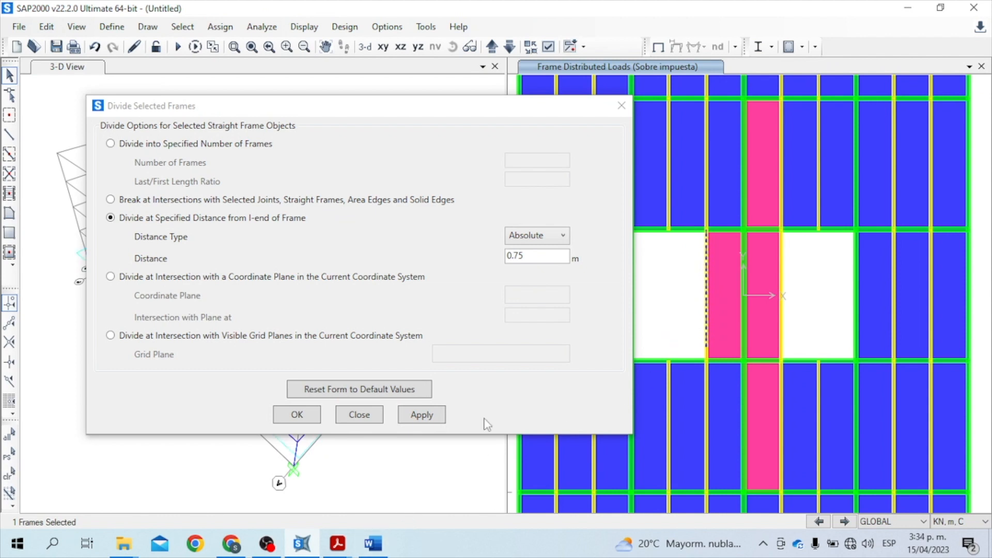
{"action": "mouse_move", "coordinate": [337, 544]}
{"action": "left_click", "coordinate": [253, 486]}
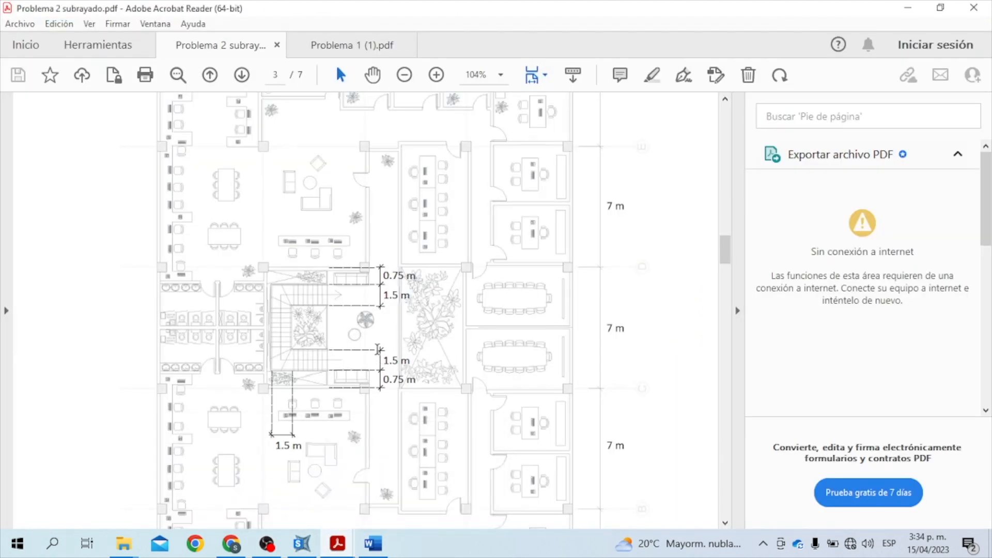
{"action": "key", "text": "alt+Tab"}
{"action": "left_click_drag", "start_coordinate": [534, 260], "coordinate": [485, 262]}
{"action": "type", "text": "1.5"}
{"action": "left_click", "coordinate": [421, 415]}
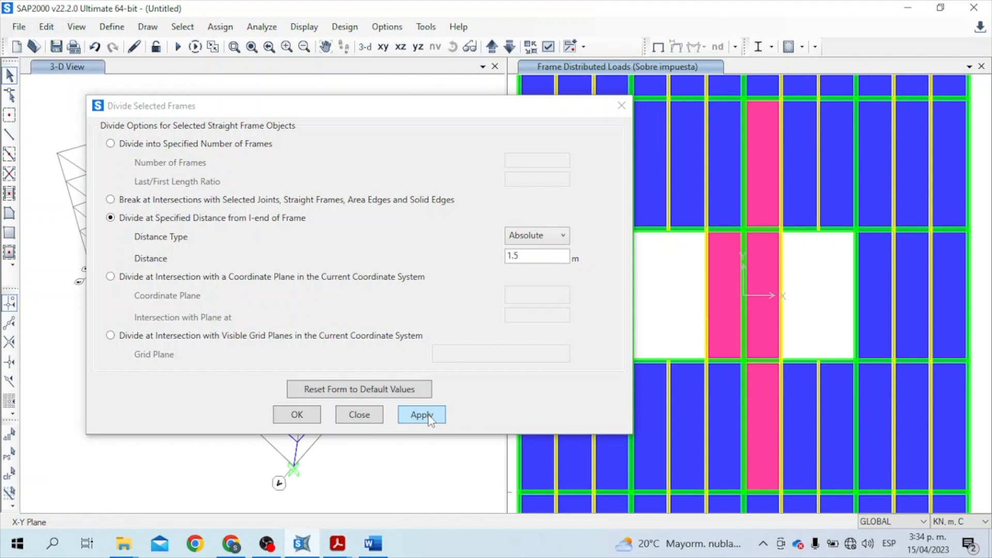
Select the remaining undivided length of the stair beam, consult the PDF plan, and divide it at 2.5 m from its I-end.
{"action": "left_click", "coordinate": [706, 280]}
{"action": "mouse_move", "coordinate": [335, 551]}
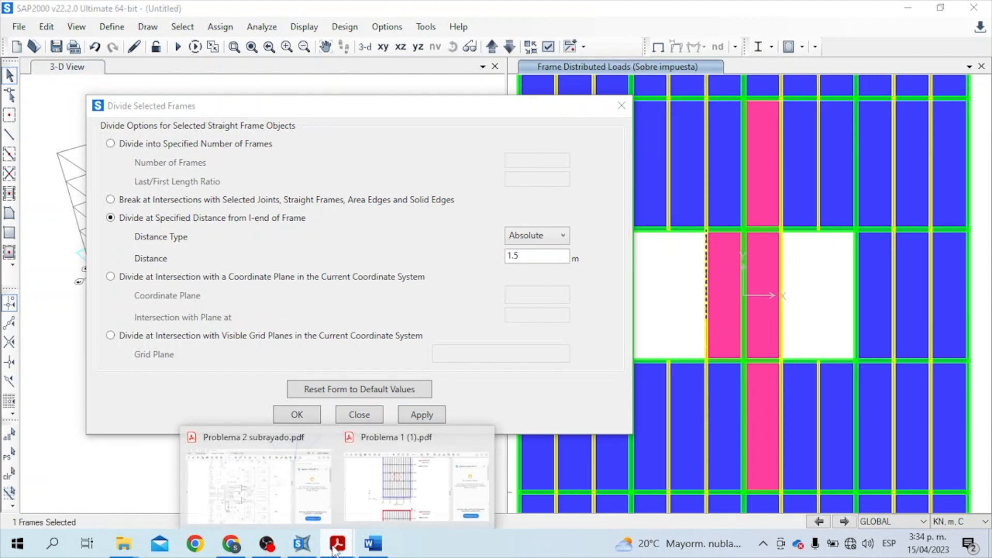
{"action": "left_click", "coordinate": [259, 483]}
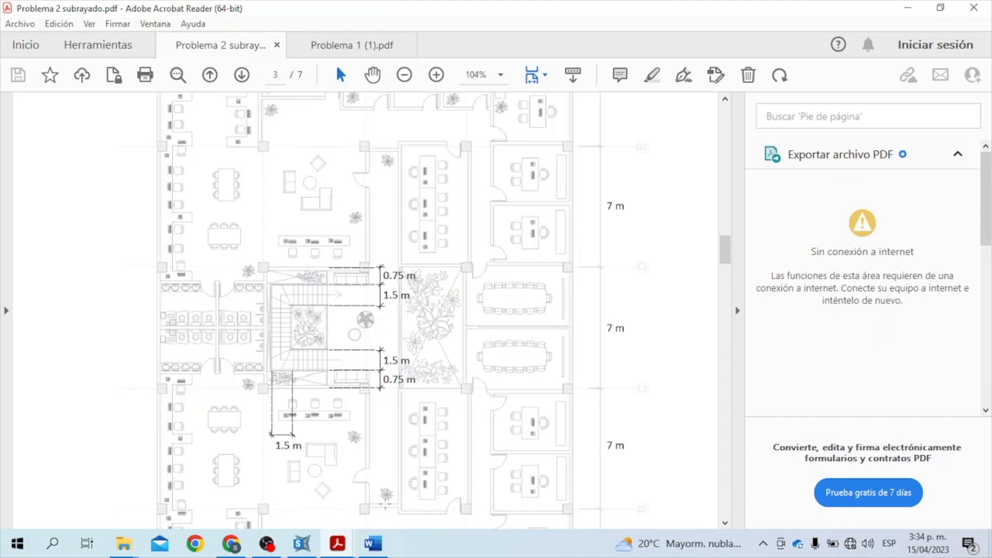
{"action": "key", "text": "alt+Tab"}
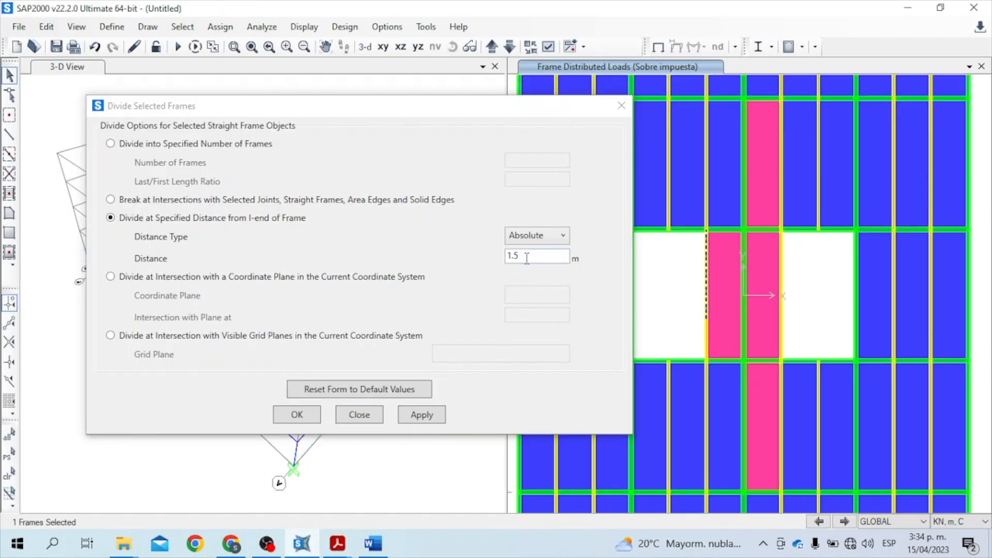
{"action": "left_click", "coordinate": [482, 265]}
{"action": "type", "text": "2.5"}
{"action": "left_click", "coordinate": [422, 414]}
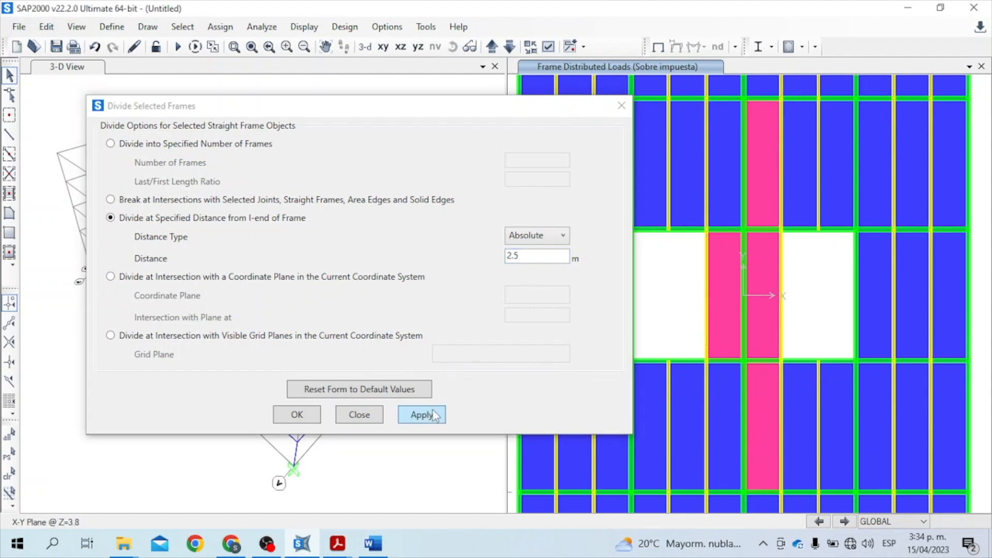
Divide the last segment of the stair beam near axis D at 1.5 m from its I-end and finish dividing frames.
{"action": "left_click", "coordinate": [707, 261]}
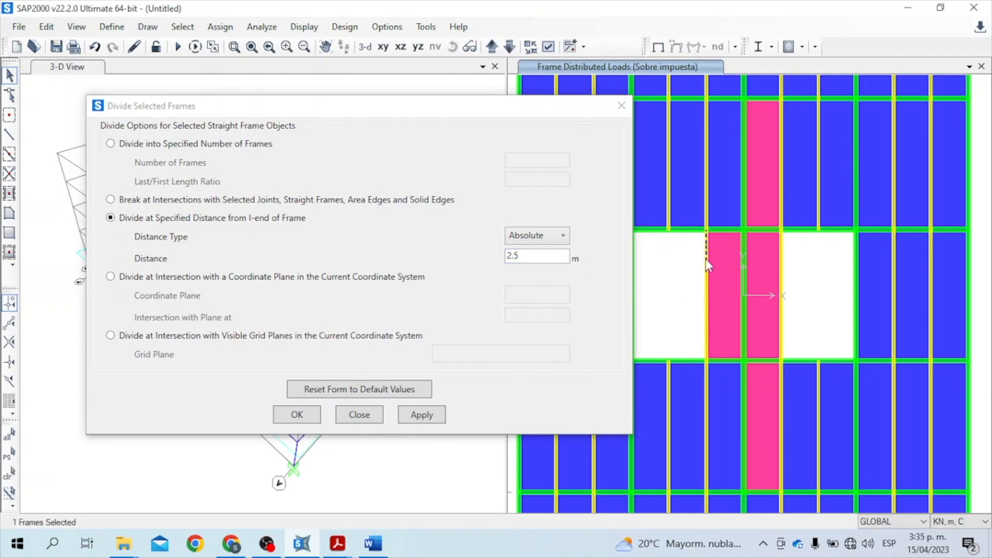
{"action": "double_click", "coordinate": [528, 255]}
{"action": "type", "text": "1.5"}
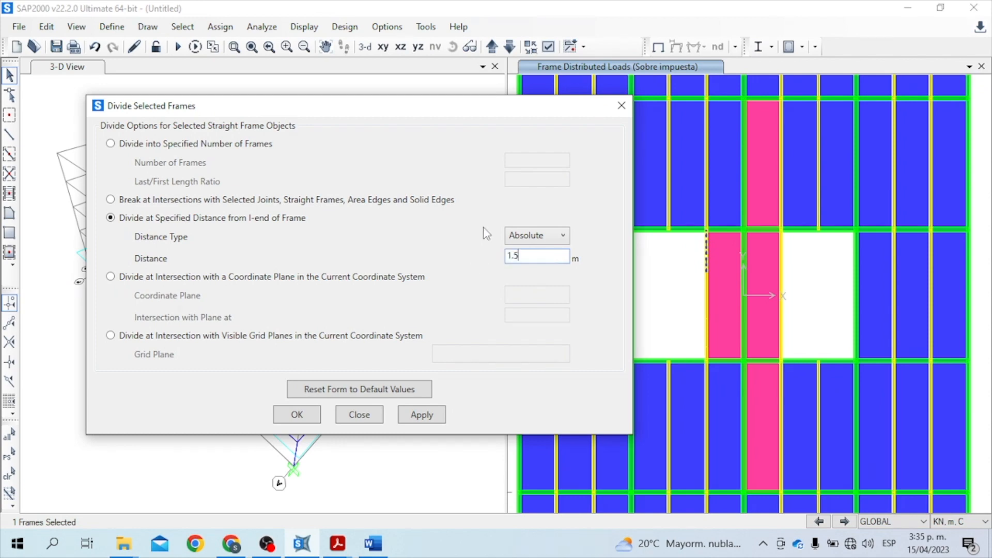
{"action": "left_click", "coordinate": [316, 413]}
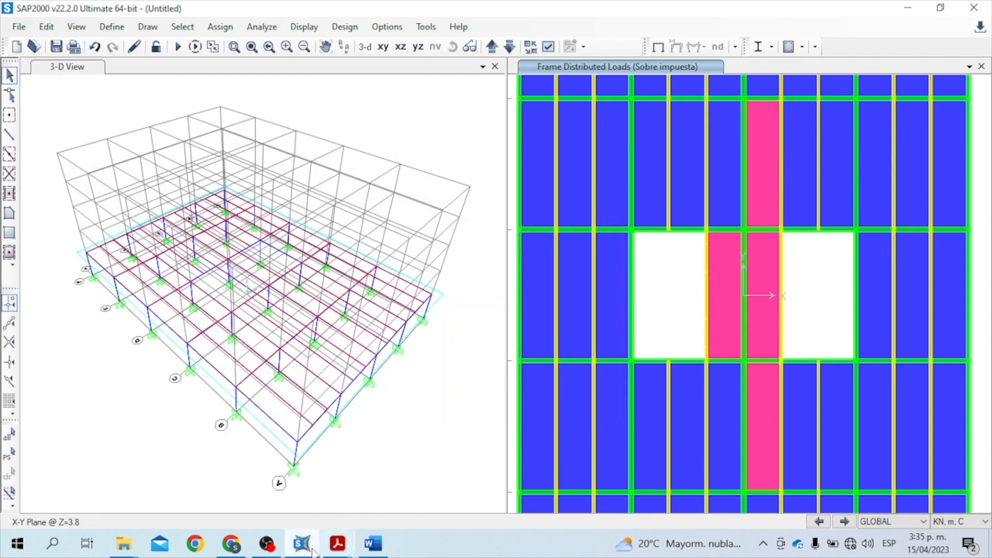
Check the Placa 1-3 railings in the Problema 1 PDF, then select the matching beam in SAP2000 plus the stair beam's two end and middle segments.
{"action": "mouse_move", "coordinate": [336, 552]}
{"action": "left_click", "coordinate": [410, 490]}
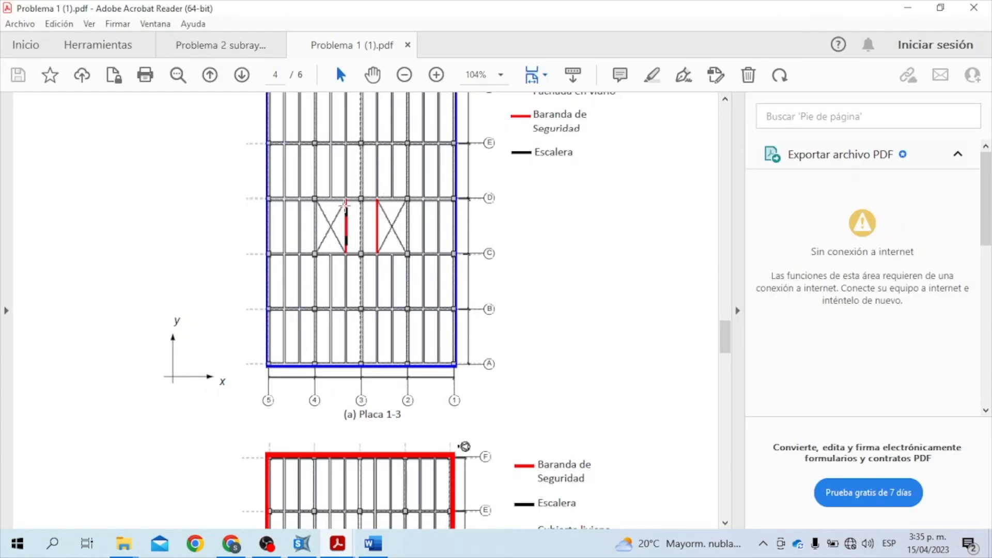
{"action": "left_click", "coordinate": [302, 543]}
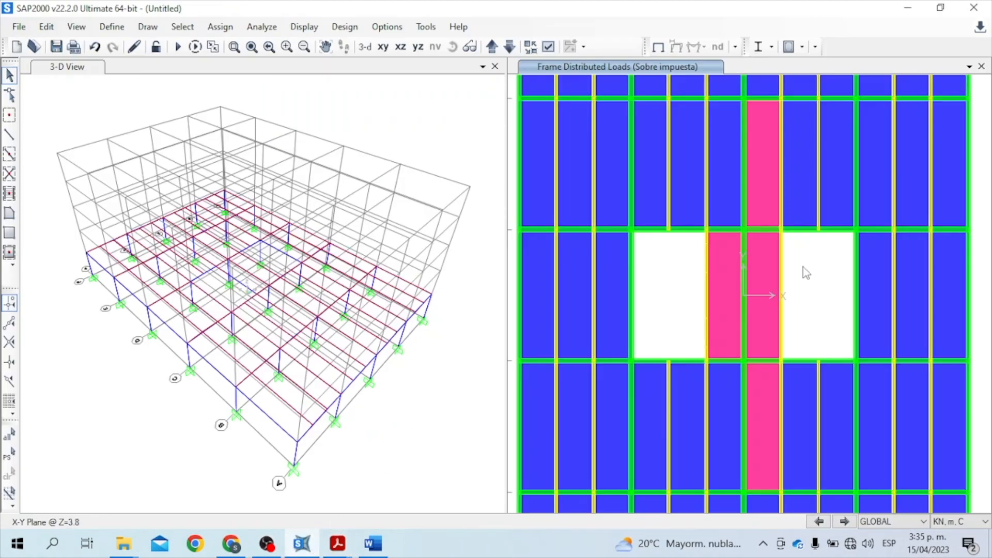
{"action": "left_click", "coordinate": [782, 257]}
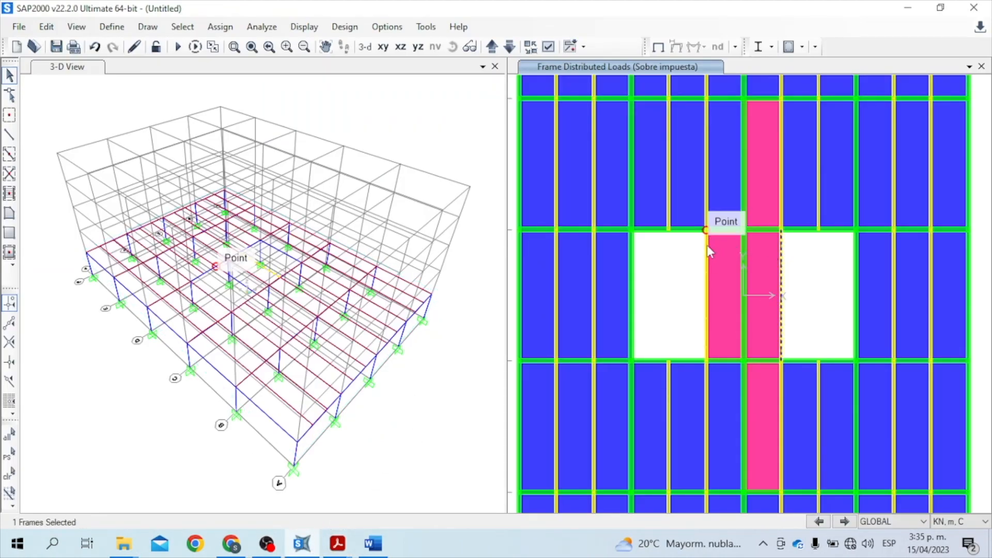
{"action": "scroll", "coordinate": [711, 241], "scroll_direction": "up", "scroll_amount": 2}
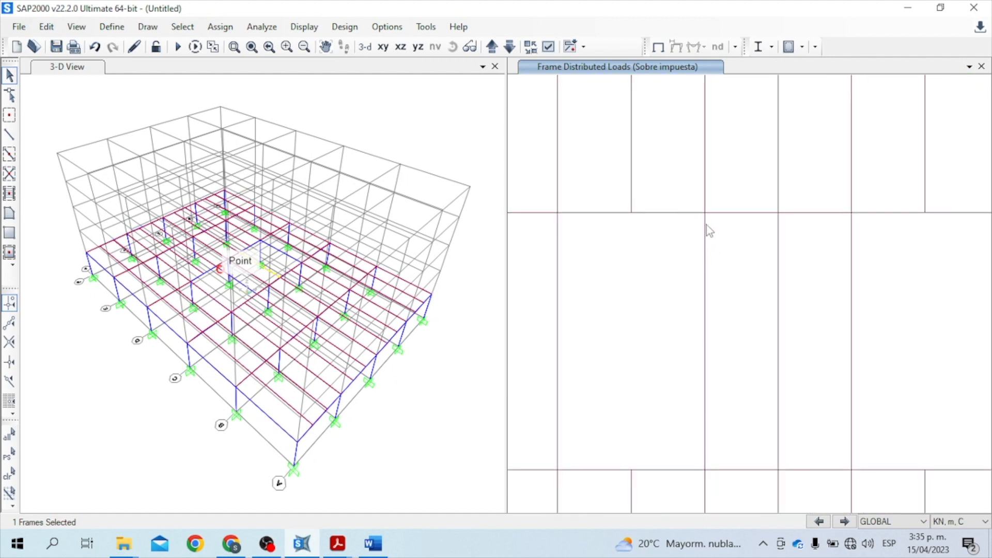
{"action": "left_click", "coordinate": [706, 221]}
{"action": "left_click", "coordinate": [706, 225]}
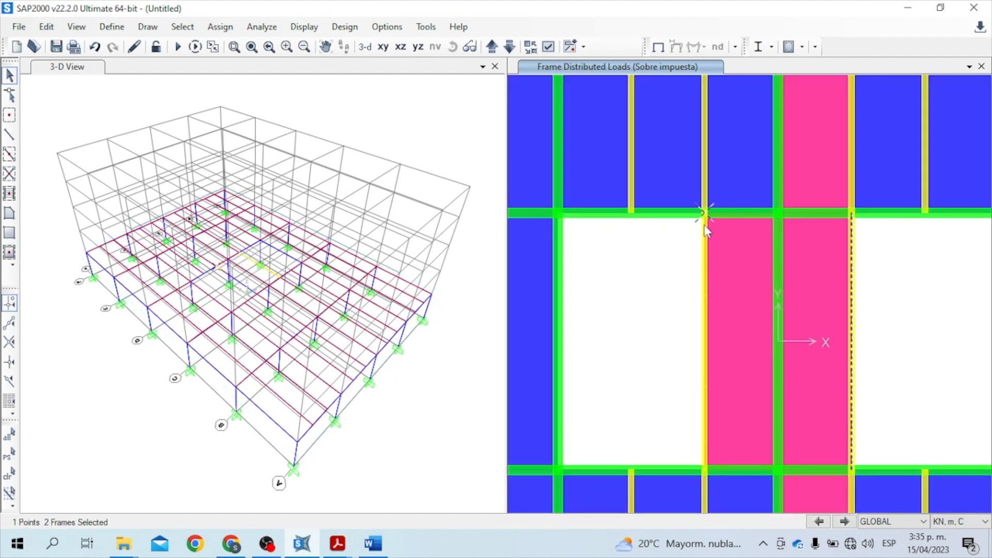
{"action": "left_click", "coordinate": [705, 312]}
{"action": "left_click", "coordinate": [706, 460]}
Look up the railing load in the Problema 1 PDF and assign 0.35 kN/m as a Sobre impuesta gravity load to the selected beam segments.
{"action": "left_click", "coordinate": [220, 26]}
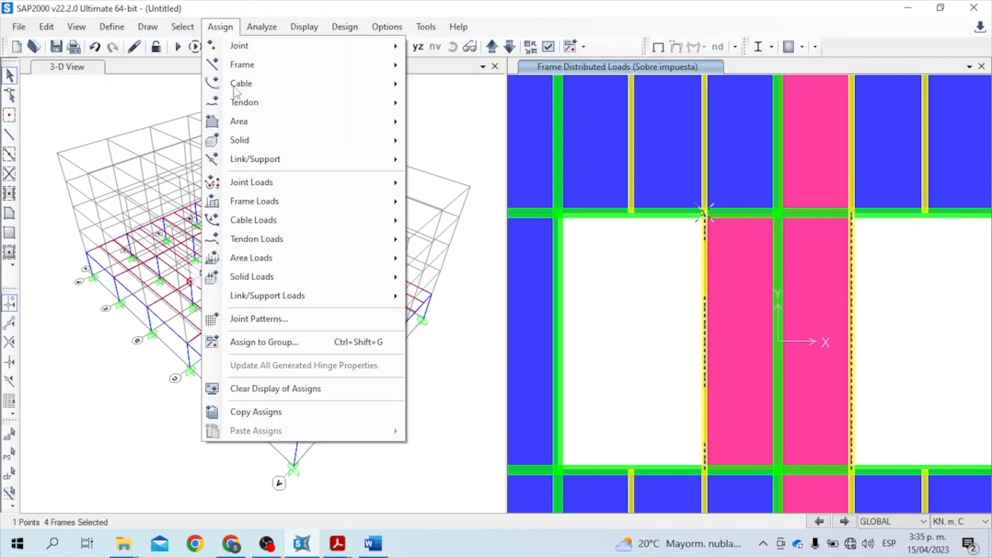
{"action": "mouse_move", "coordinate": [361, 201]}
{"action": "left_click", "coordinate": [486, 243]}
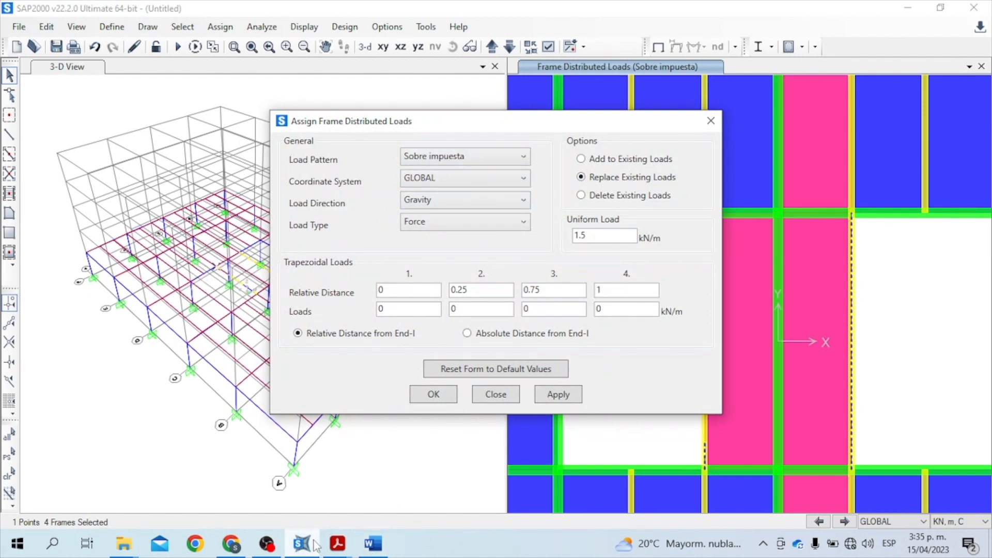
{"action": "mouse_move", "coordinate": [338, 544]}
{"action": "left_click", "coordinate": [419, 481]}
{"action": "left_click_drag", "start_coordinate": [725, 339], "coordinate": [724, 129]}
{"action": "scroll", "coordinate": [612, 341], "scroll_direction": "down", "scroll_amount": 1}
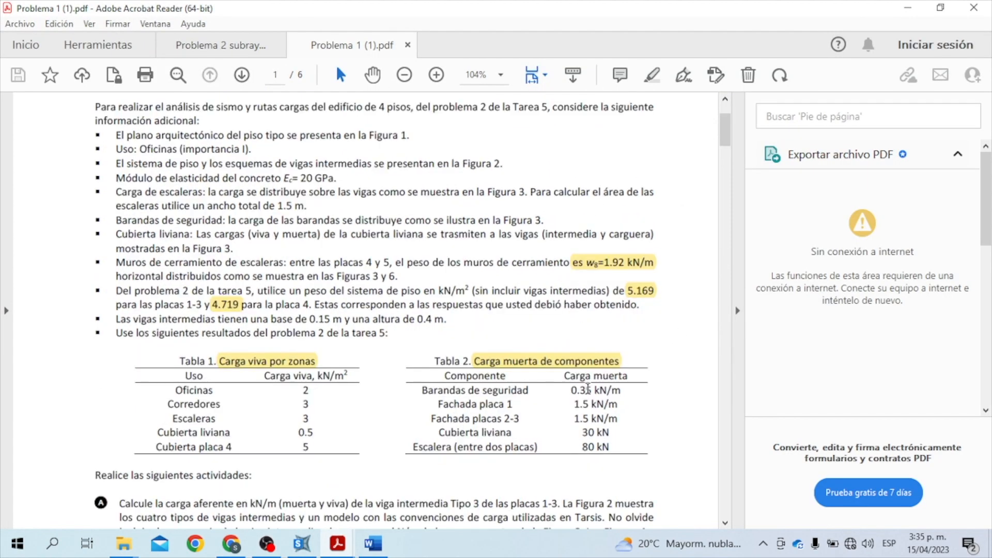
{"action": "left_click", "coordinate": [302, 543]}
{"action": "left_click_drag", "start_coordinate": [600, 236], "coordinate": [562, 233]}
{"action": "type", "text": "0."}
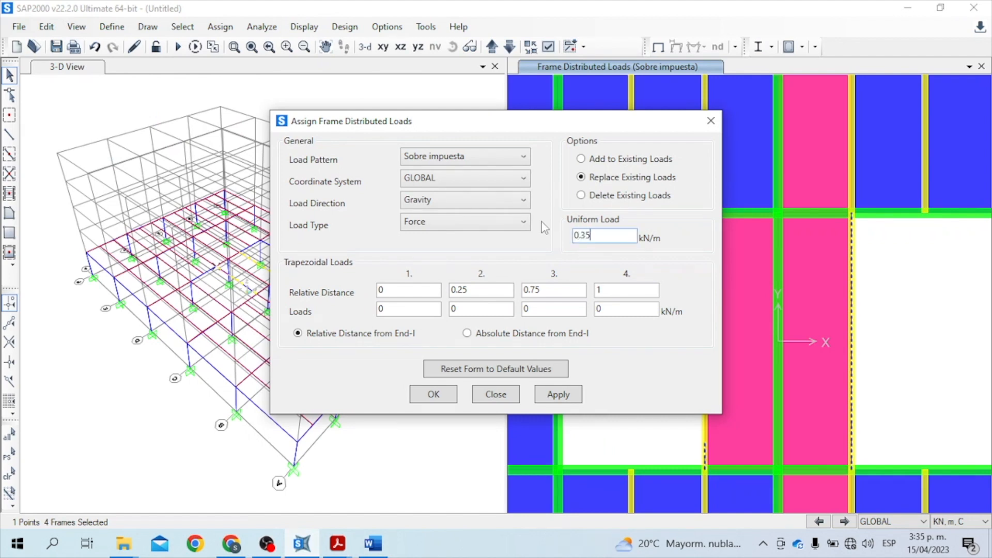
{"action": "type", "text": "35"}
{"action": "left_click", "coordinate": [545, 394]}
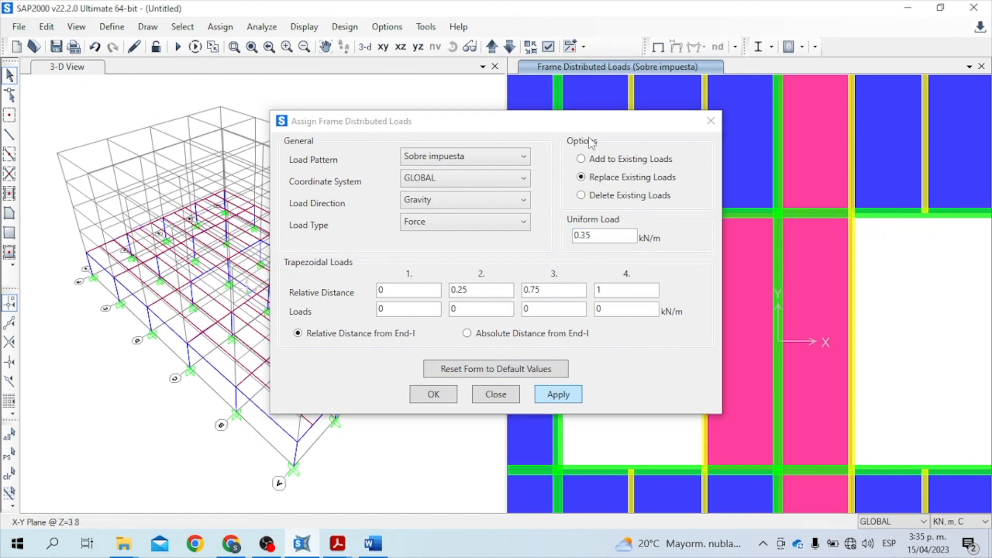
Select the two stair beam segments flanking its middle segment, check the stair load in the PDF, and assign them a 26.6 kN/m Sobre impuesta uniform load.
{"action": "left_click_drag", "start_coordinate": [594, 124], "coordinate": [449, 118]}
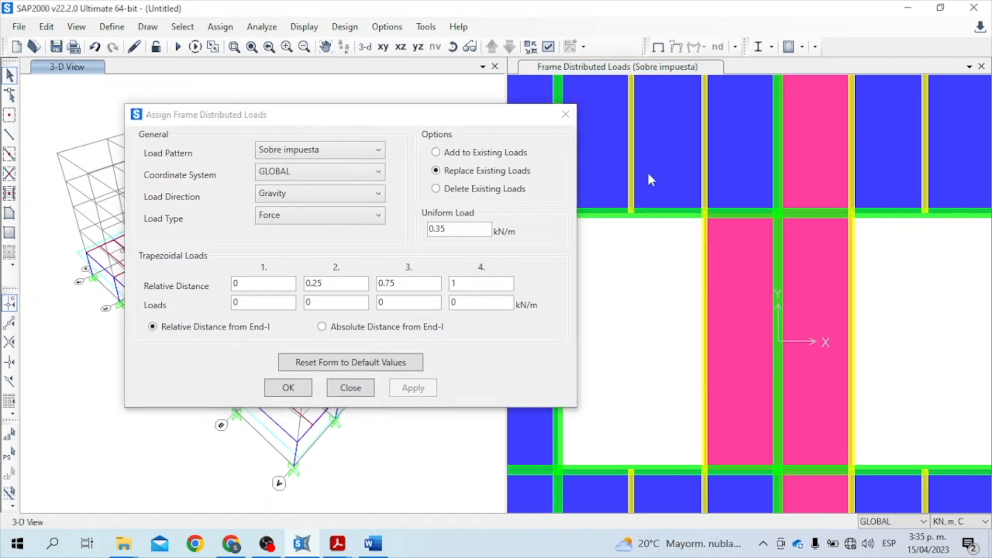
{"action": "left_click", "coordinate": [705, 258]}
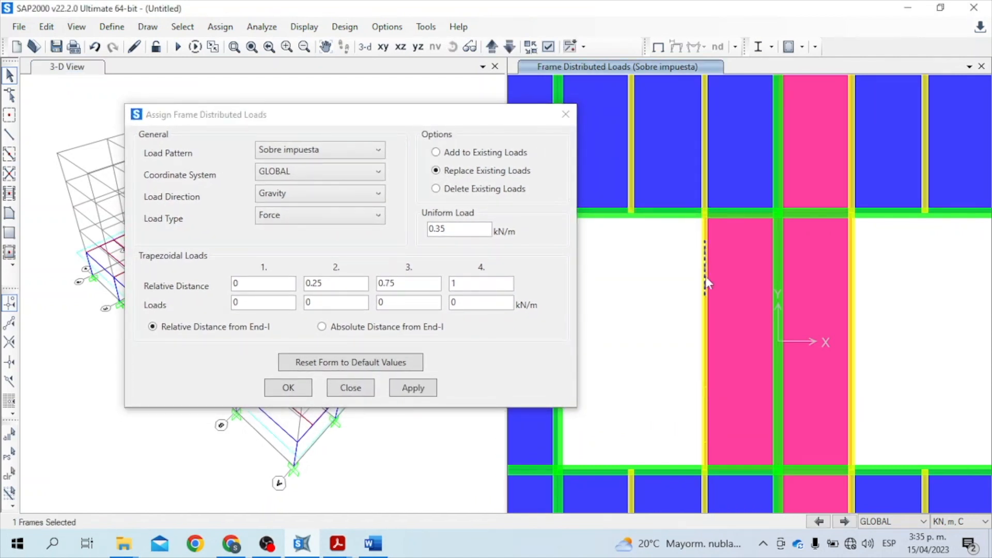
{"action": "left_click", "coordinate": [705, 403]}
{"action": "mouse_move", "coordinate": [352, 542]}
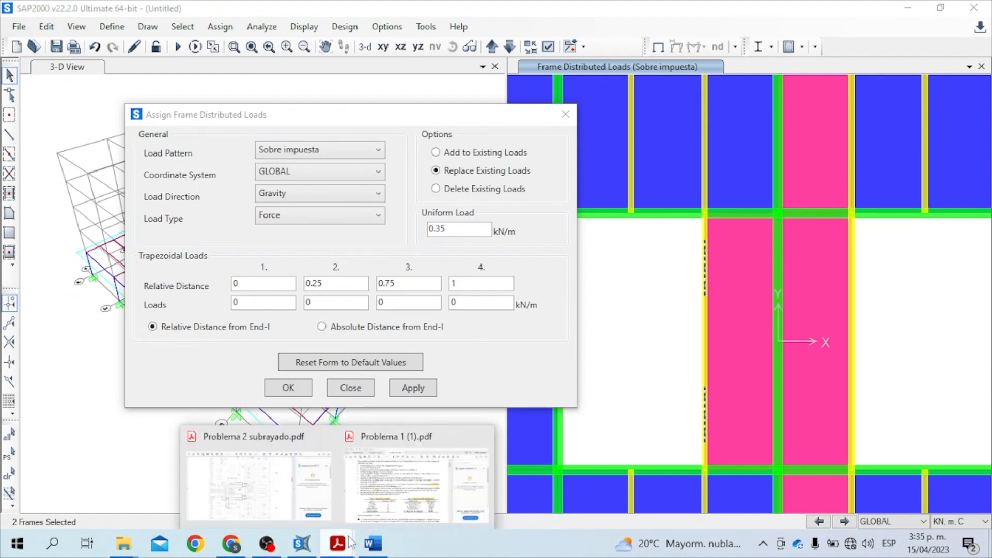
{"action": "left_click", "coordinate": [382, 502]}
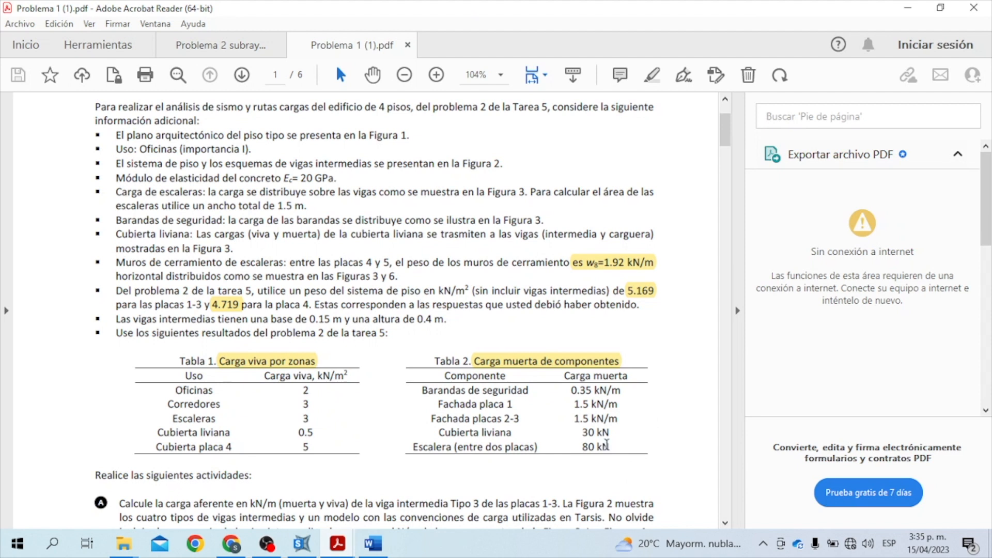
{"action": "left_click_drag", "start_coordinate": [611, 449], "coordinate": [579, 448]}
{"action": "left_click", "coordinate": [567, 452]}
{"action": "left_click_drag", "start_coordinate": [726, 122], "coordinate": [729, 206]}
{"action": "key", "text": "alt"}
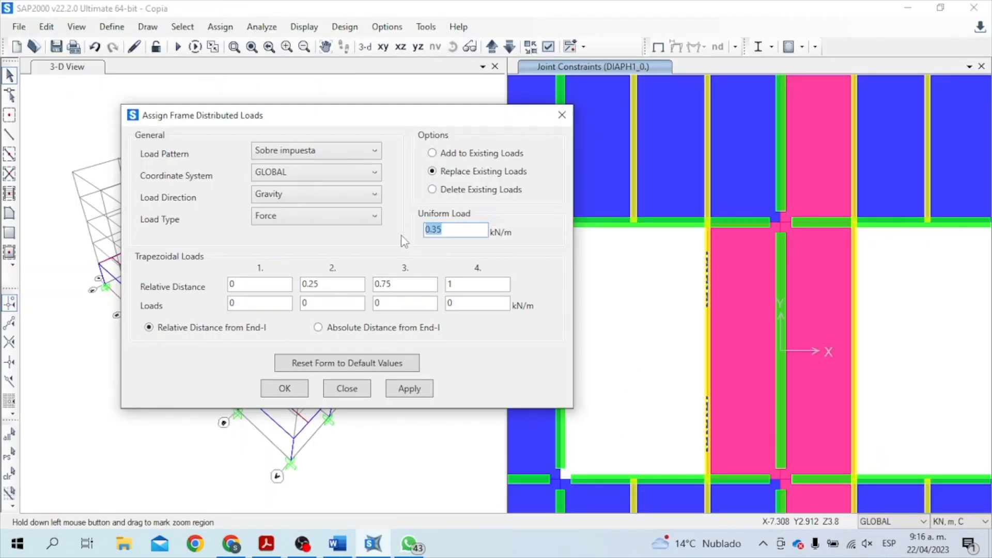
{"action": "type", "text": "26.6"}
{"action": "left_click", "coordinate": [285, 388]}
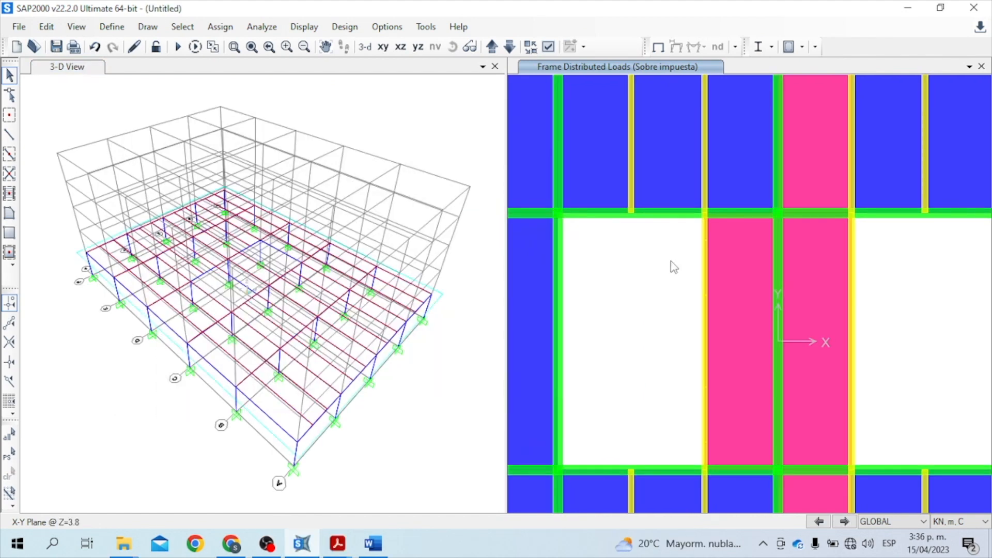
Review the component loads in the Problema 1 PDF, then select the entire floor plan at Z=3.8 in SAP2000.
{"action": "left_click", "coordinate": [252, 46]}
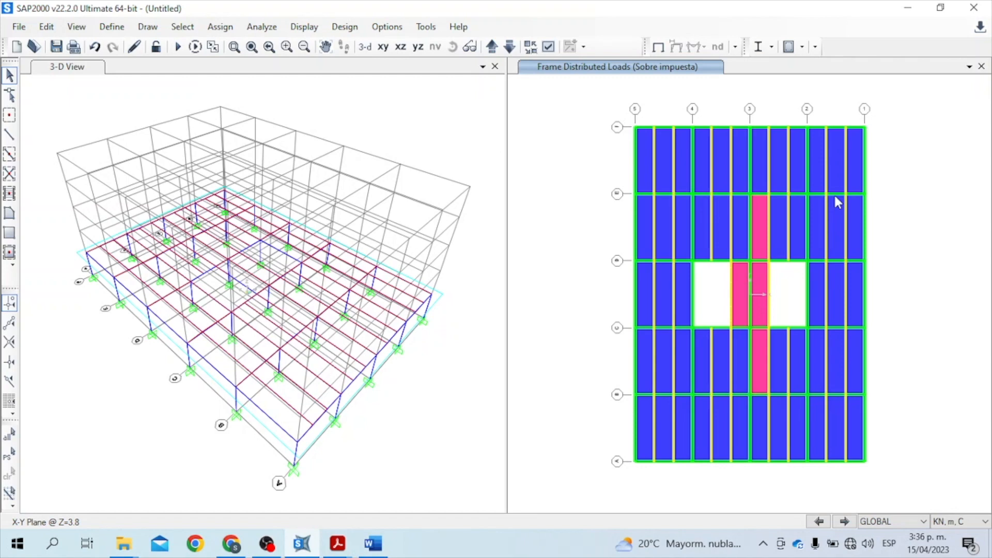
{"action": "mouse_move", "coordinate": [337, 543]}
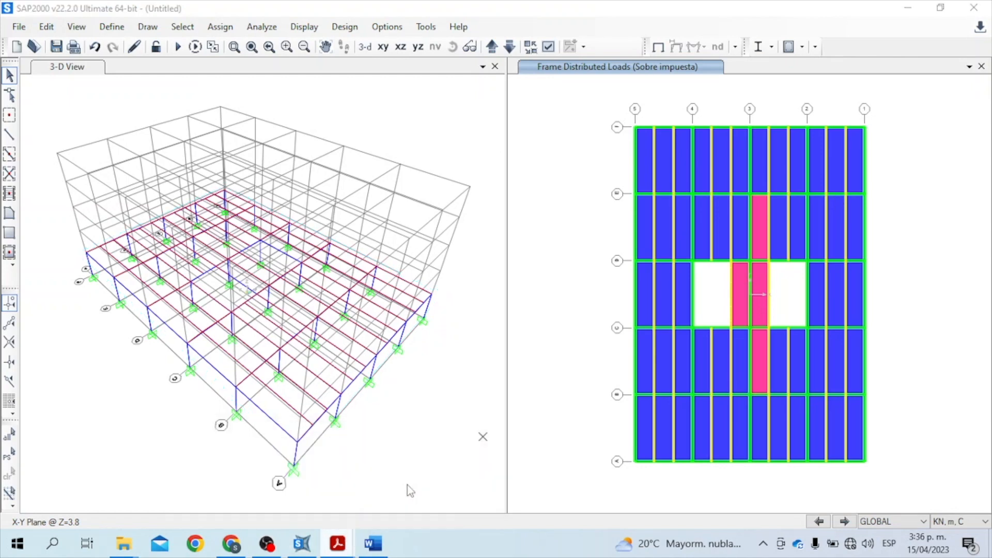
{"action": "left_click", "coordinate": [392, 504]}
{"action": "scroll", "coordinate": [687, 336], "scroll_direction": "up", "scroll_amount": 10}
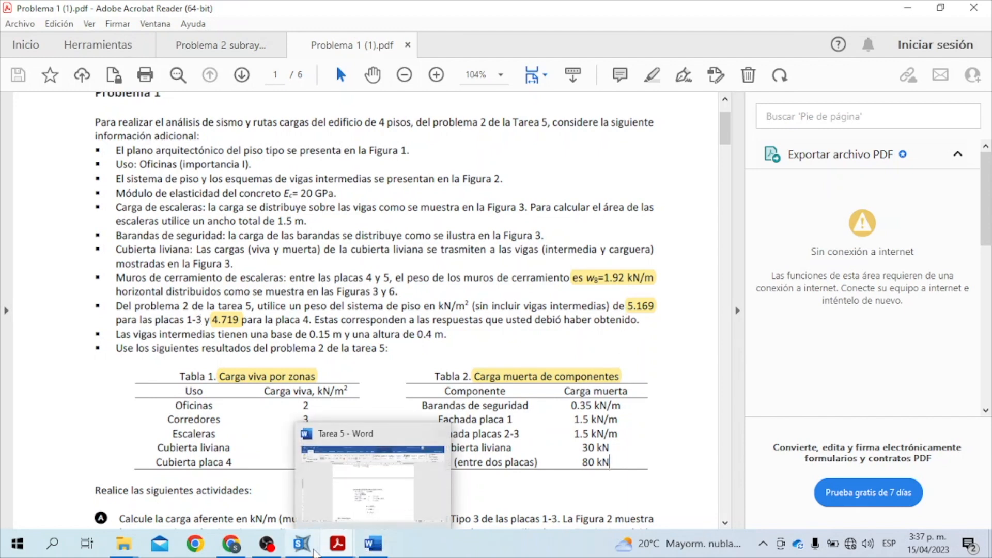
{"action": "left_click", "coordinate": [310, 550]}
{"action": "left_click_drag", "start_coordinate": [595, 99], "coordinate": [885, 482]}
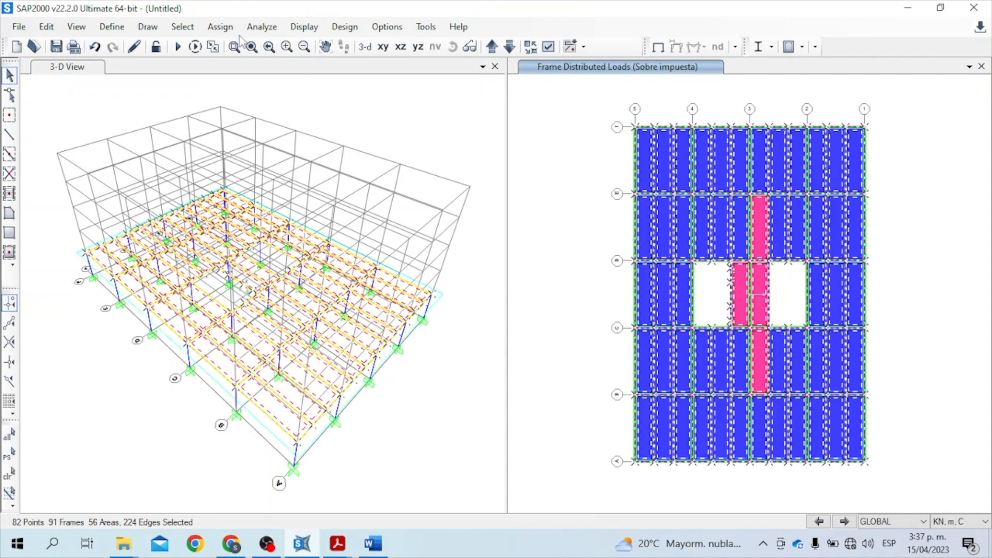
Assign the selected floor a one-way uniform-to-frame gravity load of 5.169 kN/m² under Sobre impuesta, checking the floor system weight in the PDF.
{"action": "left_click", "coordinate": [221, 26]}
{"action": "mouse_move", "coordinate": [268, 261]}
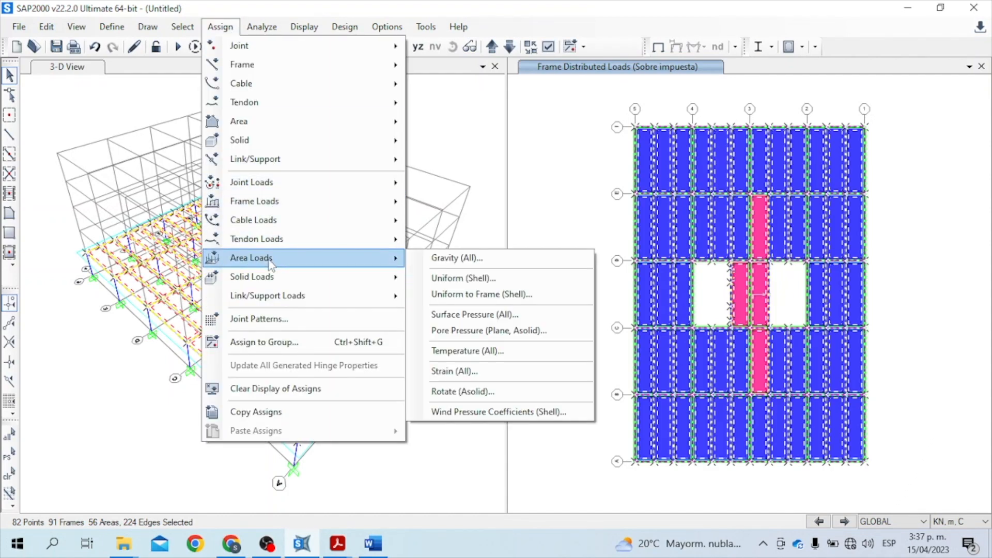
{"action": "left_click", "coordinate": [491, 302]}
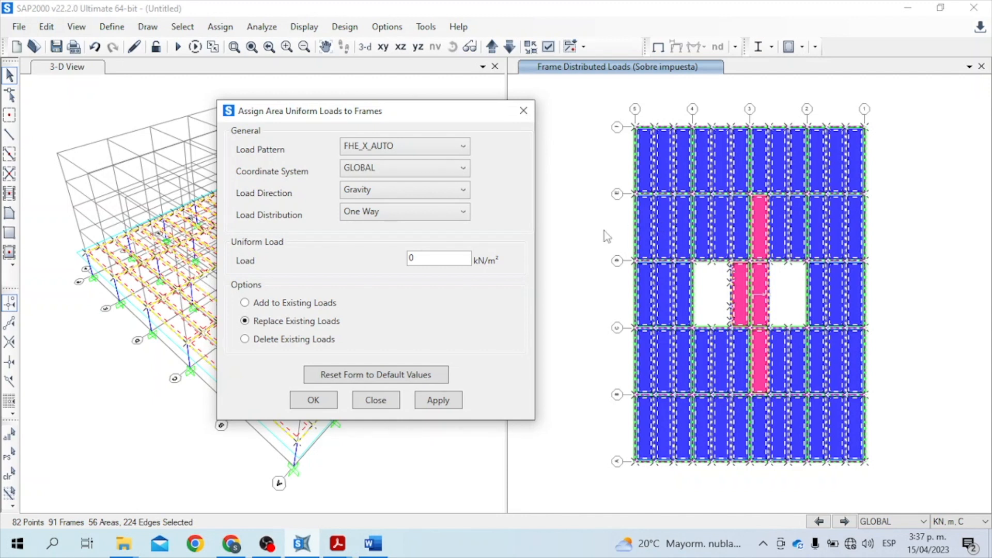
{"action": "left_click", "coordinate": [397, 148]}
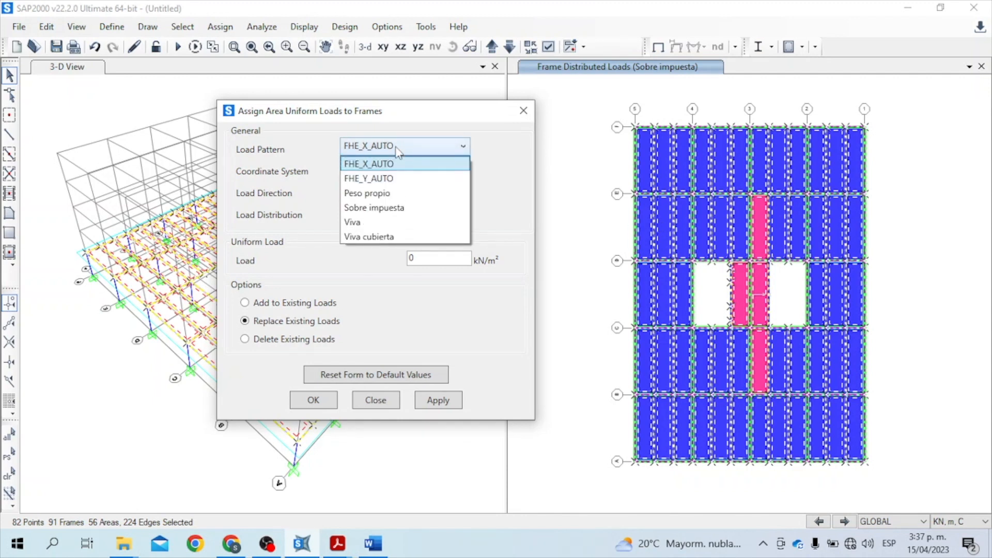
{"action": "left_click", "coordinate": [385, 209]}
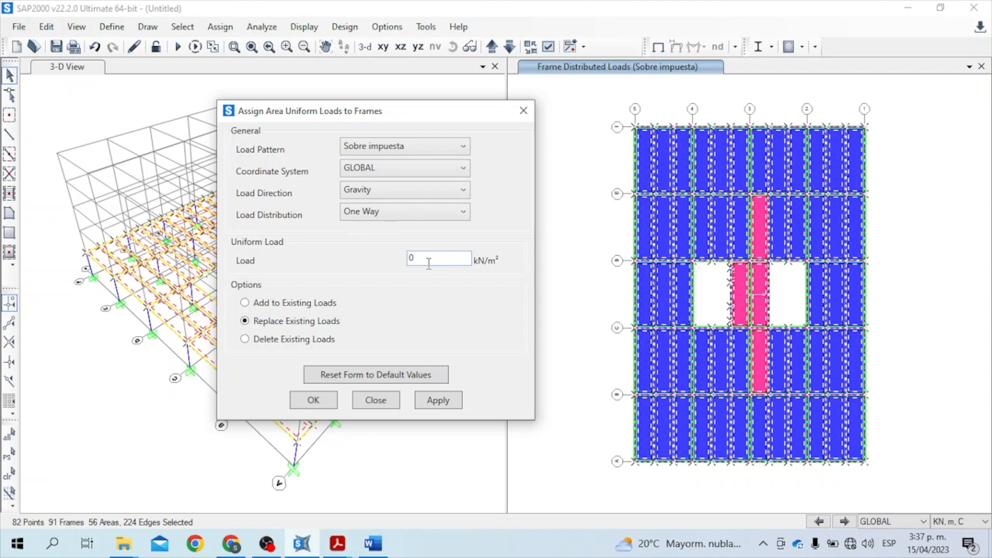
{"action": "mouse_move", "coordinate": [338, 543]}
{"action": "left_click", "coordinate": [370, 481]}
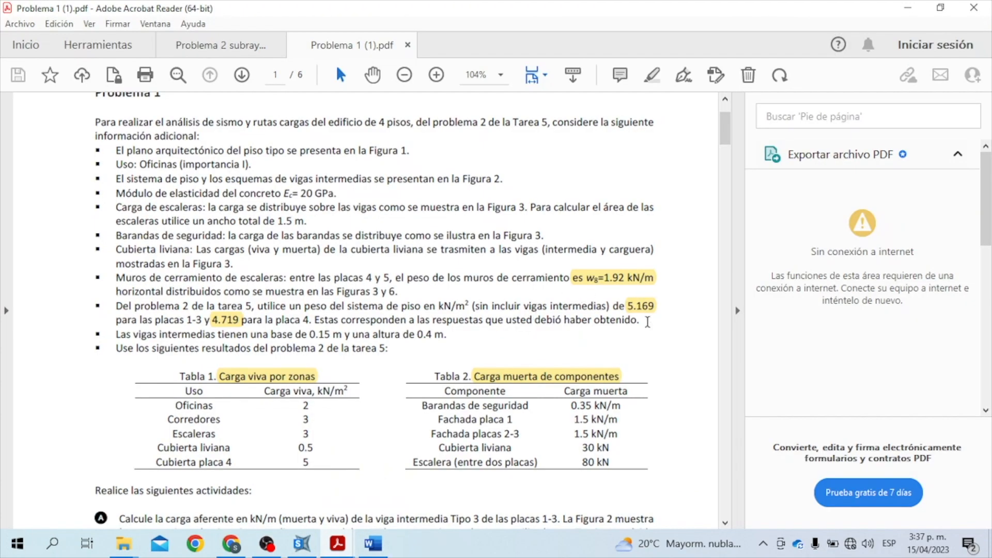
{"action": "left_click", "coordinate": [303, 543]}
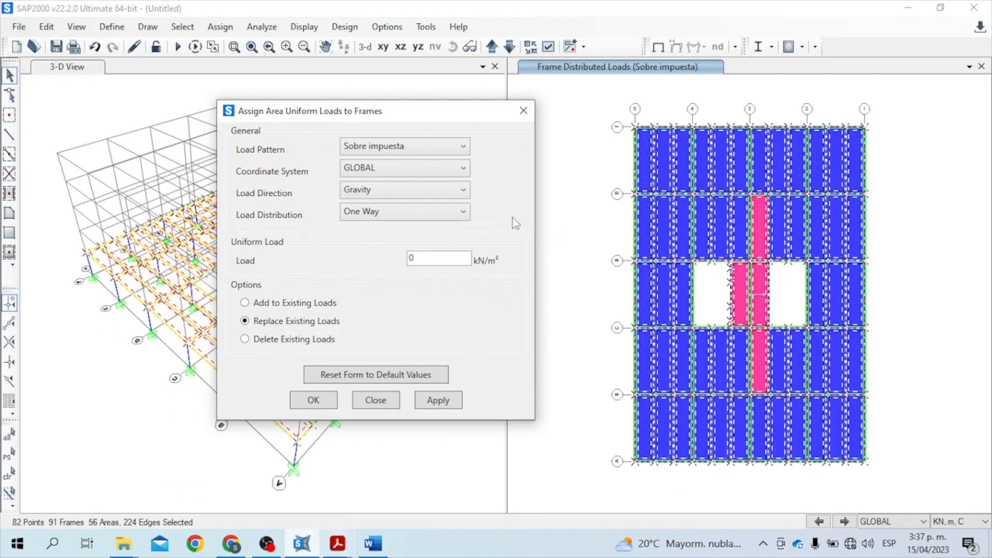
{"action": "double_click", "coordinate": [449, 254]}
{"action": "type", "text": "5.169"}
{"action": "left_click", "coordinate": [325, 398]}
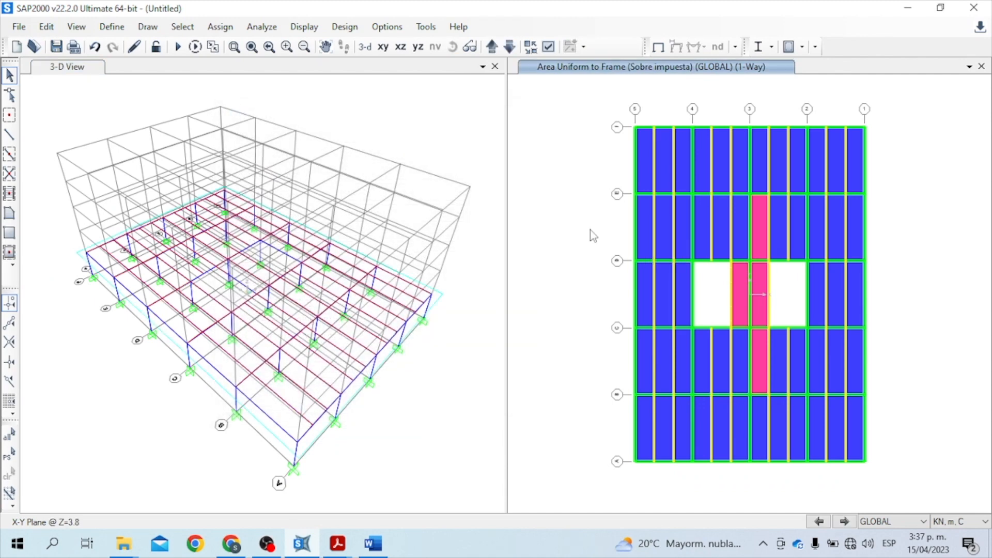
Check the live loads by zone in Tabla 1 of the Problema 1 PDF and return to SAP2000.
{"action": "mouse_move", "coordinate": [337, 544]}
{"action": "left_click", "coordinate": [449, 465]}
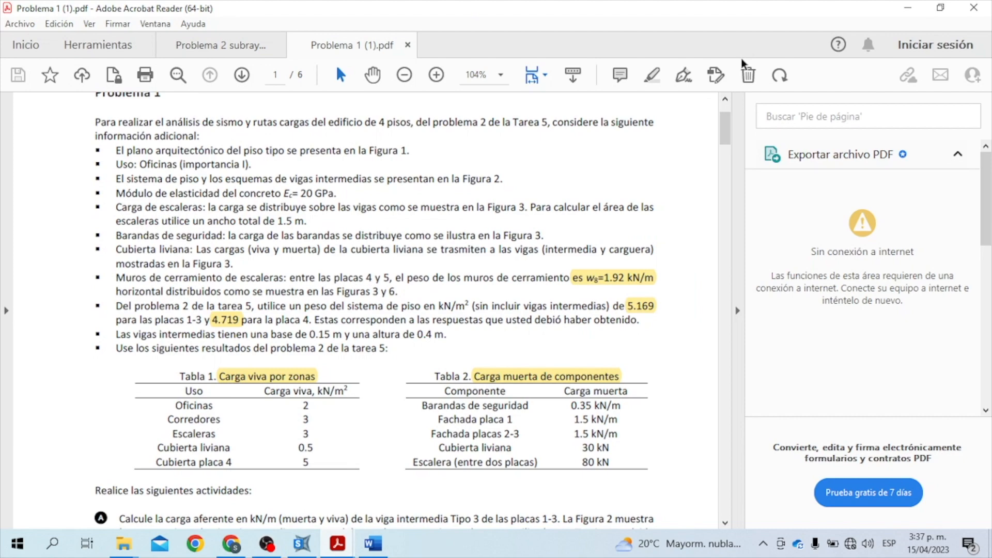
{"action": "mouse_move", "coordinate": [725, 127]}
{"action": "left_mouse_down"}
{"action": "mouse_move", "coordinate": [725, 350]}
{"action": "mouse_move", "coordinate": [744, 398]}
{"action": "mouse_move", "coordinate": [724, 269]}
{"action": "mouse_move", "coordinate": [747, 173]}
{"action": "mouse_move", "coordinate": [729, 142]}
{"action": "left_mouse_up"}
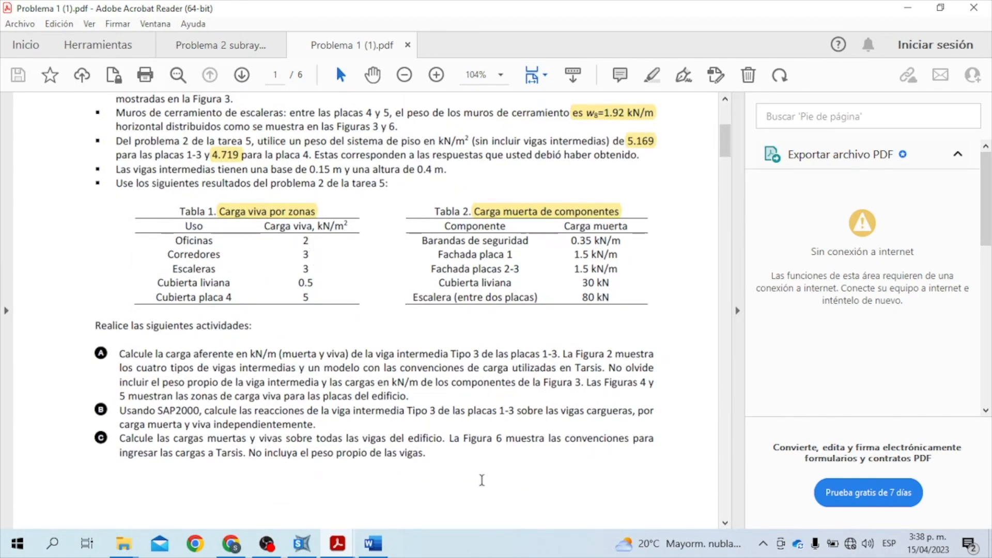
{"action": "left_click", "coordinate": [302, 543]}
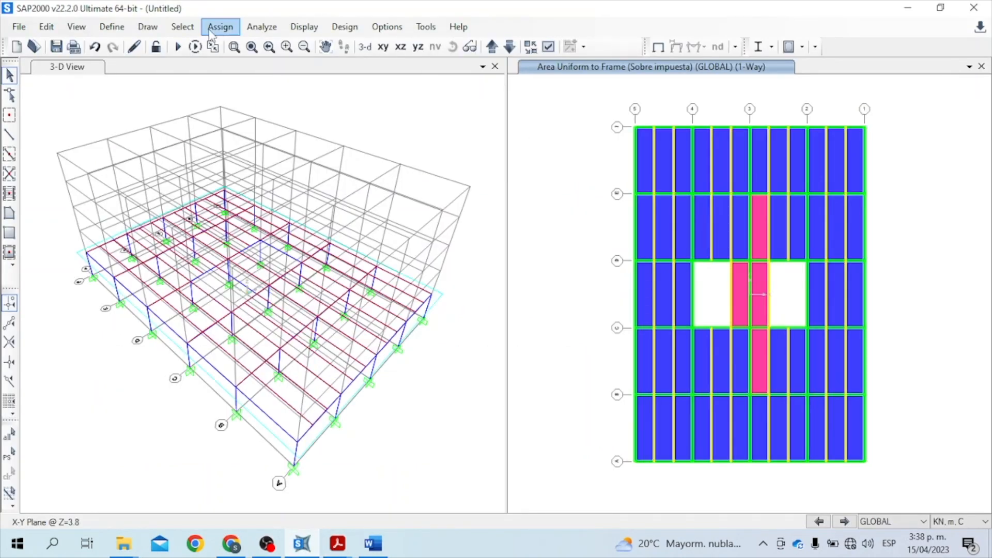
Select all Oficinas areas and assign them a one-way uniform-to-frame gravity load of 2 kN/m² under the Viva load pattern.
{"action": "left_click", "coordinate": [182, 26]}
{"action": "mouse_move", "coordinate": [207, 45]}
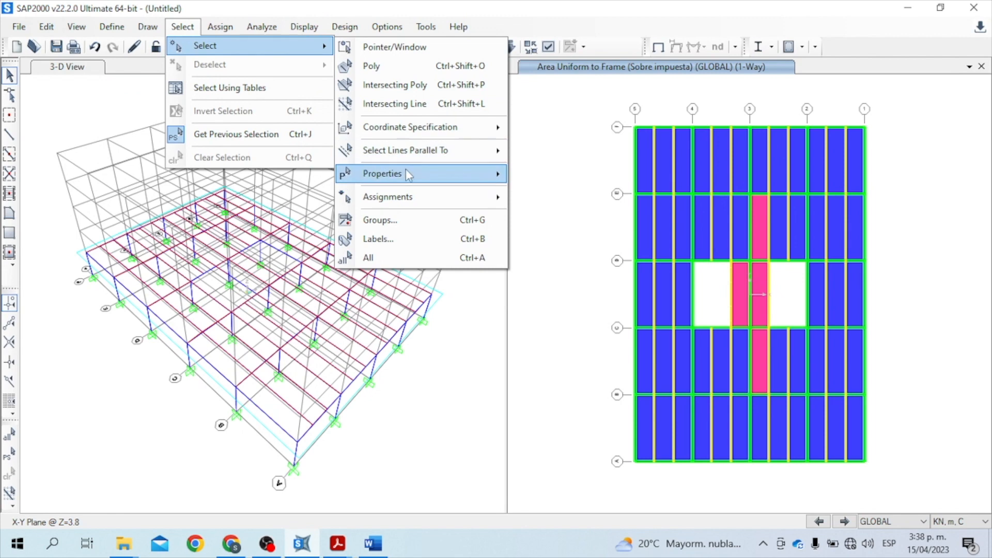
{"action": "mouse_move", "coordinate": [405, 173]}
{"action": "left_click", "coordinate": [556, 249]}
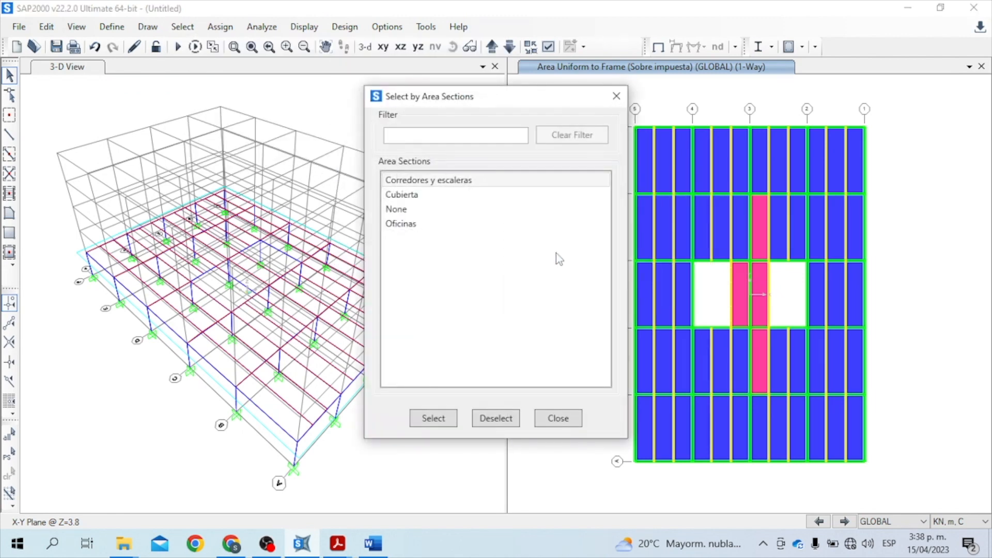
{"action": "left_click", "coordinate": [427, 224]}
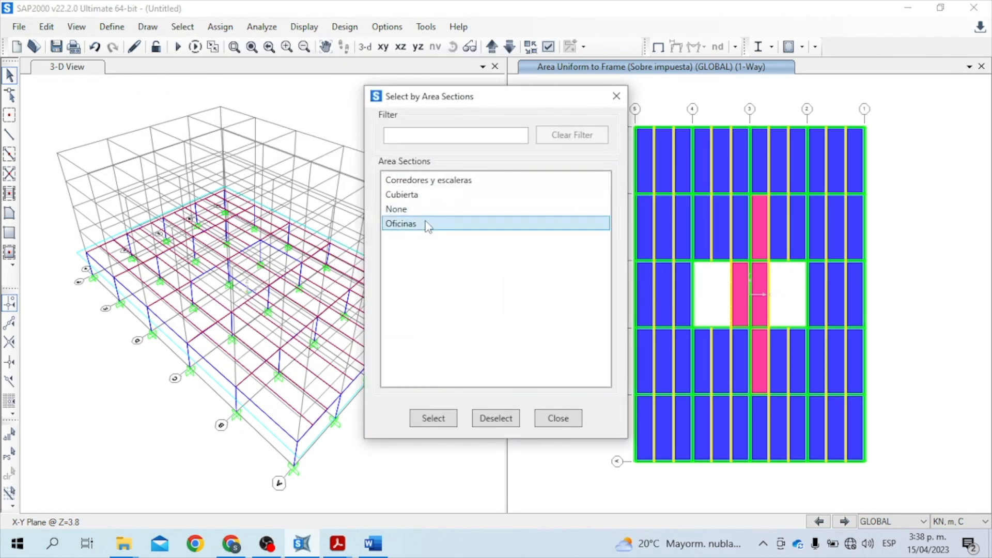
{"action": "left_click", "coordinate": [433, 421]}
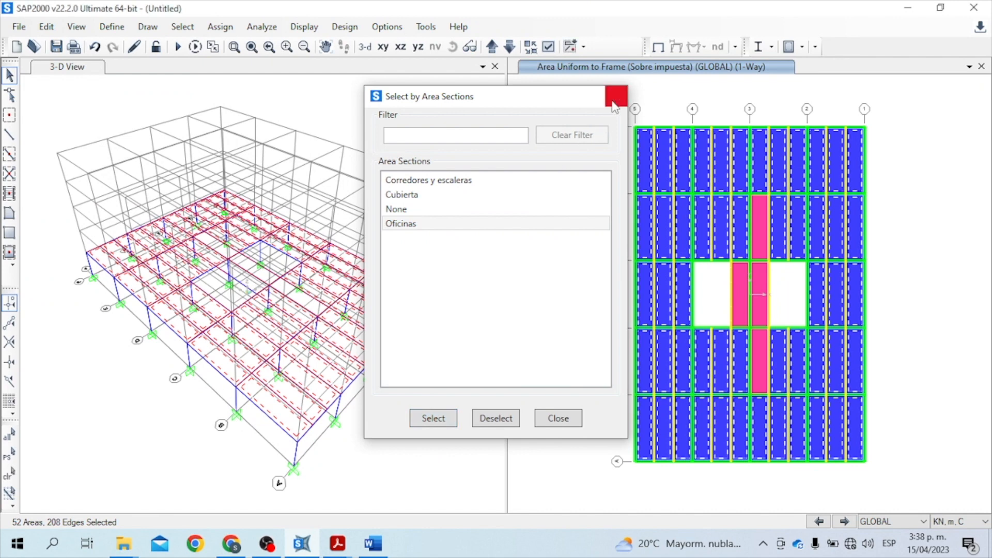
{"action": "left_click", "coordinate": [615, 96]}
{"action": "left_click", "coordinate": [220, 27]}
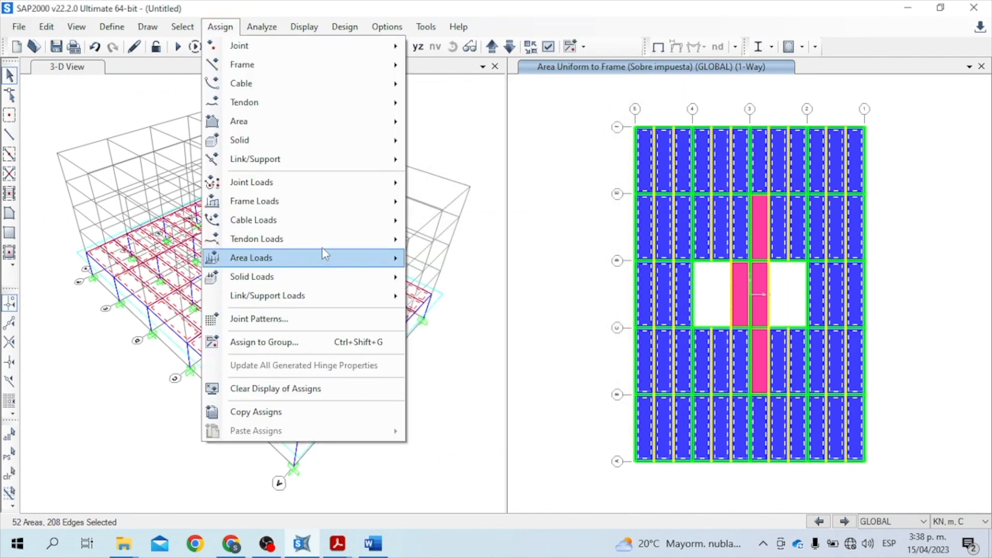
{"action": "mouse_move", "coordinate": [308, 259]}
{"action": "left_click", "coordinate": [469, 297]}
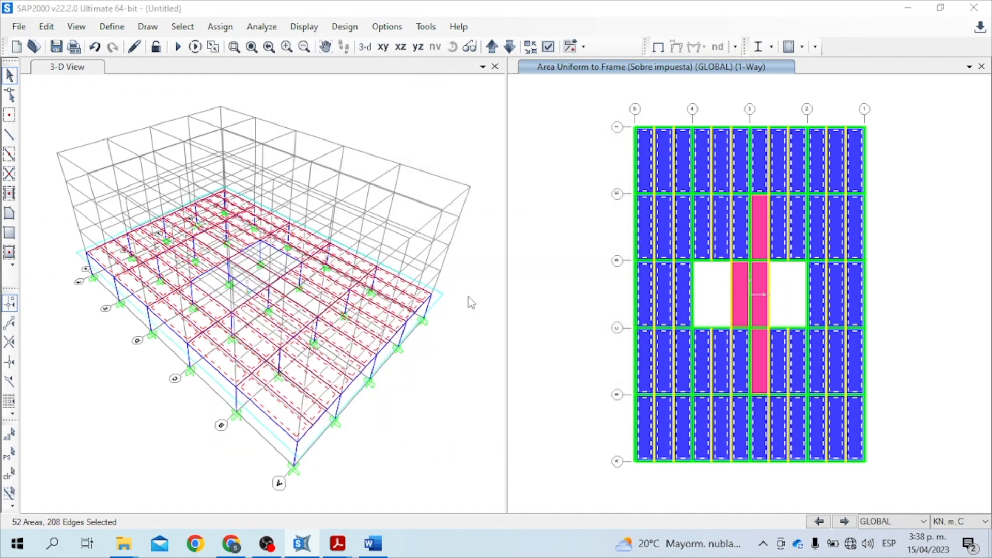
{"action": "double_click", "coordinate": [560, 260]}
{"action": "type", "text": "2"}
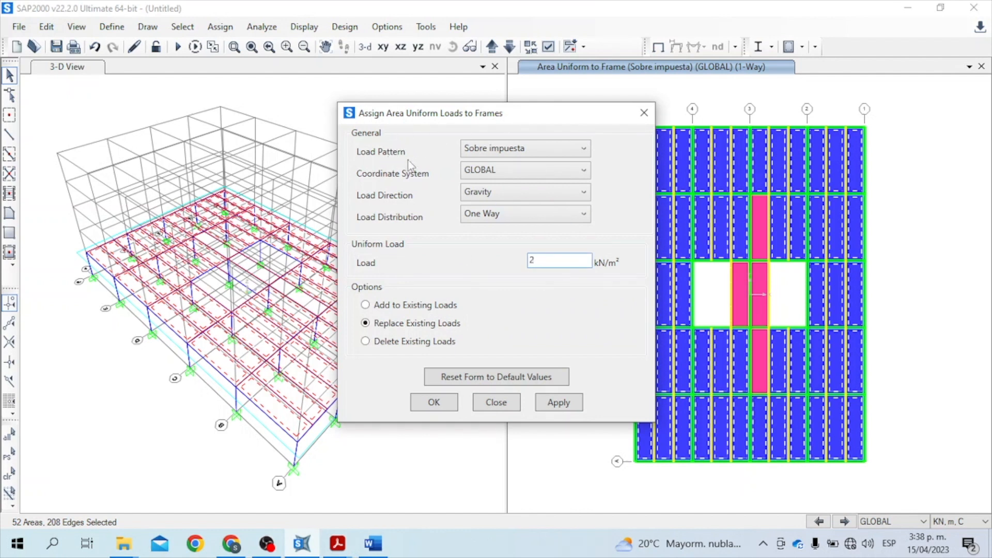
{"action": "left_click", "coordinate": [474, 149]}
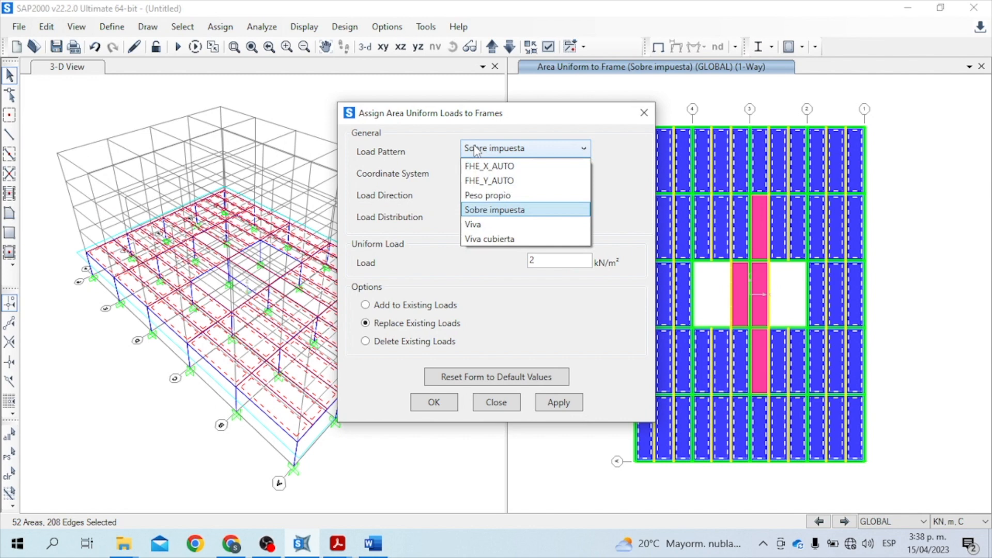
{"action": "left_click", "coordinate": [498, 225]}
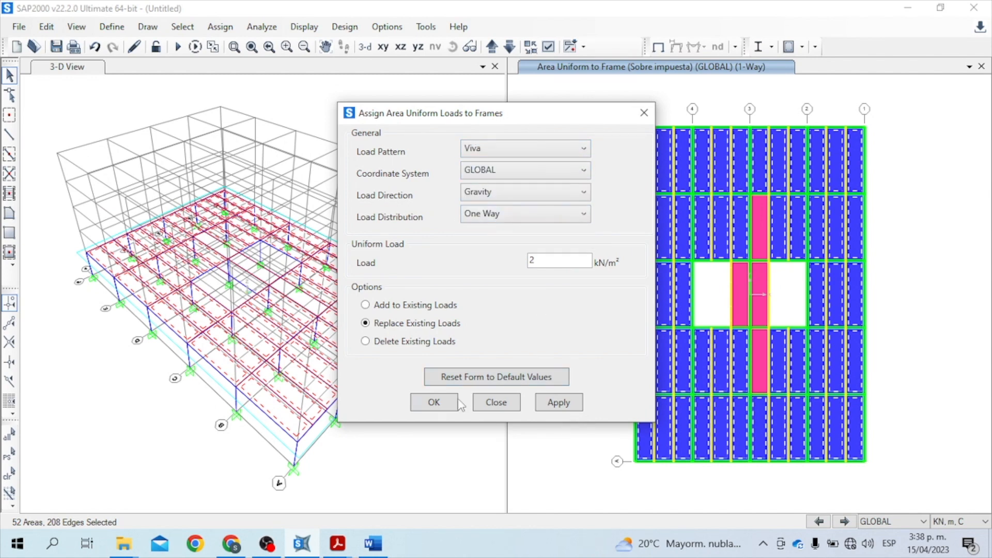
{"action": "left_click", "coordinate": [434, 402]}
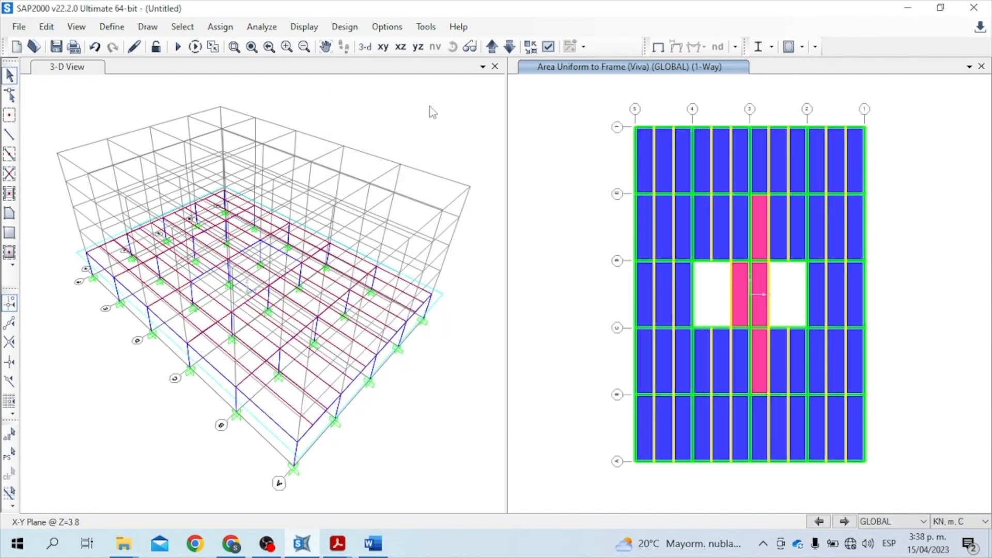
Select all Corredores y escaleras areas and assign them a one-way uniform-to-frame gravity load of 3 kN/m² for Viva.
{"action": "left_click", "coordinate": [183, 27]}
{"action": "mouse_move", "coordinate": [198, 46]}
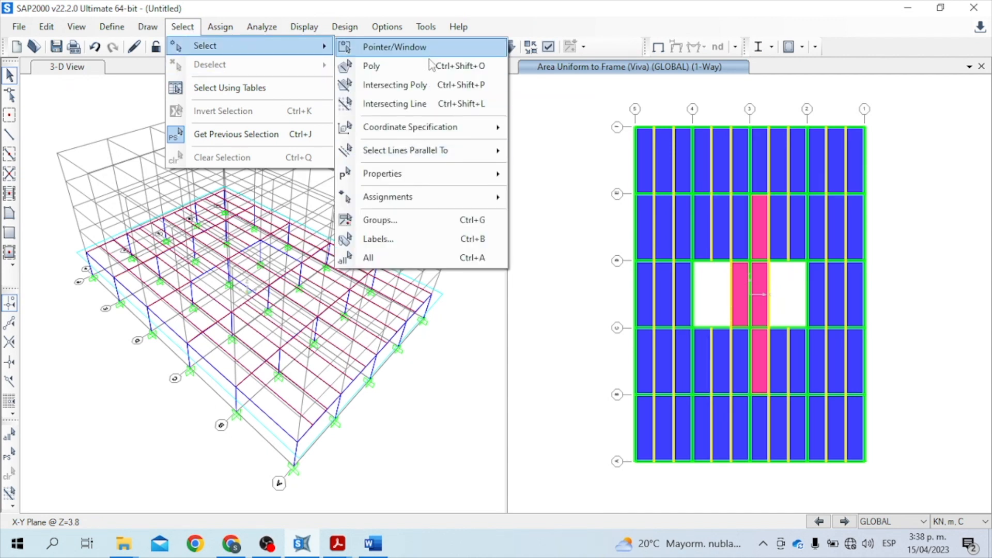
{"action": "mouse_move", "coordinate": [416, 176]}
{"action": "left_click", "coordinate": [577, 250]}
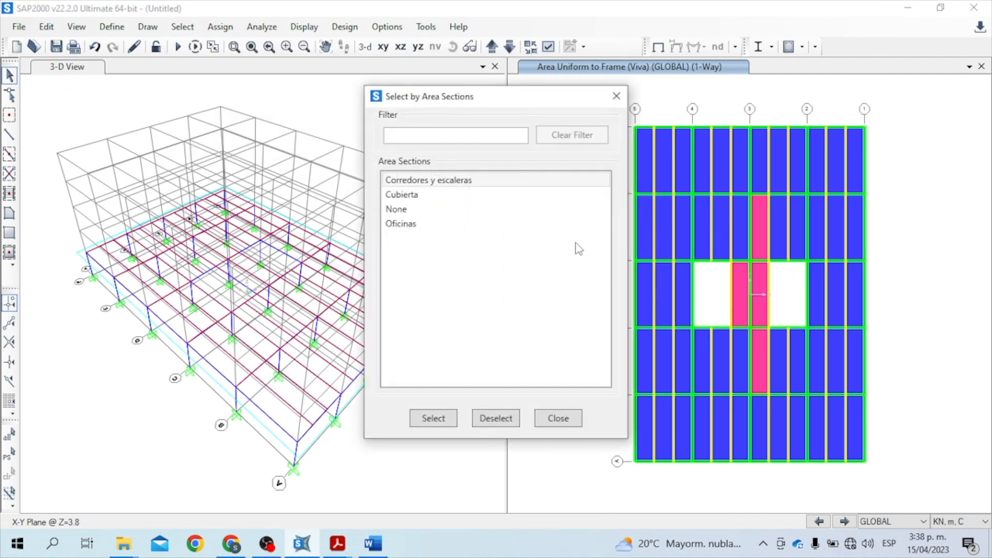
{"action": "left_click", "coordinate": [420, 185]}
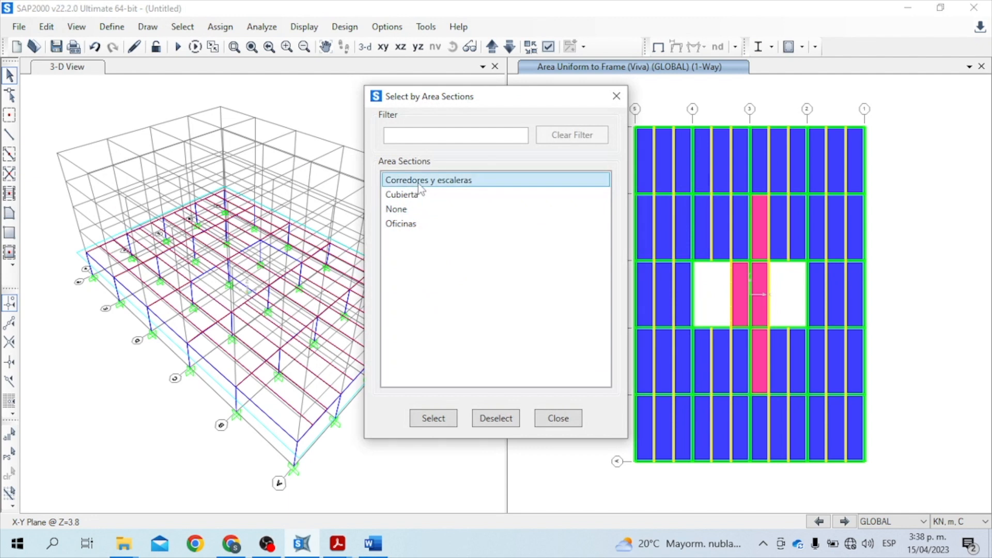
{"action": "left_click", "coordinate": [436, 418]}
{"action": "left_click", "coordinate": [617, 96]}
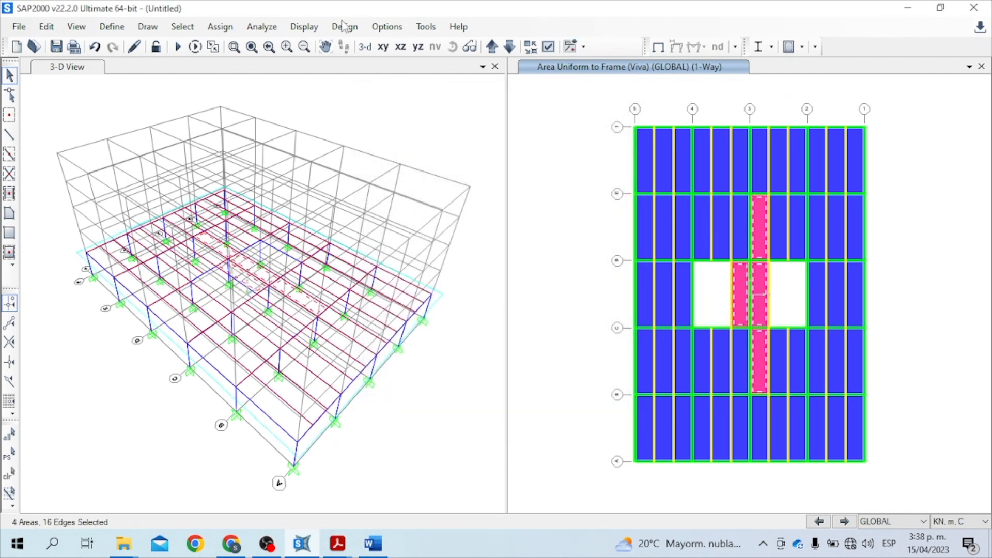
{"action": "left_click", "coordinate": [220, 26]}
{"action": "mouse_move", "coordinate": [373, 266]}
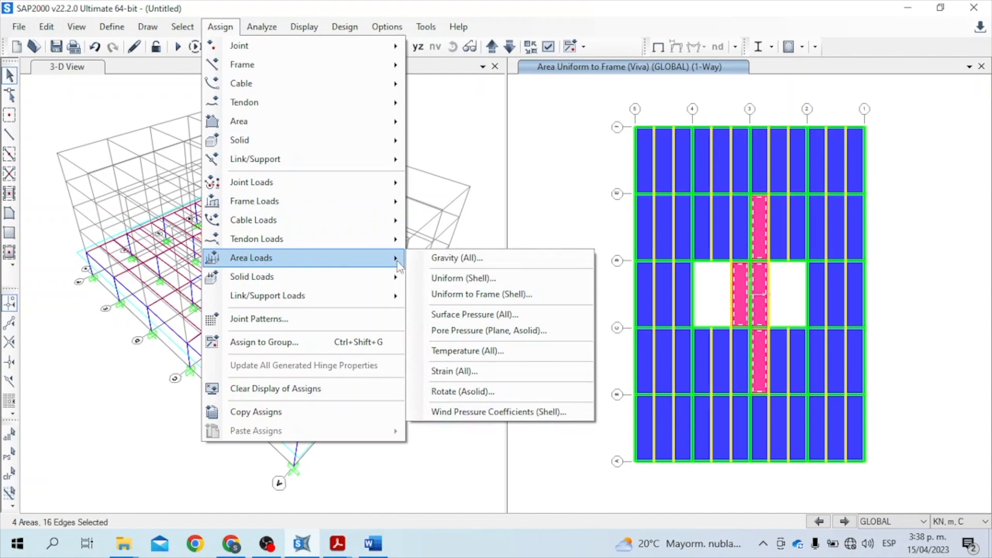
{"action": "left_click", "coordinate": [465, 294]}
{"action": "left_click_drag", "start_coordinate": [554, 257], "coordinate": [521, 266]}
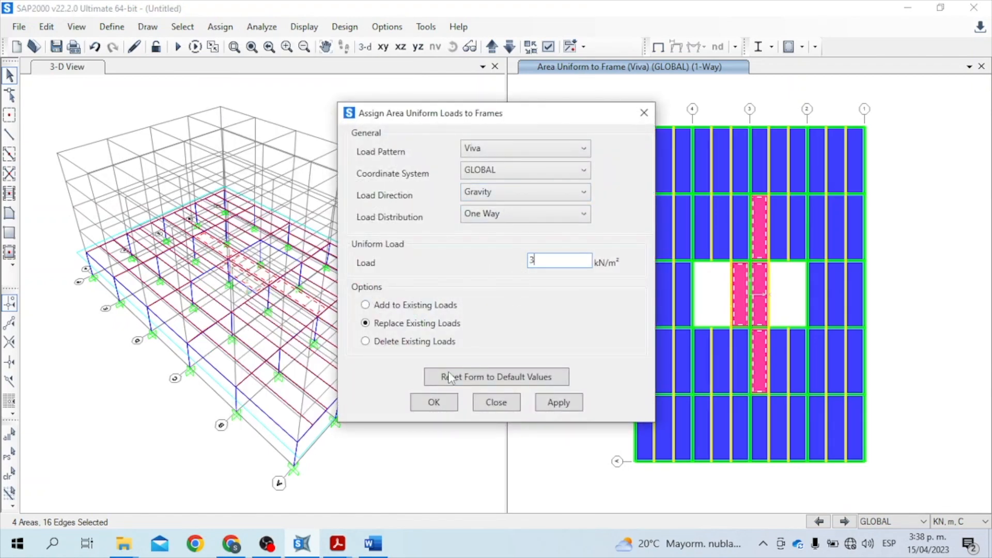
{"action": "left_click", "coordinate": [433, 403]}
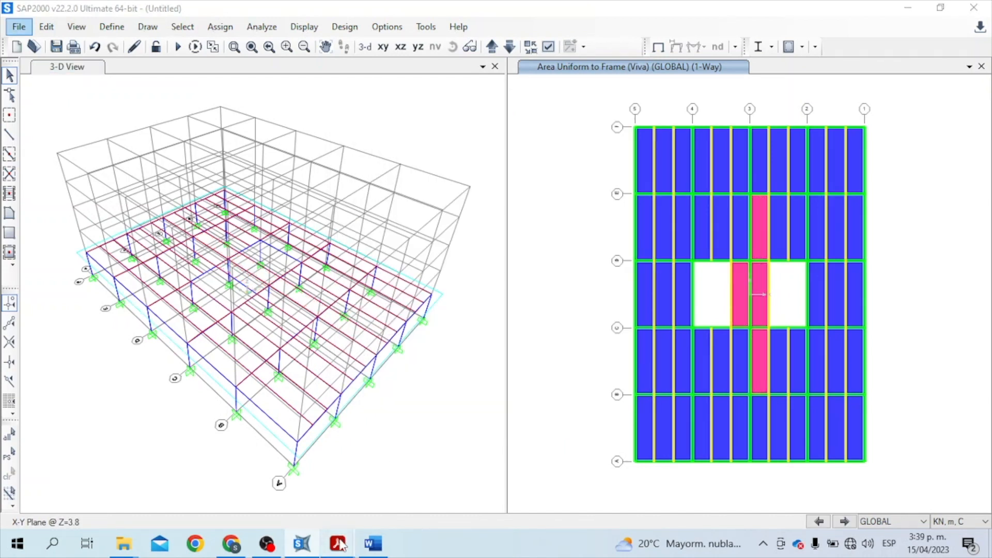
Switch to Problema 1 (1).pdf in Acrobat Reader and examine the load diagrams for the intermediate beams.
{"action": "mouse_move", "coordinate": [338, 543]}
{"action": "left_click", "coordinate": [366, 505]}
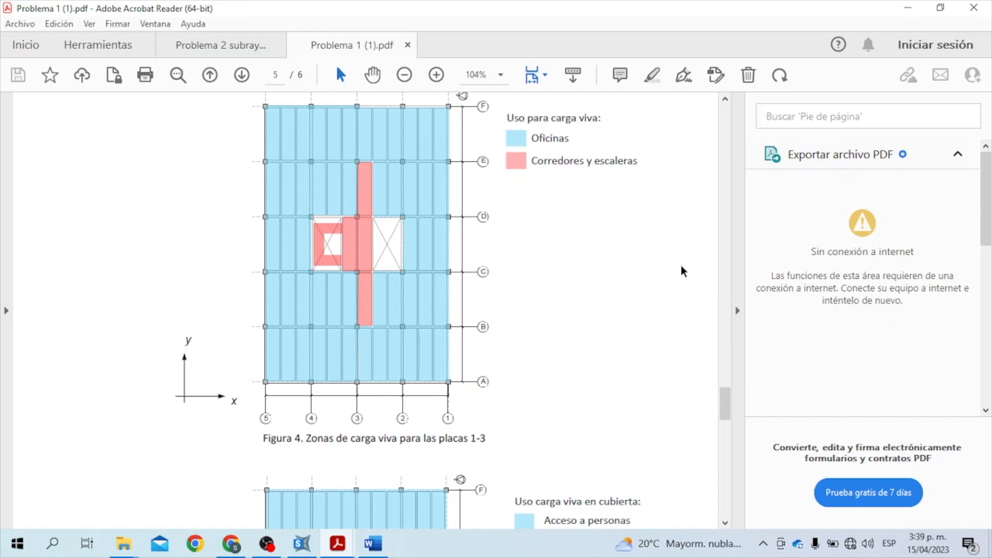
{"action": "left_click_drag", "start_coordinate": [725, 403], "coordinate": [747, 285]}
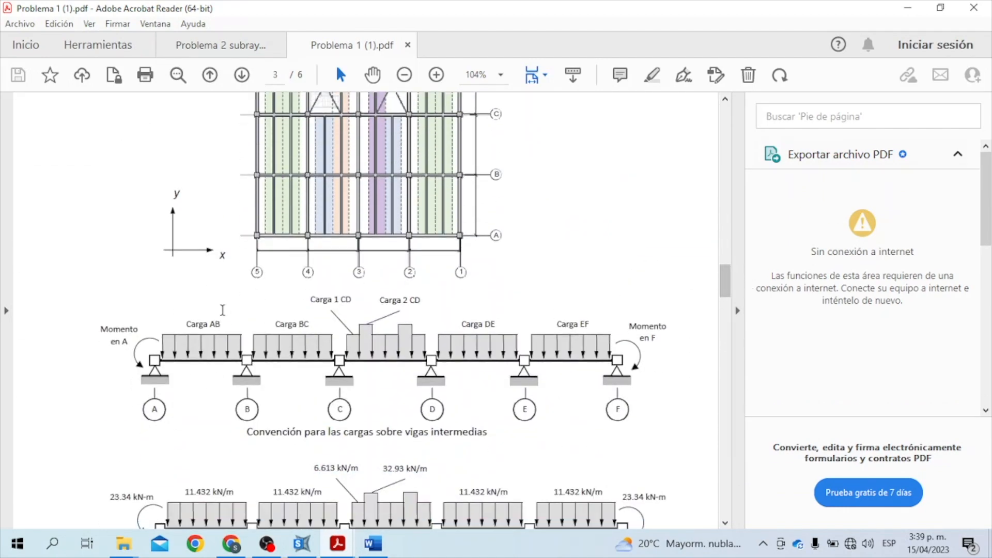
{"action": "scroll", "coordinate": [351, 392], "scroll_direction": "down", "scroll_amount": 1}
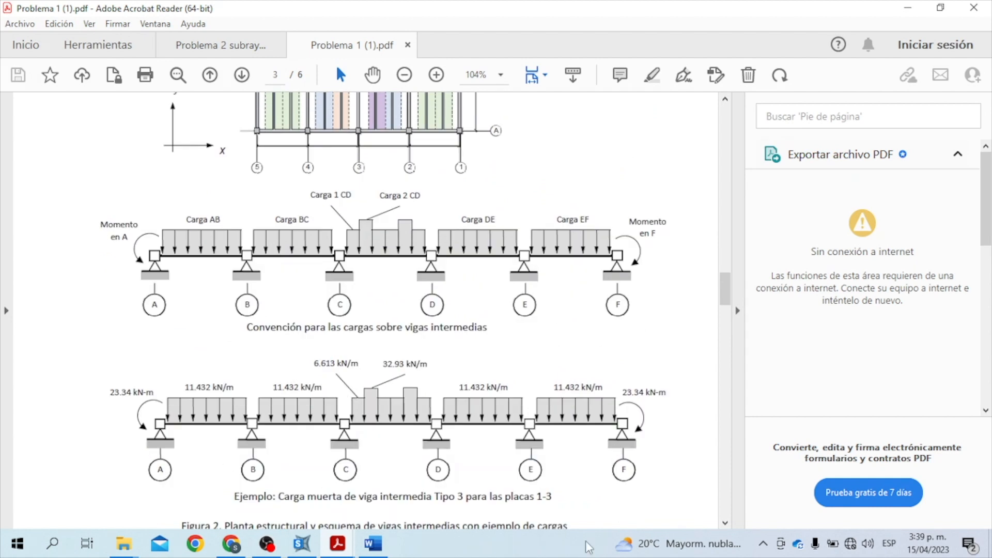
{"action": "key", "text": "alt"}
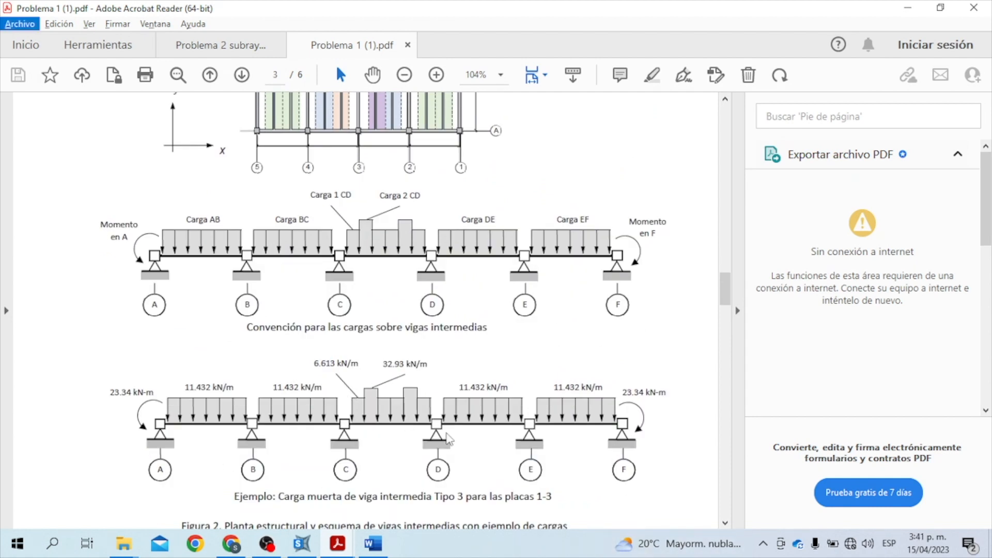
Return to SAP2000 and assign an 18.75 kN/m Viva distributed load to the two end segments of the joist beside the stair opening.
{"action": "left_click", "coordinate": [302, 544]}
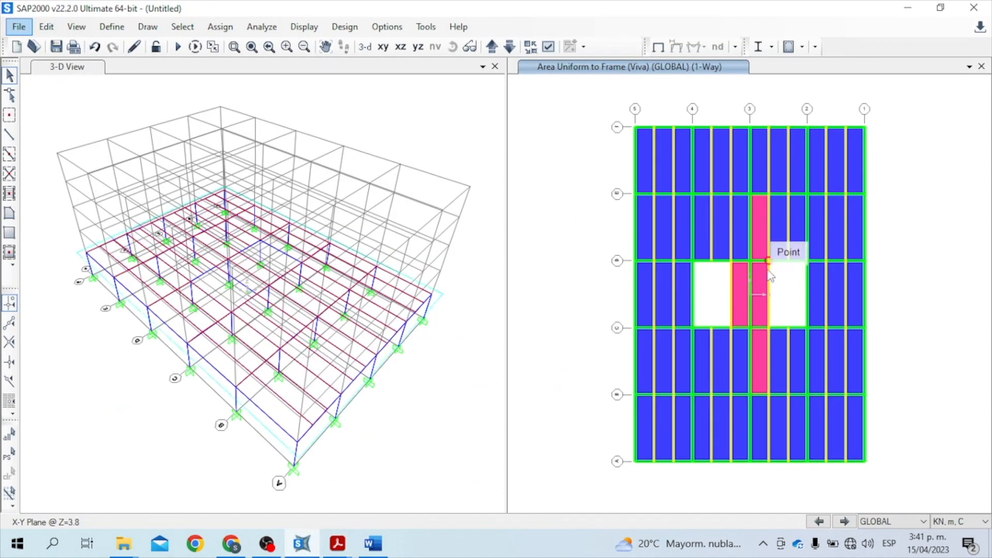
{"action": "scroll", "coordinate": [734, 310], "scroll_direction": "up", "scroll_amount": 3}
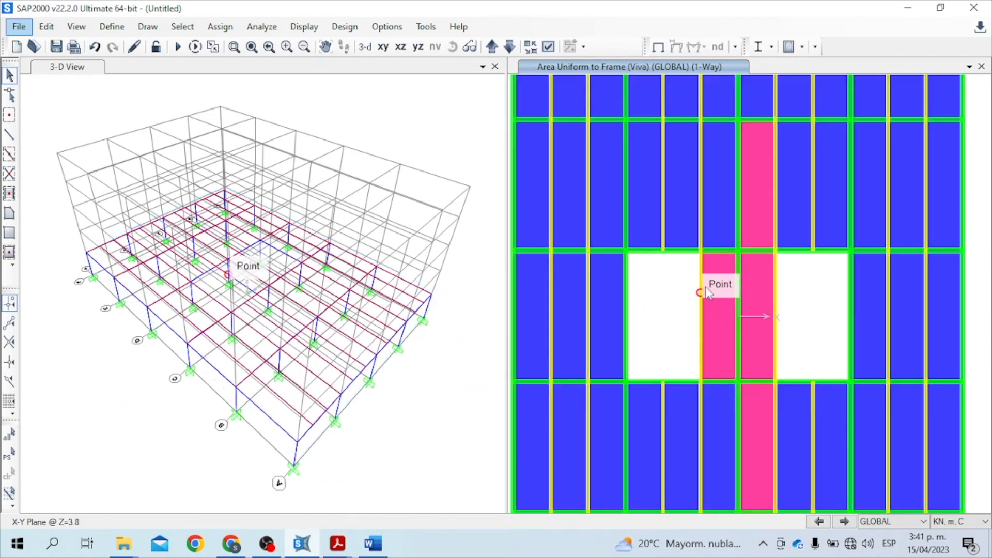
{"action": "left_click", "coordinate": [701, 280]}
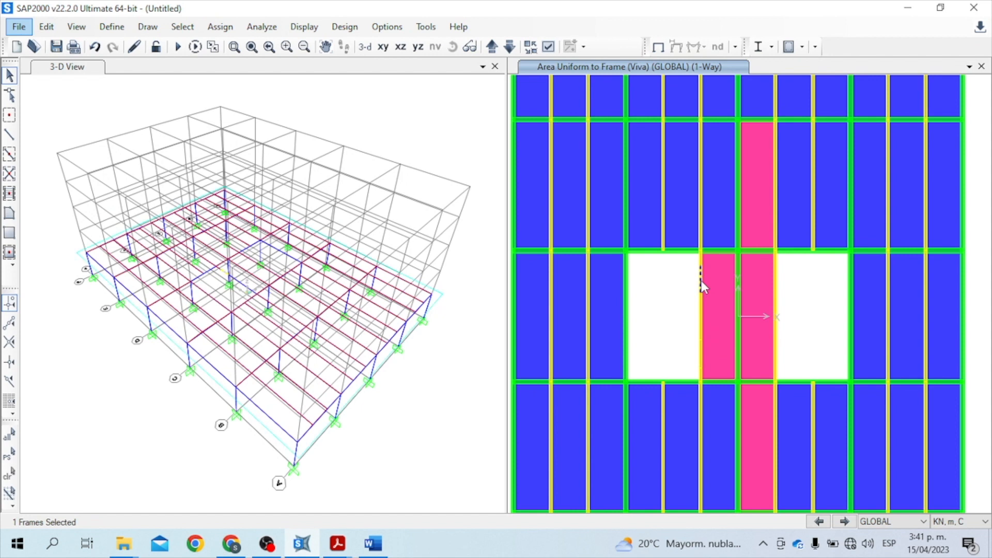
{"action": "left_click", "coordinate": [703, 327]}
{"action": "left_click", "coordinate": [220, 27]}
{"action": "mouse_move", "coordinate": [228, 202]}
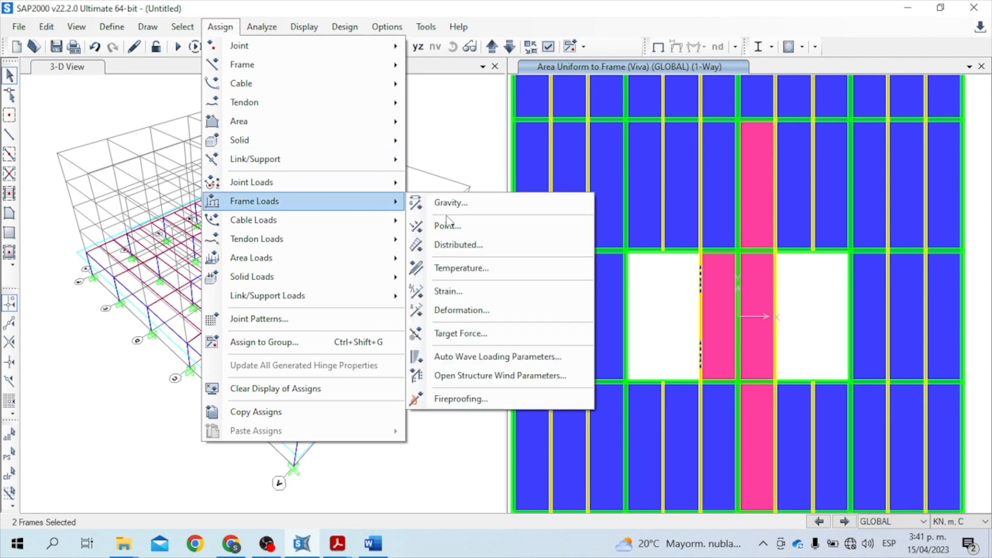
{"action": "left_click", "coordinate": [456, 246]}
{"action": "left_click", "coordinate": [454, 162]}
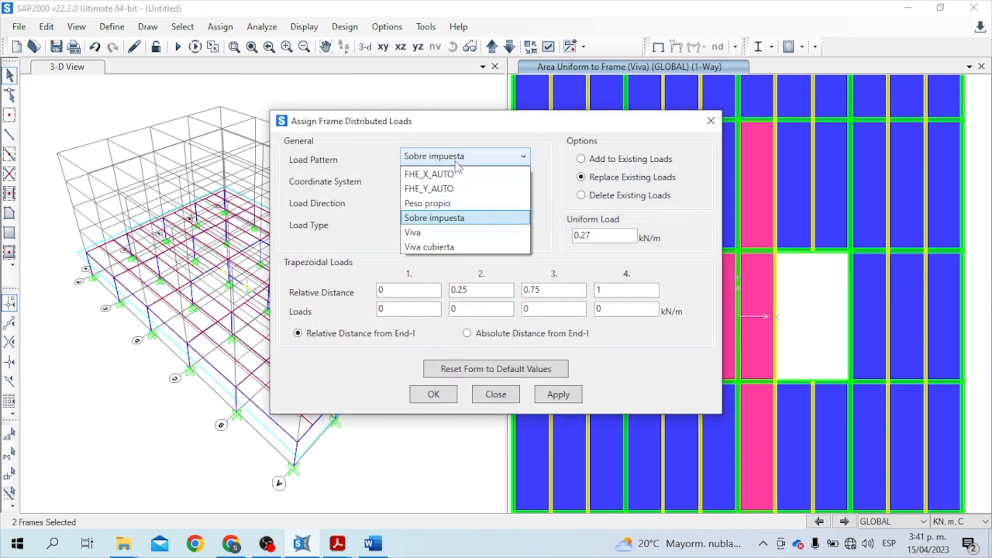
{"action": "left_click", "coordinate": [442, 230]}
{"action": "double_click", "coordinate": [601, 234]}
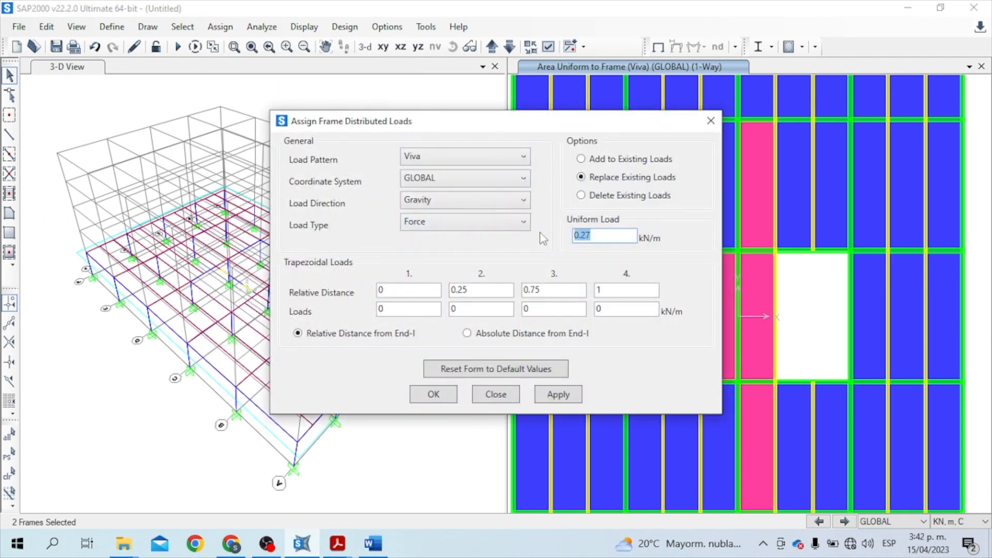
{"action": "type", "text": "18.75"}
{"action": "left_click", "coordinate": [434, 396]}
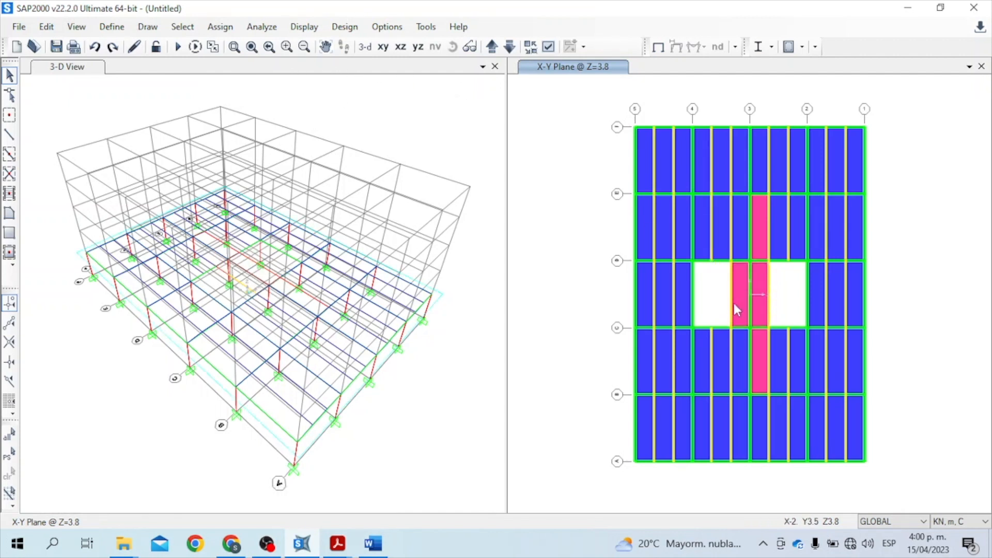
Join the five frame segments of the joist between the stair opening and the corridor into one frame.
{"action": "left_click", "coordinate": [235, 48]}
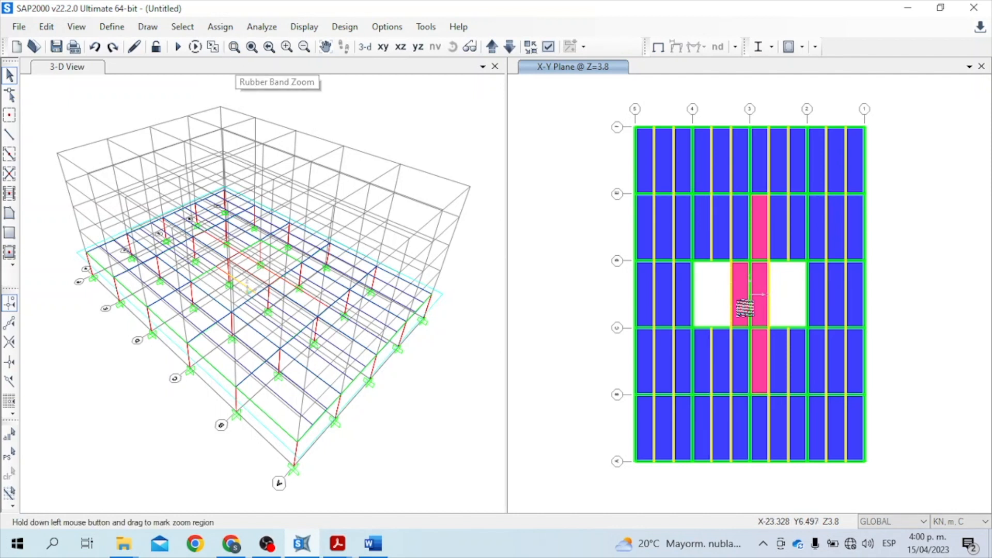
{"action": "left_click_drag", "start_coordinate": [712, 247], "coordinate": [748, 340]}
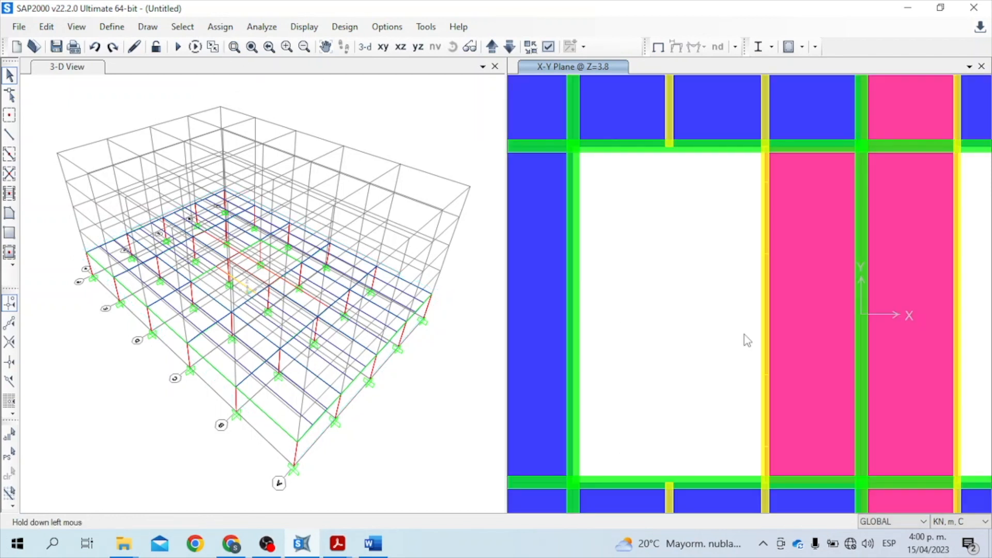
{"action": "left_click", "coordinate": [766, 176]}
{"action": "left_click", "coordinate": [763, 269]}
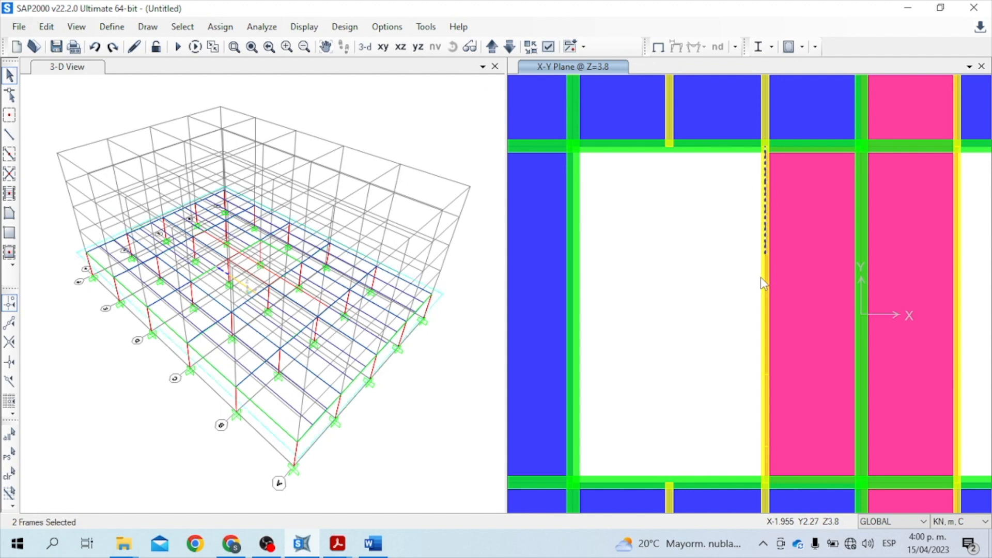
{"action": "left_click", "coordinate": [767, 362]}
{"action": "left_click", "coordinate": [765, 409]}
{"action": "left_click", "coordinate": [766, 458]}
{"action": "left_click", "coordinate": [46, 27]}
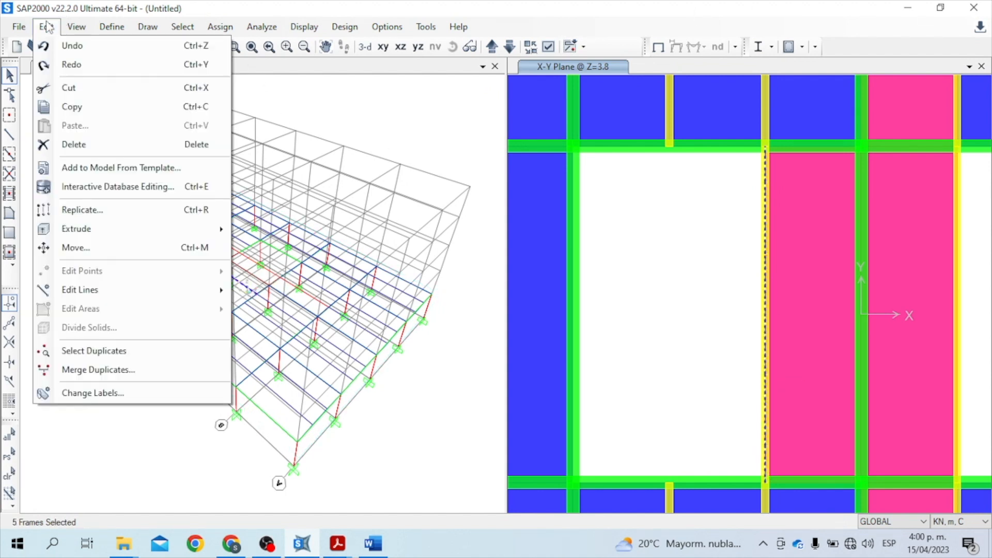
{"action": "mouse_move", "coordinate": [88, 289]}
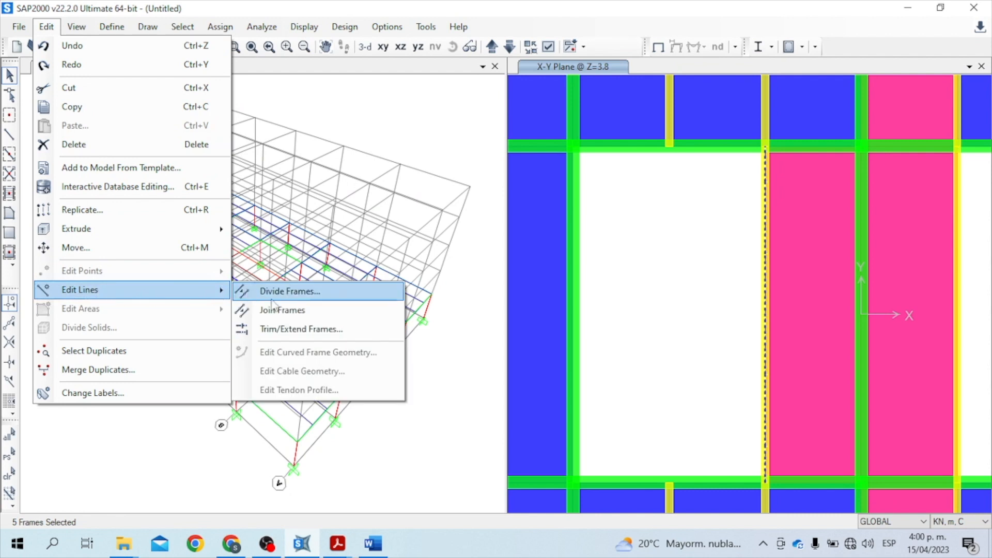
{"action": "left_click", "coordinate": [297, 312]}
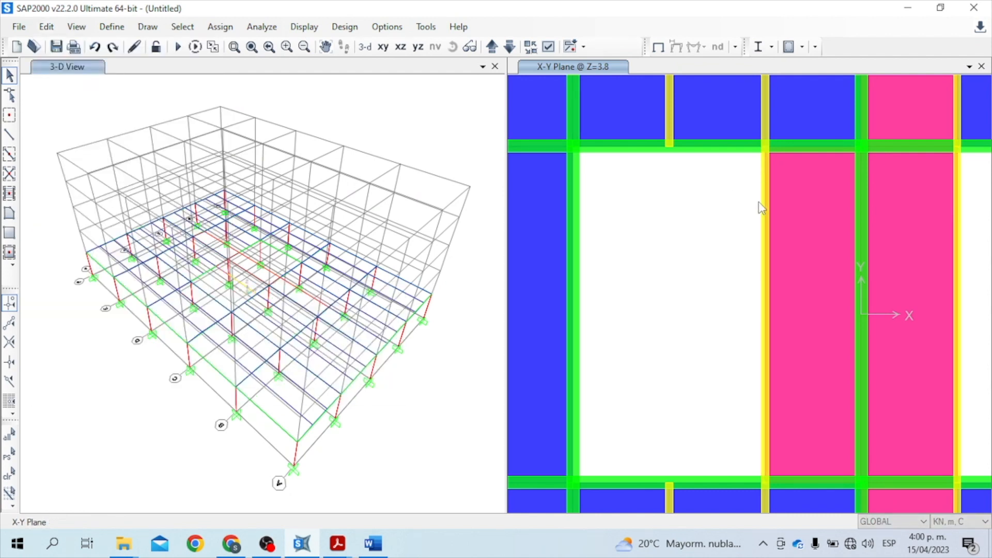
{"action": "left_click", "coordinate": [769, 232]}
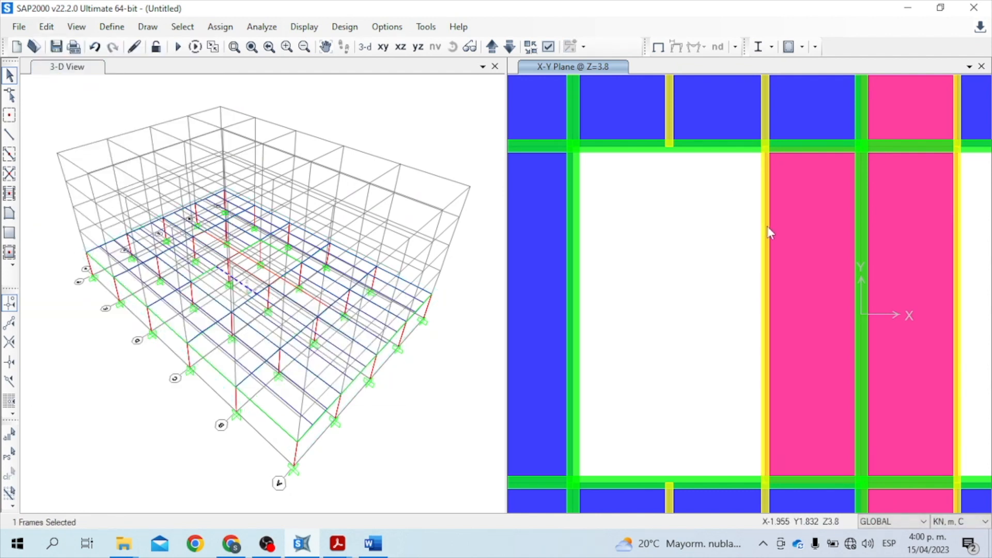
Select the entire floor plan at Z=3.8 and replicate it linearly with dz 3.4 and 4 copies.
{"action": "left_click", "coordinate": [765, 323]}
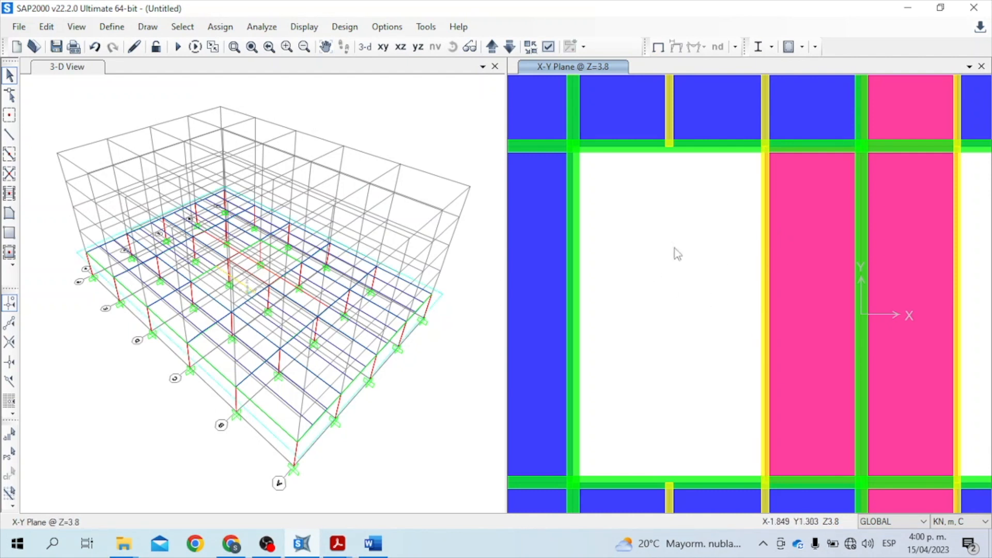
{"action": "left_click", "coordinate": [252, 47]}
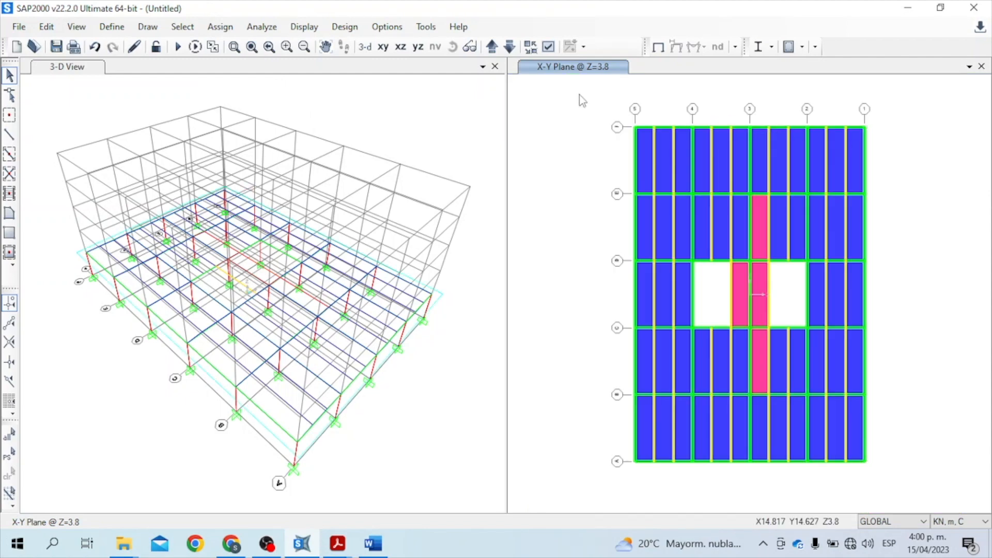
{"action": "left_click_drag", "start_coordinate": [547, 83], "coordinate": [921, 476]}
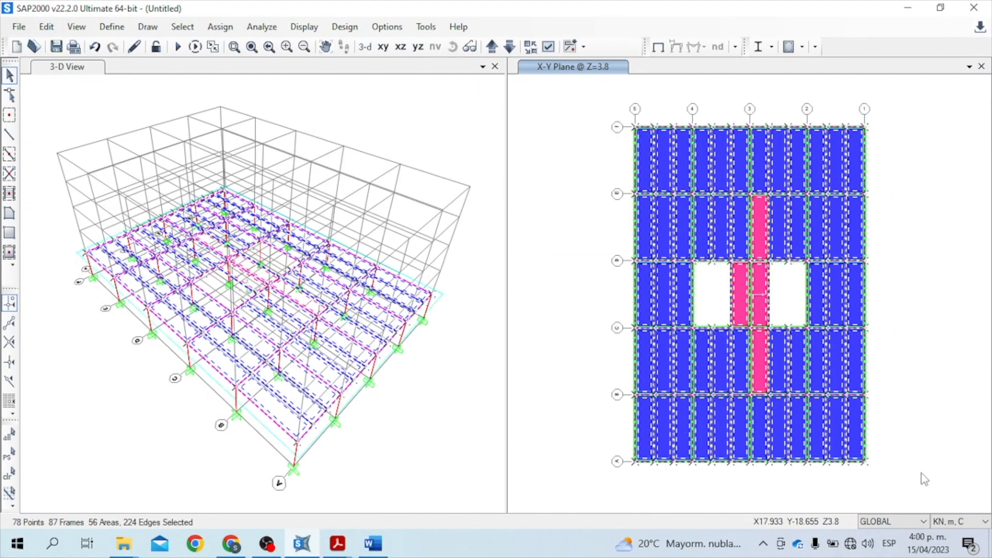
{"action": "key", "text": "ctrl+r"}
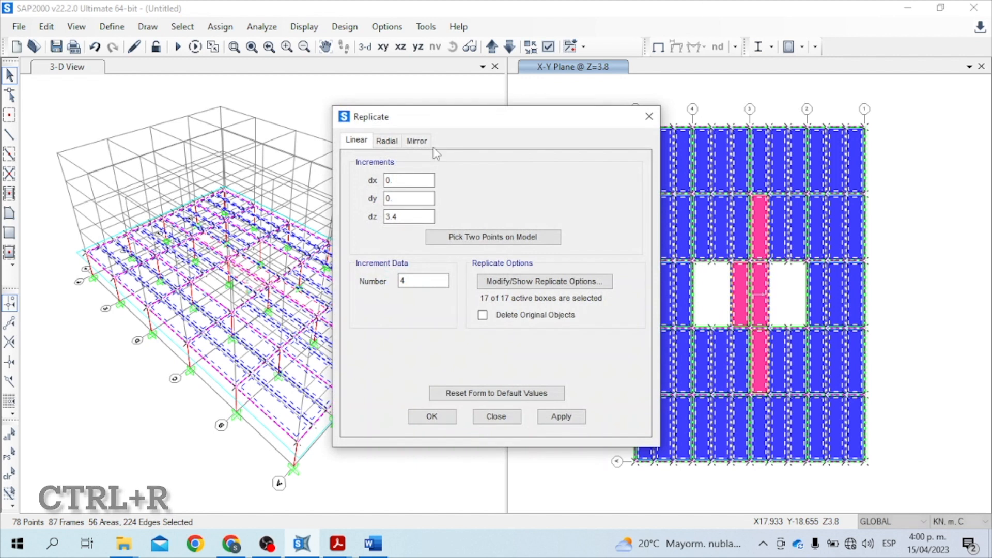
{"action": "left_click", "coordinate": [405, 178]}
{"action": "left_click", "coordinate": [419, 201]}
{"action": "left_click", "coordinate": [417, 216]}
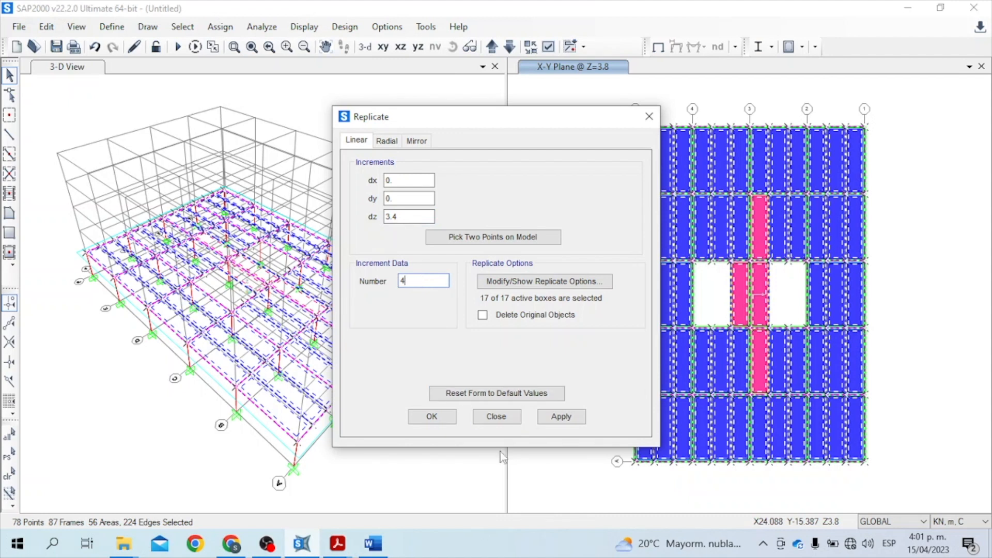
{"action": "left_click", "coordinate": [450, 417]}
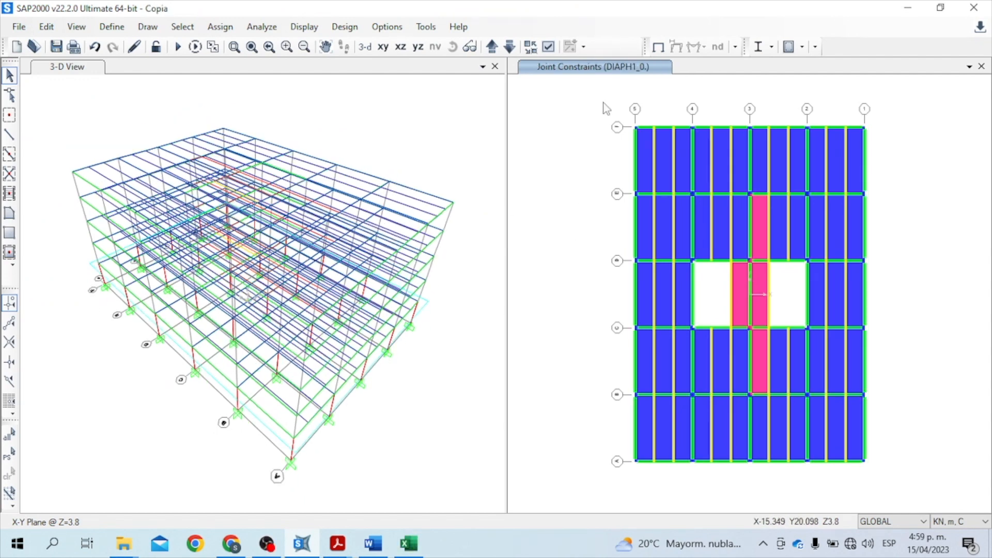
Select the joints along the five column axes at Z=3.8 and extrude them vertically into Columna 60x60 frames, with dy 0 and number 4.
{"action": "left_click_drag", "start_coordinate": [602, 103], "coordinate": [645, 474]}
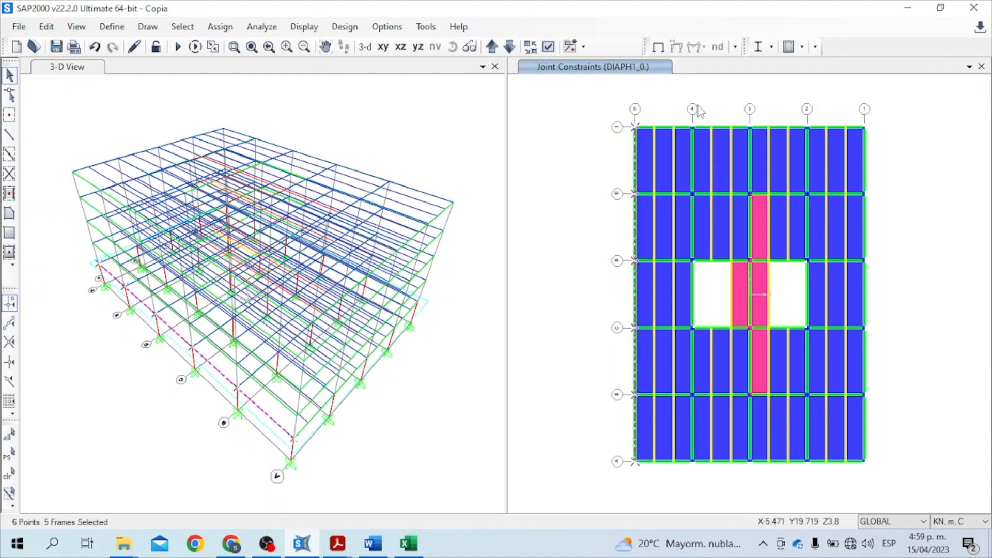
{"action": "mouse_move", "coordinate": [683, 109]}
{"action": "left_mouse_down"}
{"action": "mouse_move", "coordinate": [704, 251]}
{"action": "mouse_move", "coordinate": [699, 484]}
{"action": "left_mouse_up"}
{"action": "left_click_drag", "start_coordinate": [744, 99], "coordinate": [758, 467]}
{"action": "left_click_drag", "start_coordinate": [801, 104], "coordinate": [823, 476]}
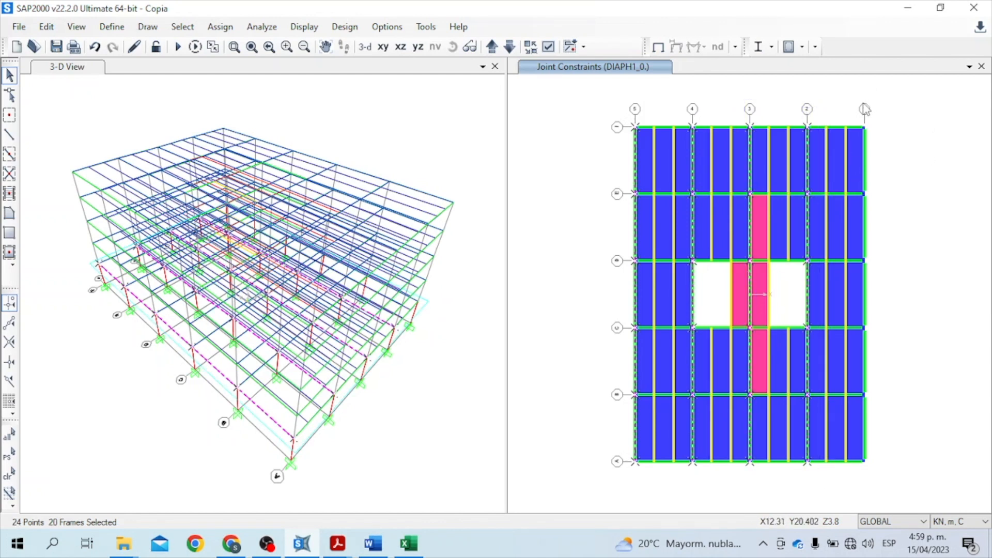
{"action": "left_click_drag", "start_coordinate": [860, 105], "coordinate": [883, 482]}
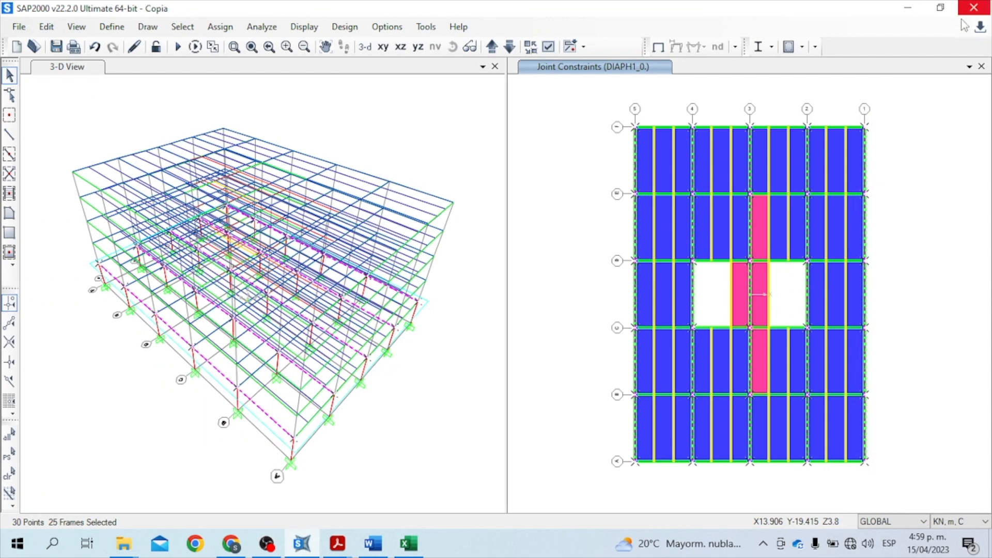
{"action": "left_click", "coordinate": [46, 26]}
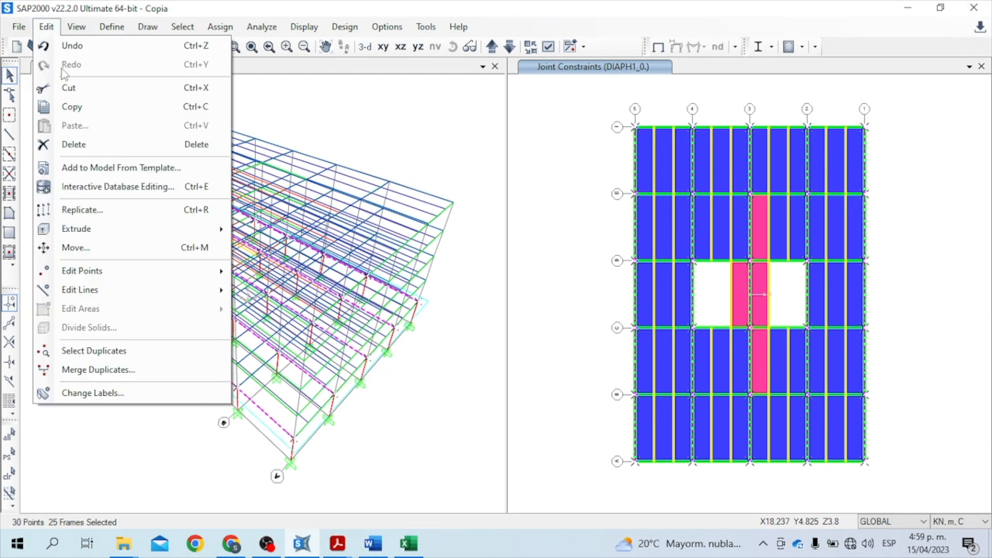
{"action": "mouse_move", "coordinate": [217, 229]}
{"action": "left_click", "coordinate": [308, 229]}
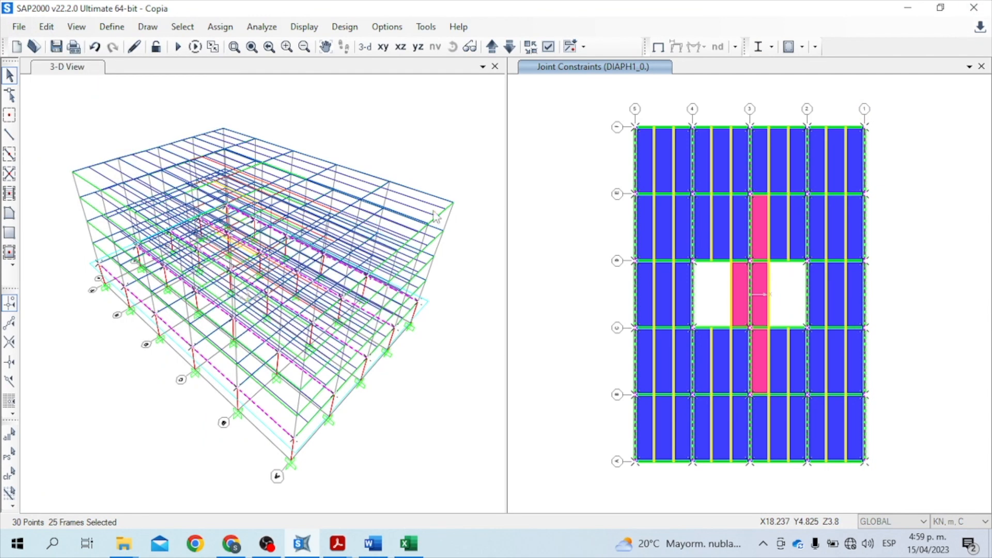
{"action": "left_click_drag", "start_coordinate": [536, 114], "coordinate": [486, 124]}
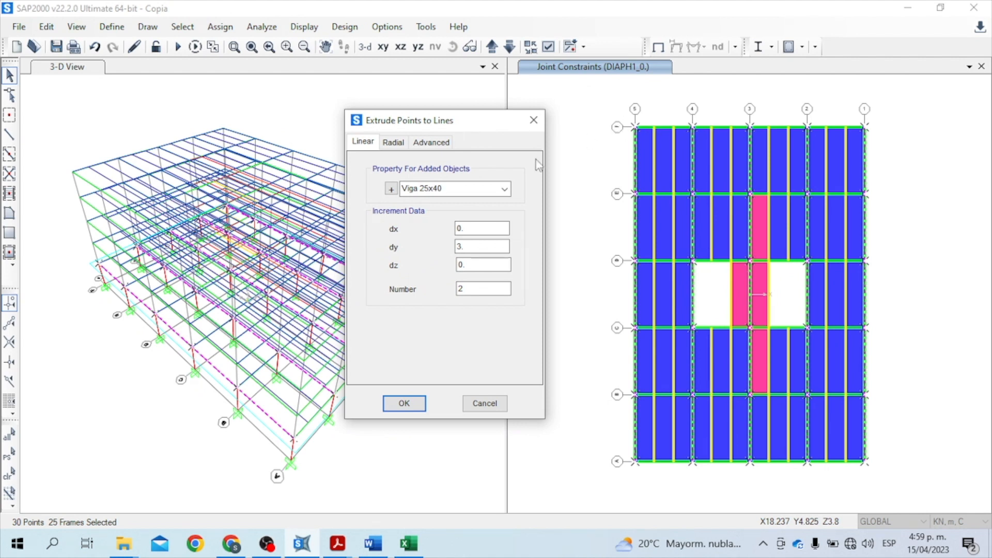
{"action": "left_click", "coordinate": [504, 190]}
{"action": "left_click", "coordinate": [456, 224]}
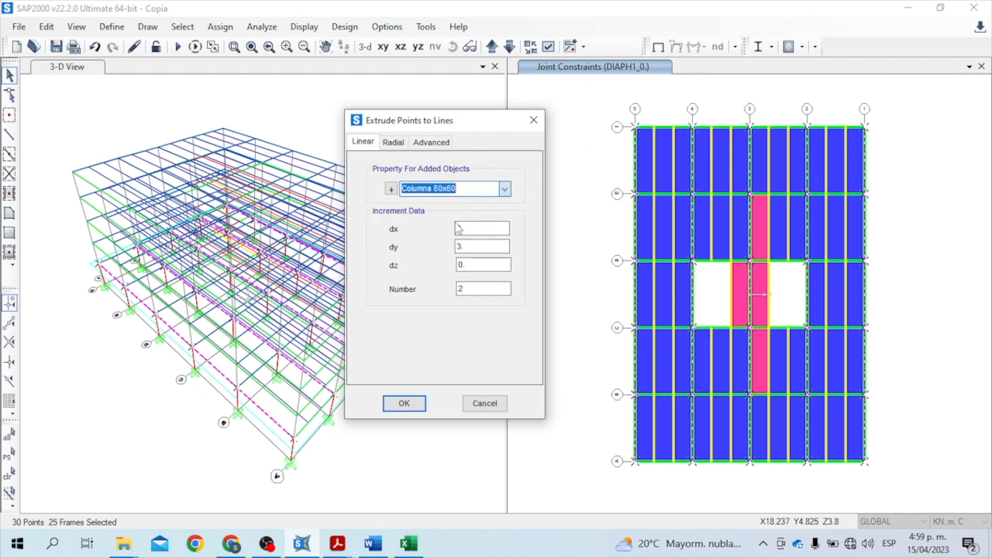
{"action": "double_click", "coordinate": [470, 247]}
{"action": "type", "text": "0"}
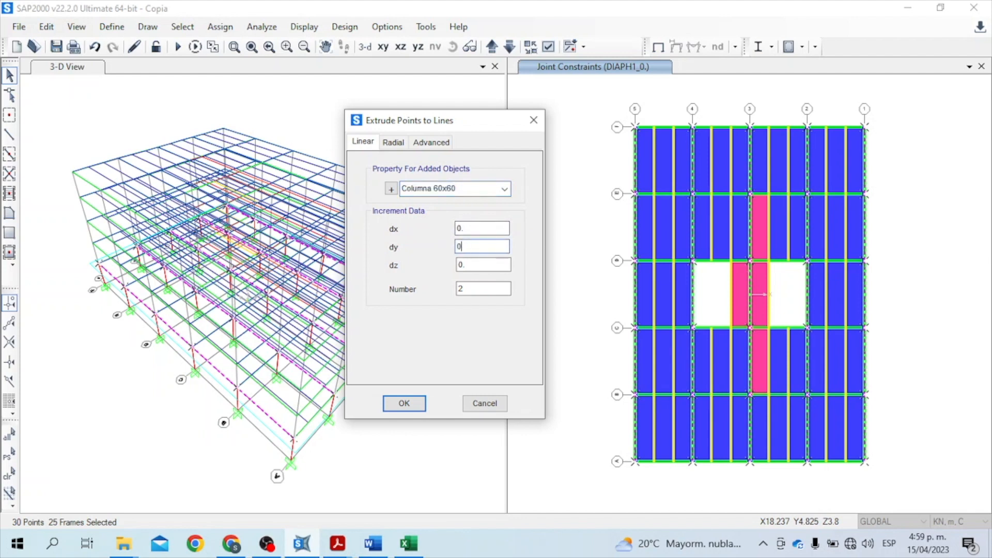
{"action": "double_click", "coordinate": [476, 266]}
{"action": "double_click", "coordinate": [483, 289]}
{"action": "type", "text": "4"}
{"action": "left_click", "coordinate": [408, 404]}
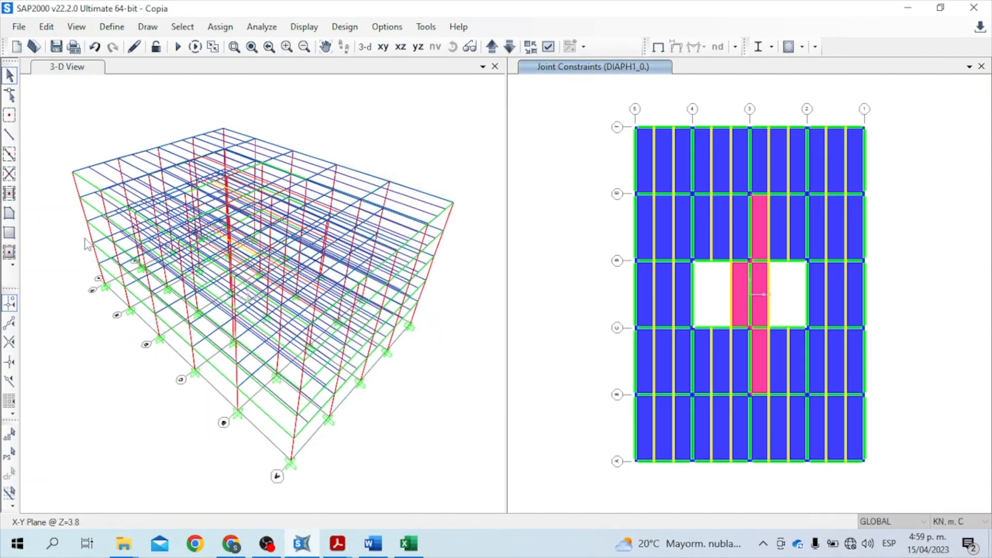
Display the 3-D view with extruded members coloured by section.
{"action": "left_click", "coordinate": [549, 48]}
{"action": "left_click", "coordinate": [438, 78]}
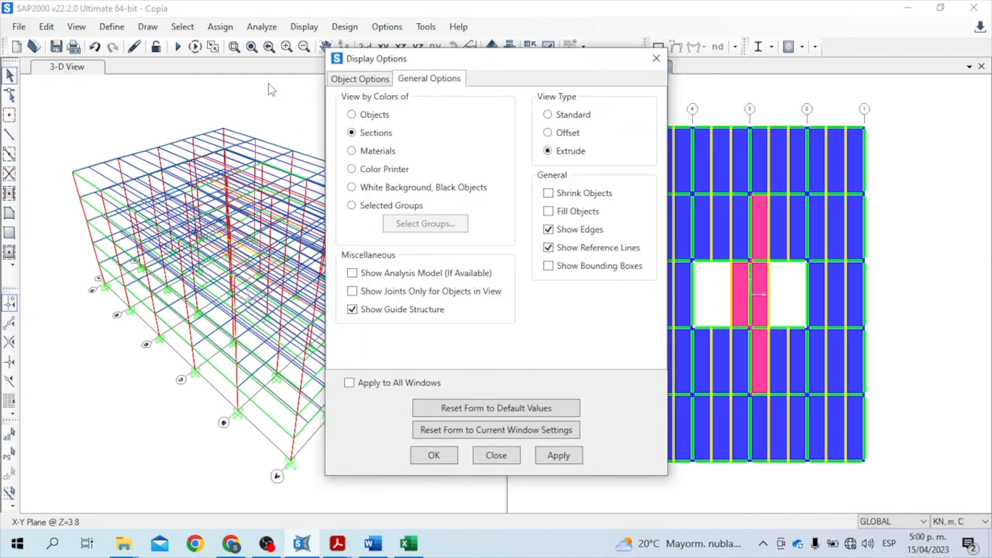
{"action": "left_click", "coordinate": [266, 94]}
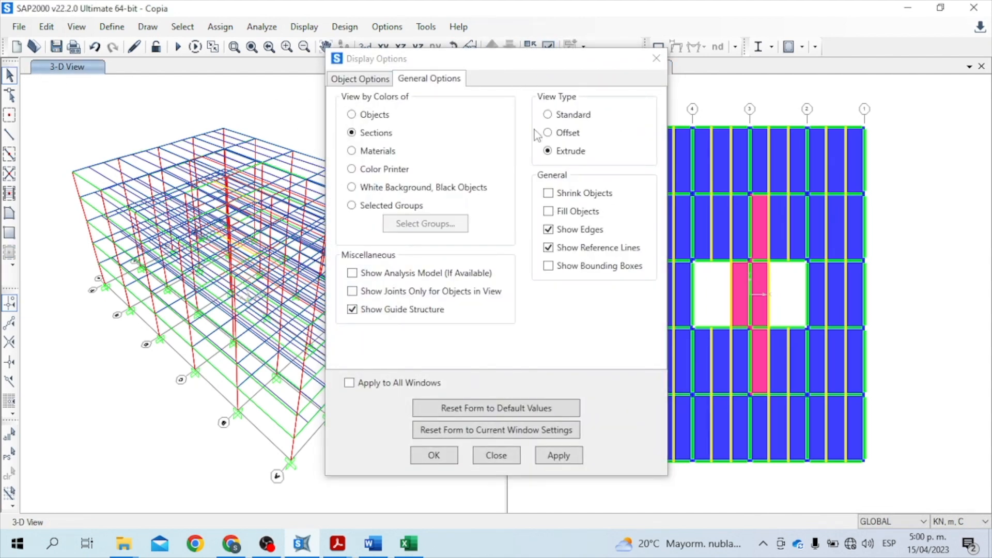
{"action": "left_click", "coordinate": [445, 454]}
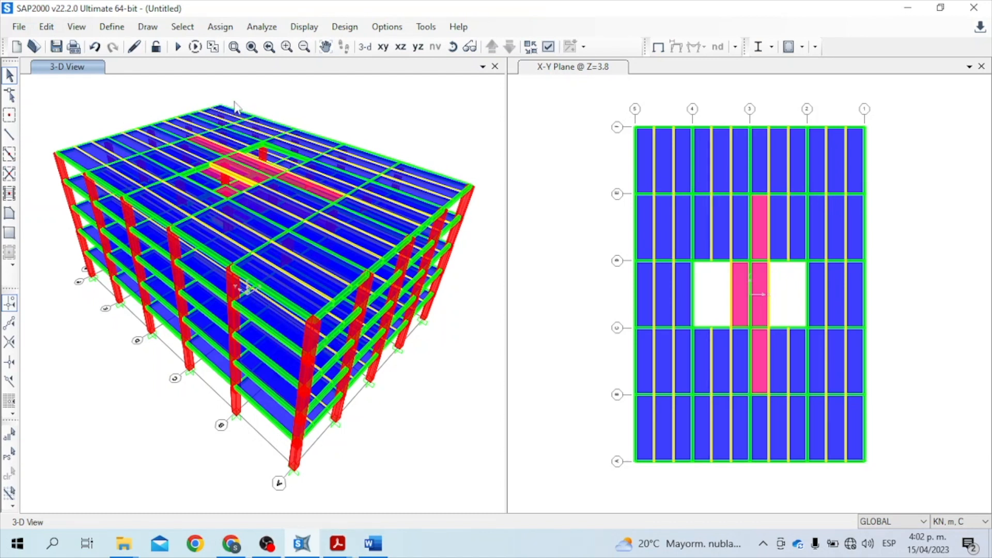
Switch to Problema 2 subrayado.pdf in Acrobat Reader and examine the roof plan with the stair cover.
{"action": "left_click", "coordinate": [337, 544]}
{"action": "left_click", "coordinate": [255, 482]}
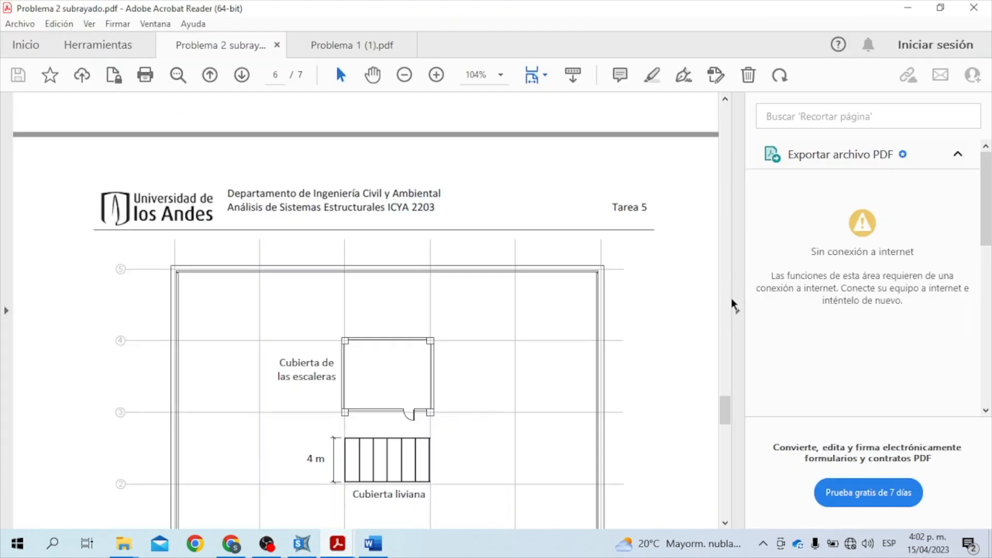
{"action": "scroll", "coordinate": [726, 412], "scroll_direction": "down", "scroll_amount": 4}
{"action": "scroll", "coordinate": [732, 430], "scroll_direction": "down", "scroll_amount": 4}
Return to SAP2000 and delete all joints, frames and areas of the roof-level plan at Z=17.4.
{"action": "left_click", "coordinate": [302, 543]}
{"action": "left_click", "coordinate": [545, 348]}
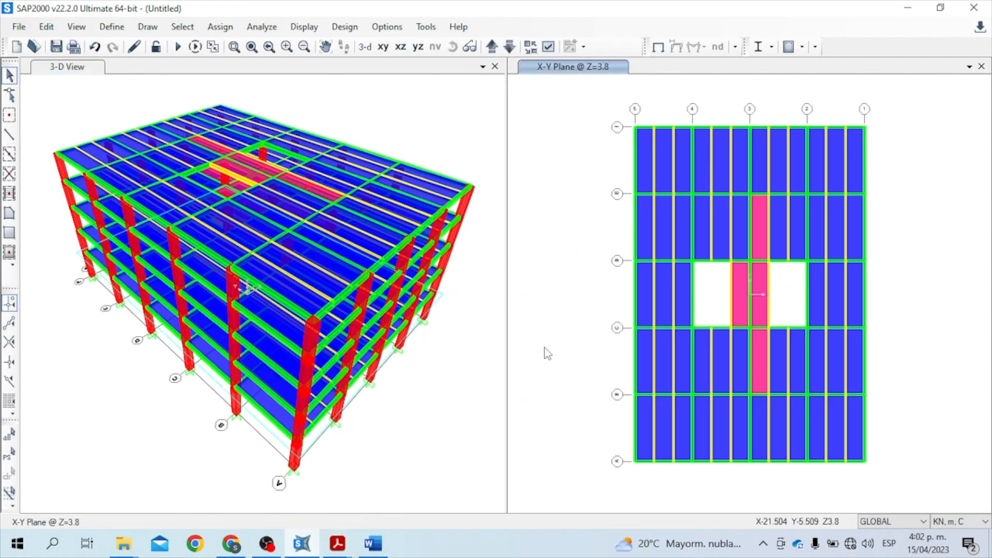
{"action": "left_click", "coordinate": [497, 50]}
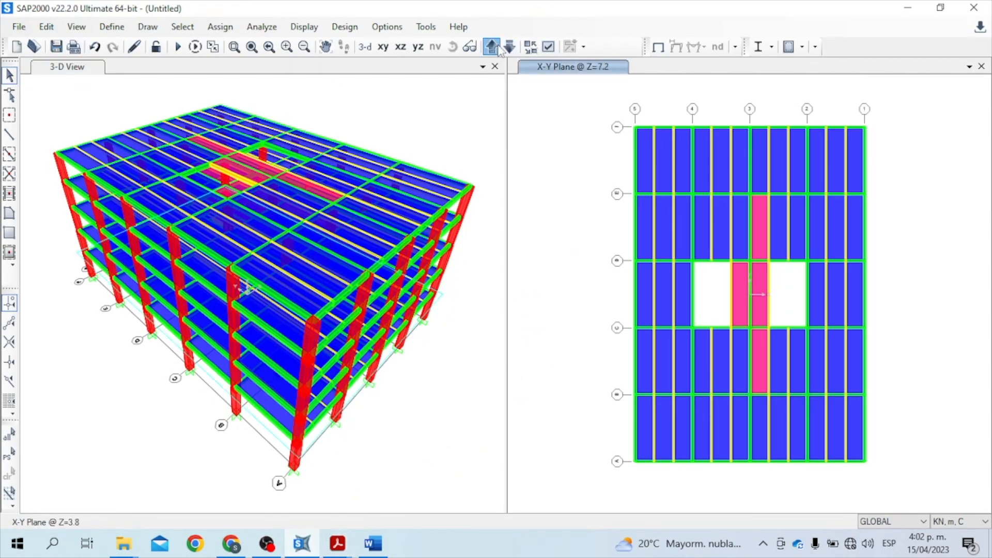
{"action": "left_click", "coordinate": [498, 50]}
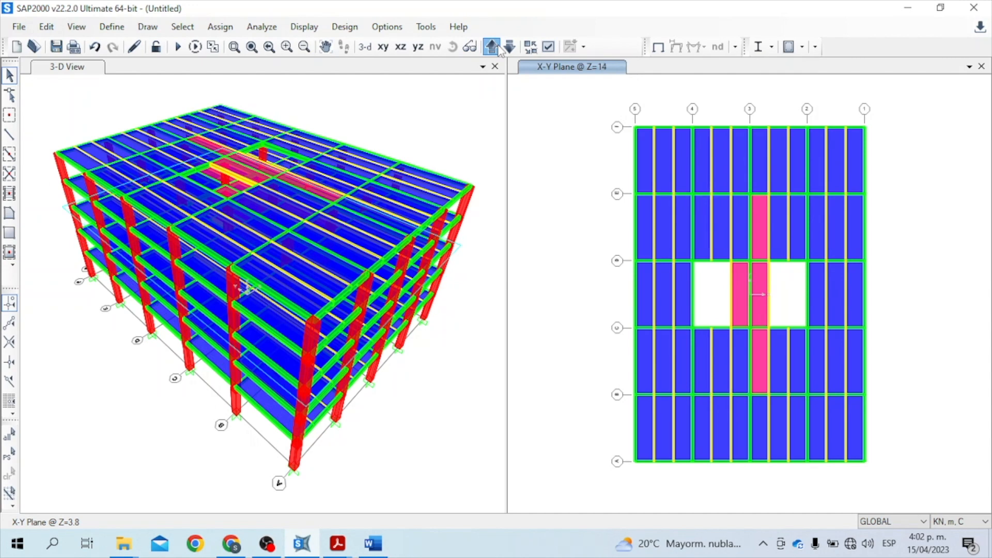
{"action": "left_click", "coordinate": [498, 51]}
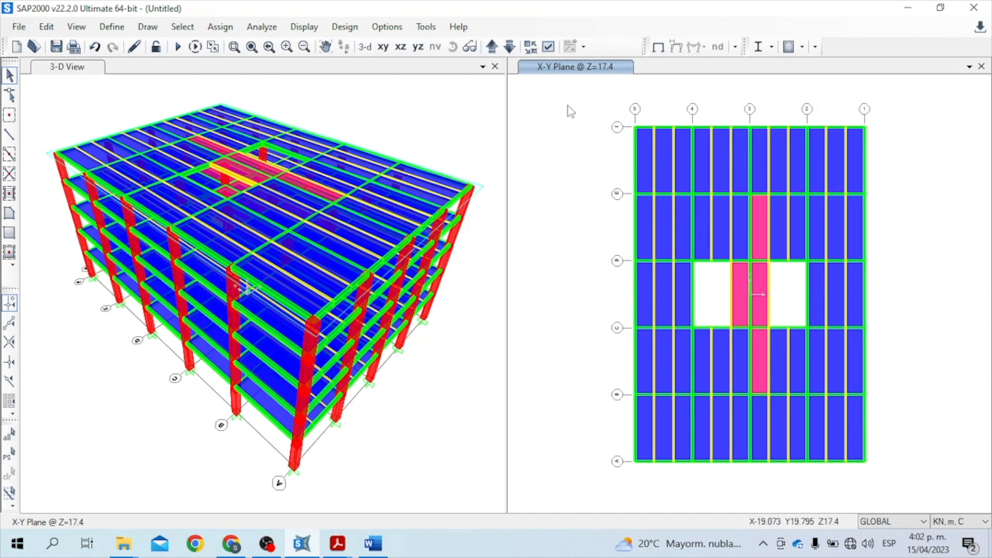
{"action": "left_click_drag", "start_coordinate": [571, 112], "coordinate": [910, 475]}
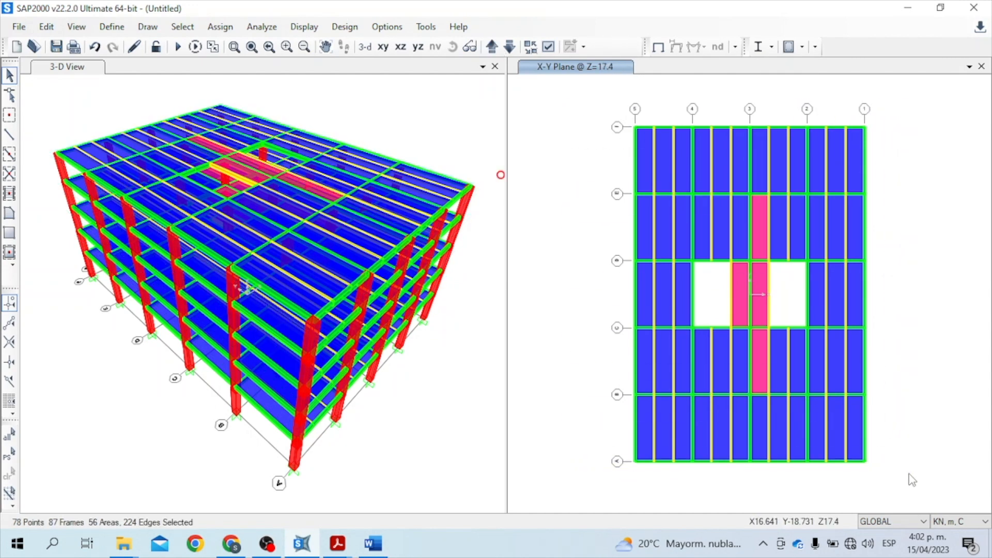
{"action": "key", "text": "Delete"}
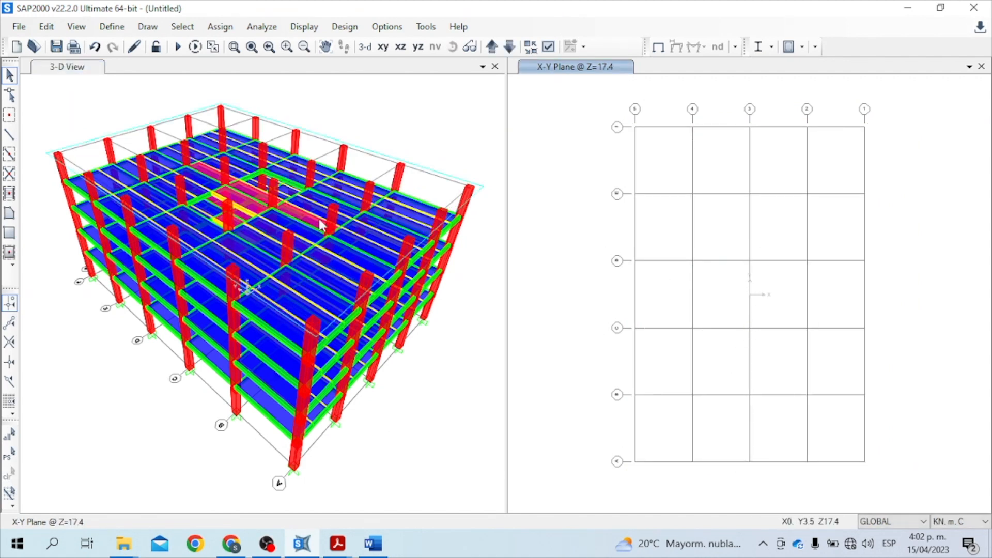
Draw Viga 25x40 beams around the 6 by 7 m stair bay between axes 3 and 4 at Z=17.4.
{"action": "left_click", "coordinate": [10, 135]}
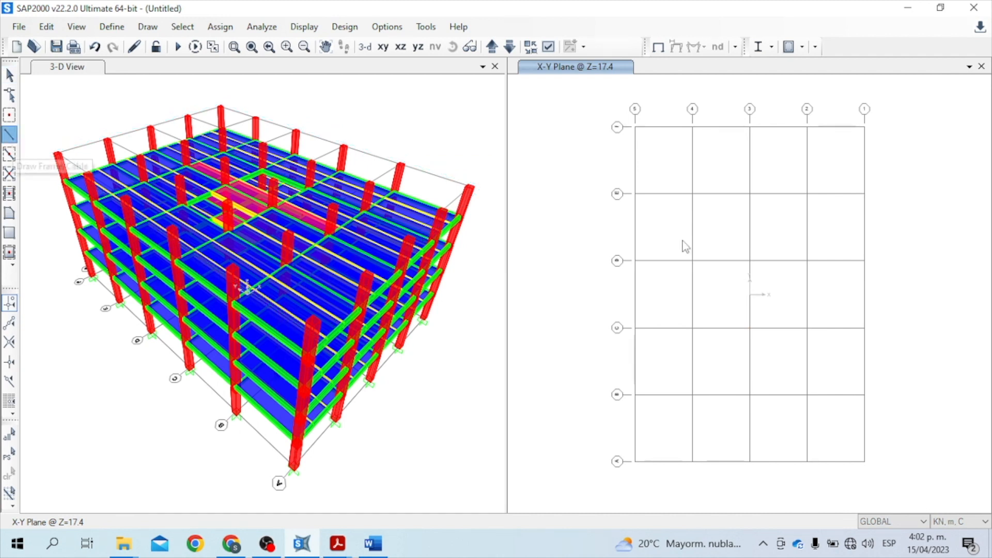
{"action": "left_click", "coordinate": [750, 327]}
{"action": "left_click", "coordinate": [692, 328]}
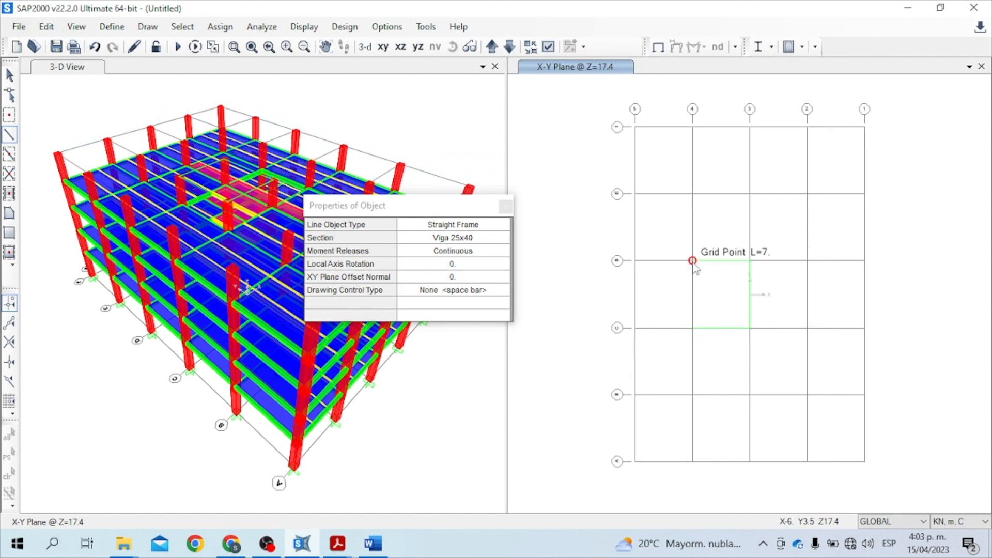
{"action": "left_click", "coordinate": [692, 260]}
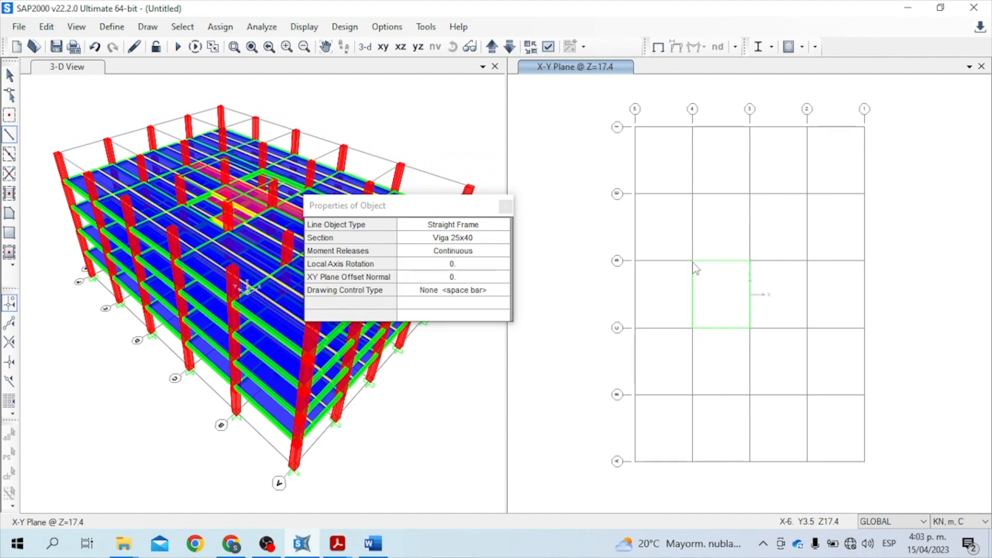
{"action": "left_click", "coordinate": [509, 206]}
{"action": "key", "text": "Escape"}
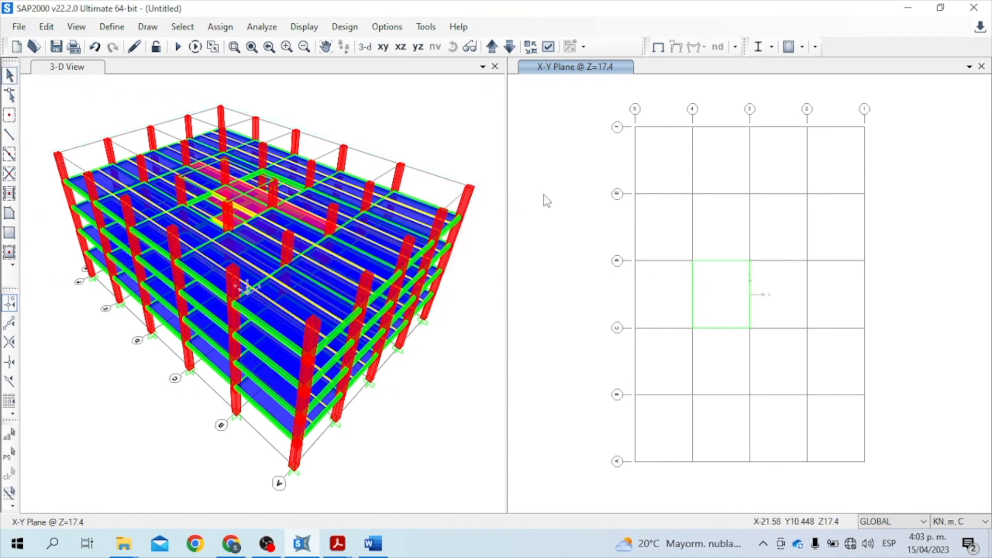
Define an area section named Cubierta escaleras as a copy of the Cubierta section, with yellow as its display colour.
{"action": "key", "text": "alt"}
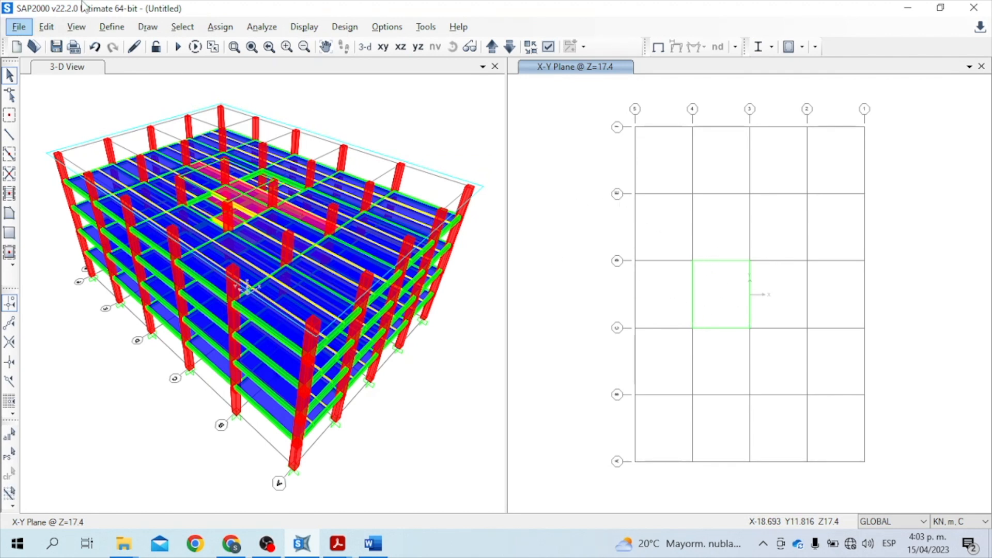
{"action": "left_click", "coordinate": [107, 32]}
{"action": "mouse_move", "coordinate": [155, 69]}
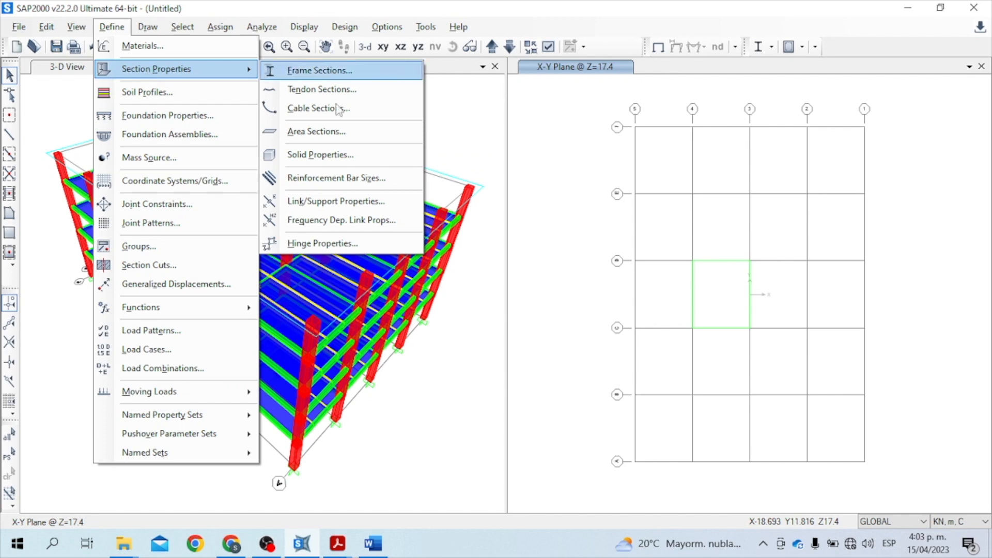
{"action": "left_click", "coordinate": [339, 132]}
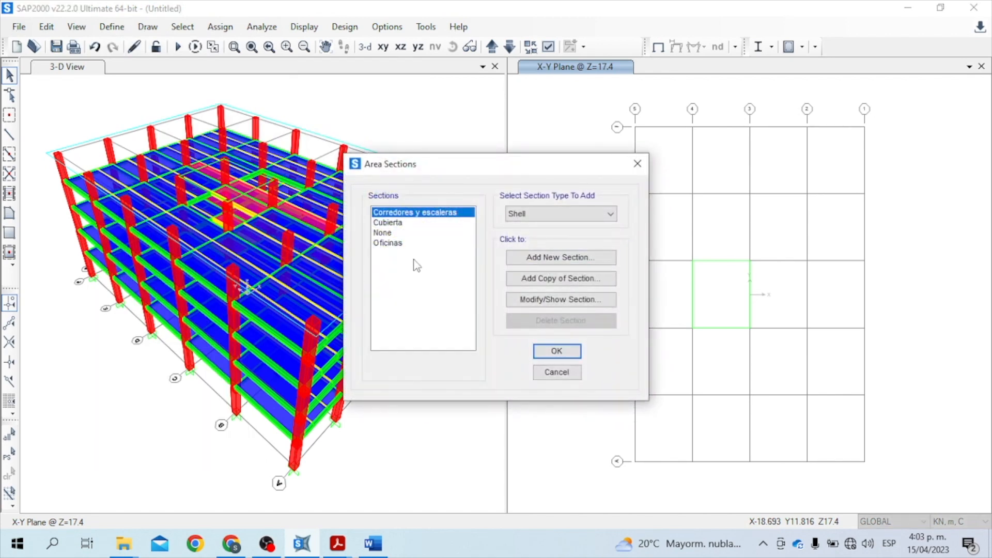
{"action": "left_click", "coordinate": [404, 222]}
{"action": "left_click", "coordinate": [568, 279]}
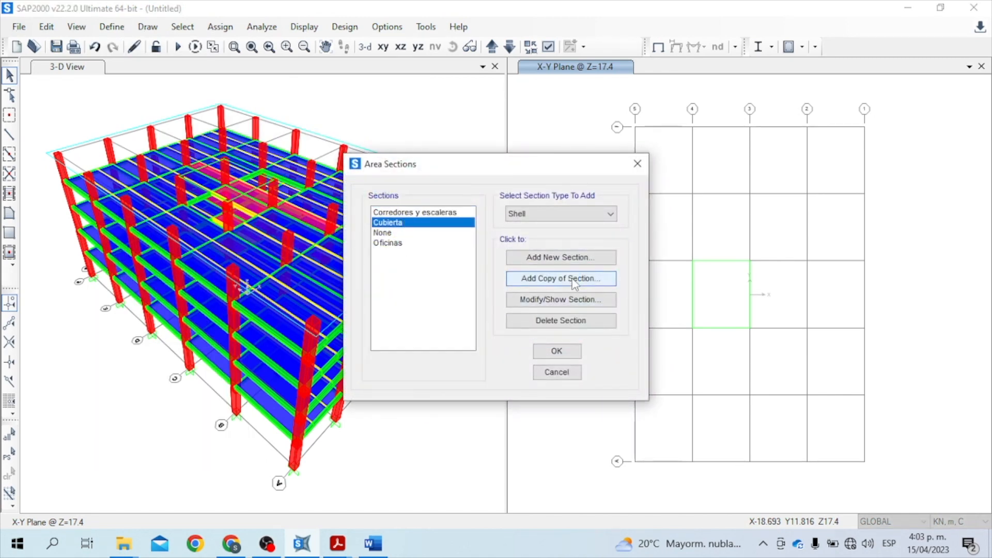
{"action": "double_click", "coordinate": [496, 158]}
{"action": "type", "text": "Cubierta escaleras"}
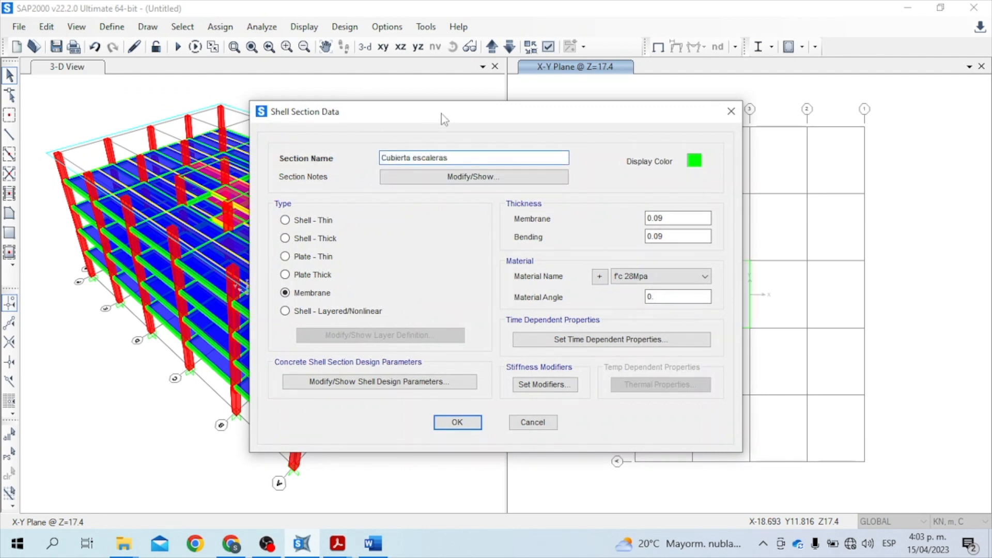
{"action": "left_click", "coordinate": [694, 160]}
{"action": "left_click", "coordinate": [448, 157]}
{"action": "left_click", "coordinate": [443, 321]}
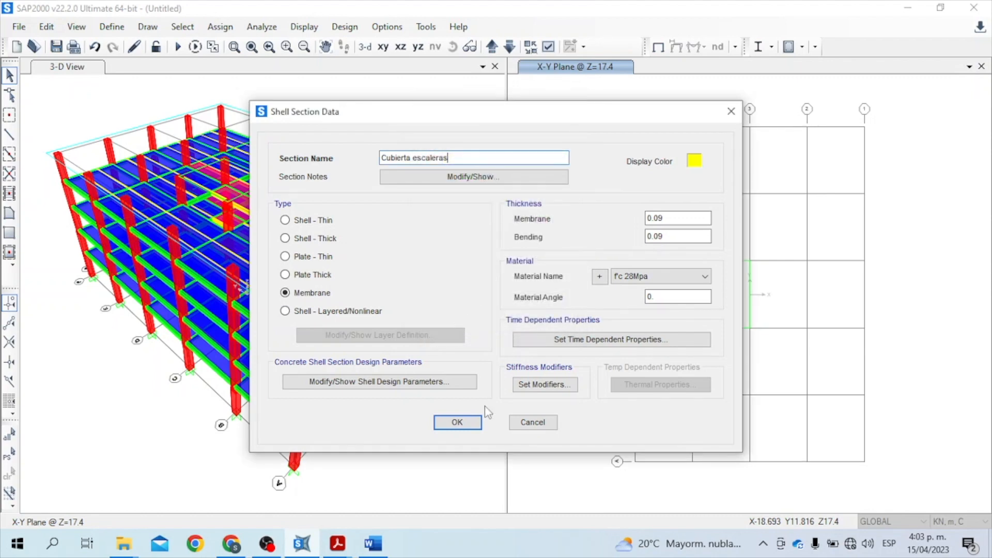
{"action": "left_click", "coordinate": [456, 422]}
{"action": "left_click", "coordinate": [560, 350]}
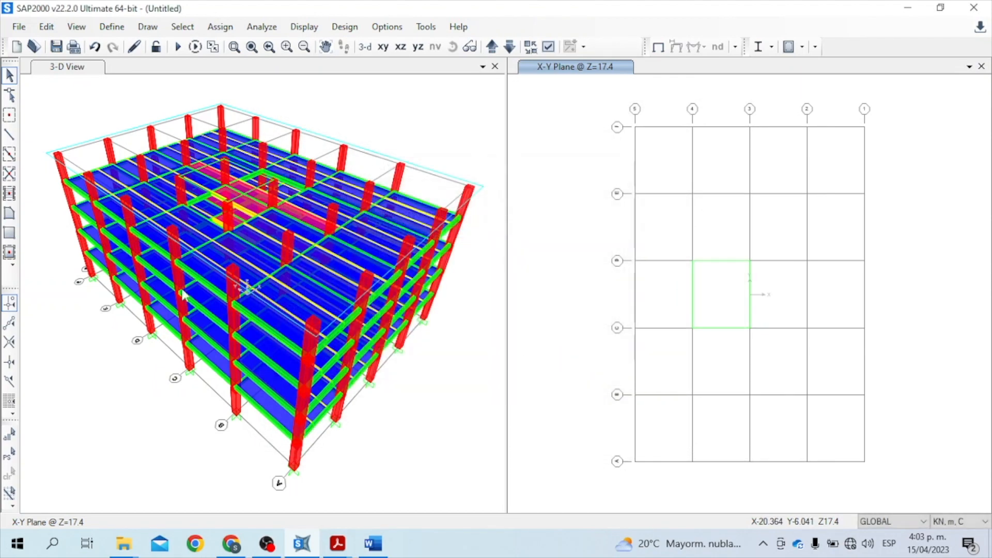
Draw a Cubierta escaleras area filling the stair bay between axes 3-4 and C-D at Z=17.4.
{"action": "left_click", "coordinate": [9, 253]}
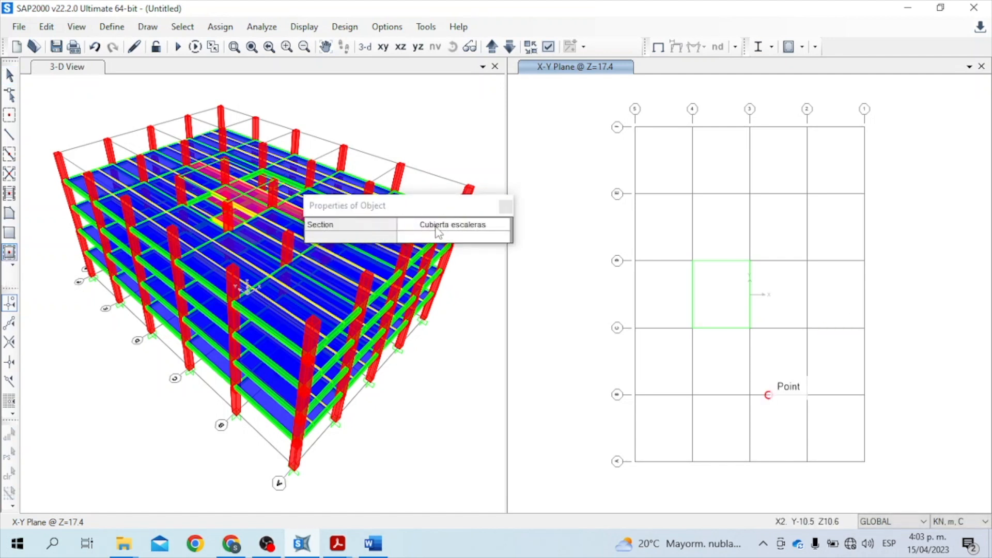
{"action": "left_click", "coordinate": [716, 289]}
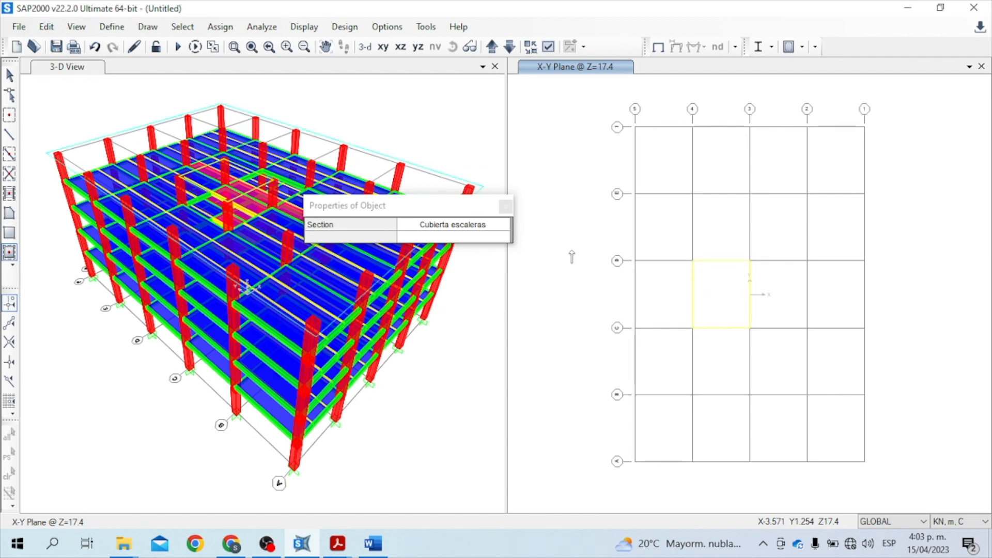
{"action": "left_click", "coordinate": [506, 206]}
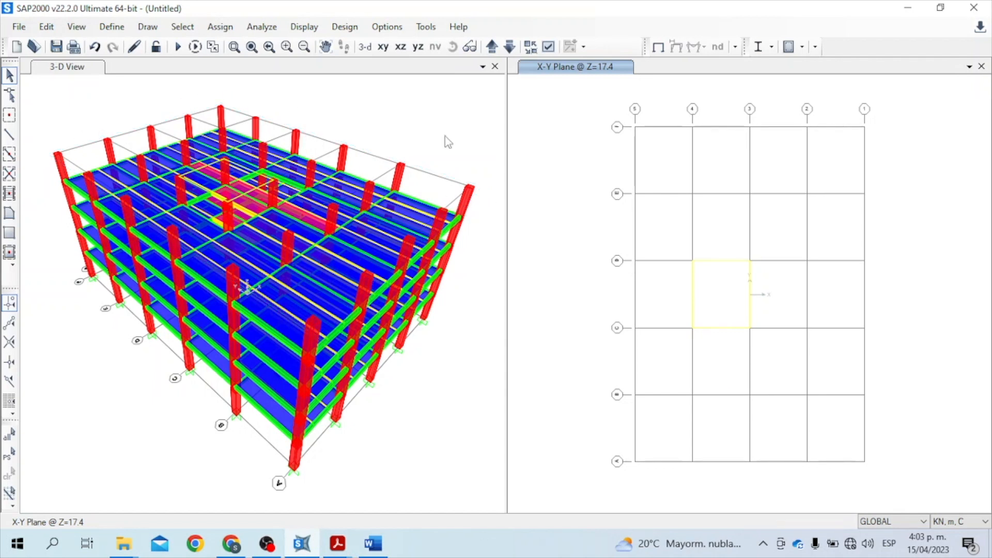
Delete all top-storey columns on the two outer frames, in the Y-Z planes at X=12 and X=-12.
{"action": "left_click", "coordinate": [418, 47]}
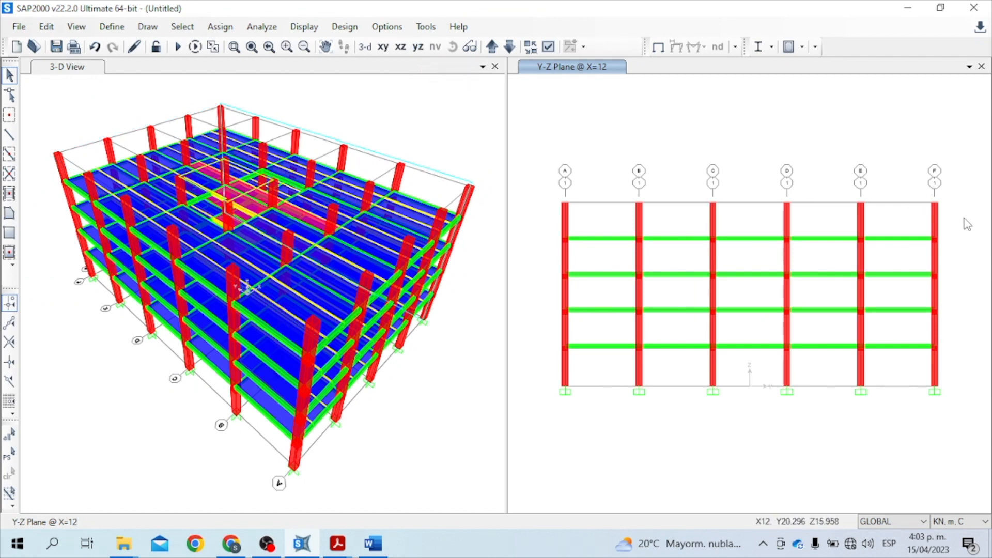
{"action": "left_click_drag", "start_coordinate": [965, 219], "coordinate": [538, 224]}
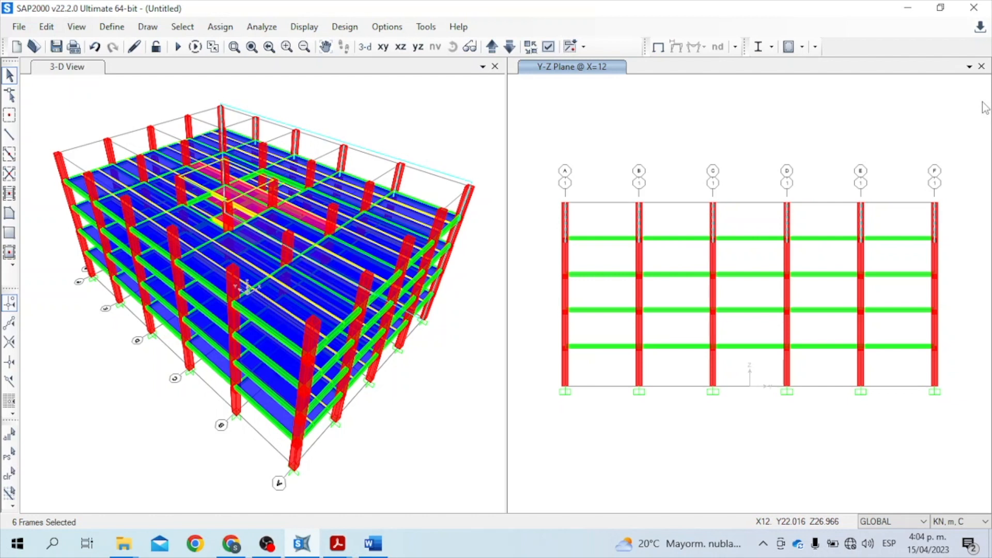
{"action": "key", "text": "Delete"}
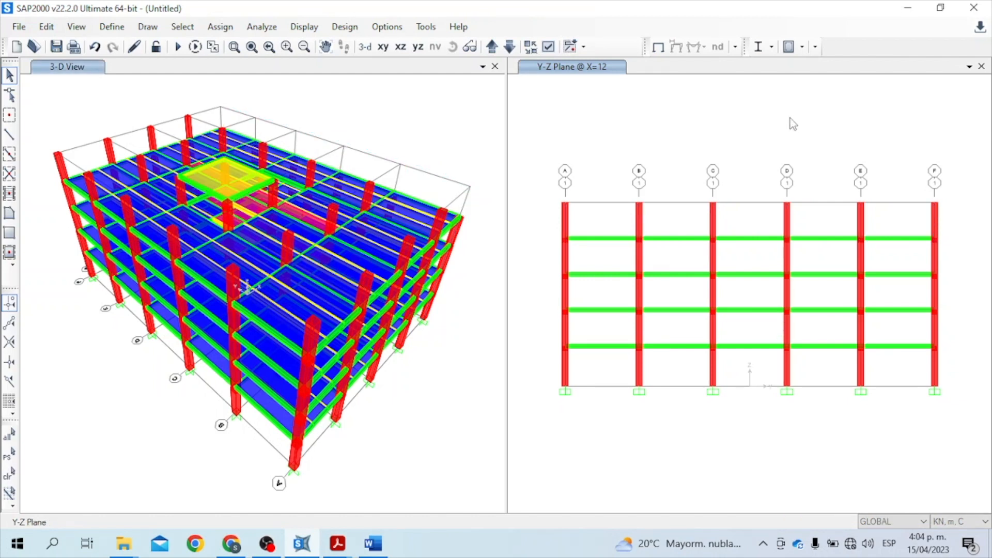
{"action": "left_click", "coordinate": [580, 107]}
{"action": "left_click", "coordinate": [493, 48]}
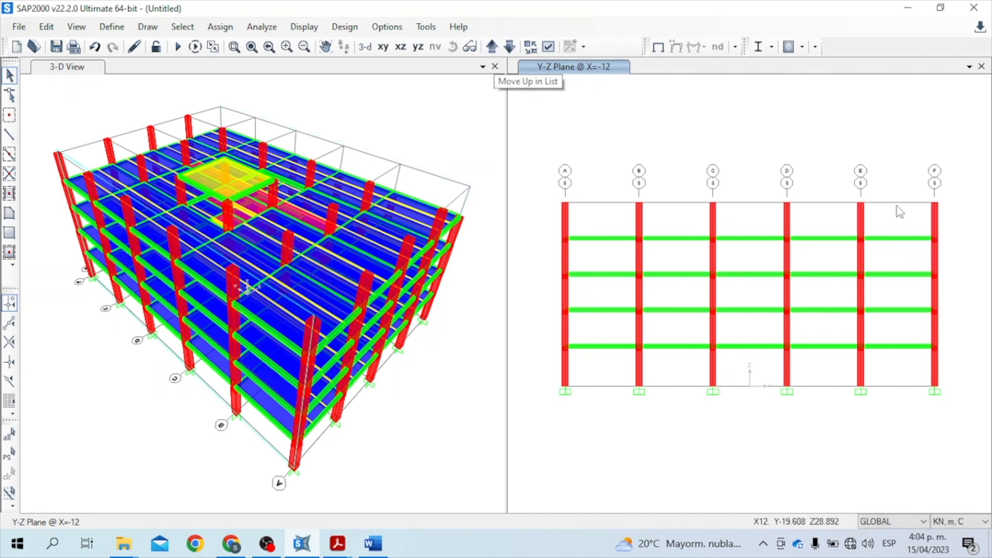
{"action": "left_click_drag", "start_coordinate": [959, 200], "coordinate": [552, 216]}
{"action": "key", "text": "Delete"}
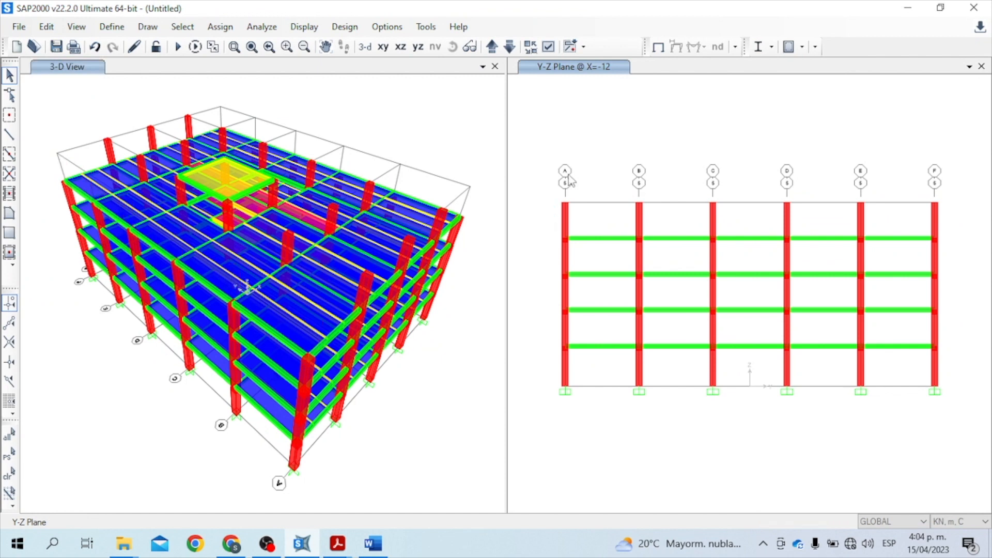
Delete the top-storey columns on axes A, B, E and F in the Y-Z planes at X=-6 and X=0.
{"action": "left_click", "coordinate": [492, 46]}
{"action": "left_click_drag", "start_coordinate": [948, 206], "coordinate": [808, 231]}
{"action": "left_click_drag", "start_coordinate": [670, 226], "coordinate": [523, 214]}
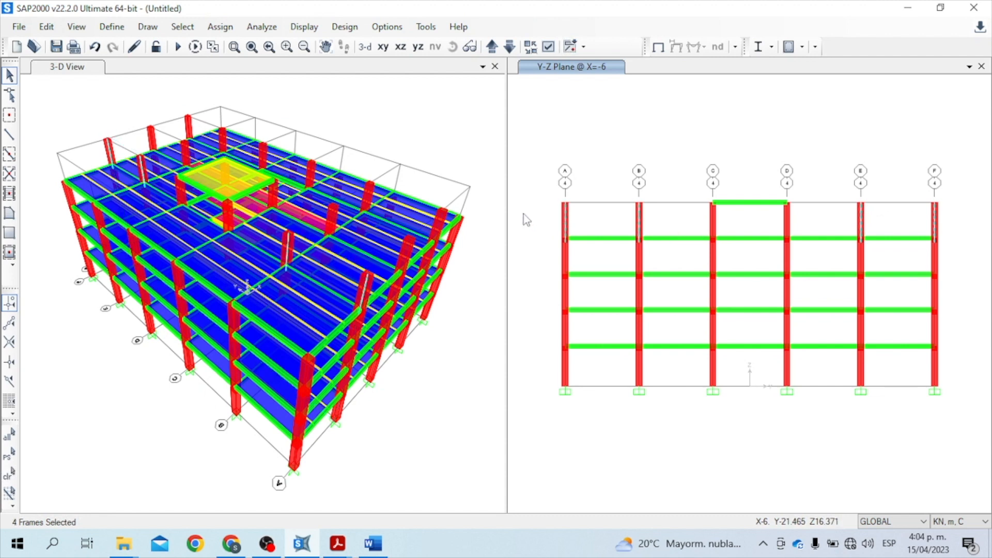
{"action": "key", "text": "Delete"}
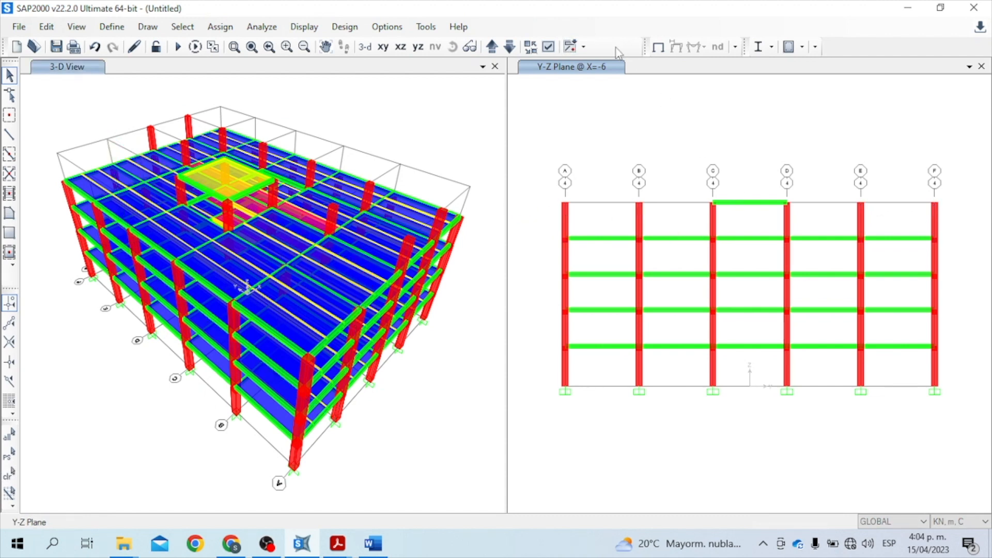
{"action": "left_click", "coordinate": [695, 140]}
{"action": "left_click", "coordinate": [492, 47]}
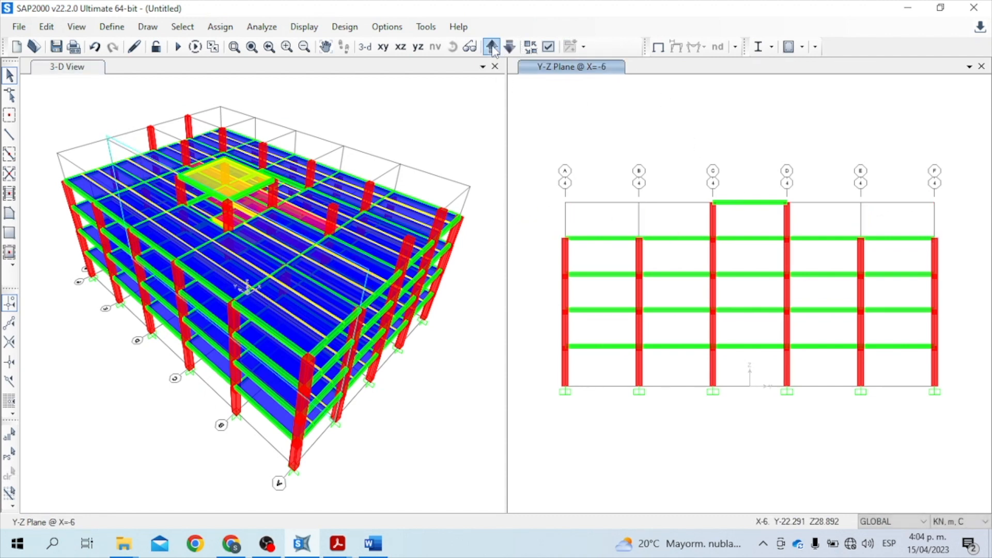
{"action": "left_click_drag", "start_coordinate": [960, 227], "coordinate": [837, 233]}
{"action": "left_click_drag", "start_coordinate": [652, 218], "coordinate": [549, 223]}
{"action": "key", "text": "Delete"}
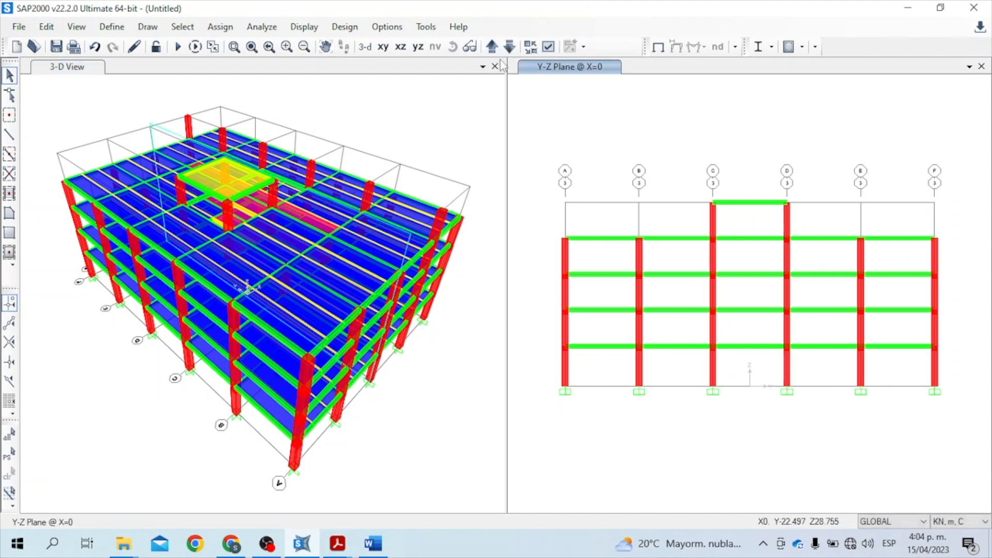
Delete all top-storey columns in the Y-Z plane at X=6.
{"action": "left_click", "coordinate": [491, 47]}
{"action": "left_click_drag", "start_coordinate": [954, 218], "coordinate": [556, 207]}
{"action": "key", "text": "Delete"}
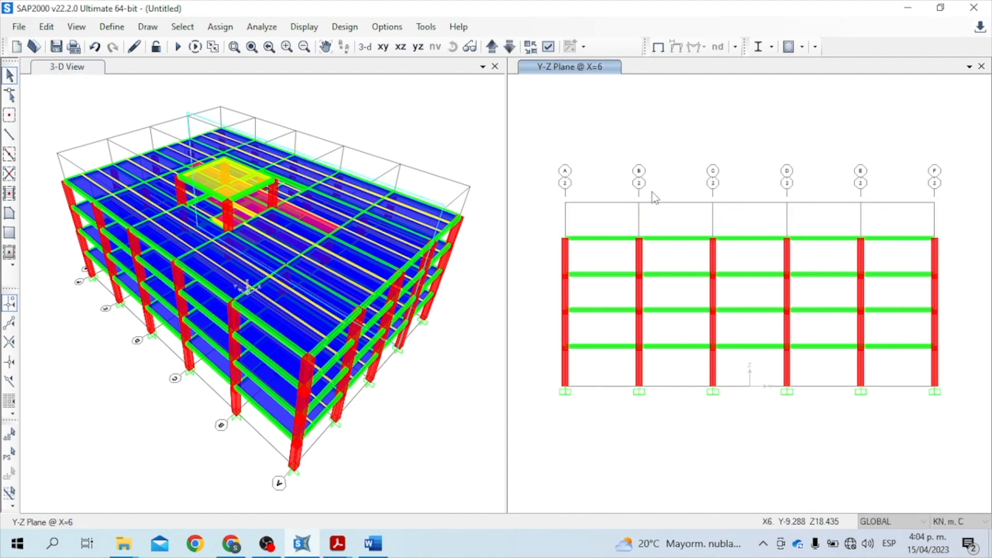
Display the X-Y plane at Z=14, and switch to Problema 1 (1).pdf in Acrobat Reader to examine the Placa 4 load plan.
{"action": "left_click", "coordinate": [383, 47]}
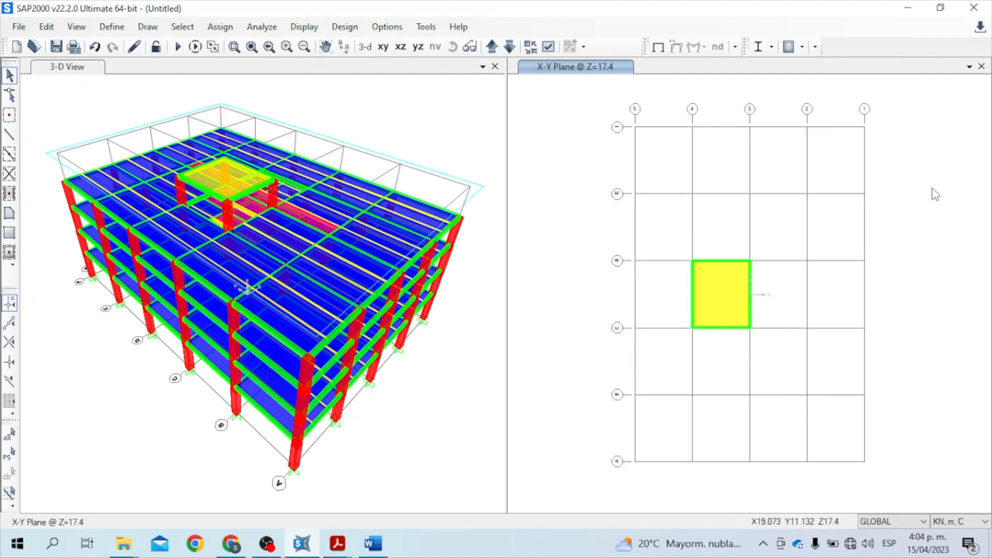
{"action": "left_click", "coordinate": [509, 46]}
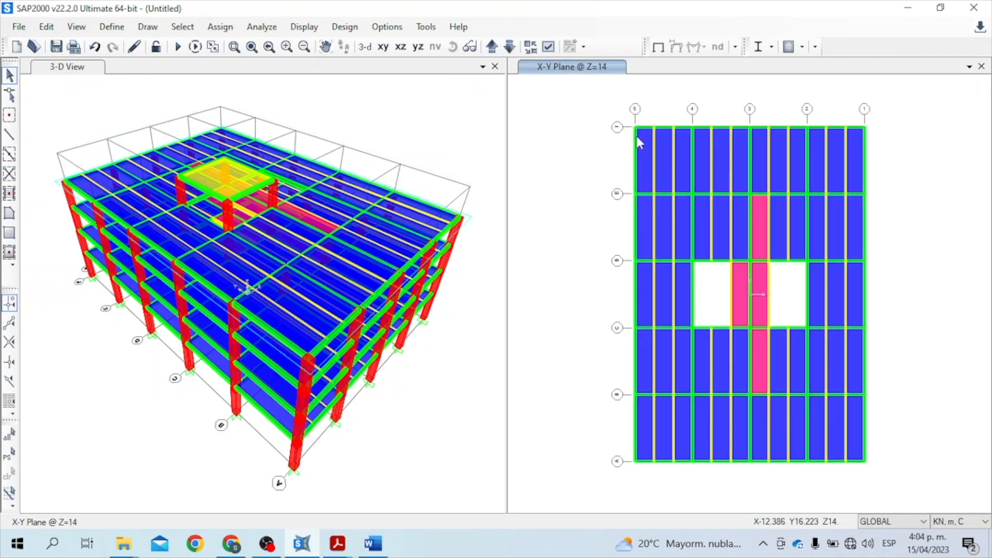
{"action": "mouse_move", "coordinate": [337, 544]}
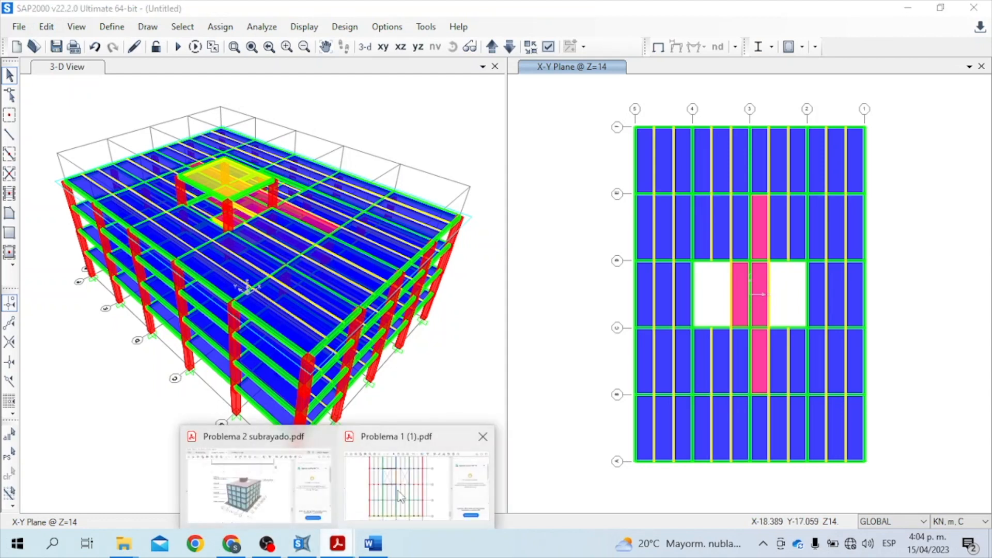
{"action": "left_click", "coordinate": [412, 486]}
{"action": "left_click_drag", "start_coordinate": [725, 484], "coordinate": [726, 371]}
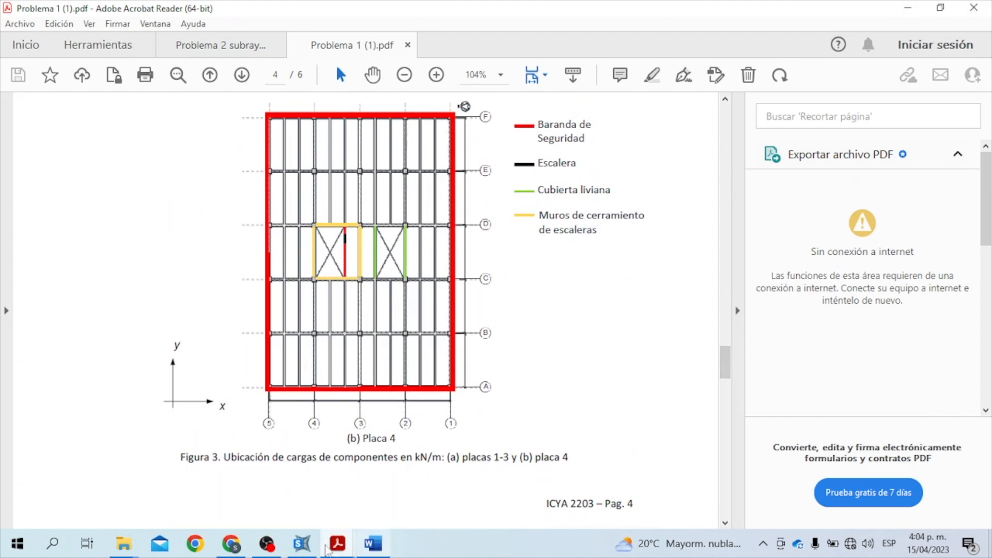
Return to SAP2000 and open a distributed load assignment with the Sobre impuesta pattern for the perimeter beams at Z=14.
{"action": "left_click", "coordinate": [309, 546]}
{"action": "left_click_drag", "start_coordinate": [602, 101], "coordinate": [907, 147]}
{"action": "left_click_drag", "start_coordinate": [589, 99], "coordinate": [649, 486]}
{"action": "left_click_drag", "start_coordinate": [853, 108], "coordinate": [914, 480]}
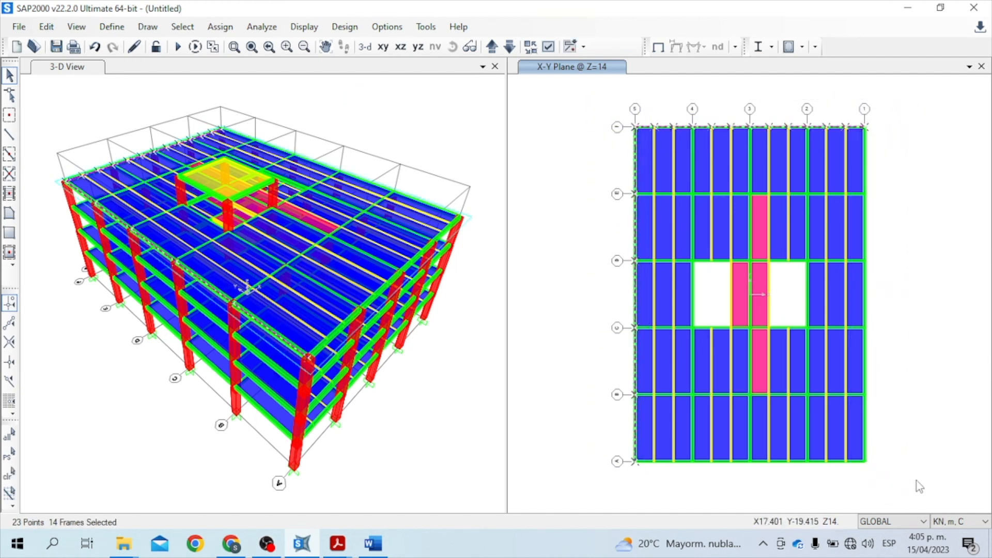
{"action": "left_click_drag", "start_coordinate": [607, 439], "coordinate": [894, 493]}
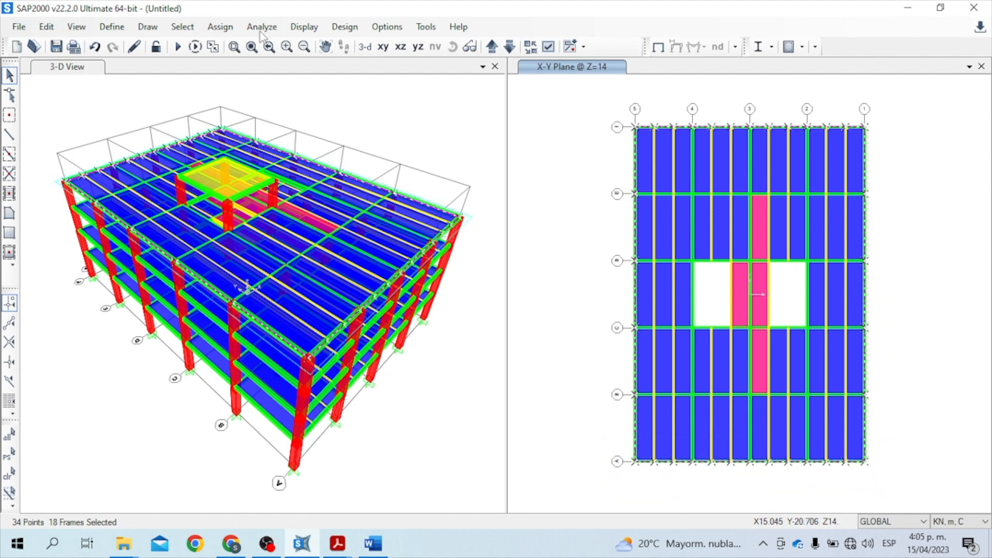
{"action": "left_click", "coordinate": [220, 27]}
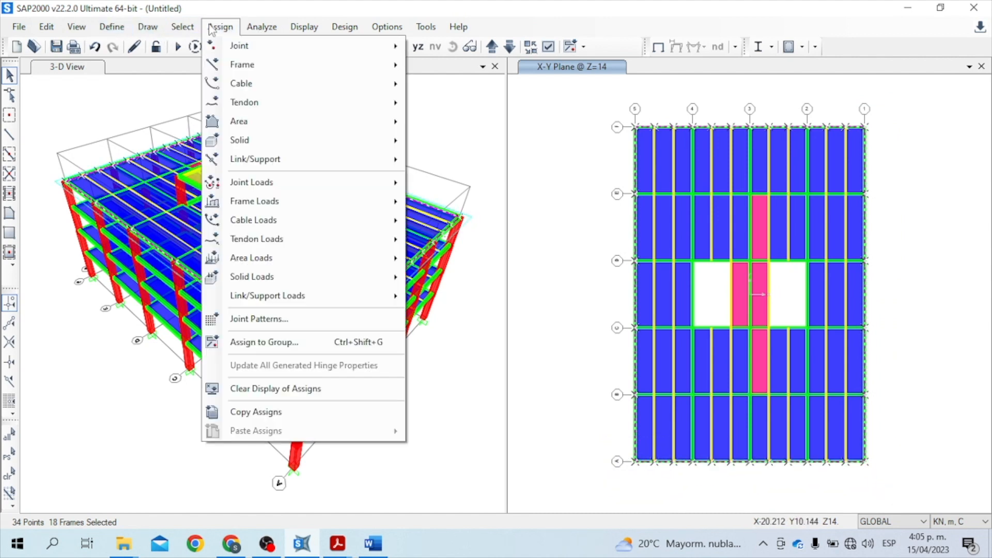
{"action": "mouse_move", "coordinate": [285, 189]}
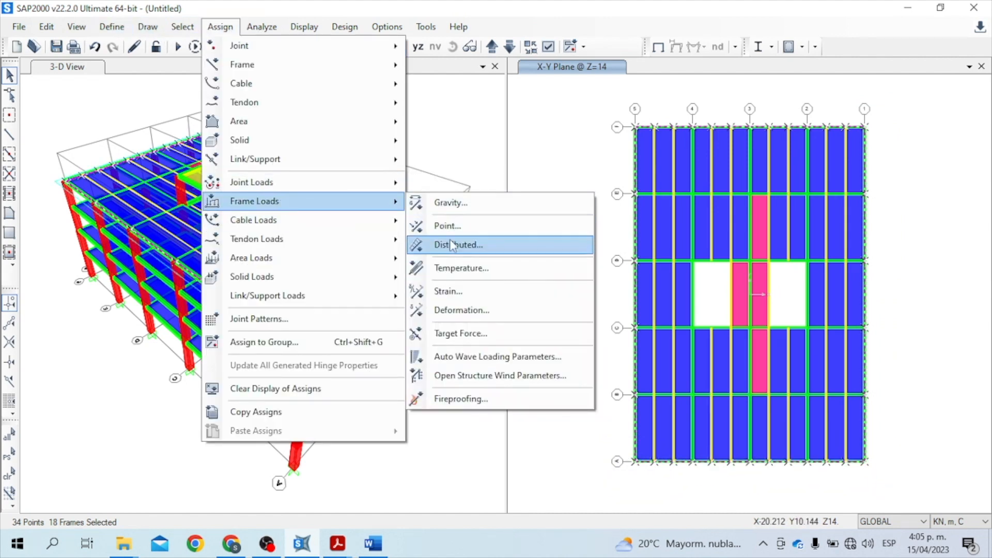
{"action": "left_click", "coordinate": [450, 240]}
{"action": "left_click", "coordinate": [483, 156]}
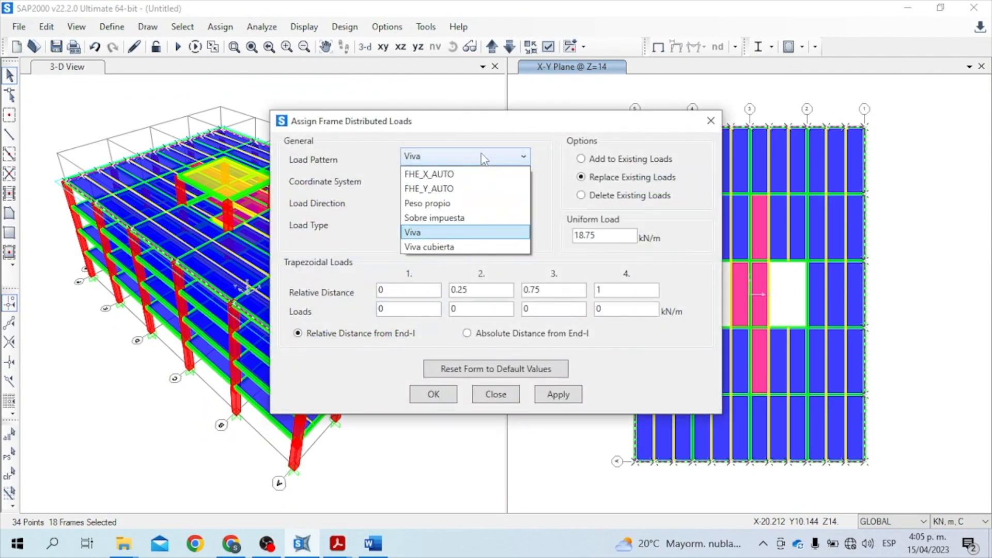
{"action": "left_click", "coordinate": [466, 217]}
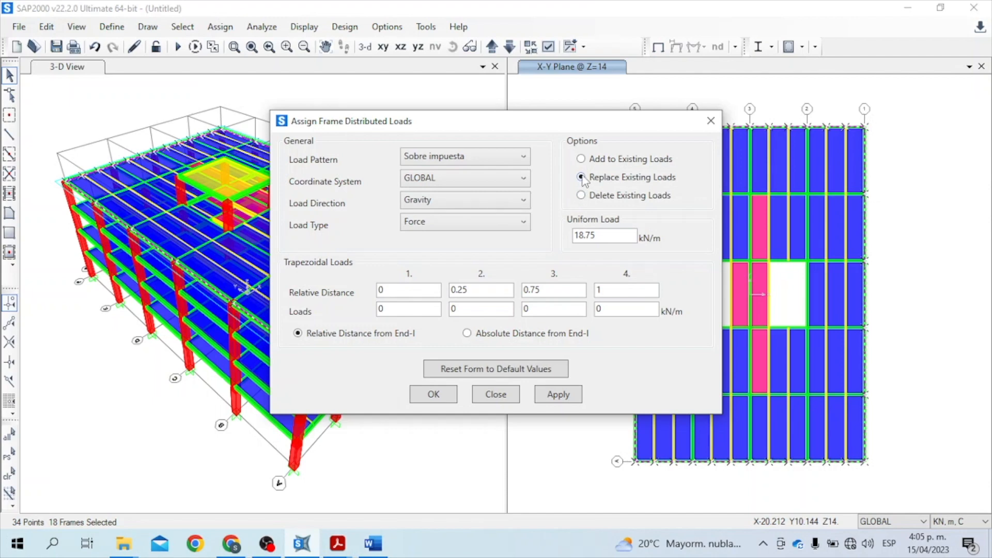
Switch to Problema 1 (1).pdf in Acrobat Reader and look up the safety railing load in the component dead load table.
{"action": "left_click", "coordinate": [338, 543]}
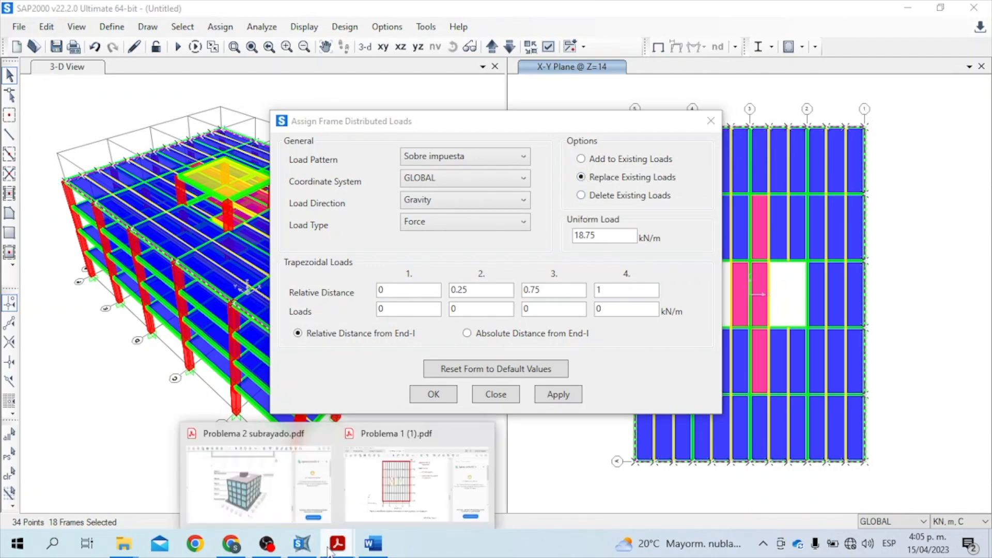
{"action": "left_click", "coordinate": [376, 504]}
{"action": "scroll", "coordinate": [485, 168], "scroll_direction": "up", "scroll_amount": 15}
{"action": "scroll", "coordinate": [596, 354], "scroll_direction": "down", "scroll_amount": 2}
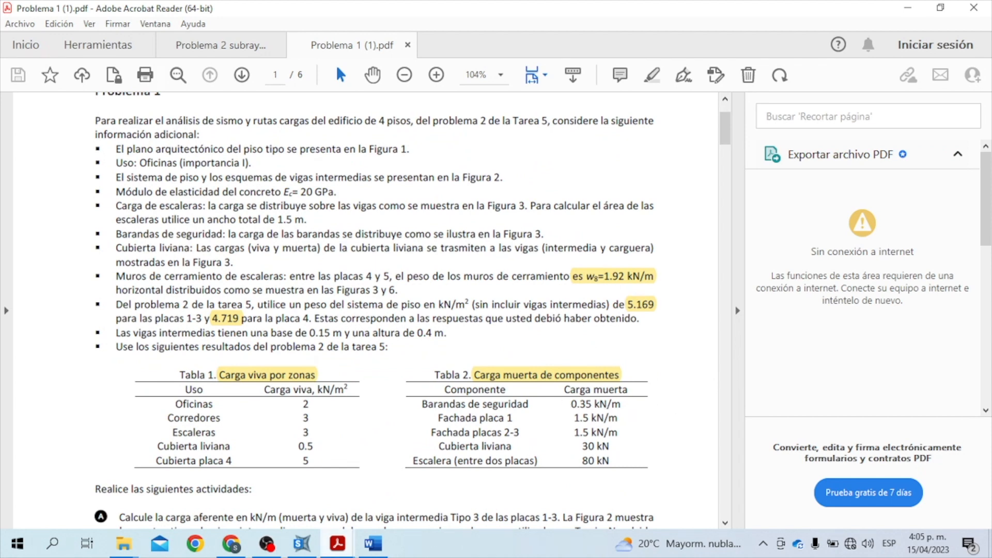
Return to SAP2000 and assign a uniform gravity load of 0.35 kN/m to the selected perimeter beams, replacing existing loads.
{"action": "left_click", "coordinate": [302, 543]}
{"action": "type", "text": "0.35"}
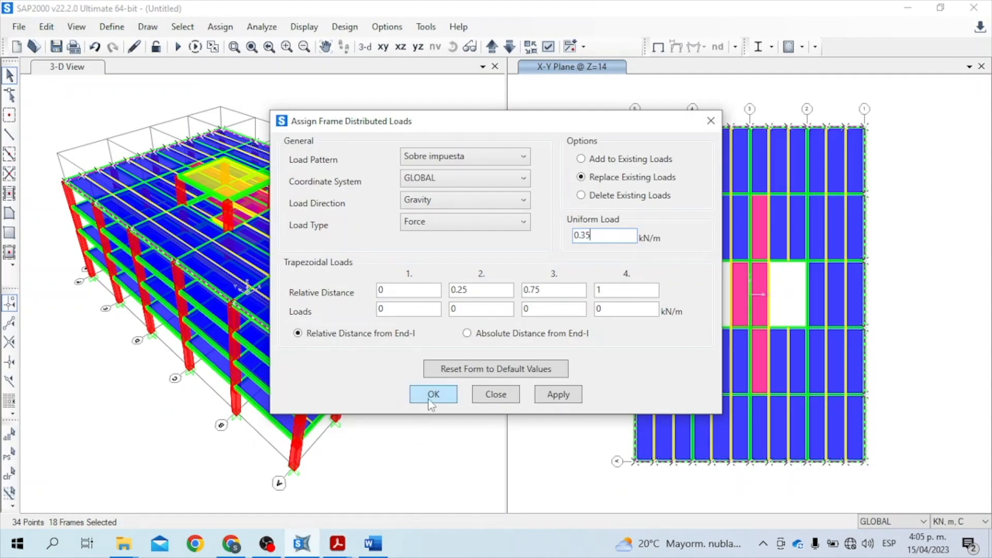
{"action": "left_click", "coordinate": [429, 401]}
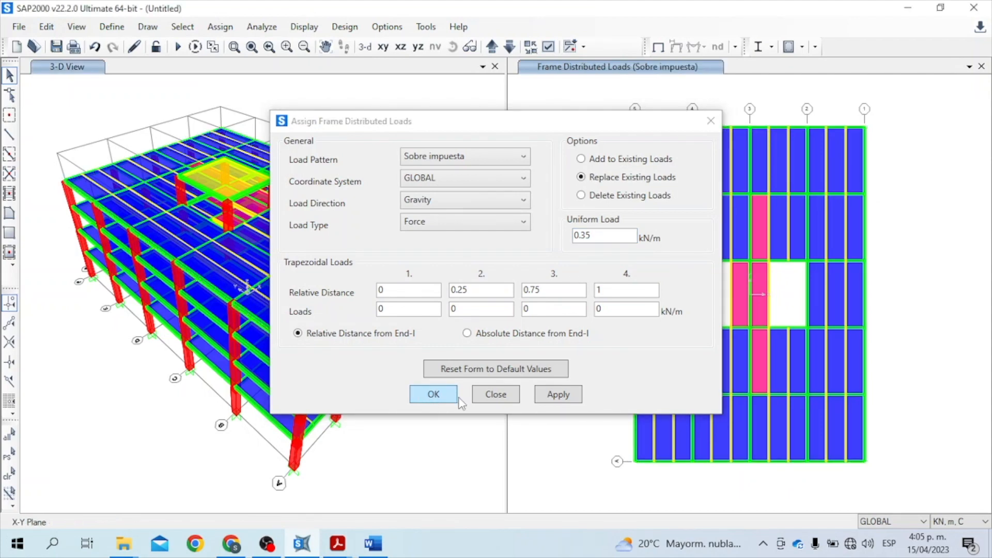
{"action": "left_click", "coordinate": [446, 395]}
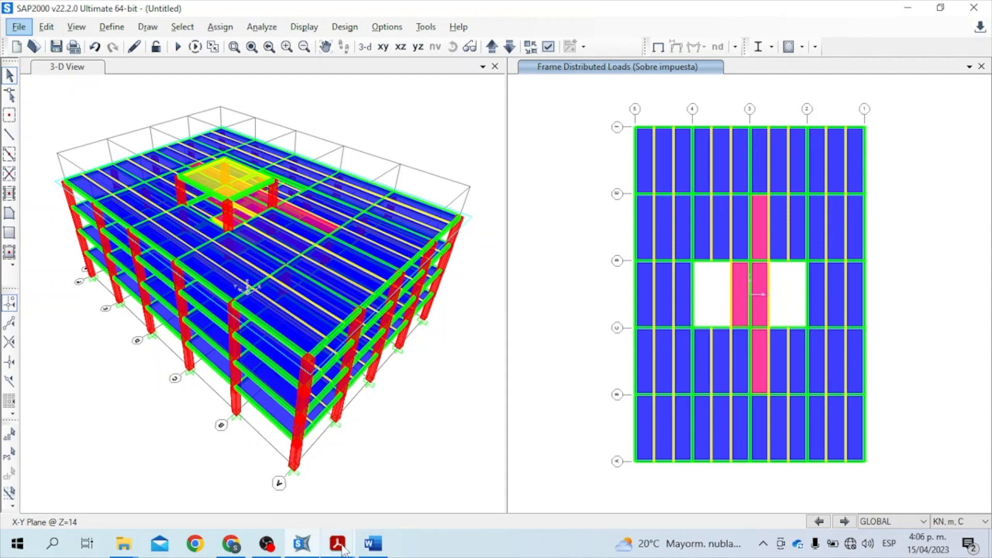
Switch to Problema 1 (1).pdf in Acrobat Reader and look up the stair enclosure walls' location on Placa 4 and their load.
{"action": "mouse_move", "coordinate": [338, 543]}
{"action": "left_click", "coordinate": [386, 507]}
{"action": "left_click_drag", "start_coordinate": [725, 386], "coordinate": [723, 354]}
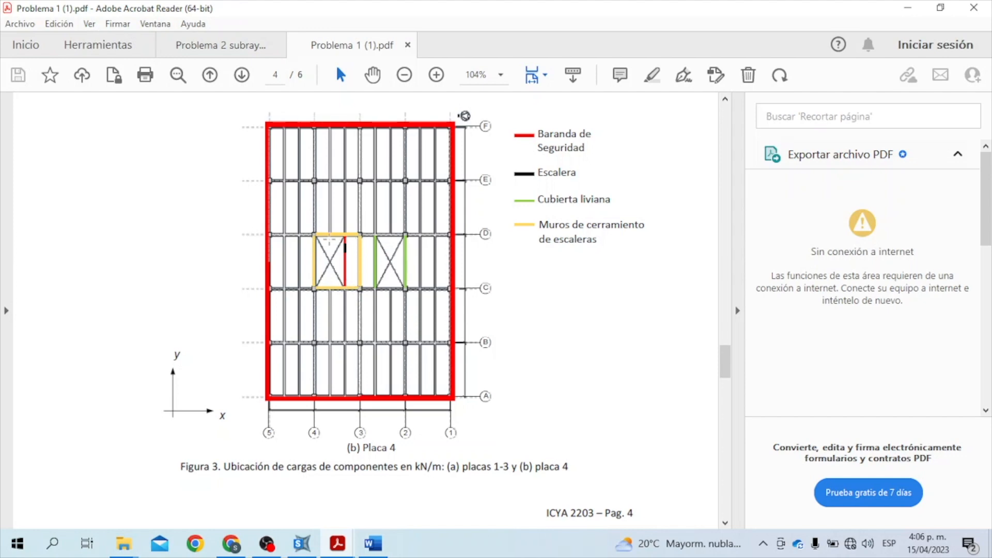
{"action": "left_click_drag", "start_coordinate": [726, 362], "coordinate": [731, 153]}
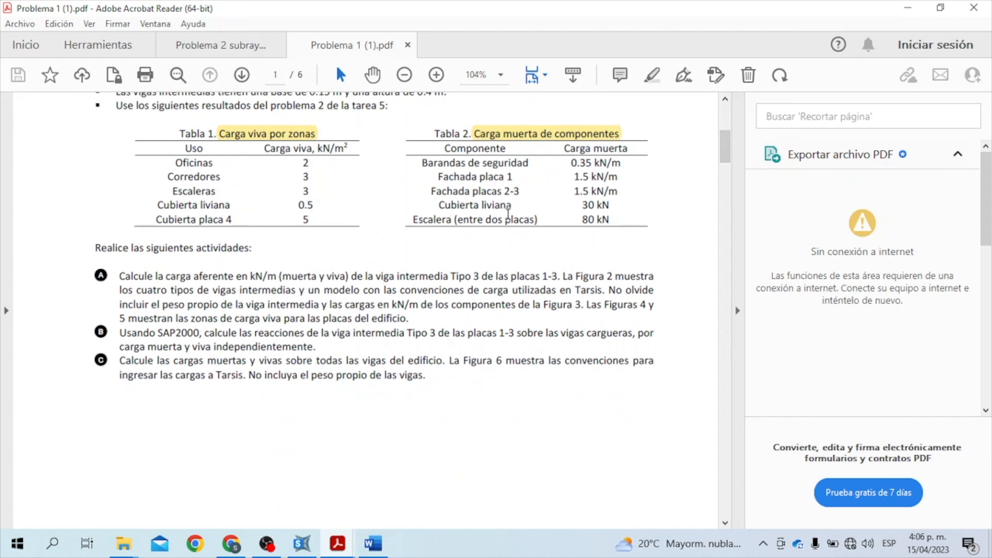
{"action": "scroll", "coordinate": [508, 213], "scroll_direction": "up", "scroll_amount": 5}
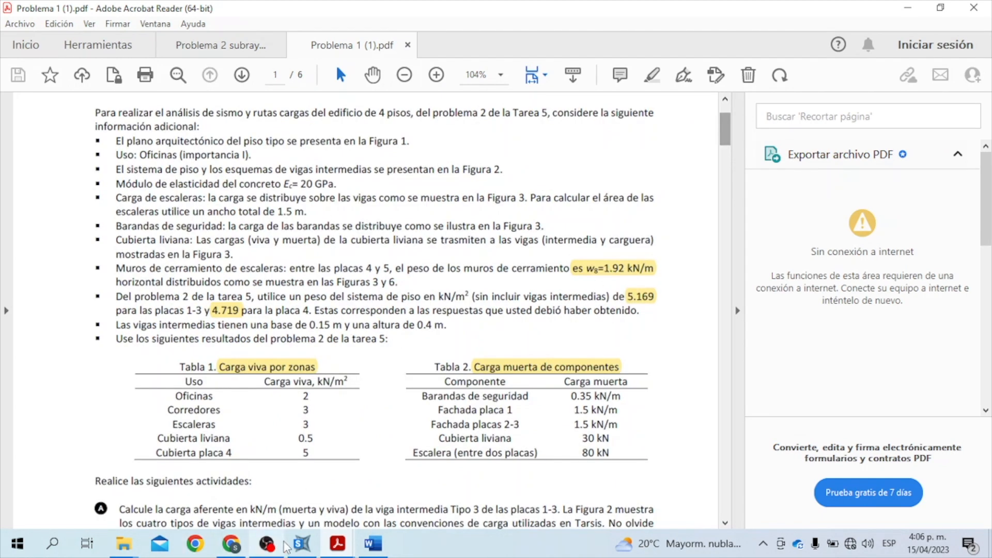
Return to SAP2000 and select the four beams along axes 3, 4, C and D that enclose the stair bay at Z=14.
{"action": "left_click", "coordinate": [302, 543]}
{"action": "left_click", "coordinate": [234, 47]}
{"action": "left_click_drag", "start_coordinate": [662, 227], "coordinate": [784, 349]}
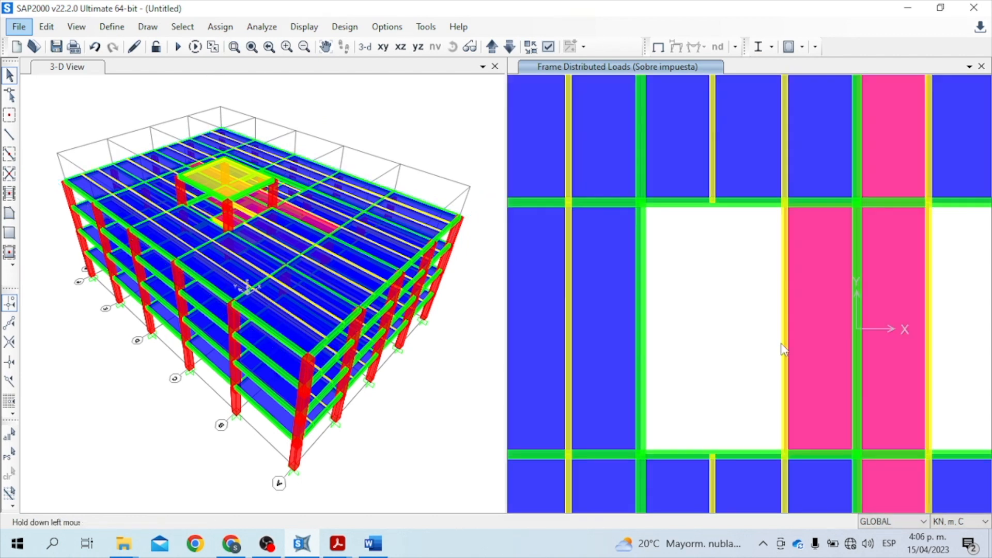
{"action": "left_click", "coordinate": [741, 205]}
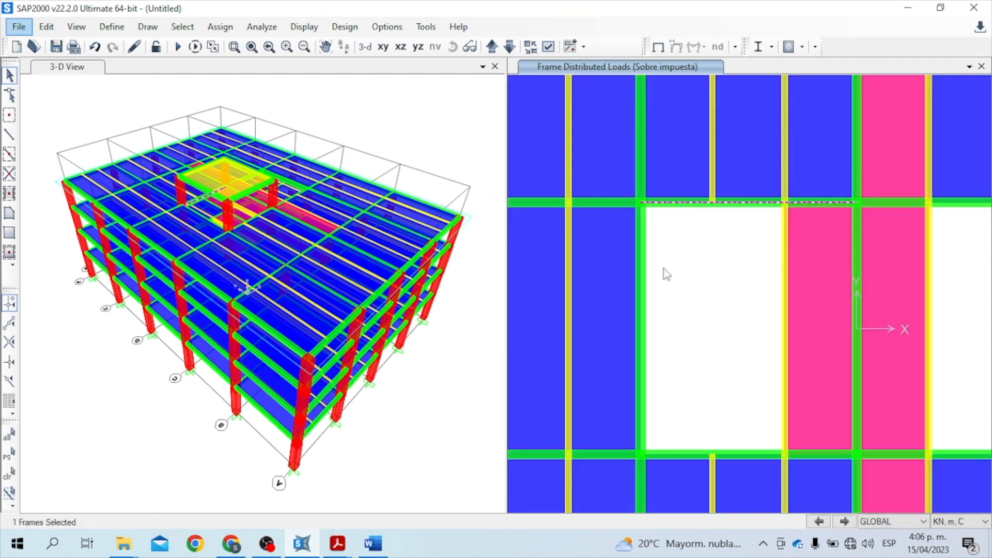
{"action": "left_click", "coordinate": [641, 284]}
{"action": "left_click", "coordinate": [856, 268]}
{"action": "left_click", "coordinate": [746, 455]}
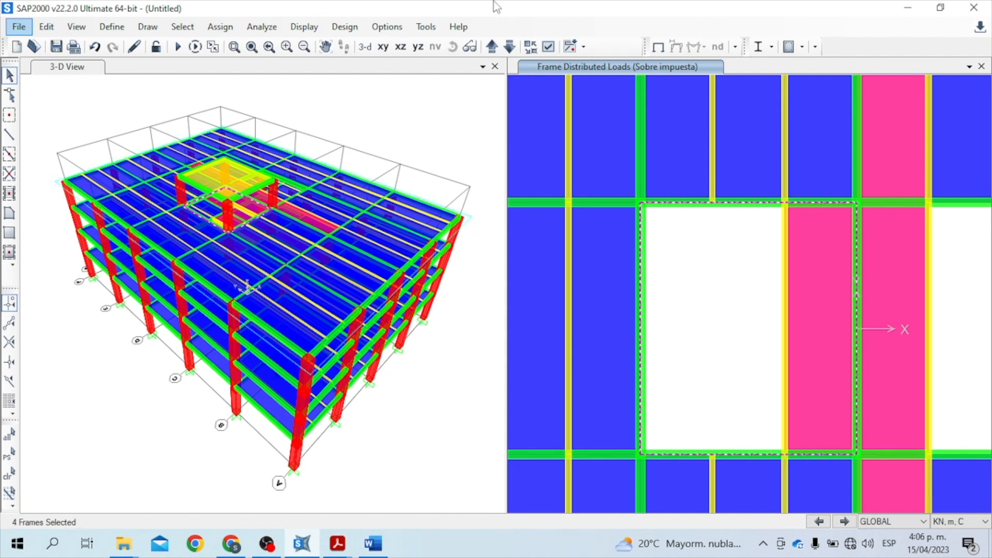
Assign a uniform gravity load of 1.92 kN/m in the Sobre impuesta pattern to the selected stair enclosure beams, replacing existing loads.
{"action": "left_click", "coordinate": [220, 26]}
{"action": "mouse_move", "coordinate": [255, 201]}
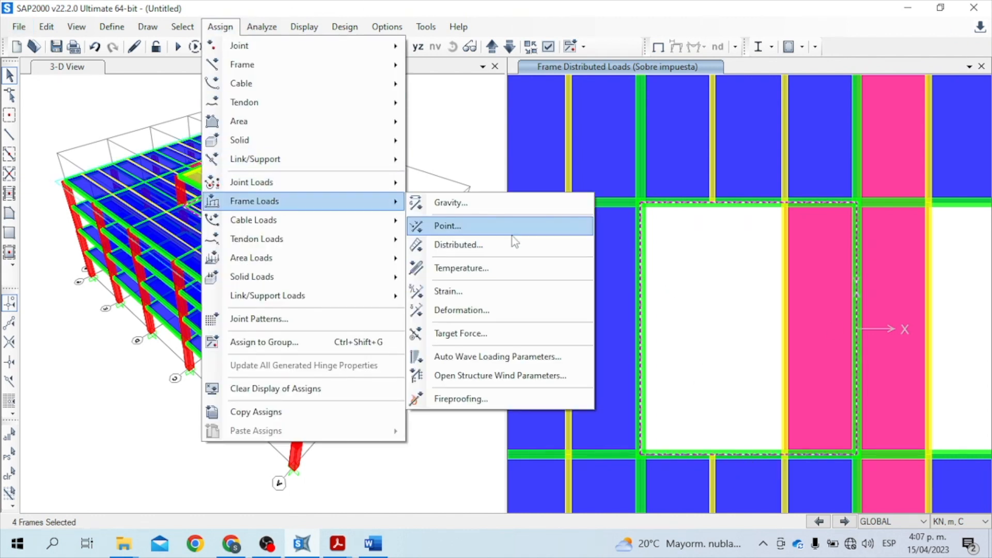
{"action": "left_click", "coordinate": [515, 243]}
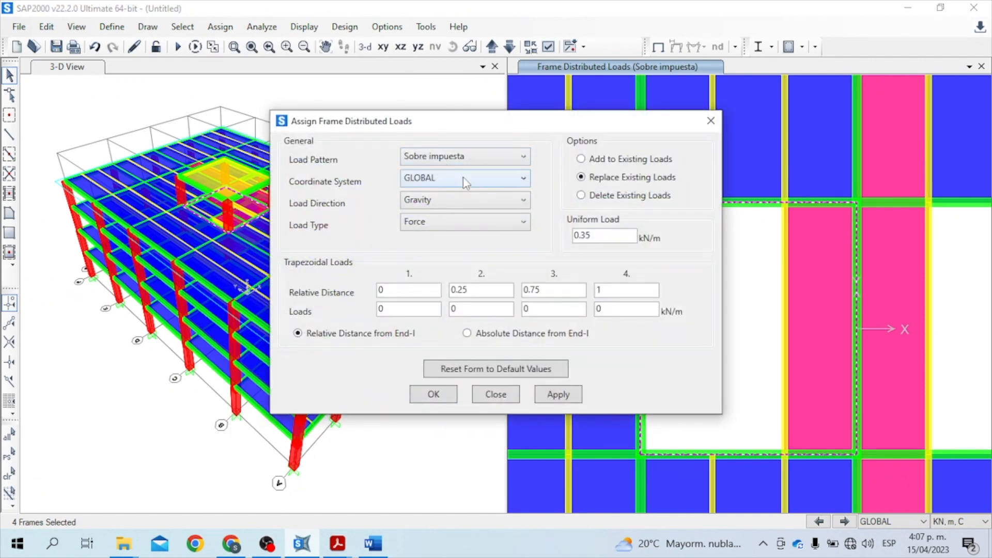
{"action": "left_click_drag", "start_coordinate": [622, 232], "coordinate": [561, 234]}
{"action": "type", "text": "1.92"}
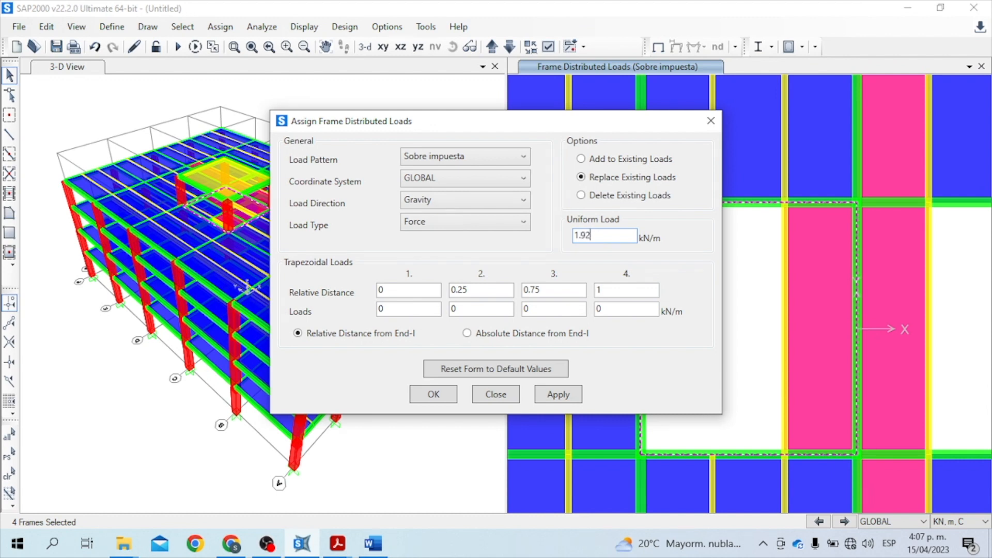
{"action": "left_click", "coordinate": [434, 394]}
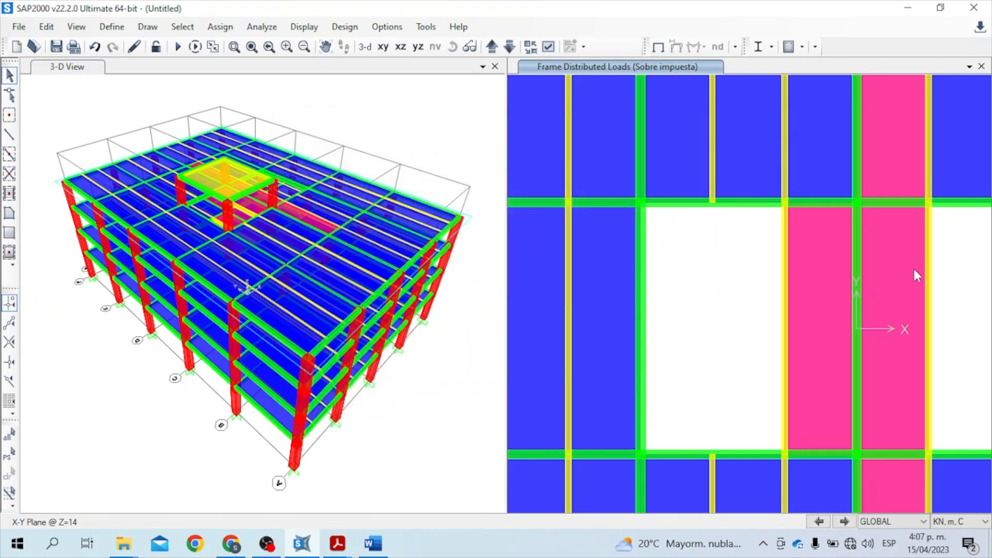
Select the two Y-direction beams bordering the lightweight roof opening: the intermediate beam and the axis 2 beam between C and D.
{"action": "middle_click_drag", "start_coordinate": [914, 266], "coordinate": [713, 277]}
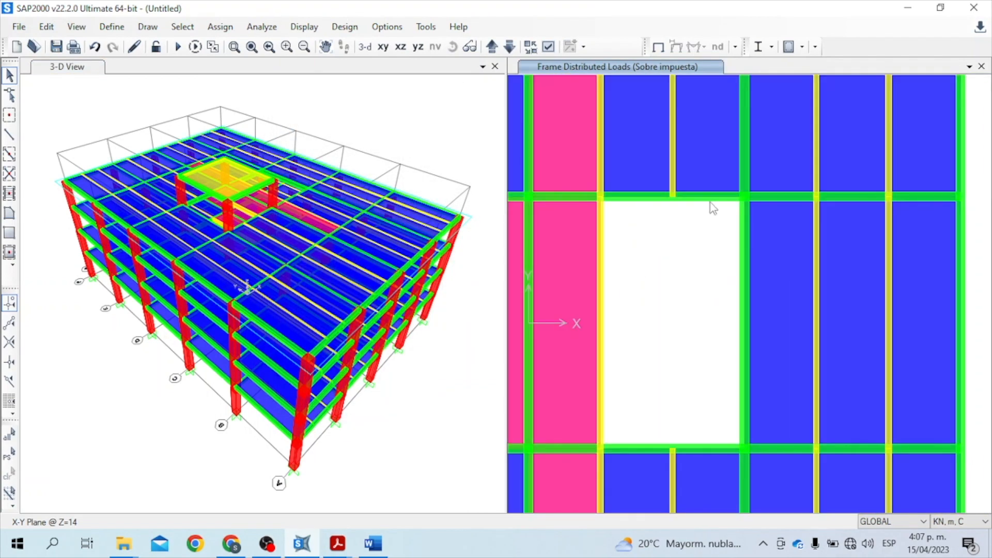
{"action": "left_click", "coordinate": [601, 264]}
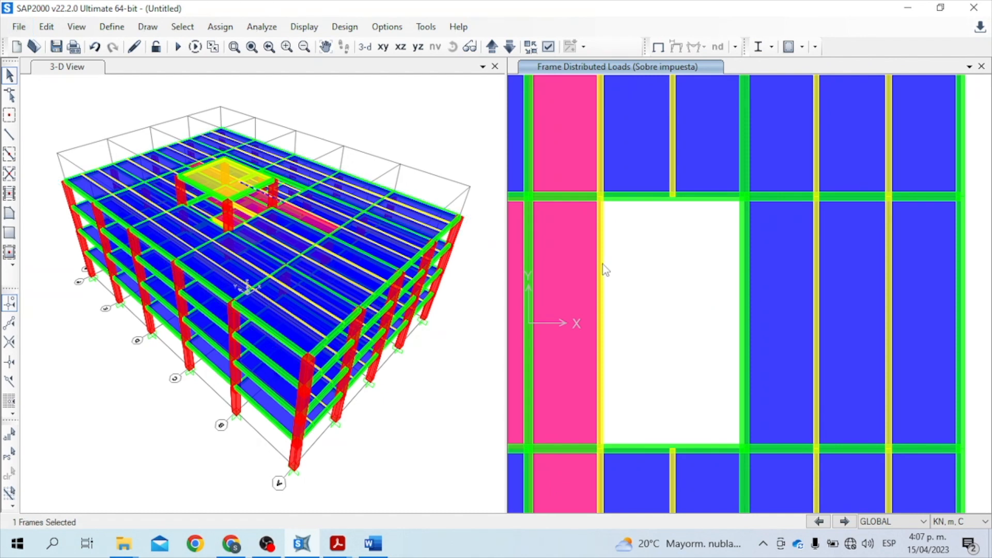
{"action": "left_click", "coordinate": [745, 276]}
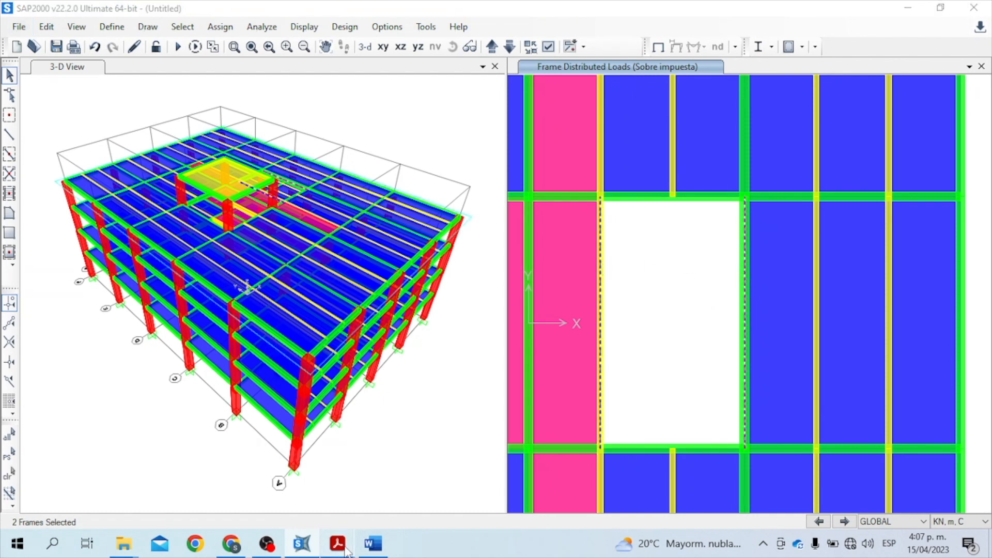
Switch to Problema 1 (1).pdf in Acrobat Reader and look up the Cubierta liviana dead load in the component table.
{"action": "mouse_move", "coordinate": [338, 543]}
{"action": "left_click", "coordinate": [424, 478]}
{"action": "left_click_drag", "start_coordinate": [726, 342], "coordinate": [725, 137]}
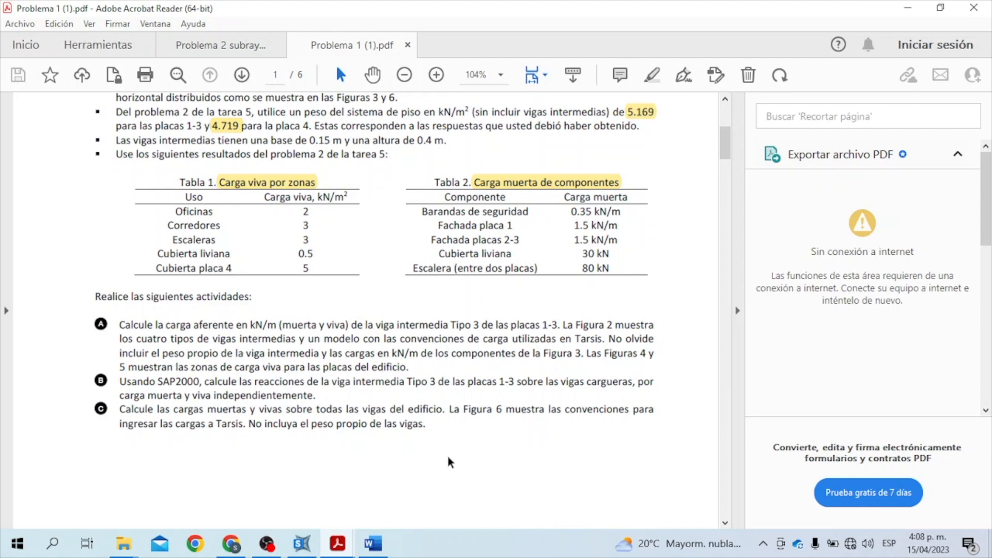
{"action": "left_click_drag", "start_coordinate": [725, 145], "coordinate": [730, 368]}
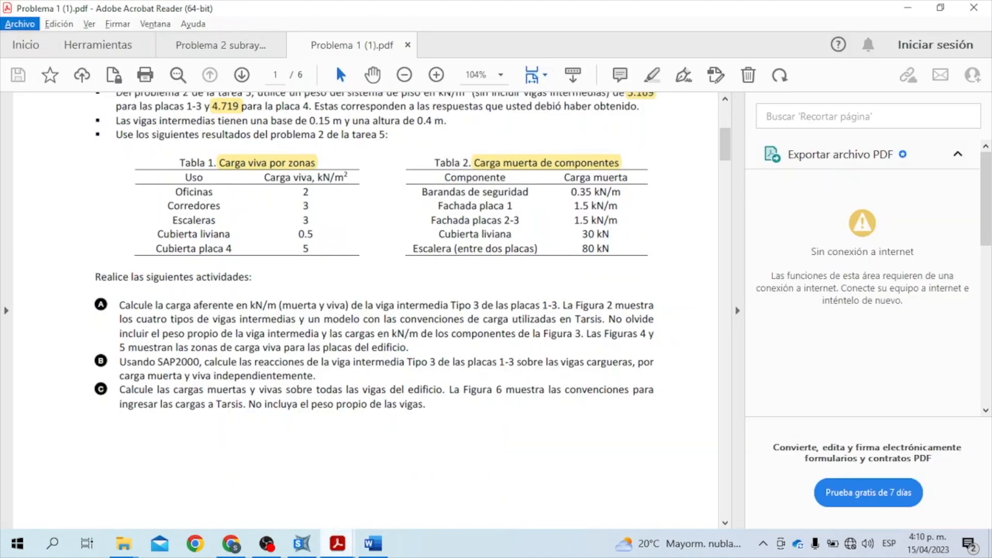
Return to SAP2000 and assign a uniform Sobre impuesta gravity load of 2.15 kN/m to the two lightweight roof beams, replacing existing loads.
{"action": "left_click", "coordinate": [303, 543]}
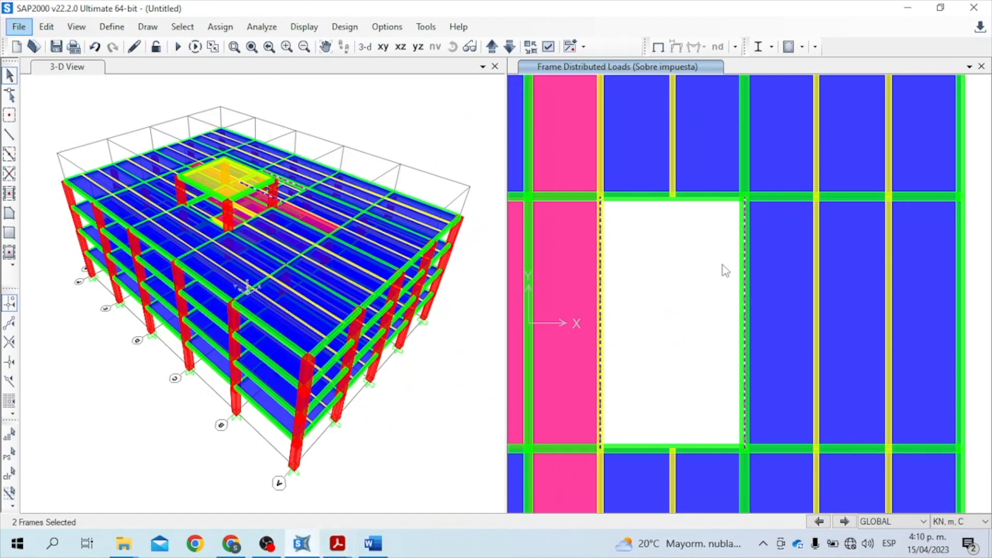
{"action": "left_click", "coordinate": [207, 30]}
{"action": "mouse_move", "coordinate": [253, 204]}
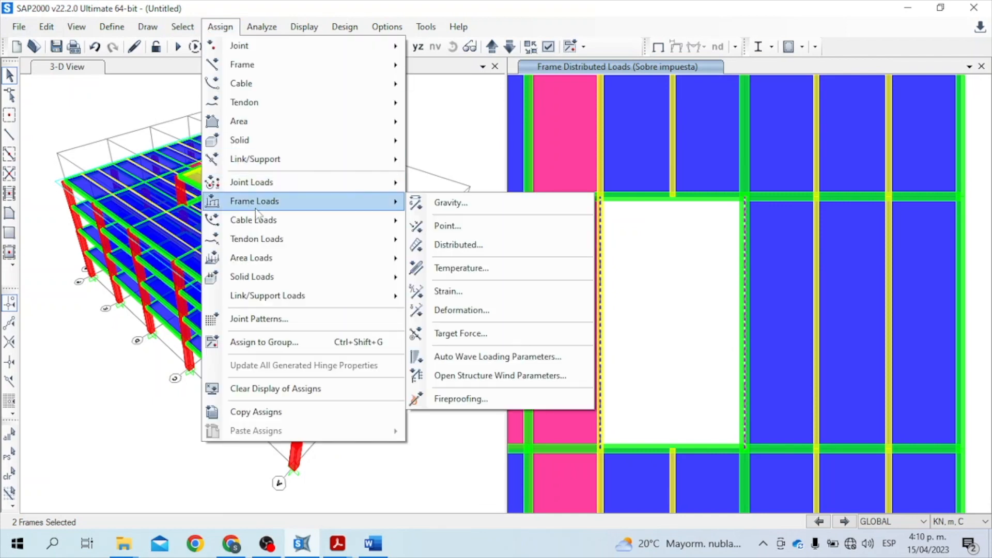
{"action": "left_click", "coordinate": [522, 243]}
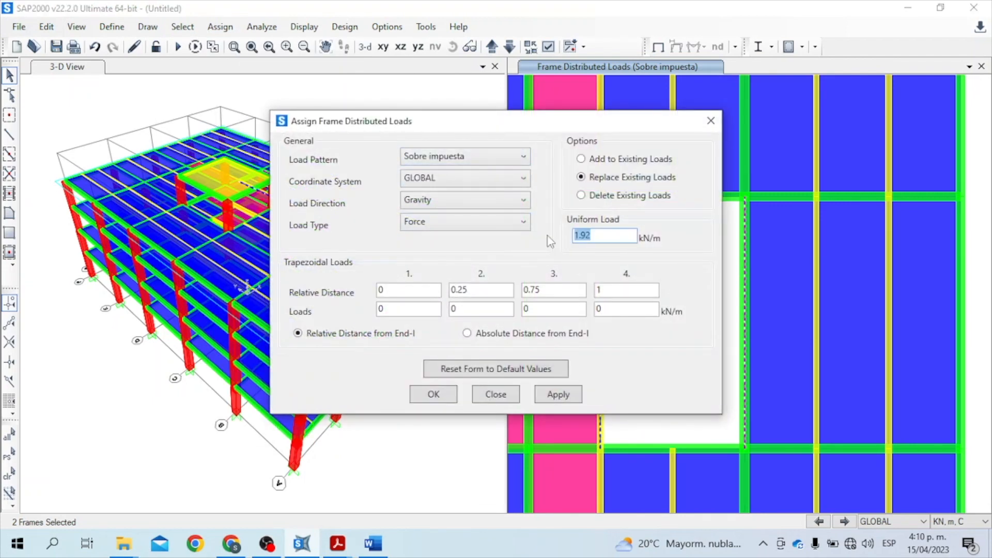
{"action": "type", "text": "2.15"}
{"action": "left_click", "coordinate": [440, 395]}
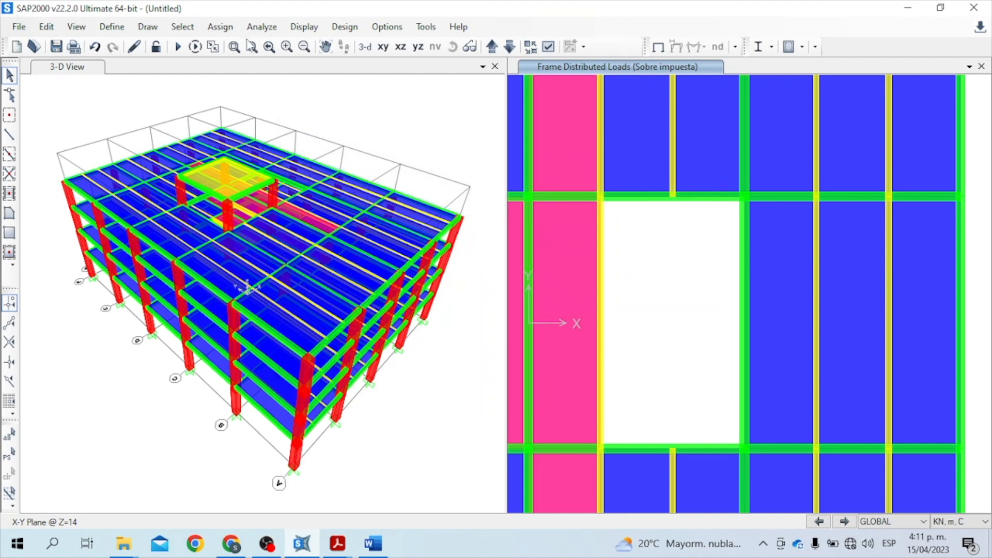
Switch to Problema 1 (1).pdf in Acrobat Reader and examine the live load zones for Placa 4 in Figura 5.
{"action": "left_click", "coordinate": [252, 47]}
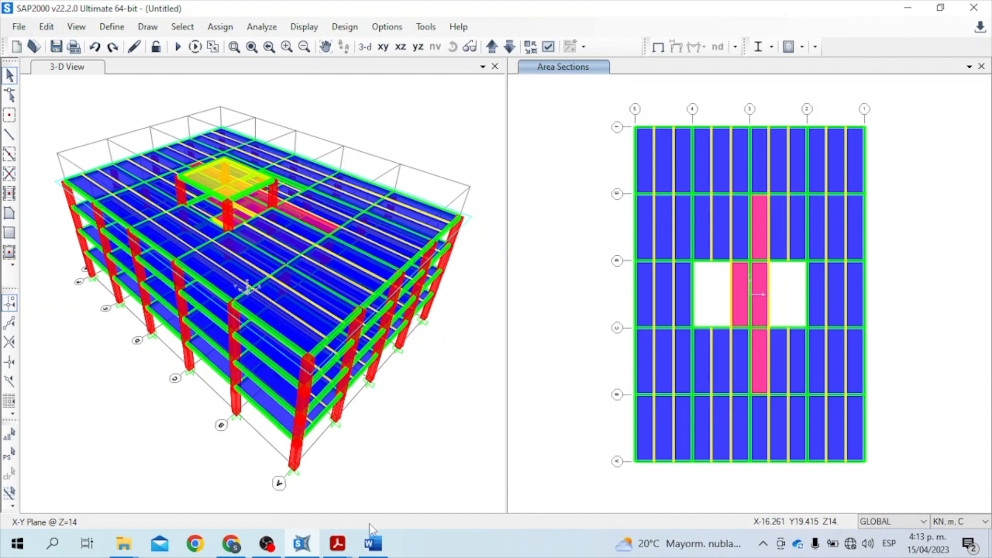
{"action": "mouse_move", "coordinate": [341, 543]}
{"action": "left_click", "coordinate": [408, 477]}
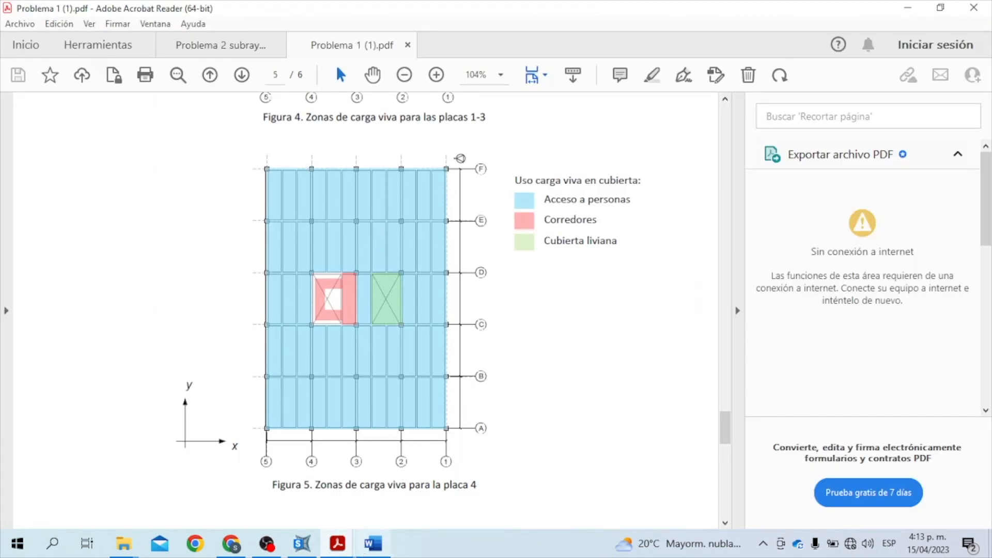
Return to SAP2000 and assign the Cubierta area section to all slab panels at Z=14.
{"action": "key", "text": "alt+Tab"}
{"action": "left_click_drag", "start_coordinate": [609, 107], "coordinate": [899, 499]}
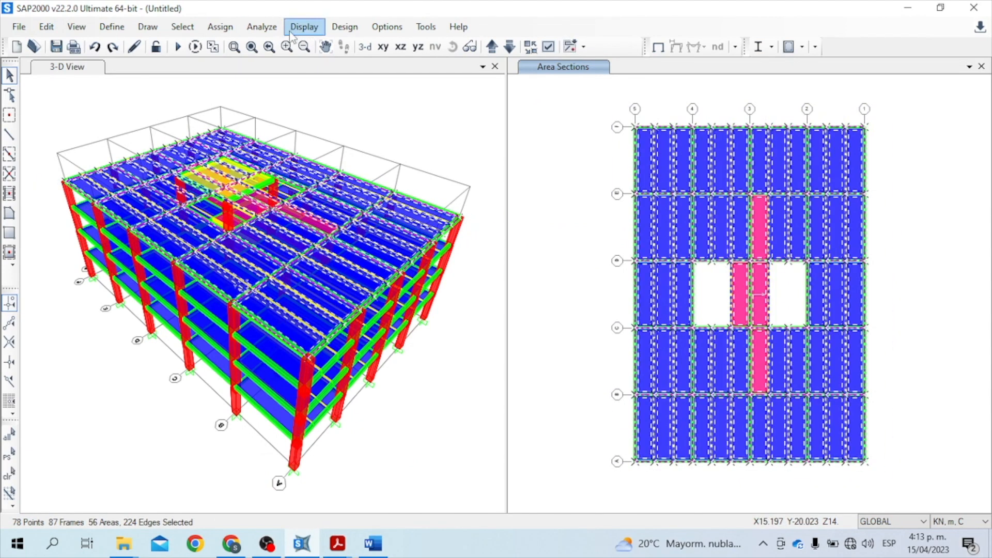
{"action": "left_click", "coordinate": [221, 26]}
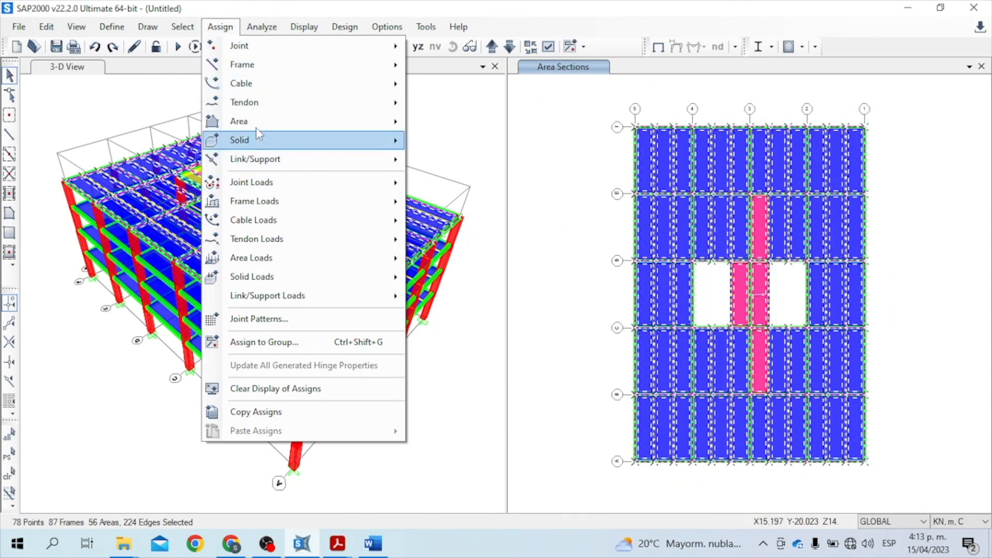
{"action": "mouse_move", "coordinate": [255, 124]}
{"action": "left_click", "coordinate": [485, 124]}
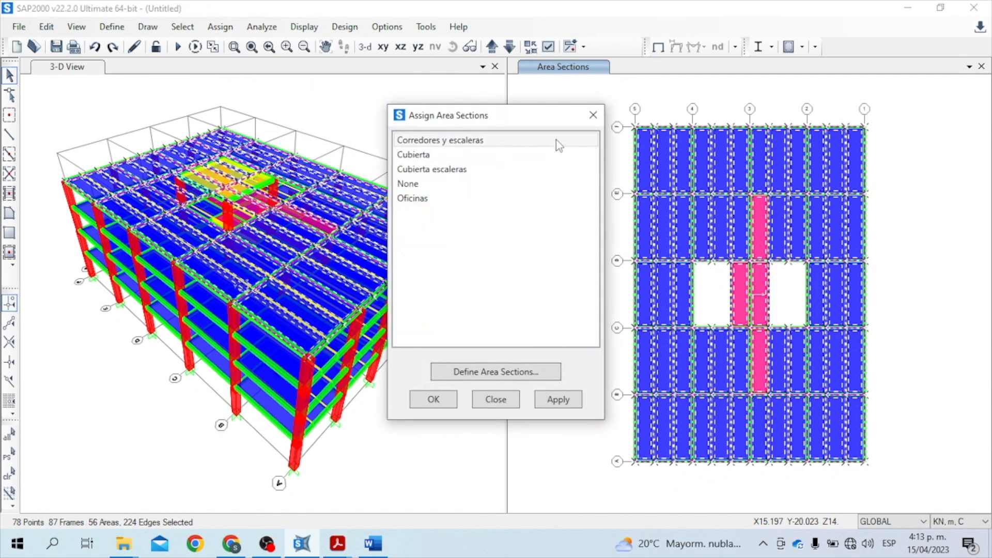
{"action": "left_click", "coordinate": [437, 155]}
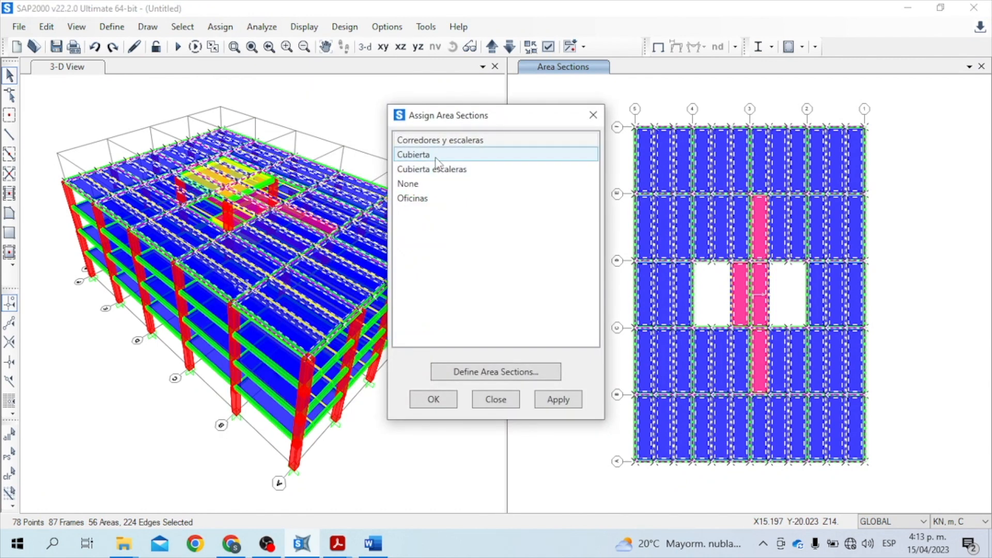
{"action": "left_click", "coordinate": [554, 393]}
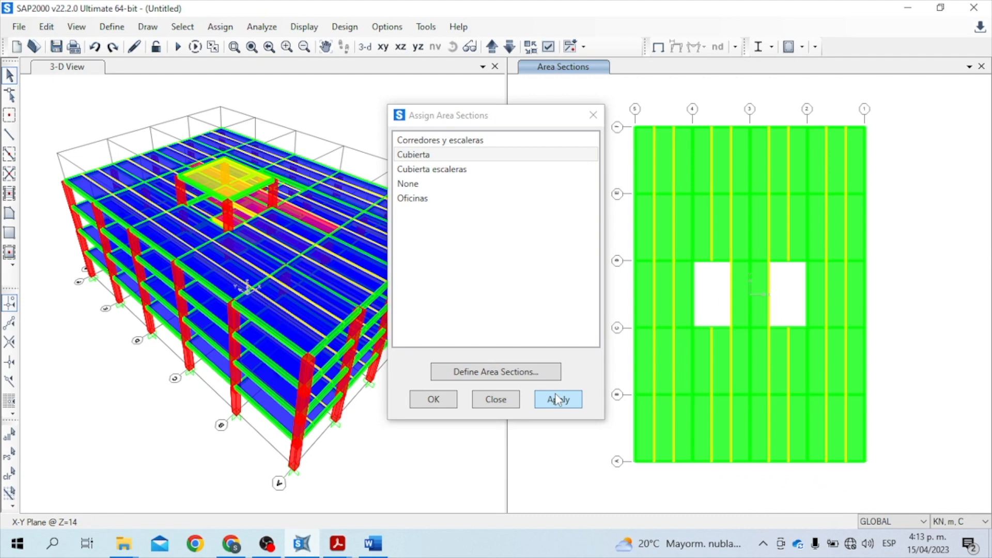
Assign the Corredores y escaleras area section to the narrow panel beside the stair opening, just before axis 3 between C and D.
{"action": "left_click", "coordinate": [745, 296]}
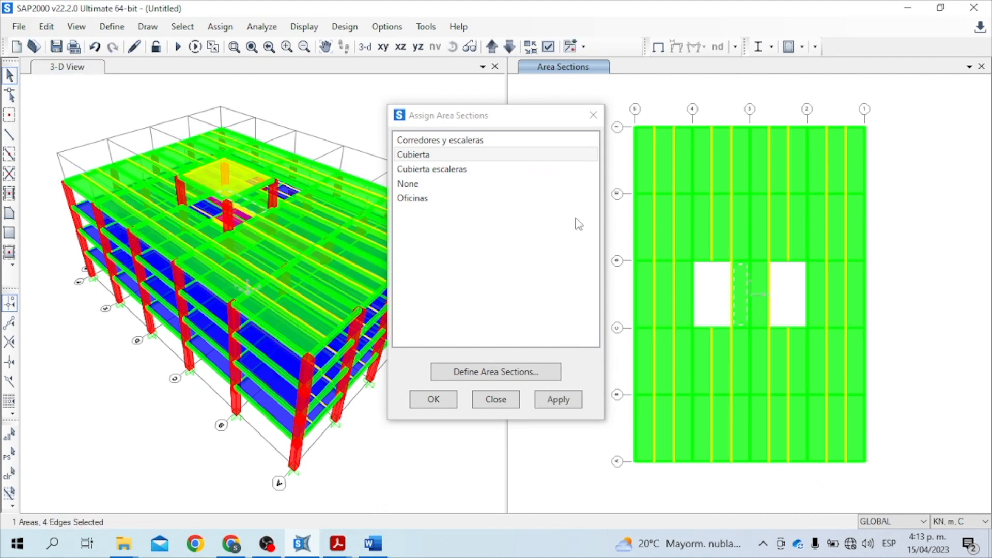
{"action": "left_click", "coordinate": [491, 139]}
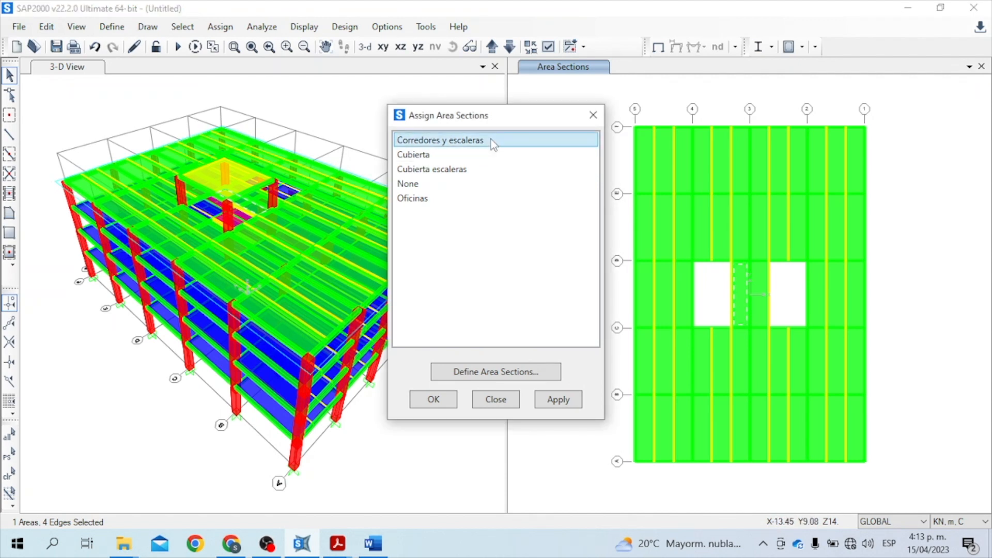
{"action": "left_click", "coordinate": [446, 405]}
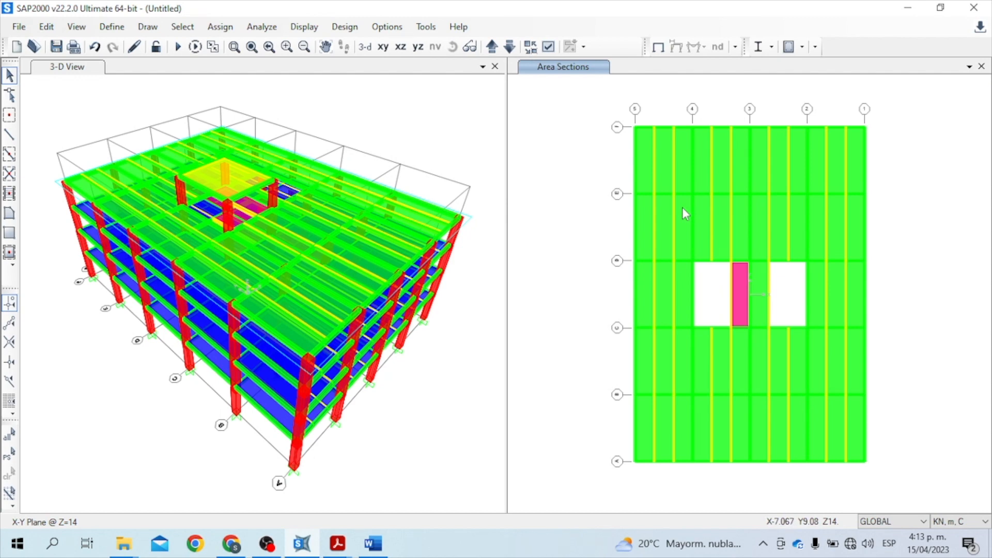
Switch to Problema 1 (1).pdf in Acrobat Reader and look up the Placa 4 roof live load in the table of loads by zone.
{"action": "mouse_move", "coordinate": [338, 544]}
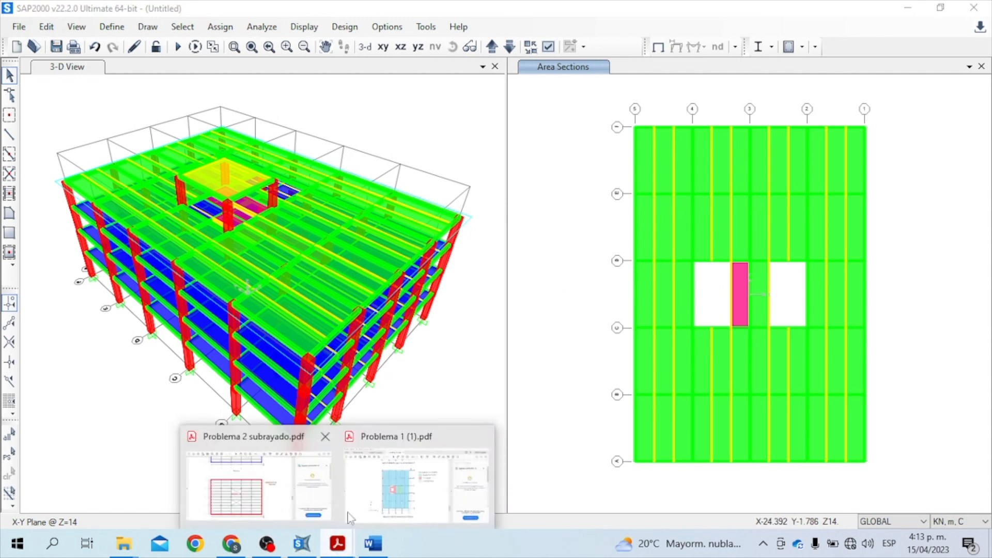
{"action": "left_click", "coordinate": [393, 465]}
{"action": "left_click_drag", "start_coordinate": [715, 426], "coordinate": [740, 142]}
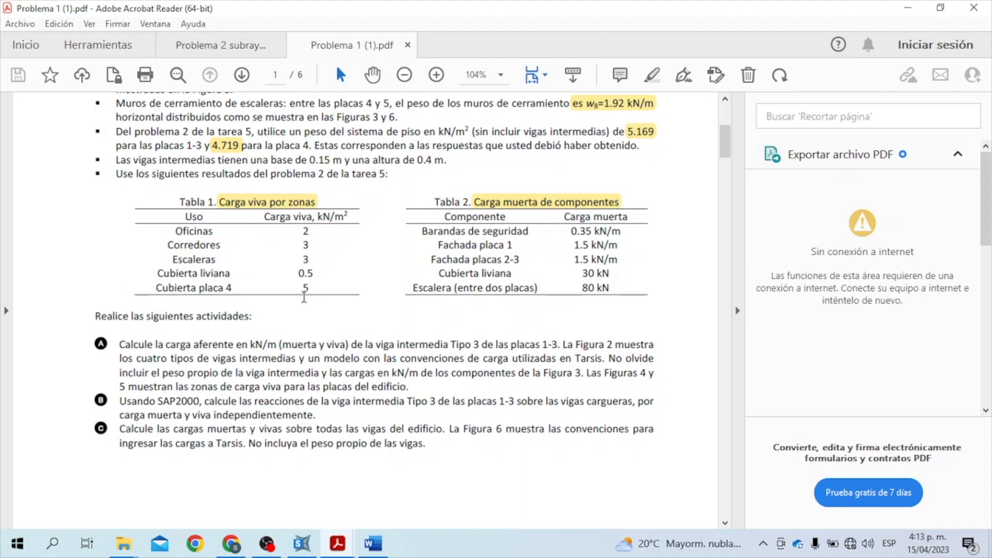
{"action": "left_click", "coordinate": [313, 241]}
Return to SAP2000 and delete the existing Viva uniform-to-frame loads from all areas with the Cubierta section.
{"action": "left_click", "coordinate": [302, 543]}
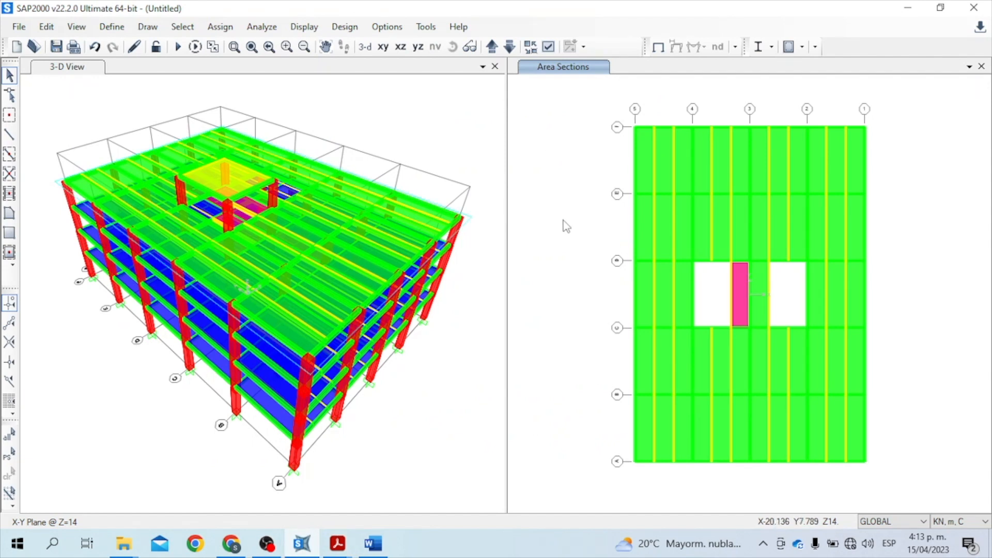
{"action": "left_click", "coordinate": [182, 27]}
{"action": "mouse_move", "coordinate": [201, 46]}
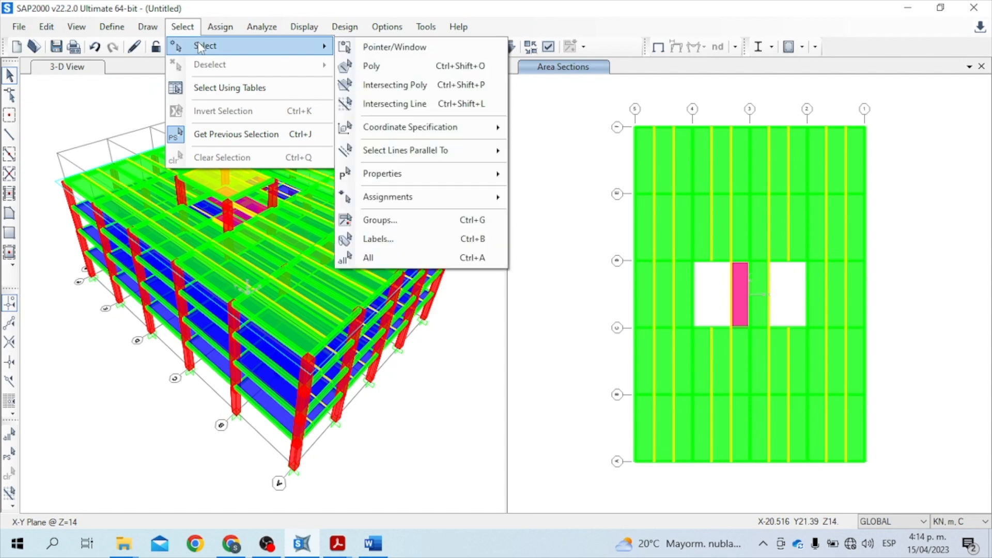
{"action": "mouse_move", "coordinate": [403, 173]}
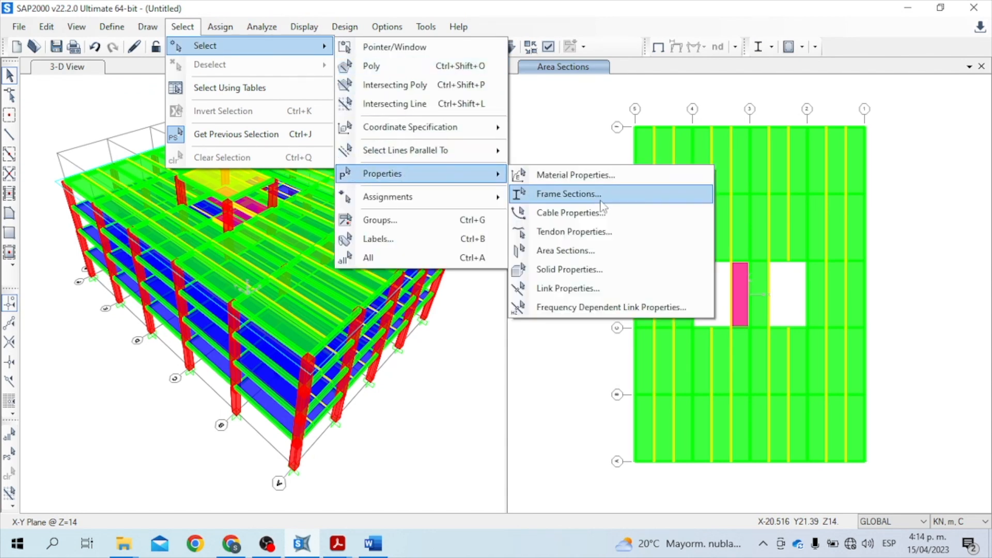
{"action": "left_click", "coordinate": [592, 253]}
{"action": "left_click", "coordinate": [468, 200]}
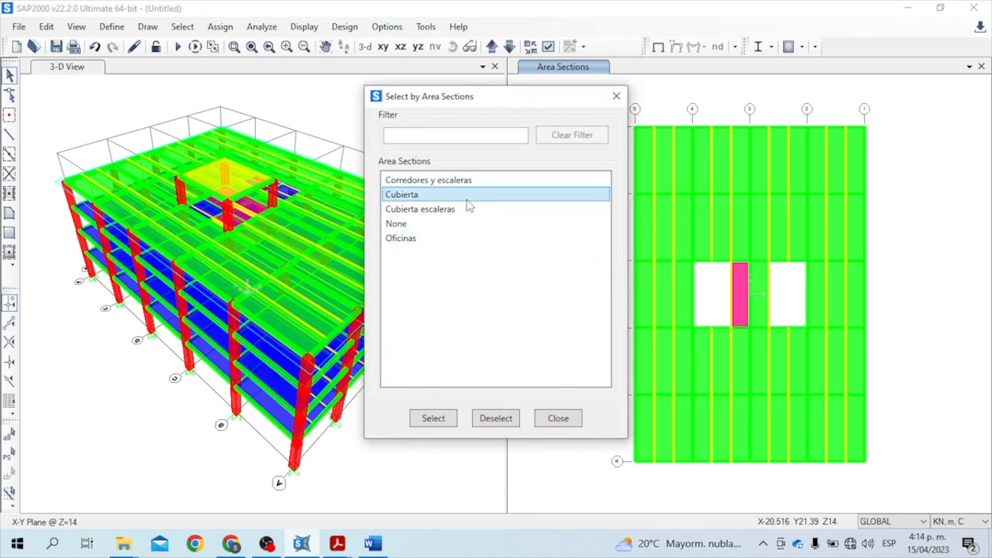
{"action": "left_click", "coordinate": [446, 421]}
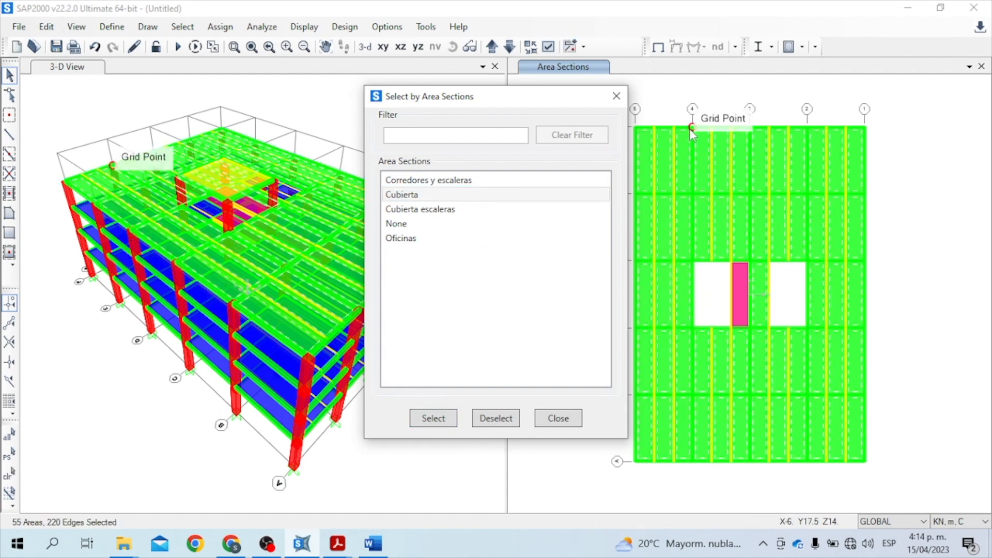
{"action": "left_click", "coordinate": [617, 97]}
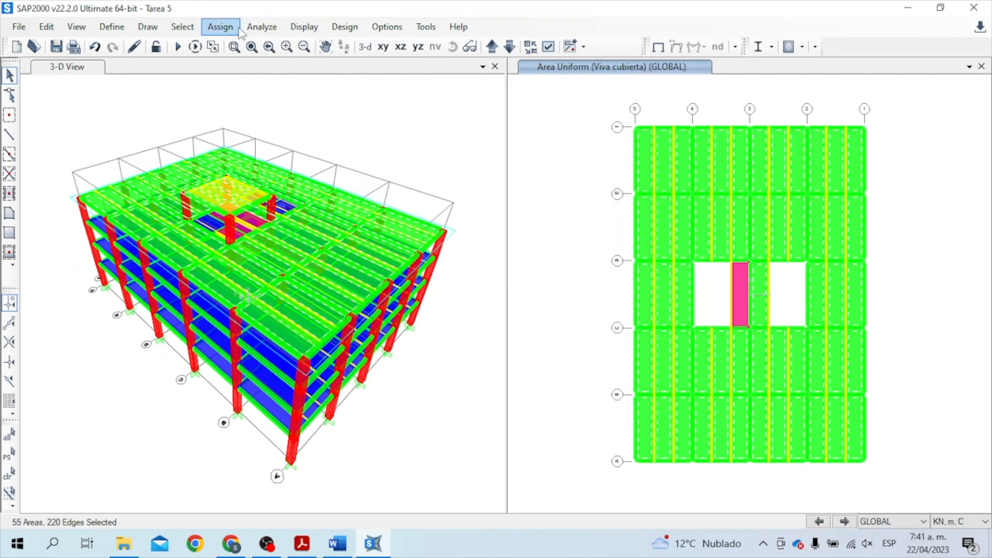
{"action": "left_click", "coordinate": [220, 27]}
{"action": "mouse_move", "coordinate": [263, 259]}
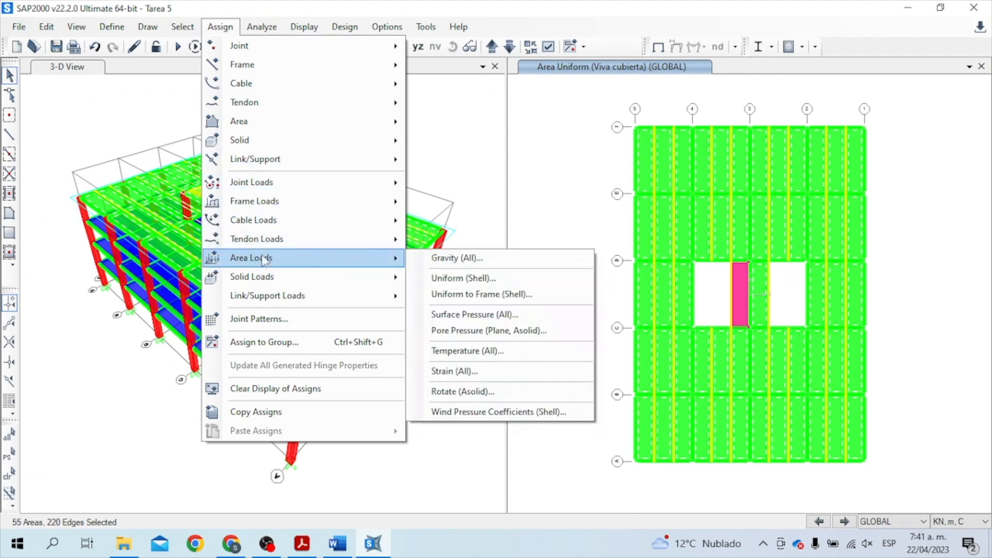
{"action": "left_click", "coordinate": [523, 295]}
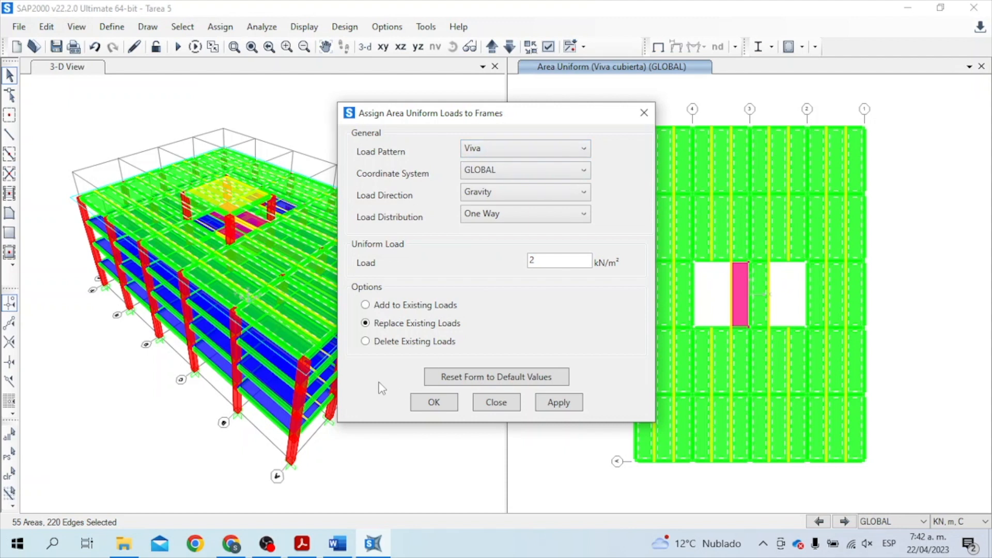
{"action": "left_click", "coordinate": [366, 342]}
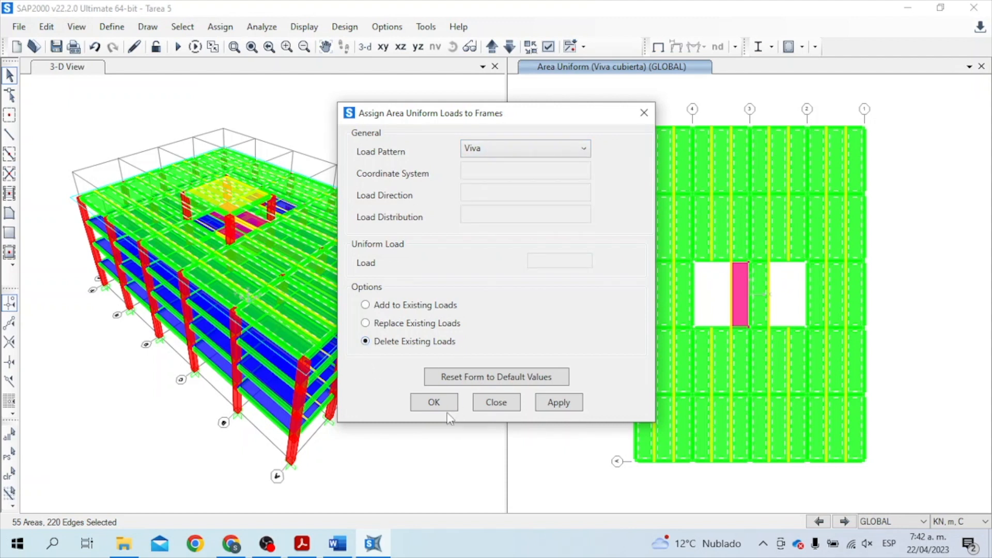
{"action": "left_click", "coordinate": [434, 402]}
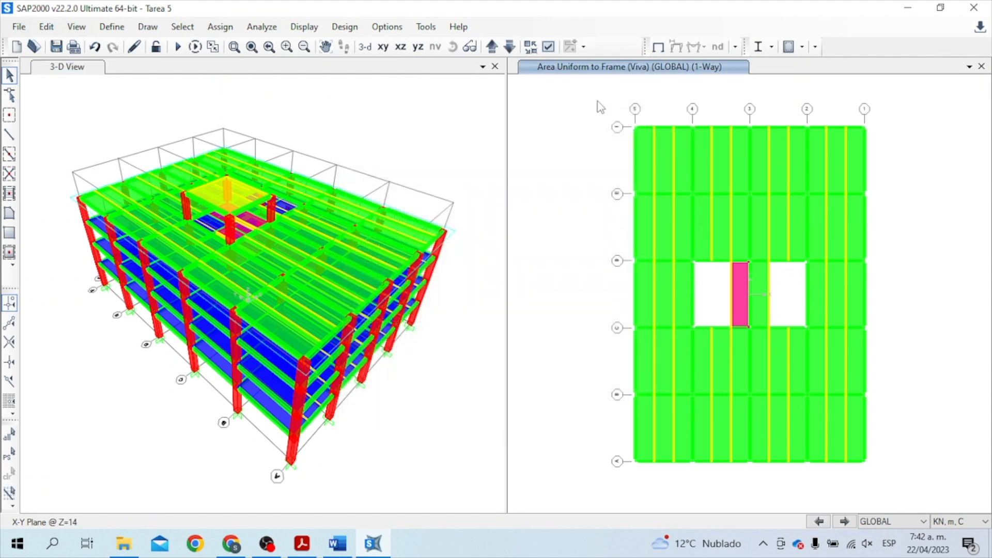
Add a one-way uniform-to-frame gravity load of 5 kN/m² under the Viva cubierta pattern to all Cubierta areas.
{"action": "left_click", "coordinate": [192, 28]}
{"action": "mouse_move", "coordinate": [197, 46]}
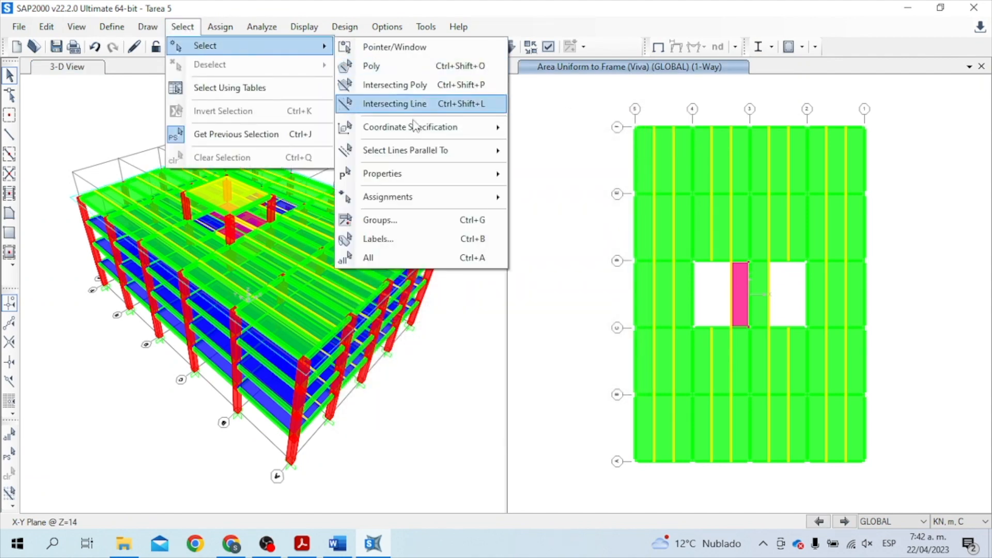
{"action": "mouse_move", "coordinate": [413, 176]}
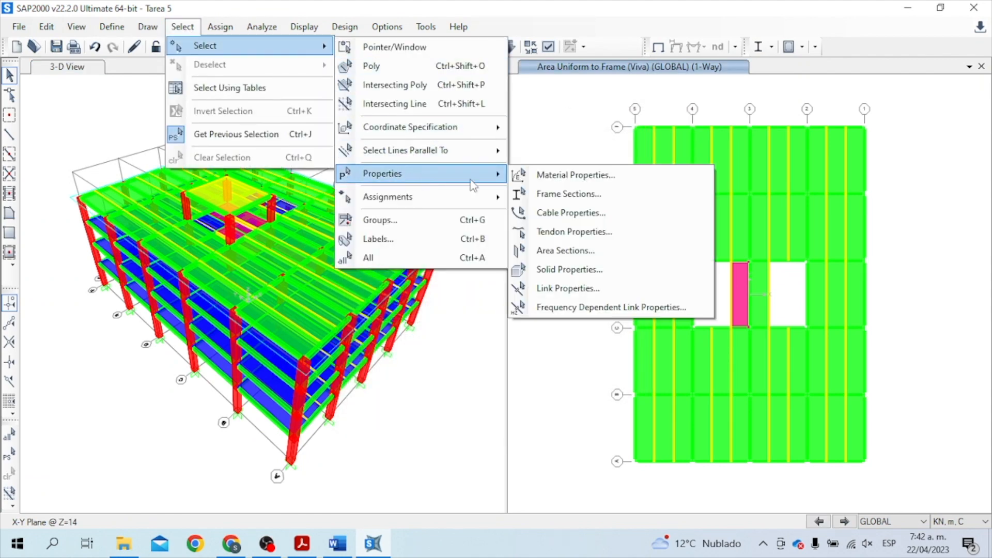
{"action": "left_click", "coordinate": [565, 250]}
{"action": "left_click", "coordinate": [397, 195]}
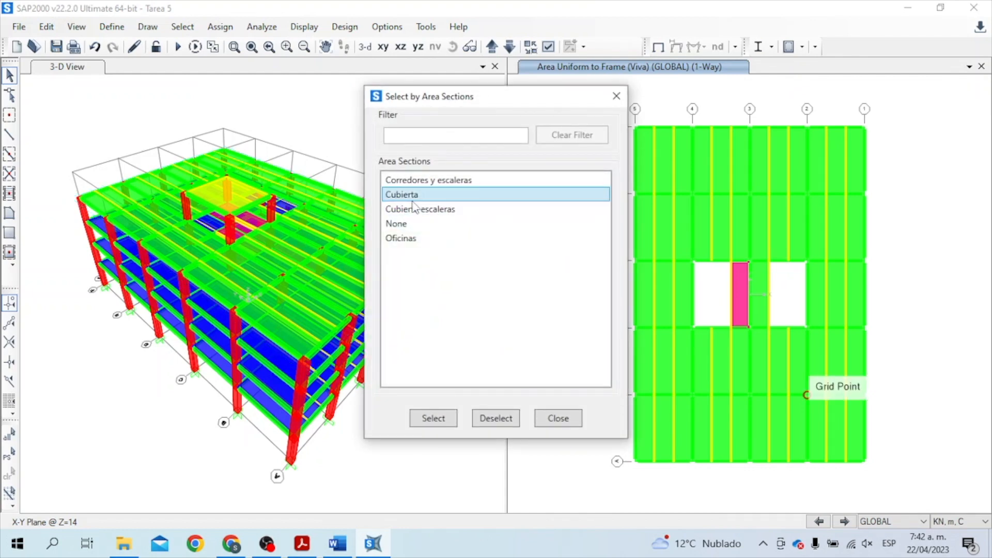
{"action": "left_click", "coordinate": [434, 418]}
{"action": "left_click", "coordinate": [617, 97]}
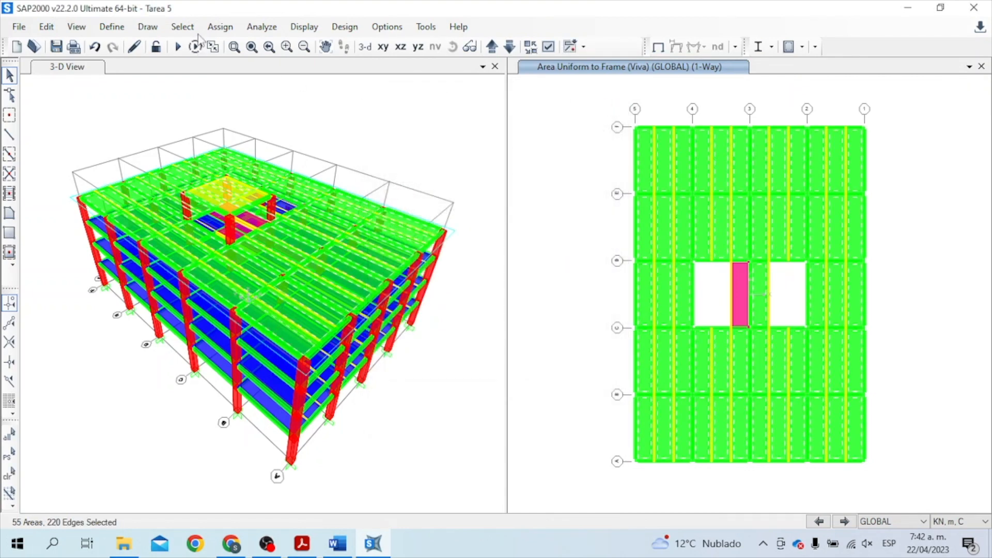
{"action": "left_click", "coordinate": [220, 27]}
{"action": "mouse_move", "coordinate": [273, 261]}
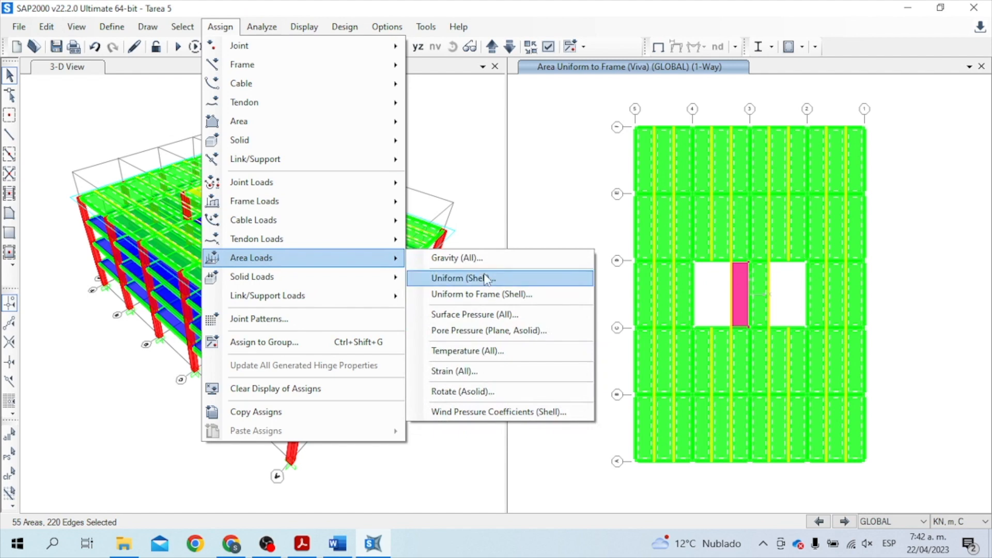
{"action": "left_click", "coordinate": [491, 297]}
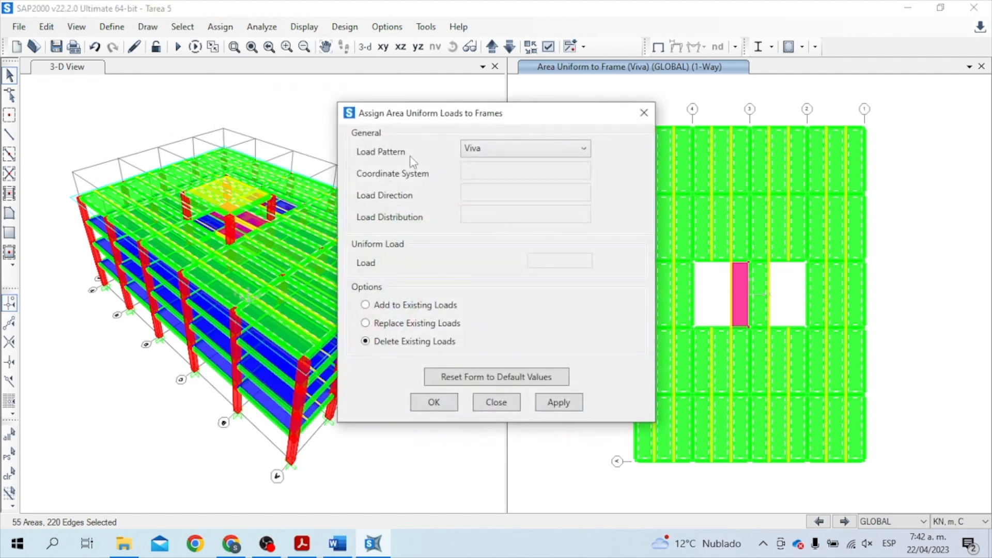
{"action": "left_click", "coordinate": [543, 154]}
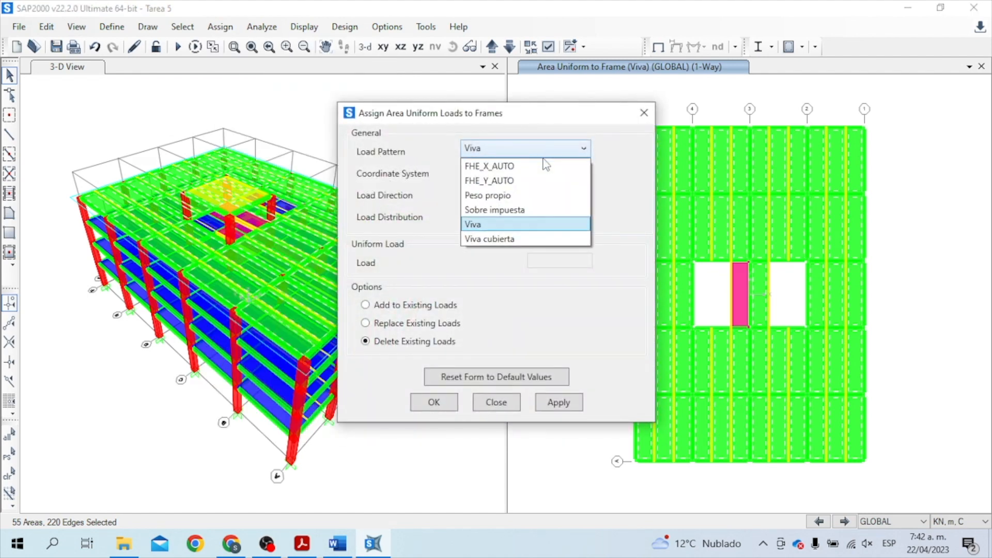
{"action": "left_click", "coordinate": [532, 239]}
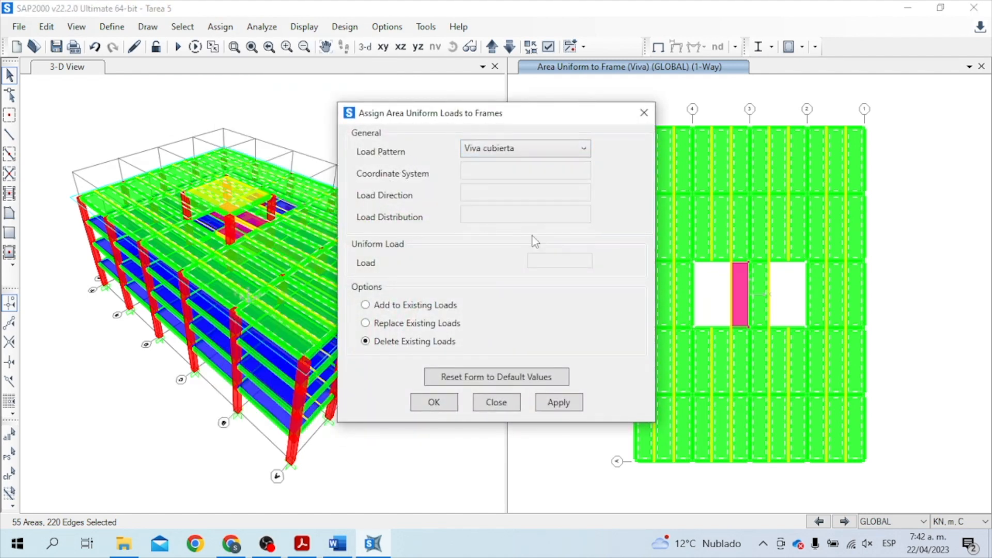
{"action": "left_click", "coordinate": [365, 305]}
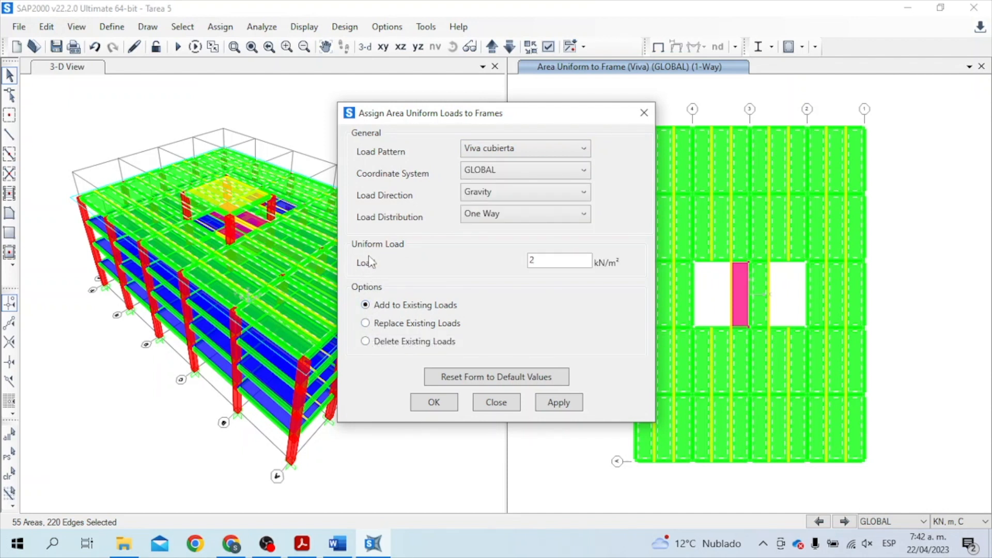
{"action": "left_click_drag", "start_coordinate": [566, 260], "coordinate": [496, 258]}
{"action": "left_click", "coordinate": [432, 404]}
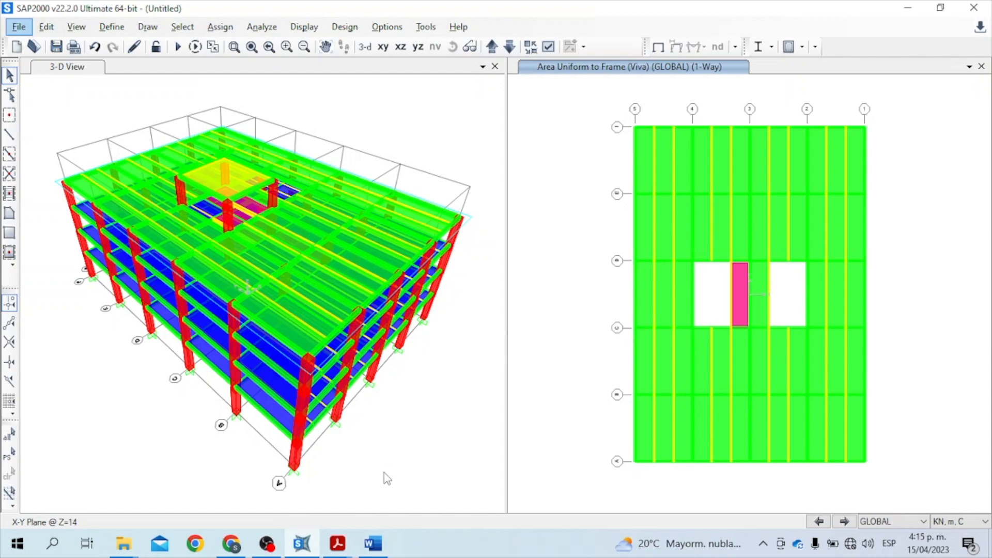
Switch to Problema 1 (1).pdf in Acrobat Reader and look up the floor system weight for Placa 4.
{"action": "mouse_move", "coordinate": [352, 535]}
{"action": "left_click", "coordinate": [418, 461]}
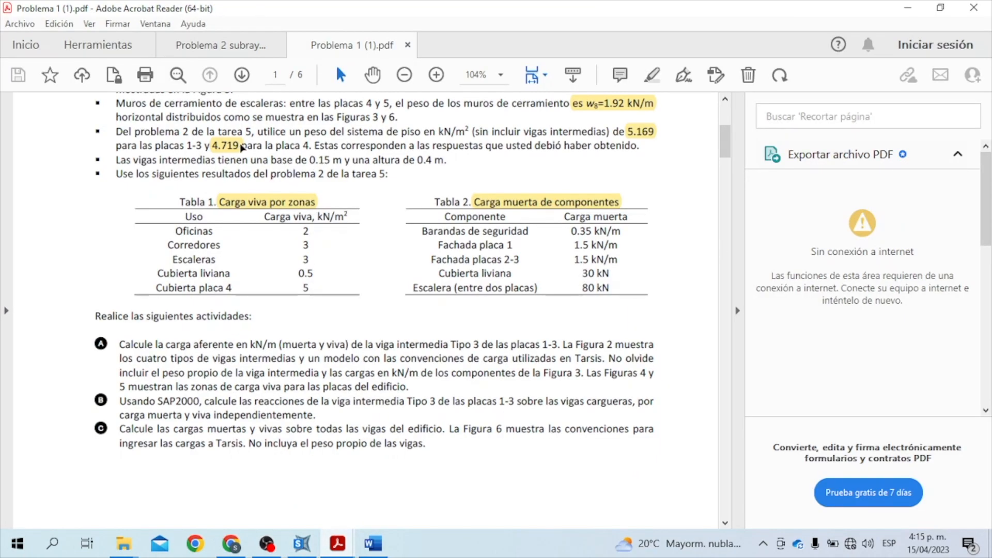
{"action": "left_click", "coordinate": [223, 150]}
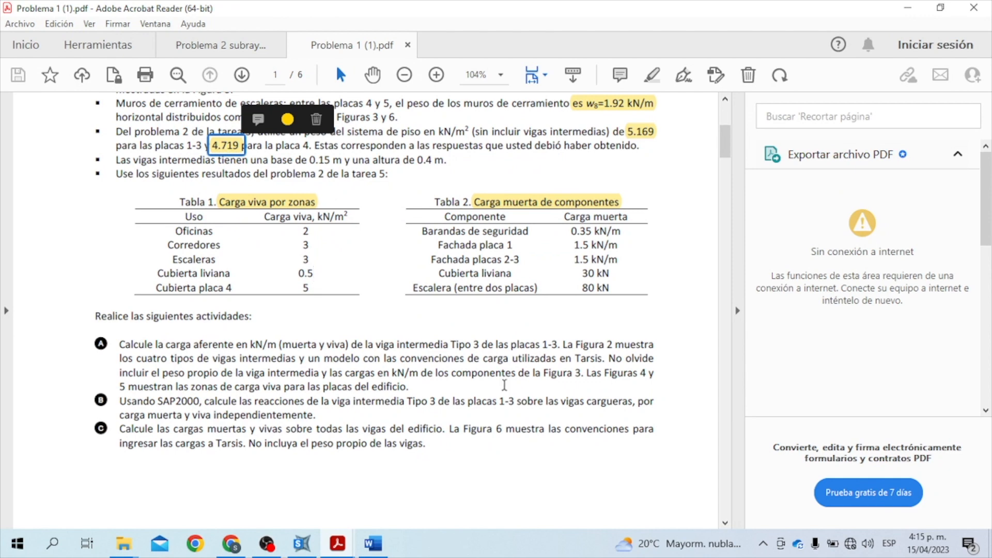
Return to SAP2000 and assign a one-way Sobre impuesta uniform-to-frame load of 4.719 kN/m² to all Cubierta areas, replacing existing loads.
{"action": "left_click", "coordinate": [302, 547]}
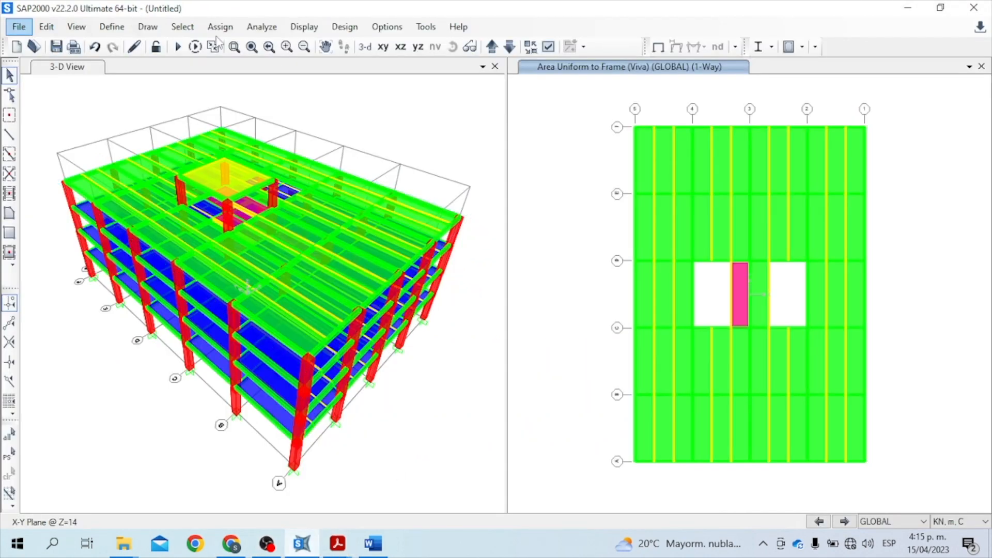
{"action": "left_click", "coordinate": [183, 26]}
{"action": "mouse_move", "coordinate": [248, 45]}
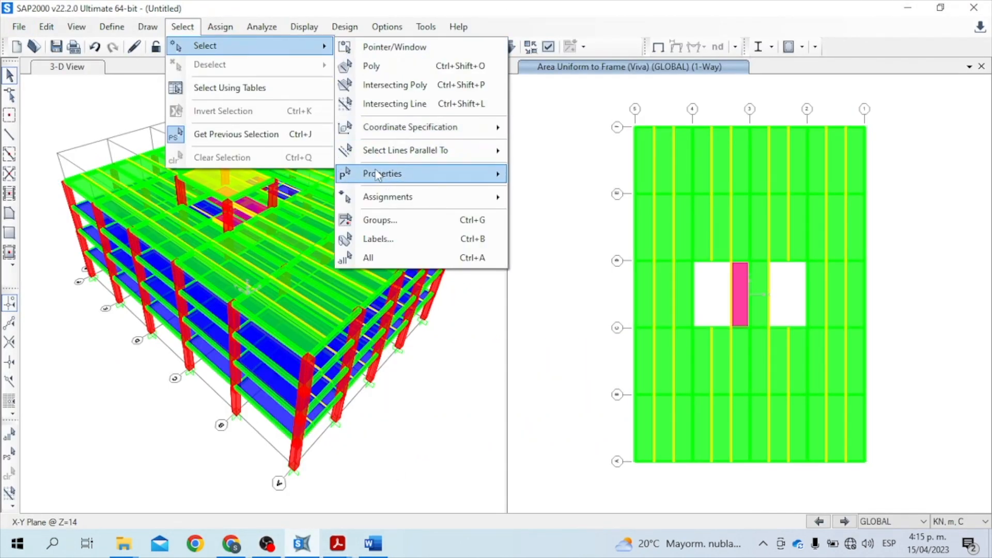
{"action": "mouse_move", "coordinate": [382, 173]}
{"action": "left_click", "coordinate": [559, 253]}
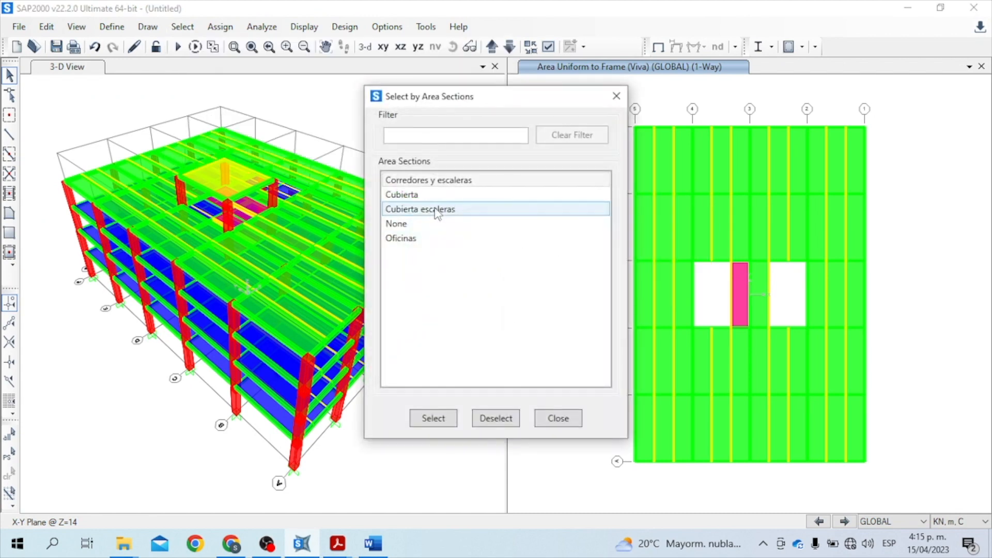
{"action": "left_click", "coordinate": [419, 195]}
{"action": "left_click", "coordinate": [434, 419]}
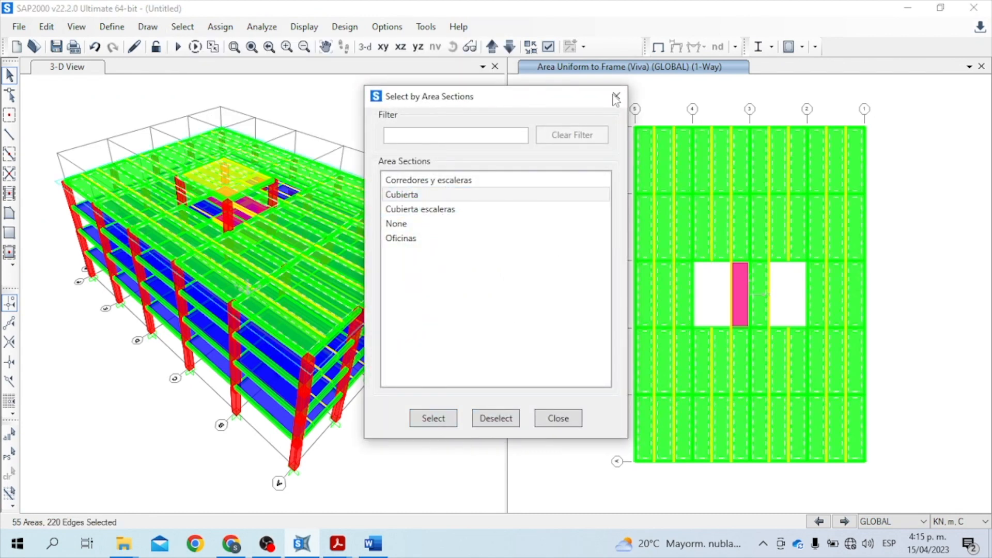
{"action": "left_click", "coordinate": [617, 96]}
{"action": "left_click", "coordinate": [221, 26]}
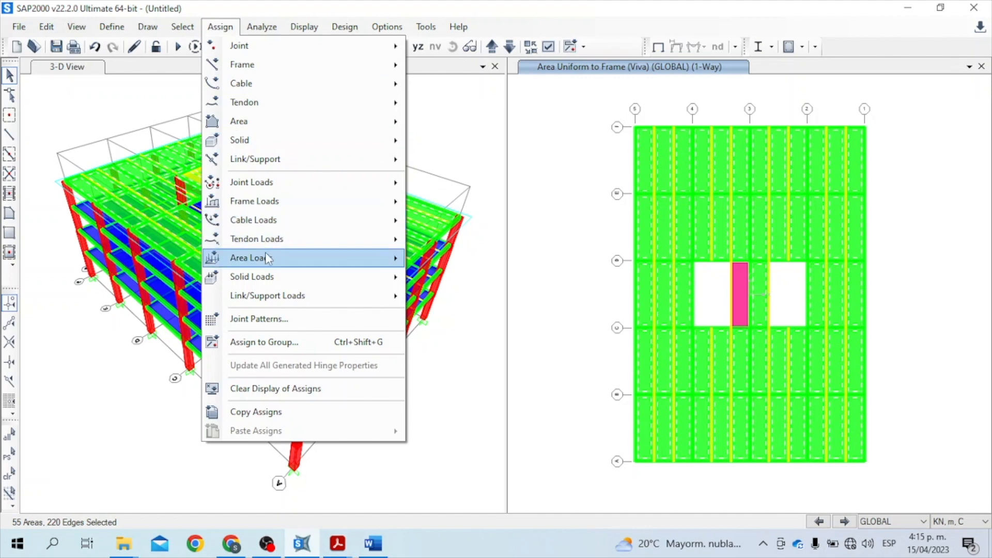
{"action": "mouse_move", "coordinate": [332, 257]}
{"action": "left_click", "coordinate": [470, 289]}
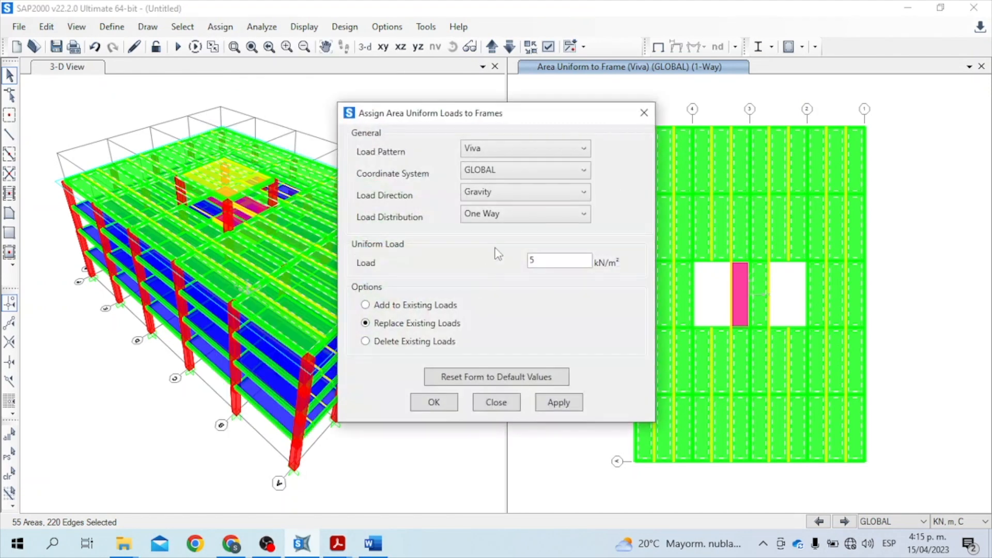
{"action": "left_click", "coordinate": [522, 151]}
{"action": "left_click", "coordinate": [518, 209]}
{"action": "double_click", "coordinate": [543, 259]}
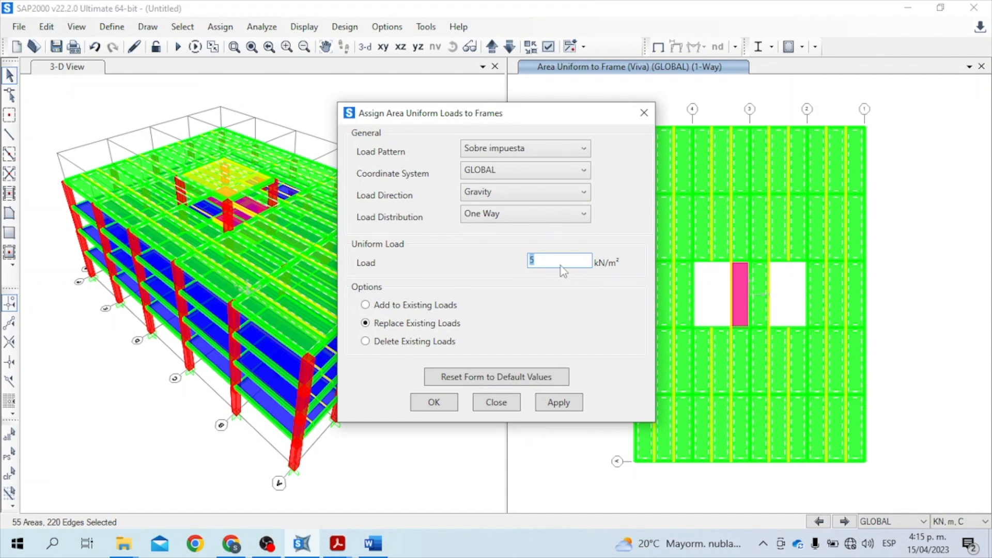
{"action": "key", "text": "BackSpace"}
{"action": "left_click", "coordinate": [418, 403]}
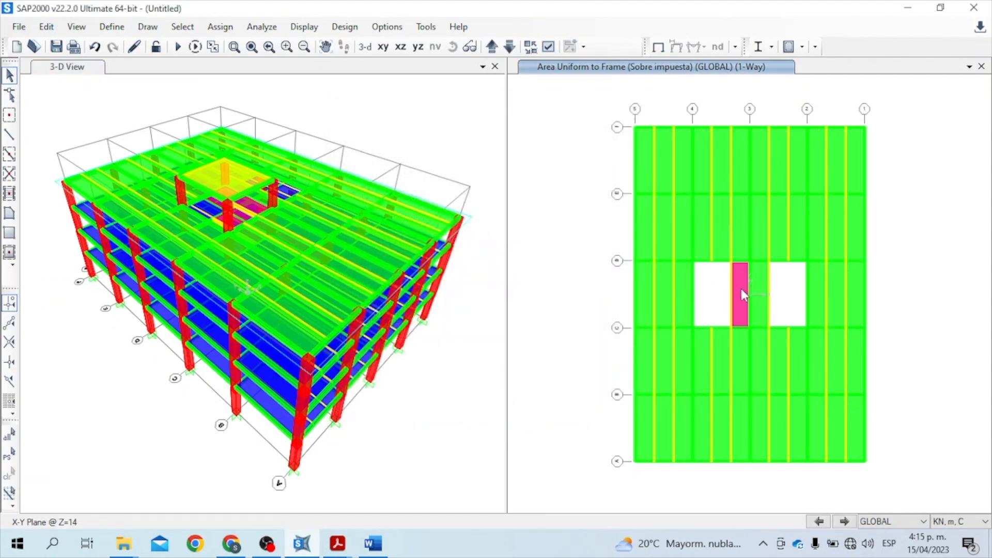
Assign the 4.719 kN/m² Sobre impuesta uniform-to-frame load, one way, to the Corredores y escaleras panel between the stair openings at Z=14.
{"action": "left_click", "coordinate": [741, 290]}
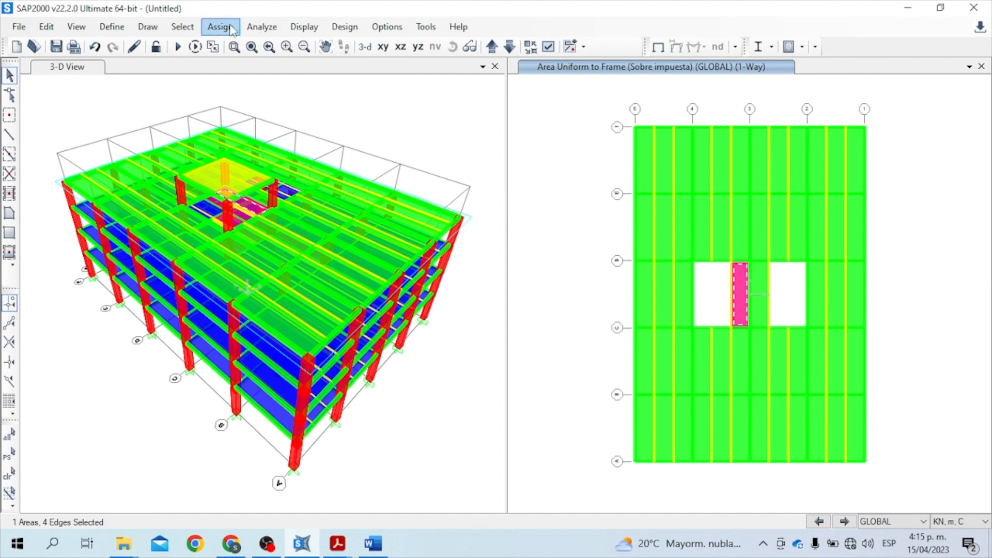
{"action": "left_click", "coordinate": [228, 27]}
{"action": "mouse_move", "coordinate": [310, 257]}
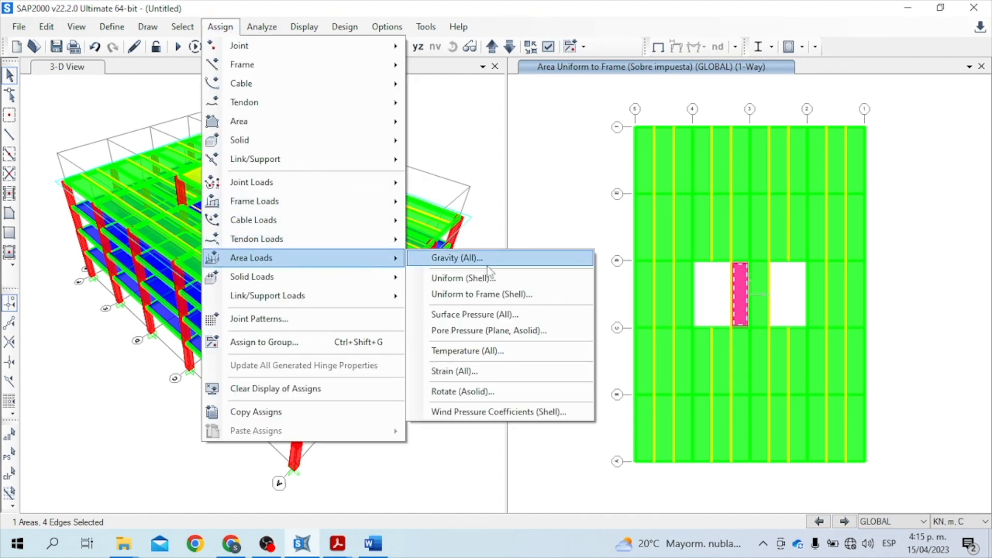
{"action": "left_click", "coordinate": [501, 294]}
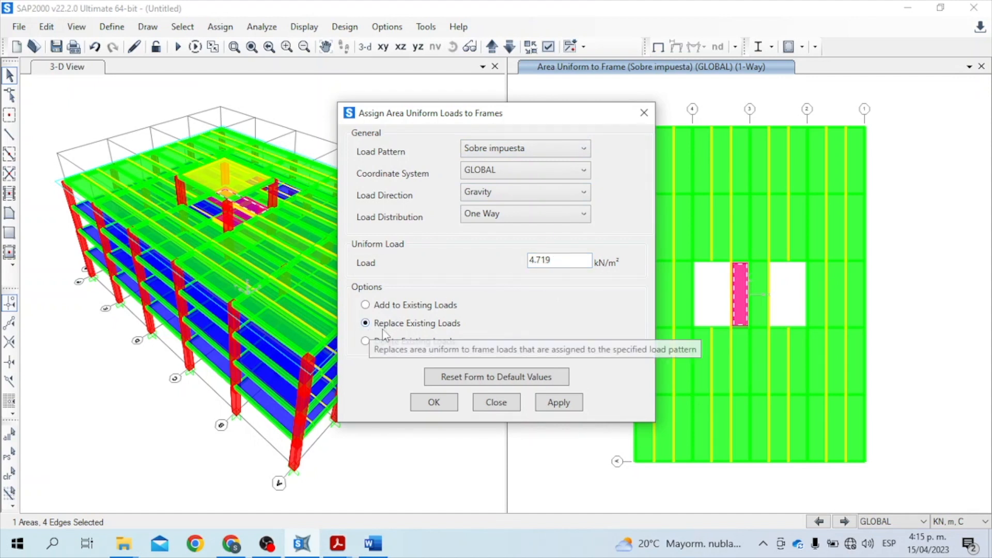
{"action": "left_click", "coordinate": [447, 405]}
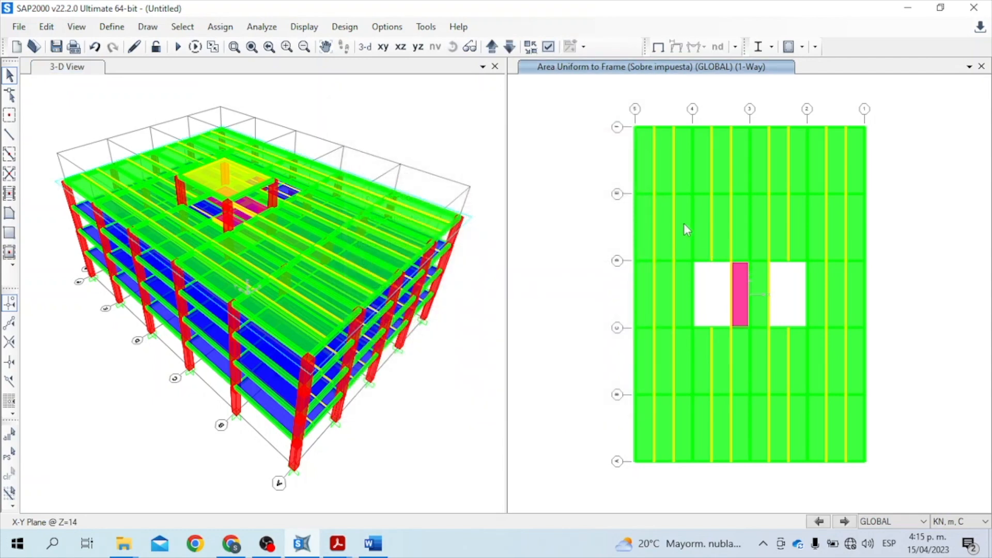
Check the loads assigned to the Cubierta roof area above the upper-left stair opening at Z=14.
{"action": "left_click", "coordinate": [684, 223]}
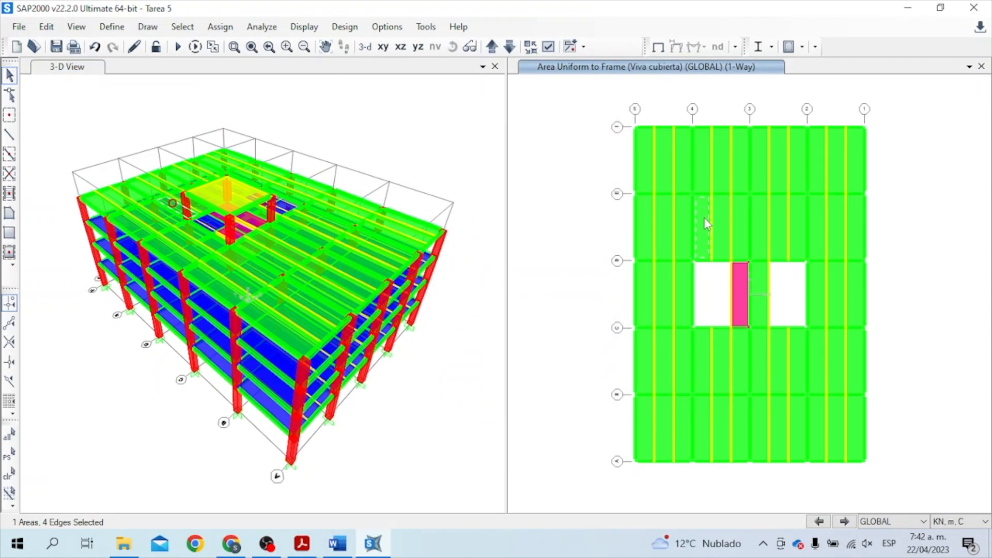
{"action": "right_click", "coordinate": [704, 217]}
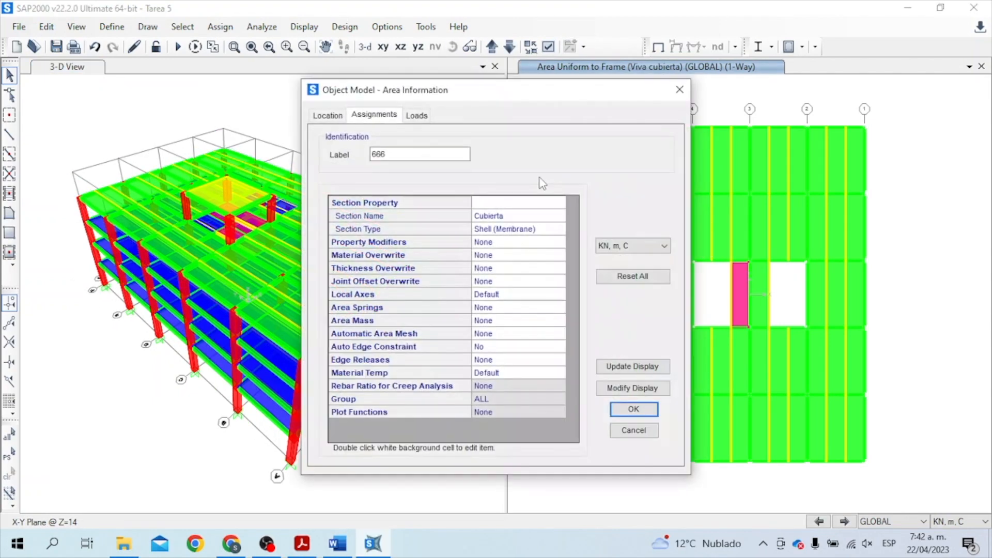
{"action": "left_click", "coordinate": [419, 120]}
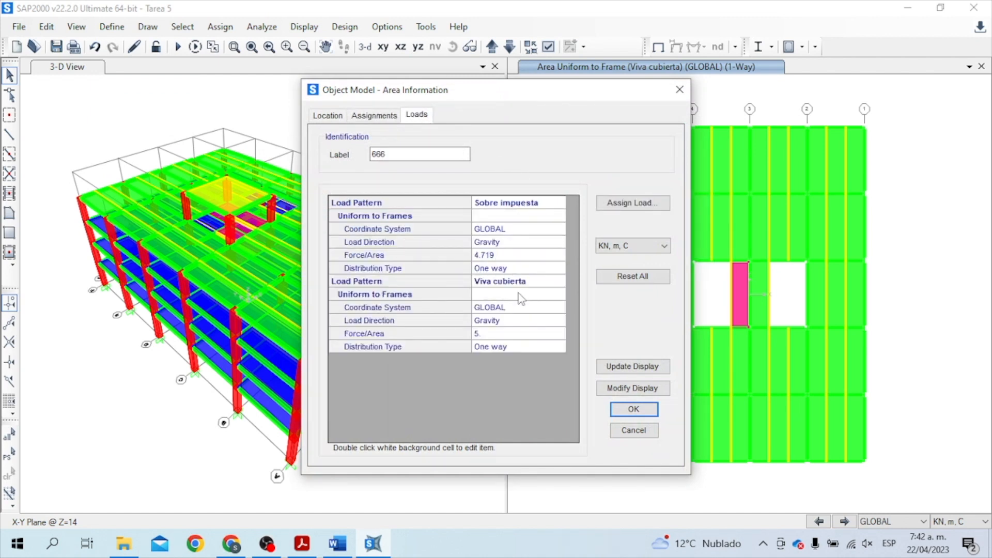
{"action": "left_click", "coordinate": [631, 409]}
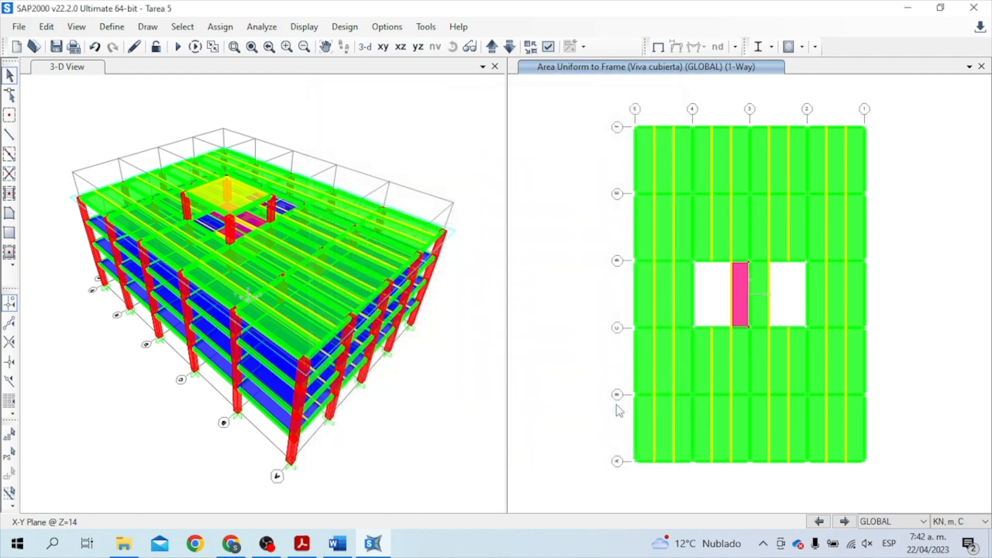
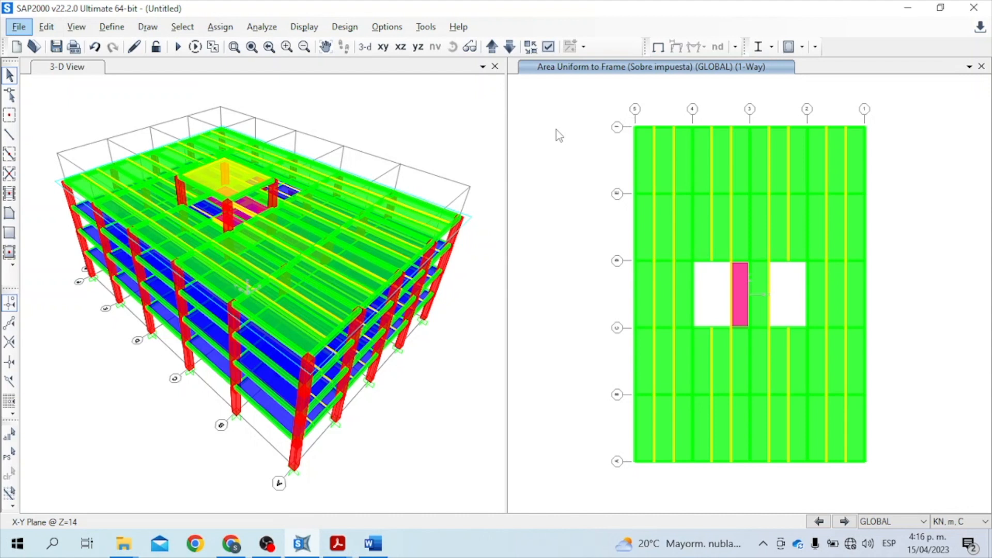
Assign end length offsets to all frames, automatic from connectivity, with a rigid zone factor of 0.5.
{"action": "key", "text": "ctrl+a"}
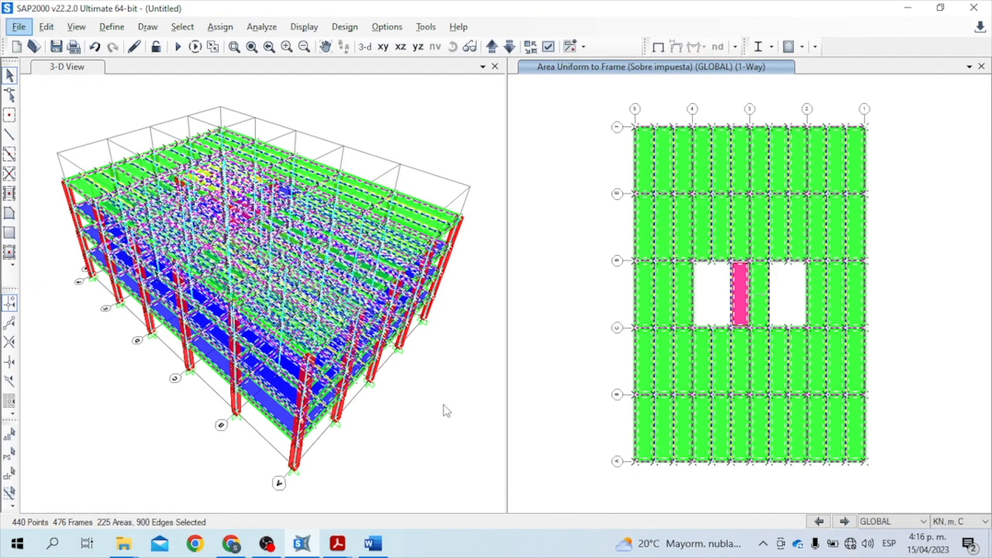
{"action": "left_click", "coordinate": [220, 26]}
{"action": "mouse_move", "coordinate": [308, 66]}
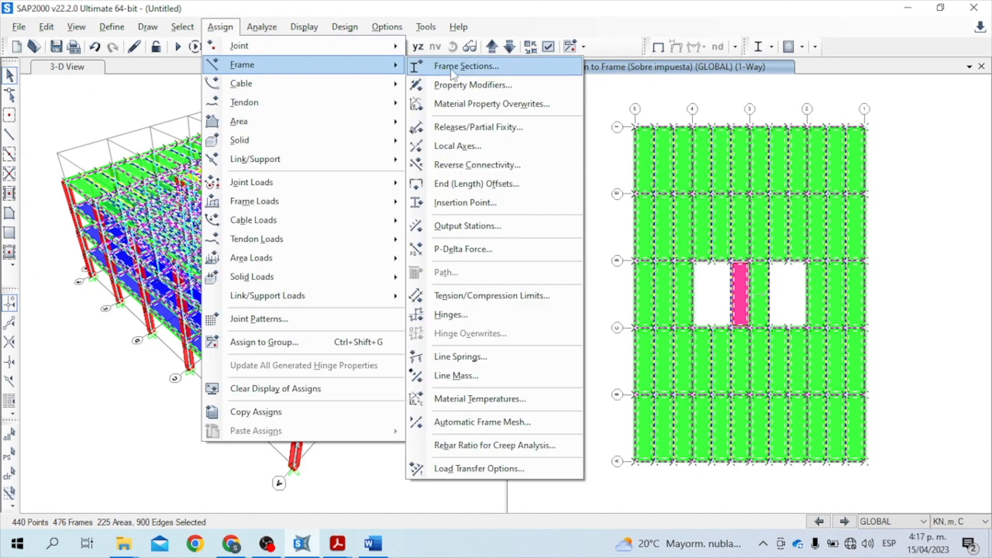
{"action": "left_click", "coordinate": [494, 184]}
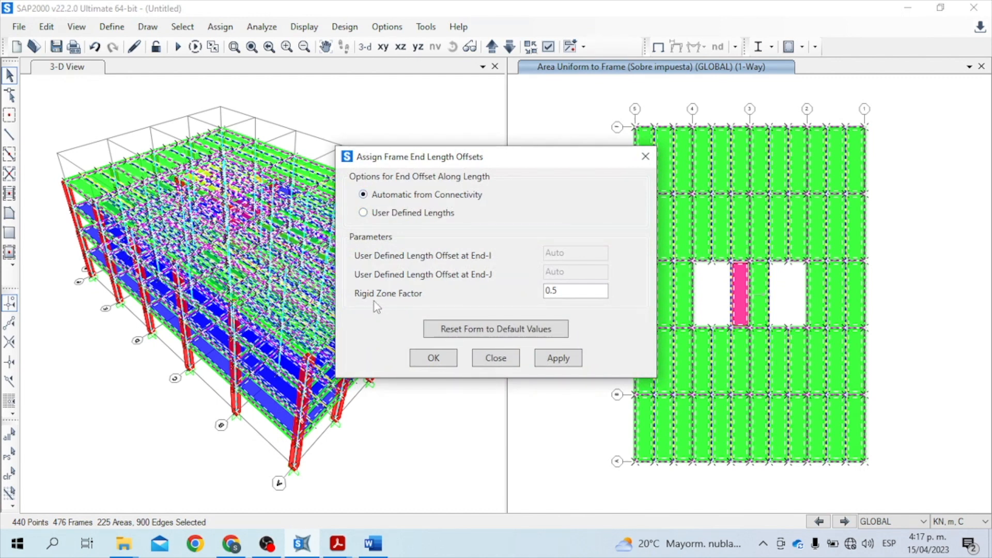
{"action": "left_click", "coordinate": [435, 362]}
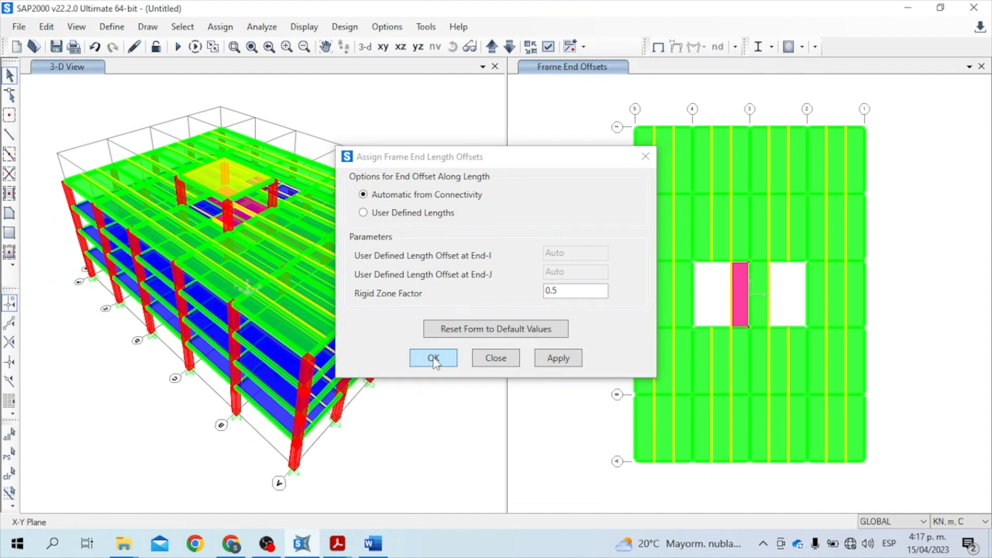
{"action": "key", "text": "alt"}
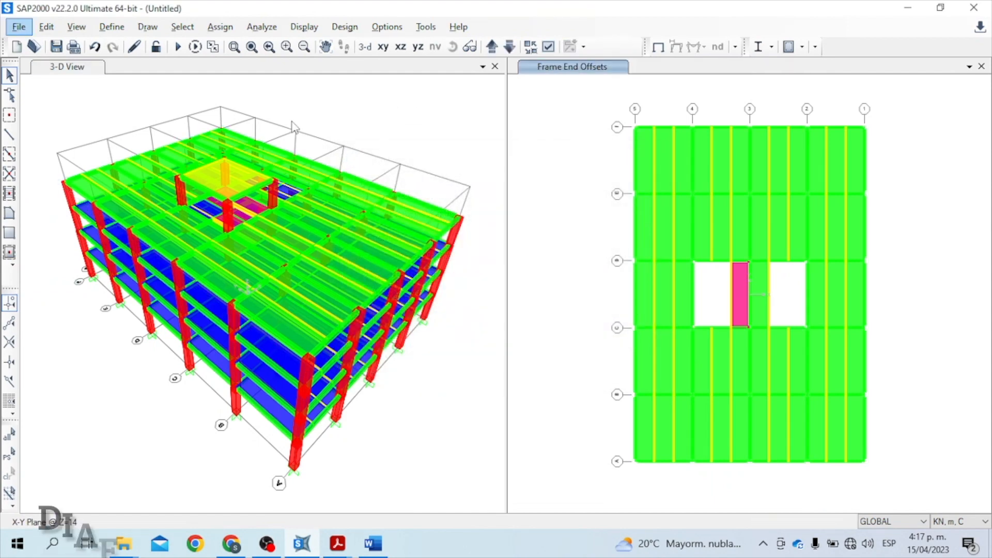
{"action": "left_click", "coordinate": [427, 3]}
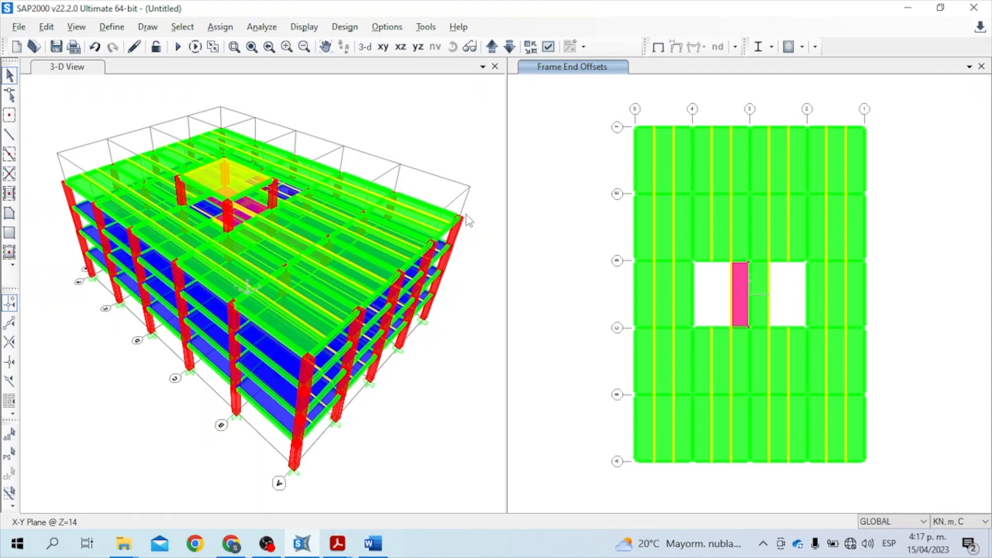
With the entire model selected, define a Z-axis diaphragm joint constraint that assigns a different diaphragm to each selected Z level.
{"action": "key", "text": "ctrl+a"}
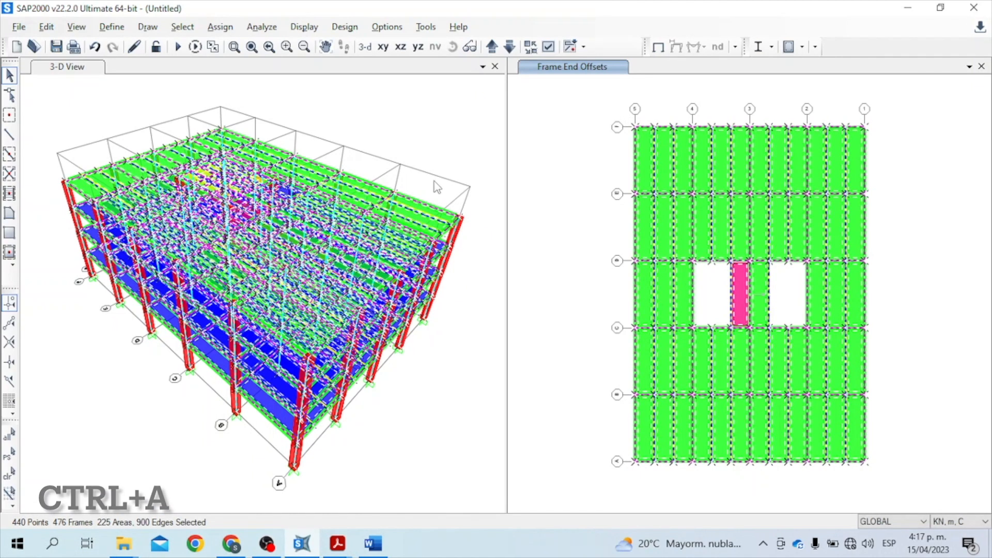
{"action": "left_click", "coordinate": [219, 27]}
{"action": "mouse_move", "coordinate": [237, 45]}
{"action": "left_click", "coordinate": [440, 66]}
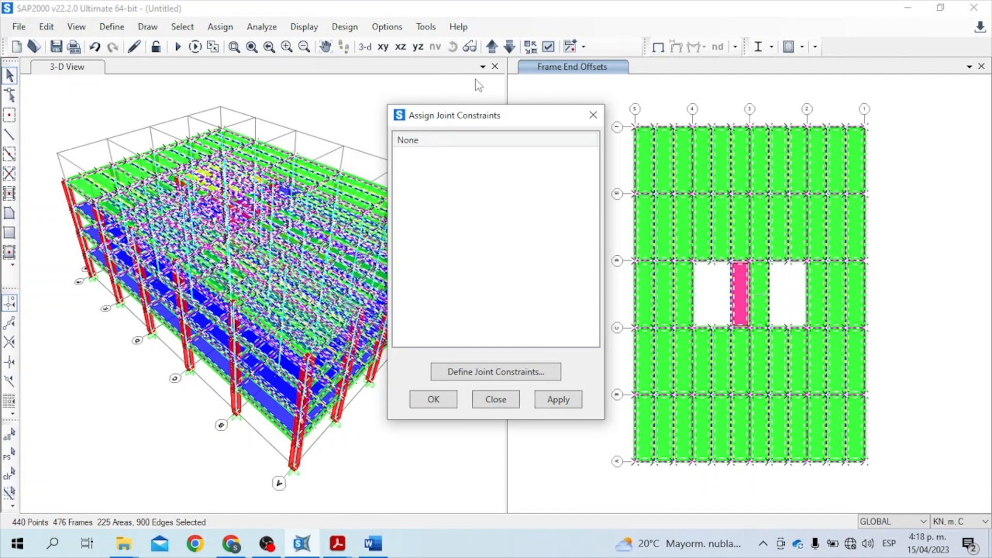
{"action": "left_click", "coordinate": [505, 372]}
{"action": "left_click", "coordinate": [528, 234]}
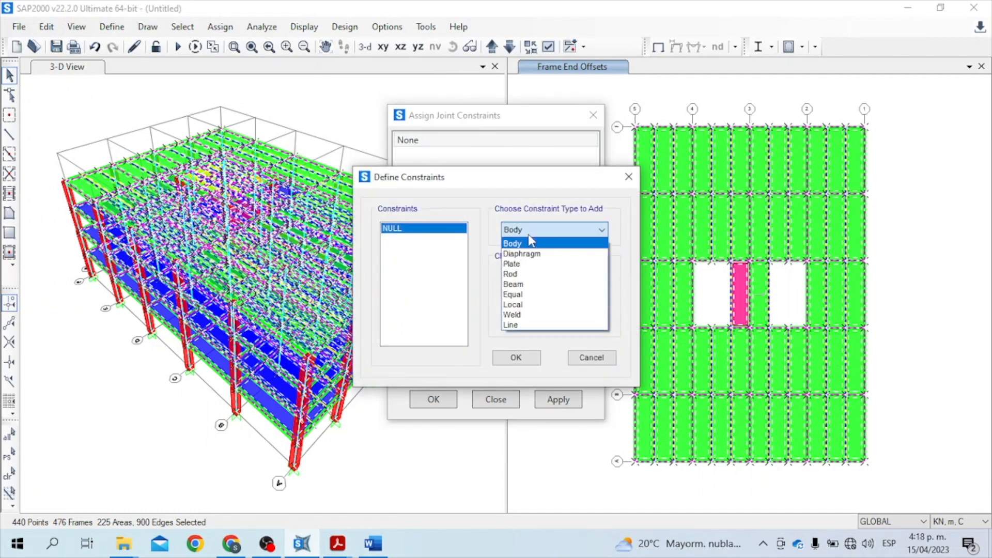
{"action": "left_click", "coordinate": [531, 254]}
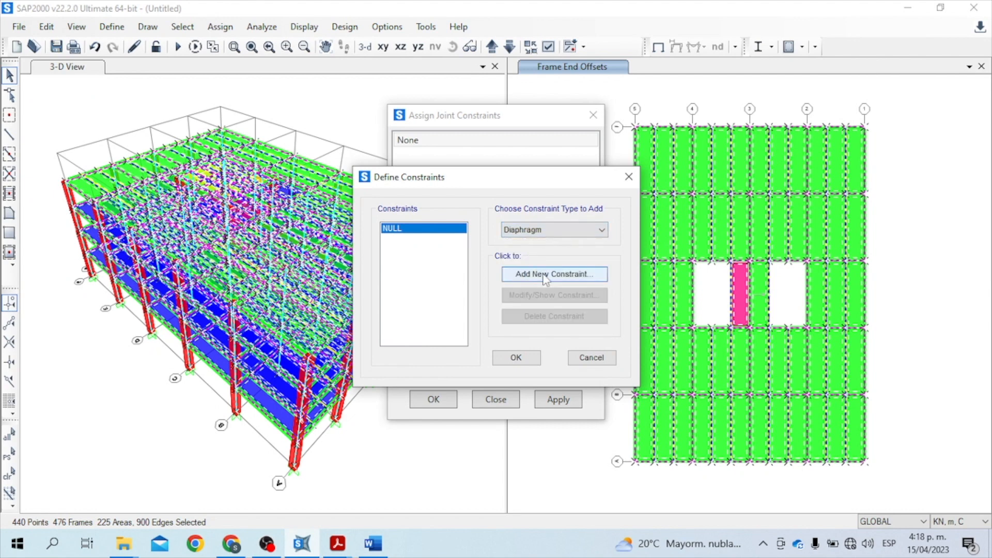
{"action": "left_click", "coordinate": [557, 278]}
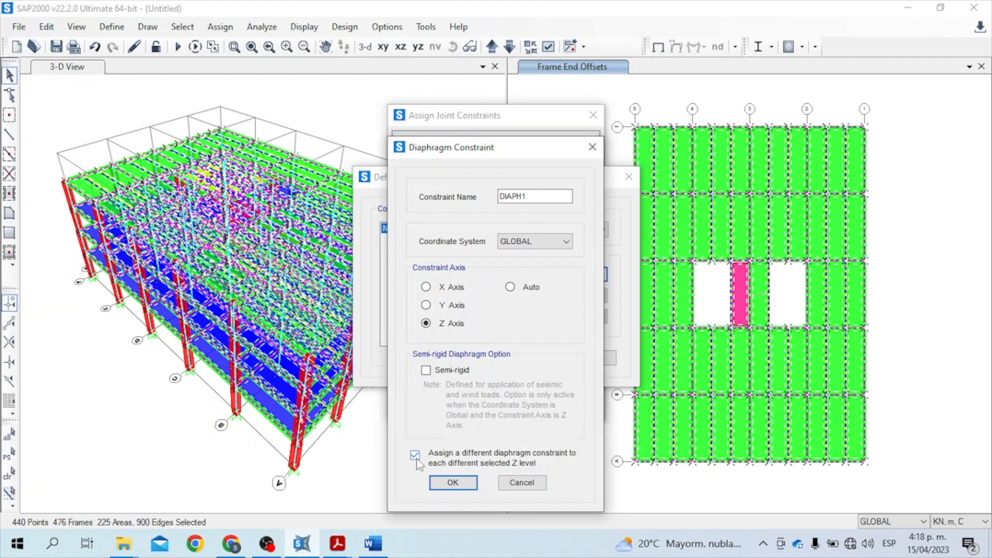
{"action": "left_click", "coordinate": [470, 486]}
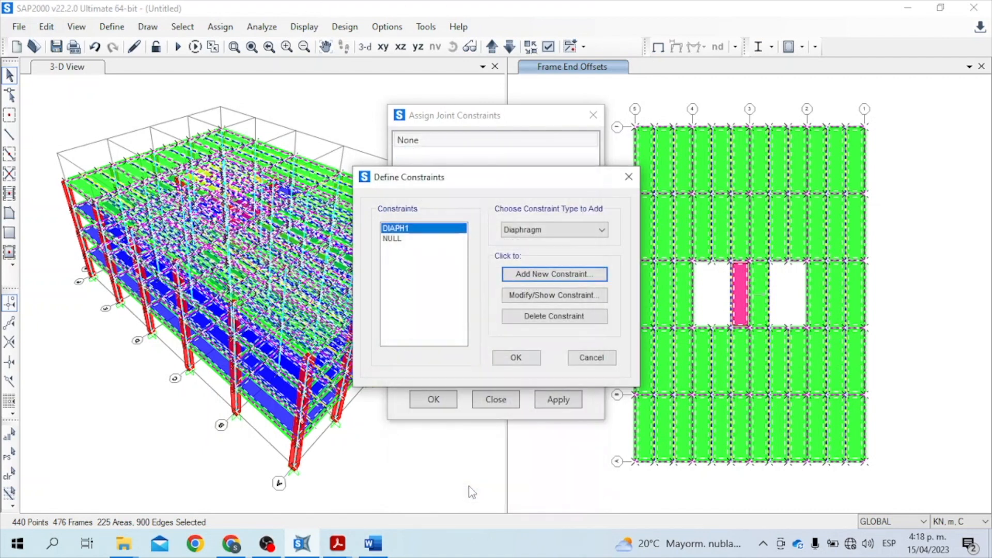
{"action": "left_click", "coordinate": [516, 358]}
Assign the new diaphragm constraint to all selected joints.
{"action": "left_click", "coordinate": [434, 144]}
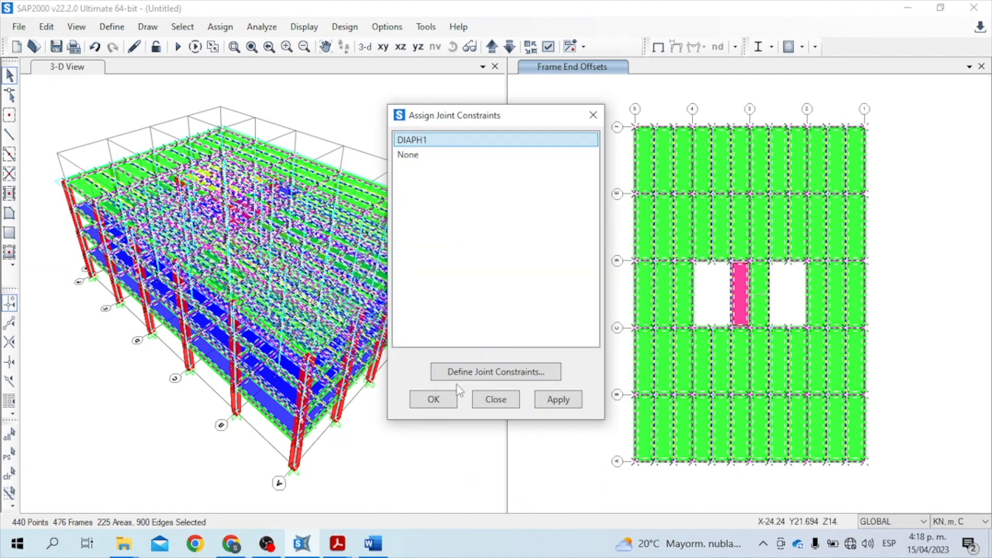
{"action": "left_click", "coordinate": [450, 402]}
{"action": "left_click", "coordinate": [451, 402]}
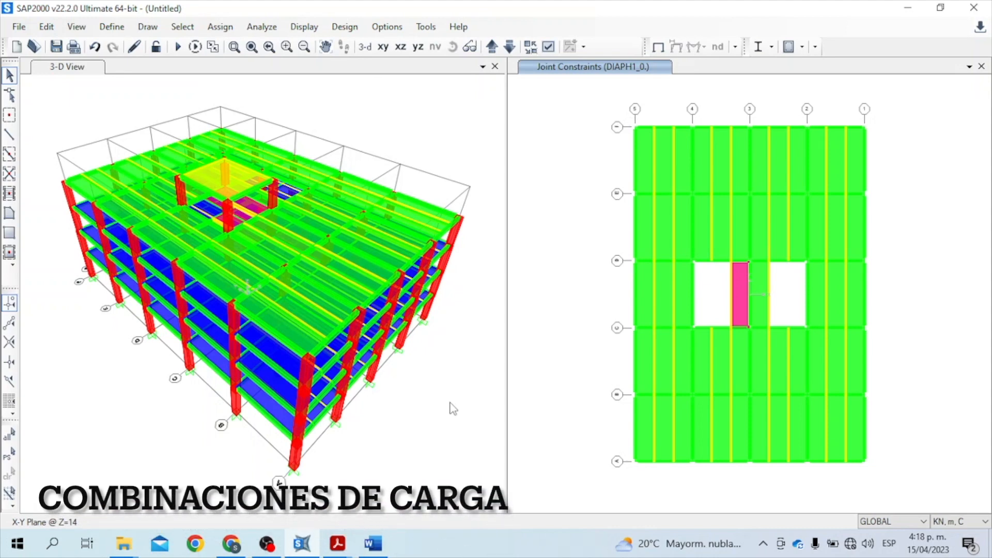
Create a new linear-add load combination and name it Ex+0.3Ey.
{"action": "left_click", "coordinate": [112, 27]}
{"action": "left_click", "coordinate": [113, 27]}
{"action": "left_click", "coordinate": [112, 27]}
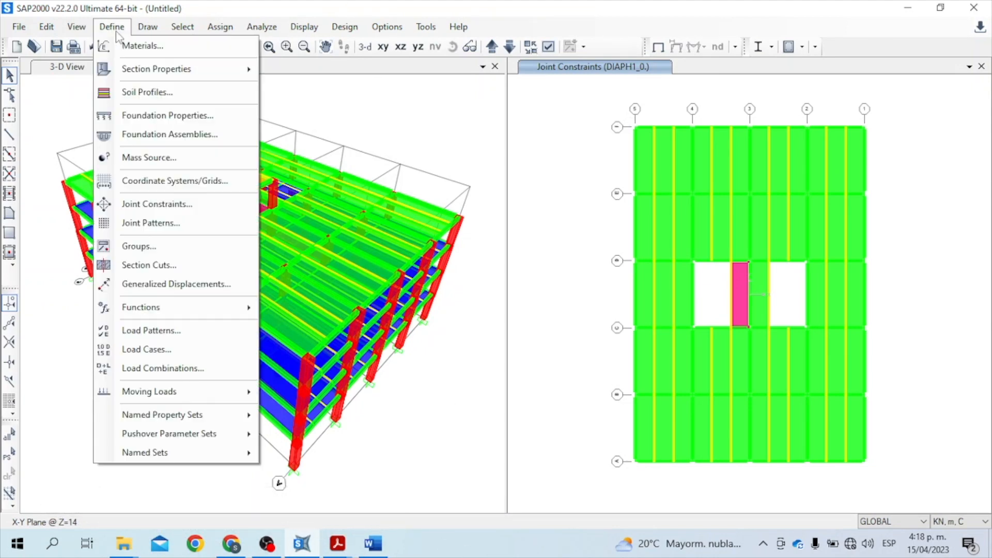
{"action": "left_click", "coordinate": [162, 369]}
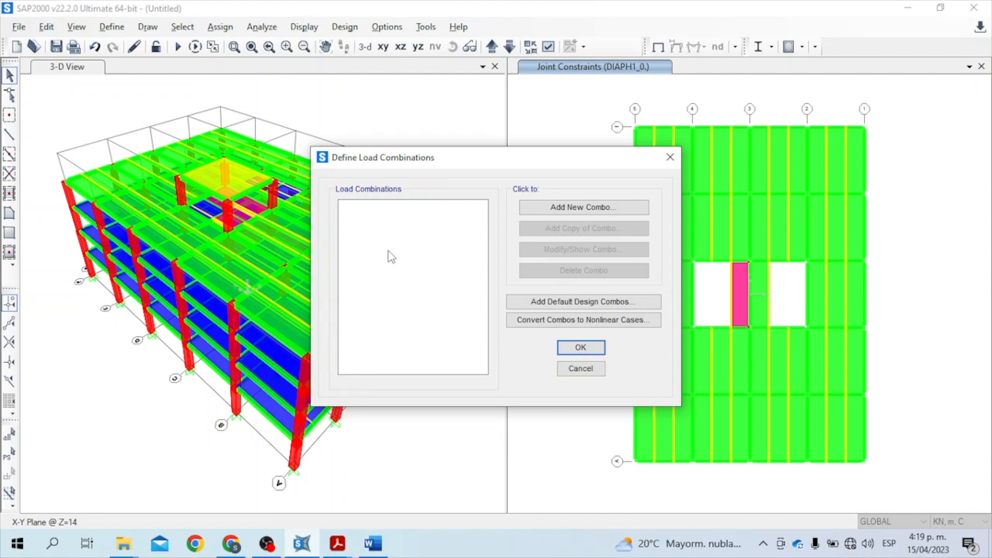
{"action": "left_click", "coordinate": [633, 206]}
{"action": "double_click", "coordinate": [585, 150]}
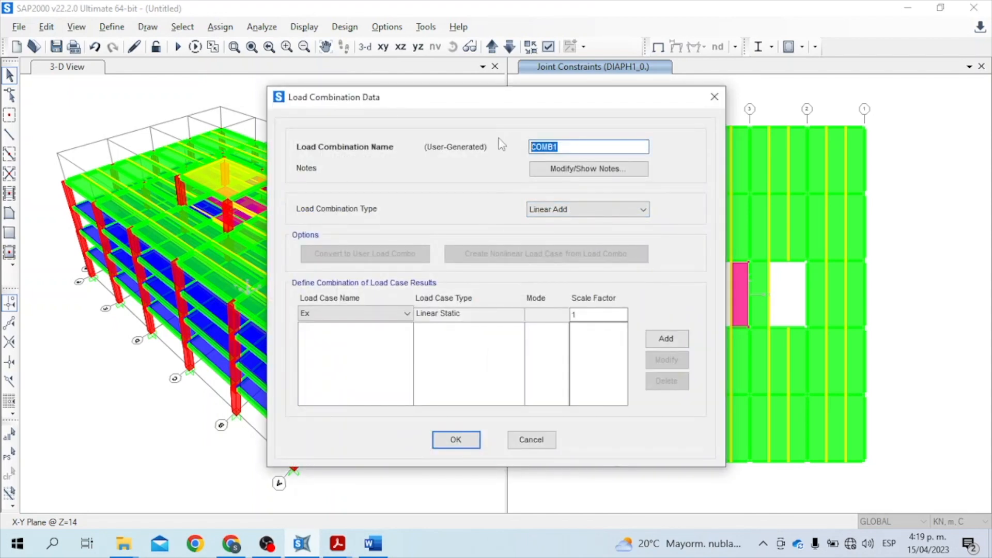
{"action": "type", "text": "Ex+0.3Ey"}
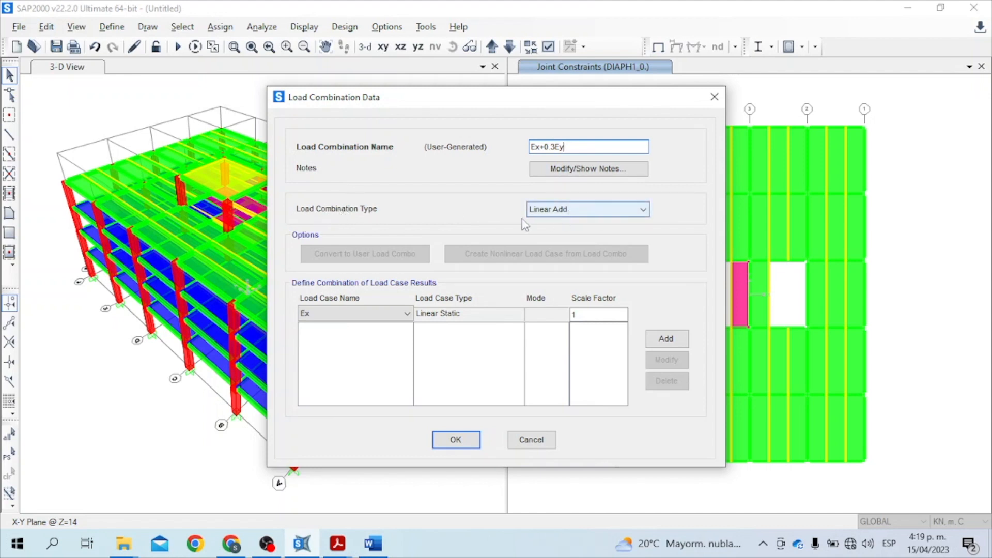
Add load cases Ex with scale factor 1 and Ey with scale factor 0.3 to the Ex+0.3Ey combination and save it.
{"action": "left_click", "coordinate": [666, 339]}
{"action": "left_click", "coordinate": [407, 313]}
{"action": "left_click", "coordinate": [321, 333]}
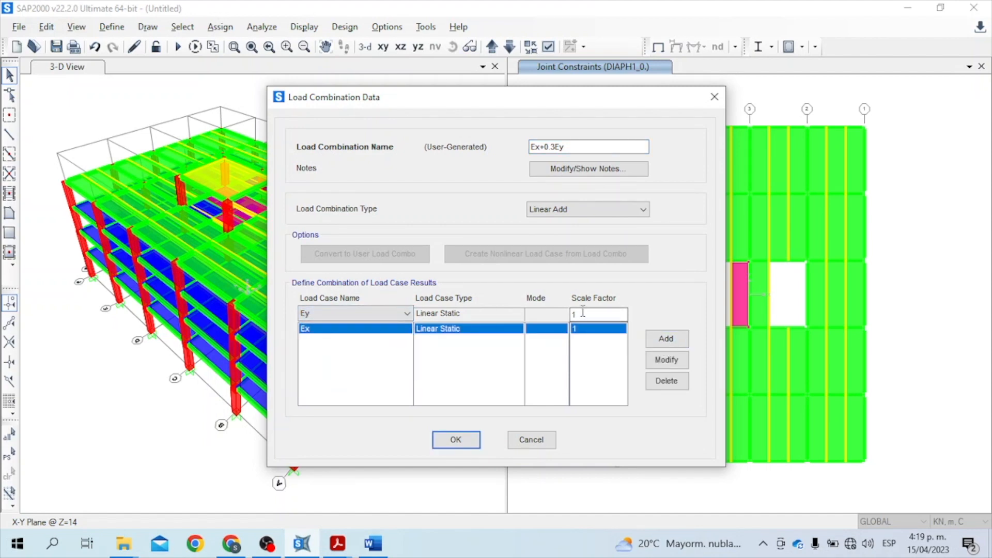
{"action": "left_click", "coordinate": [584, 313]}
{"action": "type", "text": "0.3"}
{"action": "left_click", "coordinate": [666, 339]}
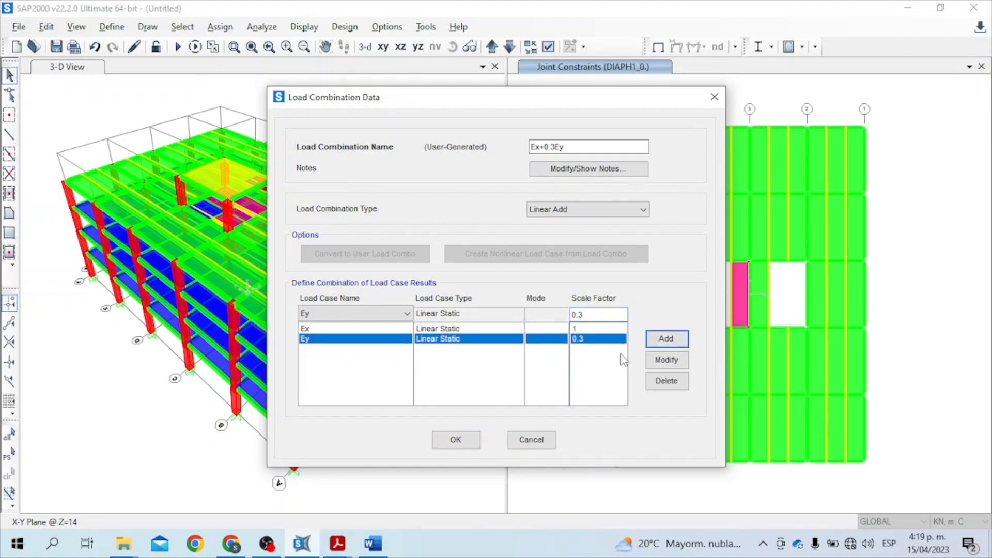
{"action": "left_click", "coordinate": [455, 440]}
Create the load combination Ex-0.3Ey with load case Ex at scale factor 1 and Ey at -0.3.
{"action": "left_click", "coordinate": [584, 207]}
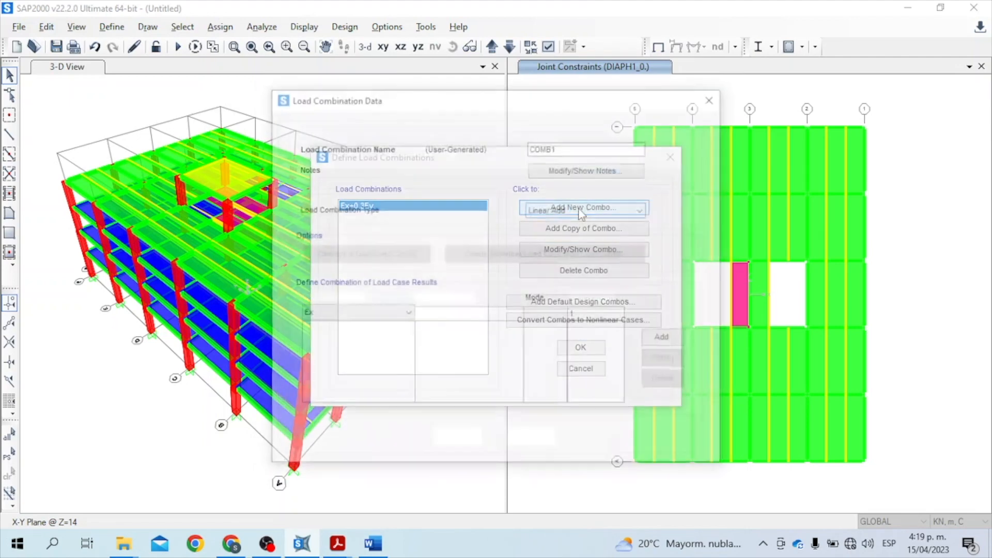
{"action": "type", "text": "Ex-0.3"}
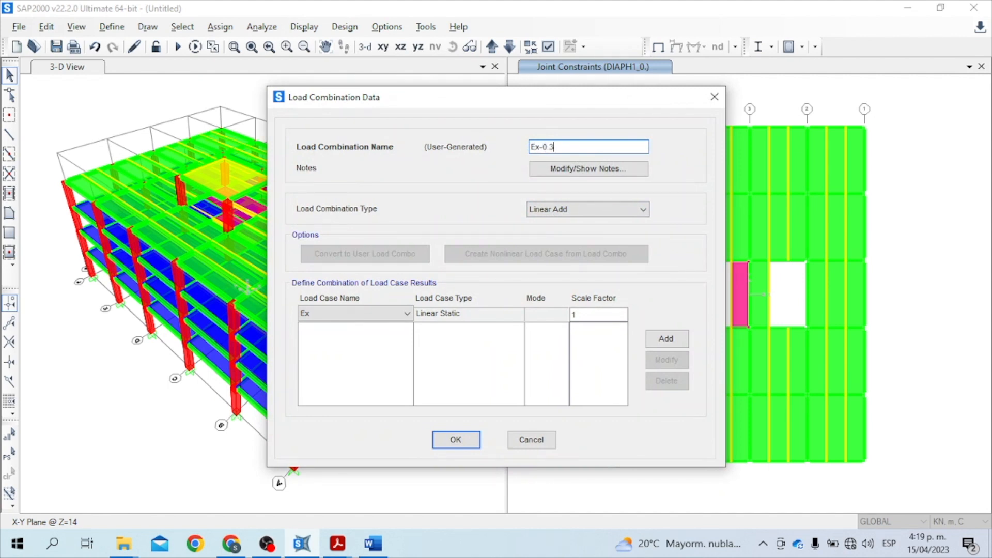
{"action": "type", "text": "Ey"}
{"action": "left_click", "coordinate": [666, 338]}
{"action": "left_click", "coordinate": [390, 314]}
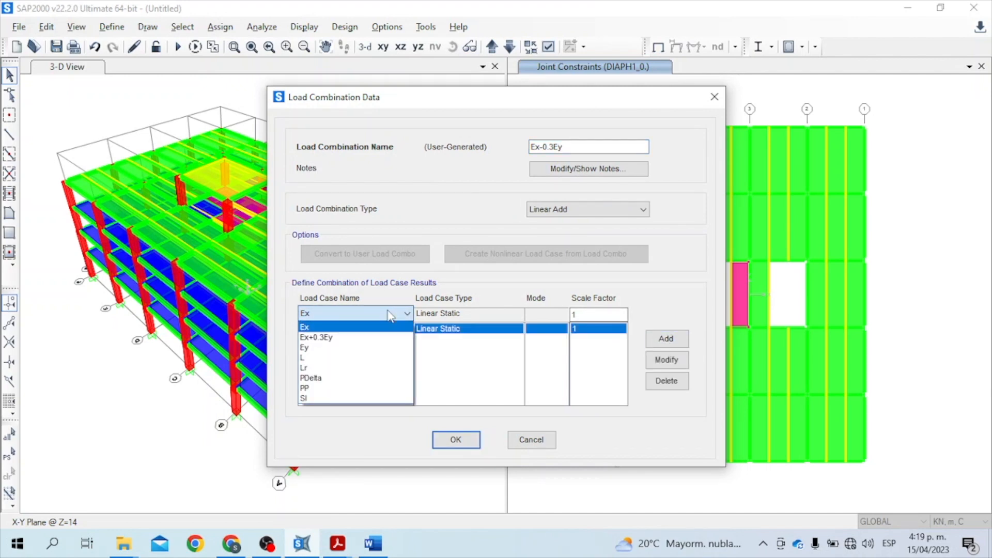
{"action": "left_click", "coordinate": [351, 347]}
{"action": "key", "text": "BackSpace"}
{"action": "type", "text": "-0.3"}
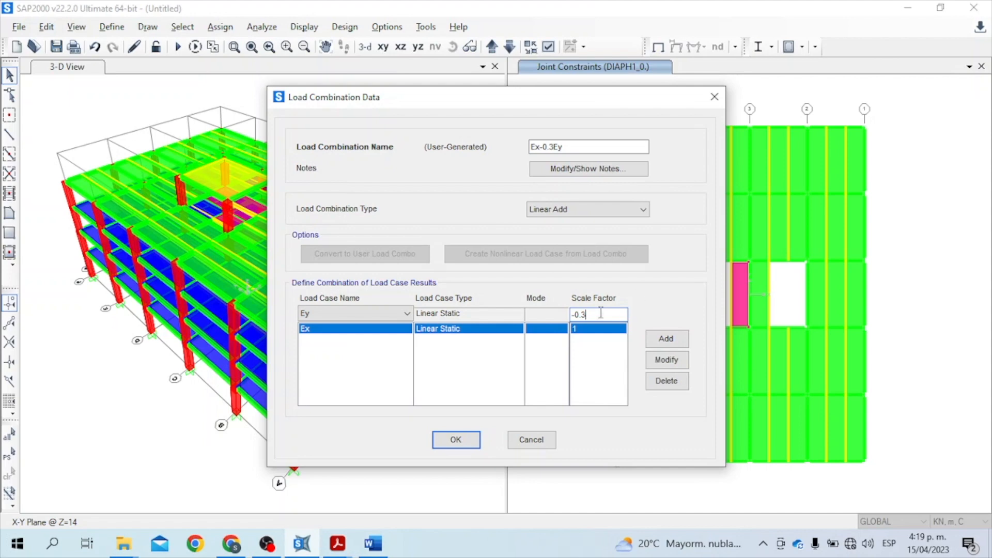
{"action": "left_click", "coordinate": [666, 339]}
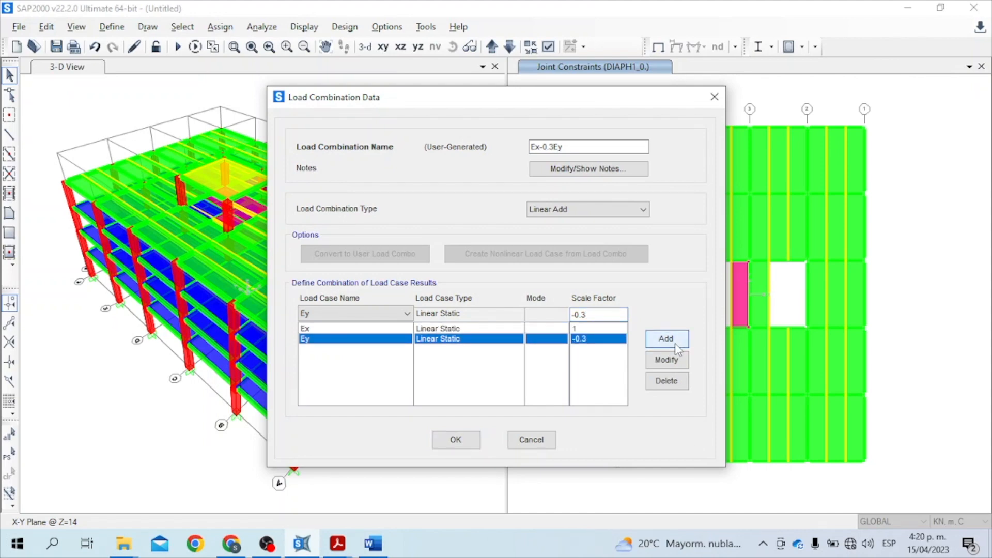
{"action": "left_click", "coordinate": [456, 440]}
Create the load combination -Ex+0.3Ey with load case Ex at scale factor -1 and Ey at 0.3.
{"action": "left_click", "coordinate": [584, 206]}
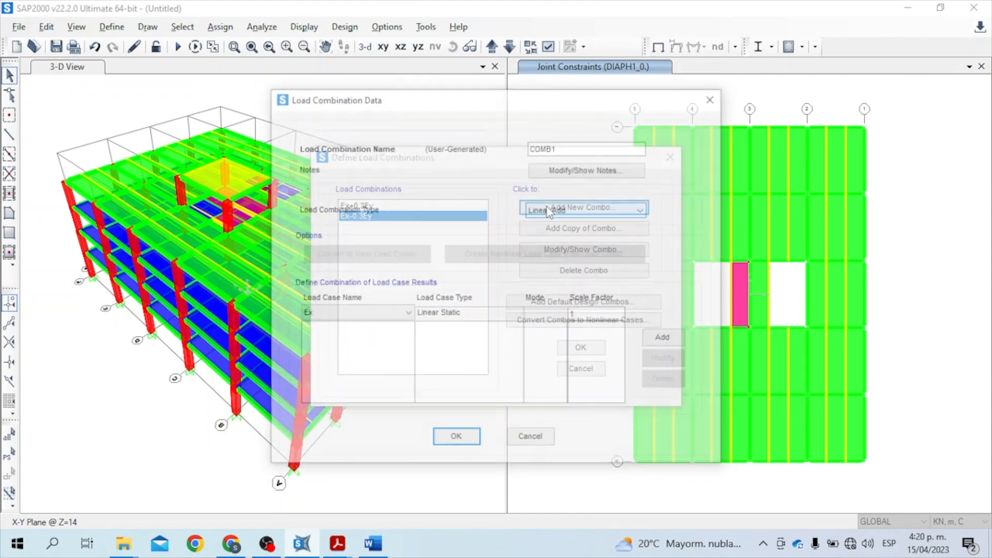
{"action": "type", "text": "-e"}
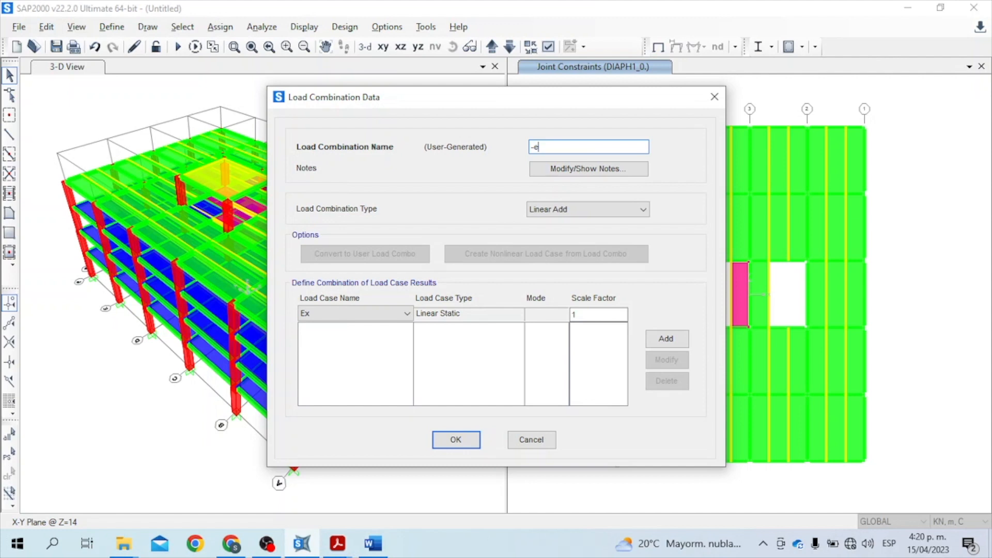
{"action": "type", "text": "x+0.3Ey"}
{"action": "left_click_drag", "start_coordinate": [617, 315], "coordinate": [568, 322]}
{"action": "type", "text": "-1"}
{"action": "left_click", "coordinate": [667, 339]}
{"action": "left_click", "coordinate": [406, 313]}
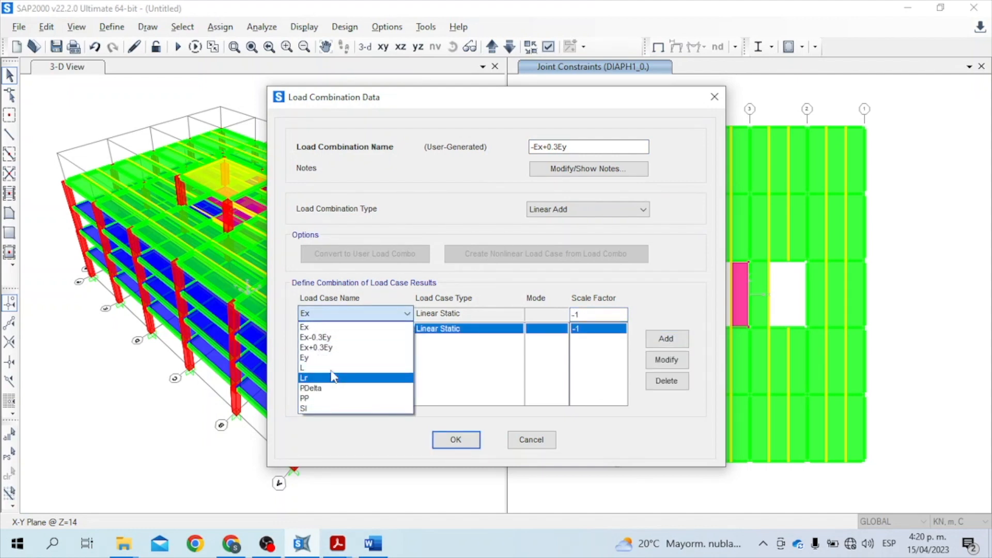
{"action": "left_click", "coordinate": [332, 360]}
{"action": "left_click", "coordinate": [608, 319]}
{"action": "type", "text": "0.3"}
{"action": "left_click", "coordinate": [666, 338]}
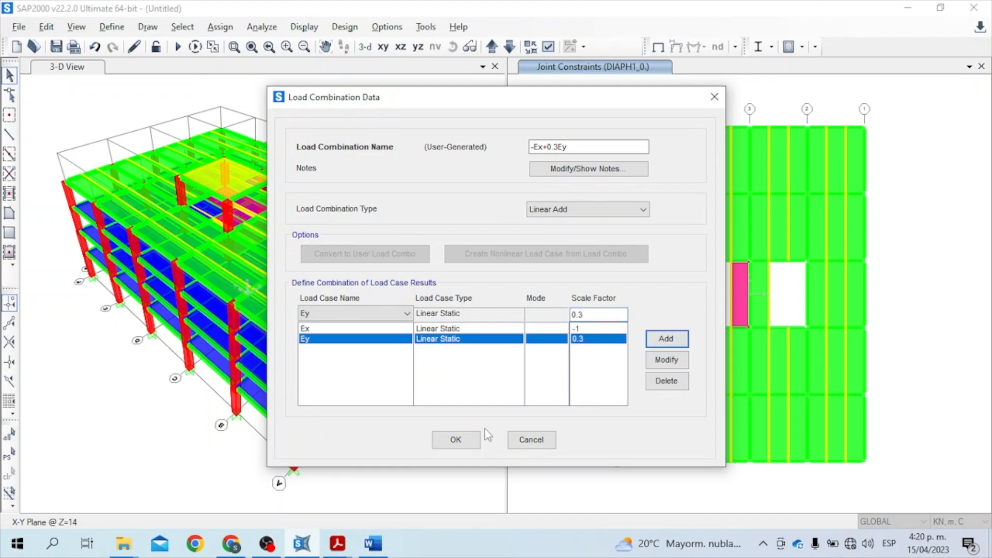
{"action": "left_click", "coordinate": [456, 440]}
Create a linear-add load combination named -Ex-0.3Ey and add load case Ex with scale factor -1.
{"action": "left_click", "coordinate": [605, 207]}
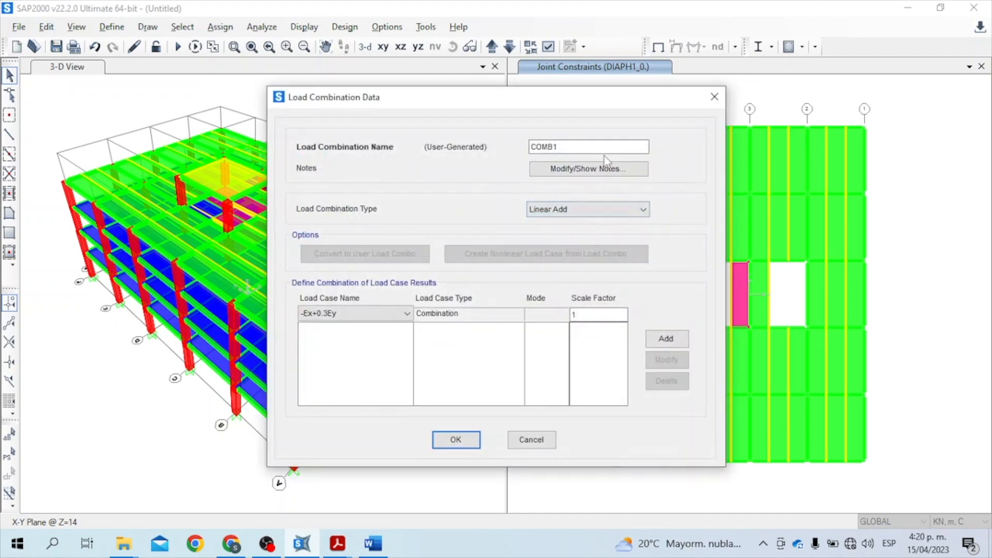
{"action": "double_click", "coordinate": [539, 148]}
{"action": "type", "text": "-Ex-0.3Ey"}
{"action": "left_click", "coordinate": [398, 314]}
{"action": "left_click", "coordinate": [365, 341]}
{"action": "double_click", "coordinate": [599, 315]}
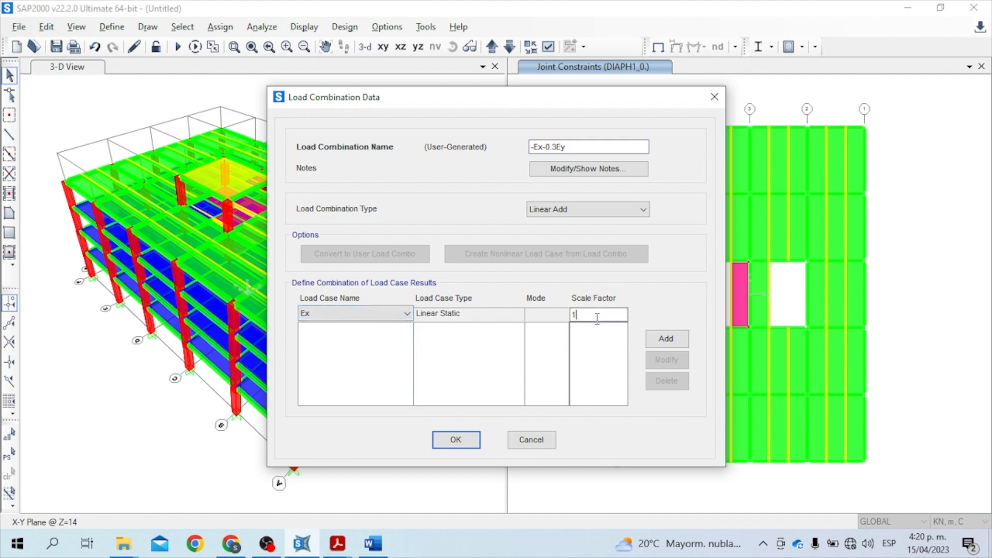
{"action": "type", "text": "-1"}
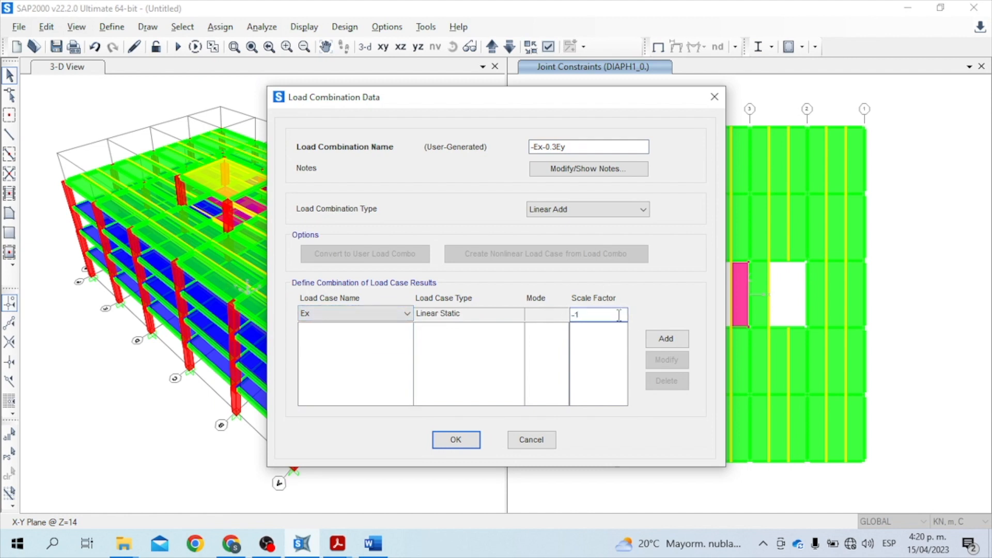
{"action": "left_click", "coordinate": [667, 339]}
Add load case Ey with scale factor -0.3 to the -Ex-0.3Ey combination and save it.
{"action": "left_click", "coordinate": [406, 313]}
{"action": "left_click", "coordinate": [339, 368]}
{"action": "double_click", "coordinate": [600, 314]}
{"action": "type", "text": "-0.3"}
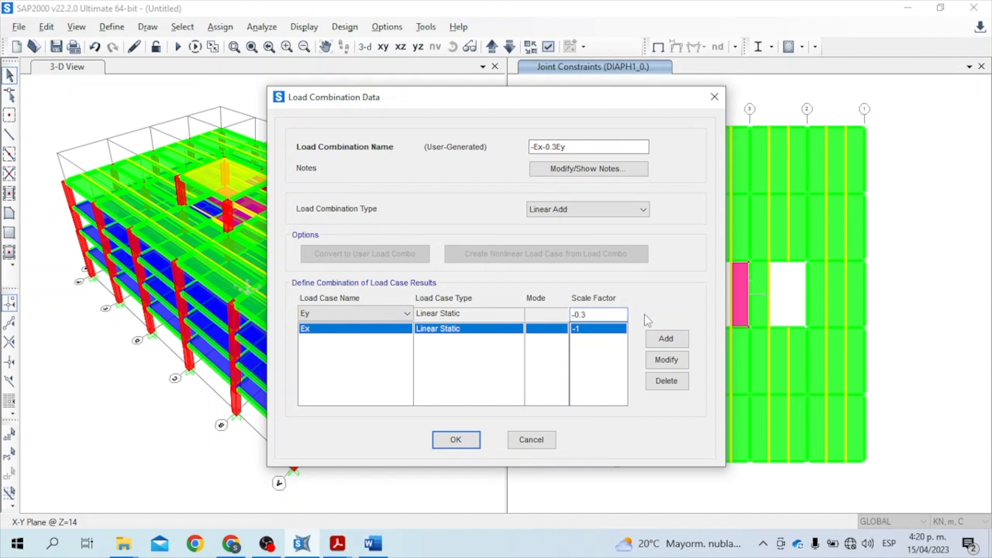
{"action": "left_click", "coordinate": [666, 339]}
{"action": "left_click", "coordinate": [464, 443]}
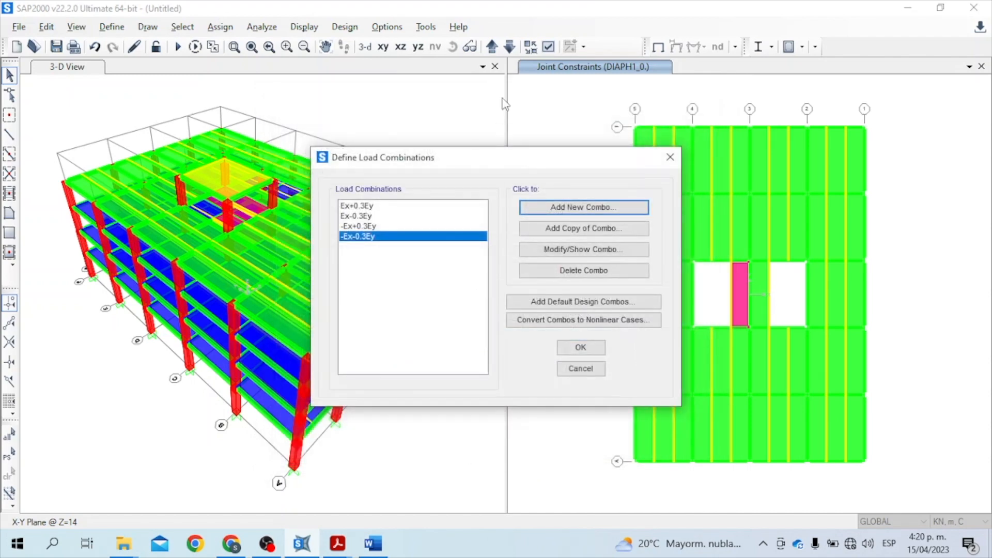
Create a new load combination named E and set its type to Envelope.
{"action": "left_click", "coordinate": [371, 206]}
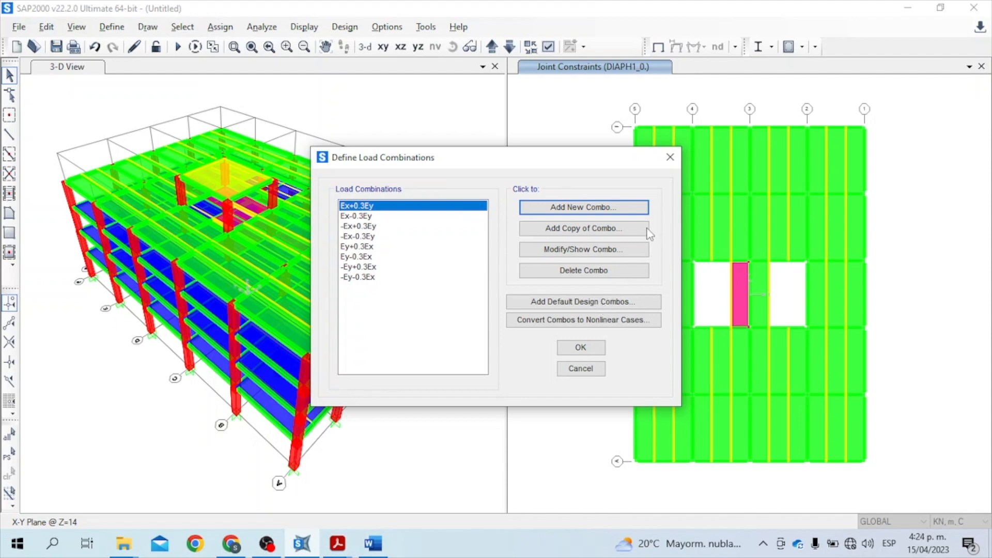
{"action": "left_click", "coordinate": [627, 209]}
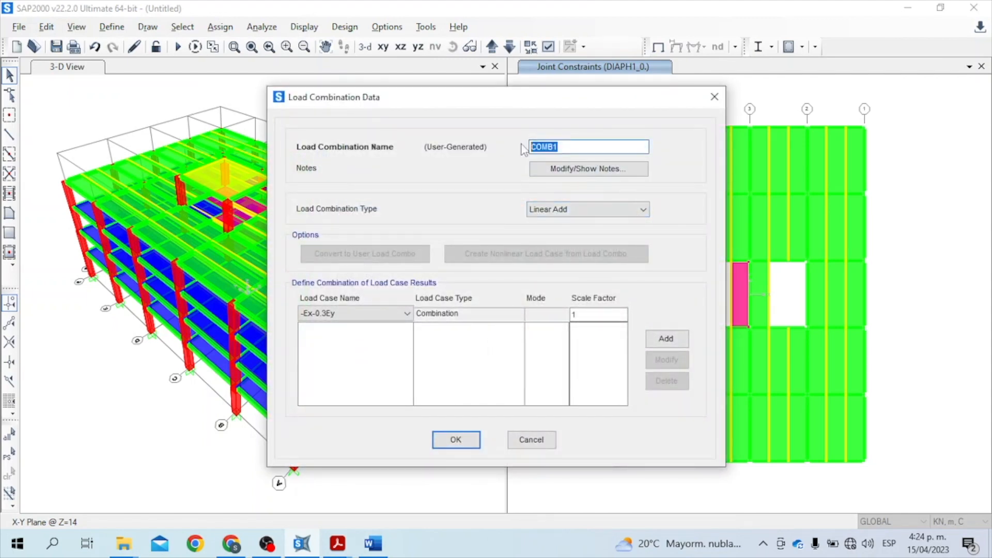
{"action": "type", "text": "E"}
{"action": "left_click", "coordinate": [642, 210]}
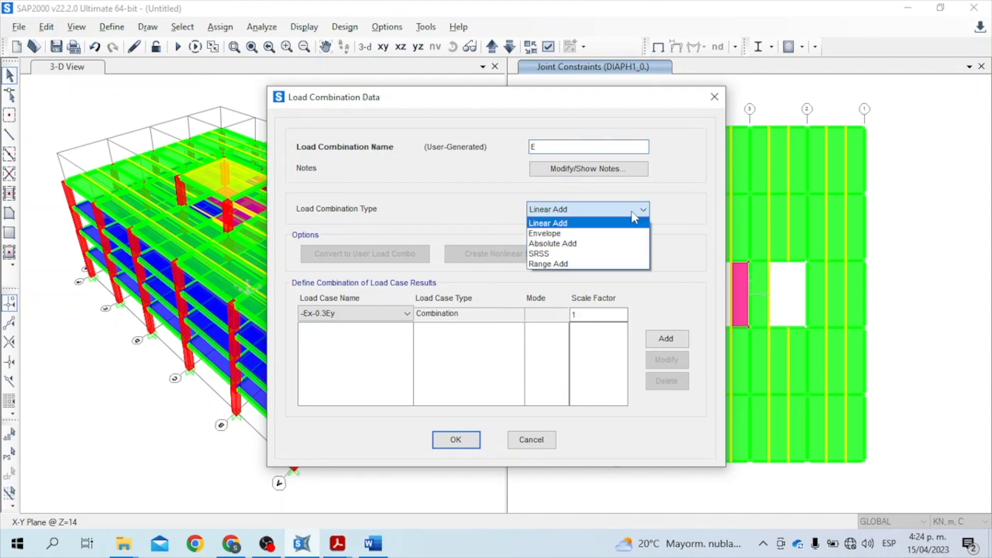
{"action": "left_click", "coordinate": [592, 234]}
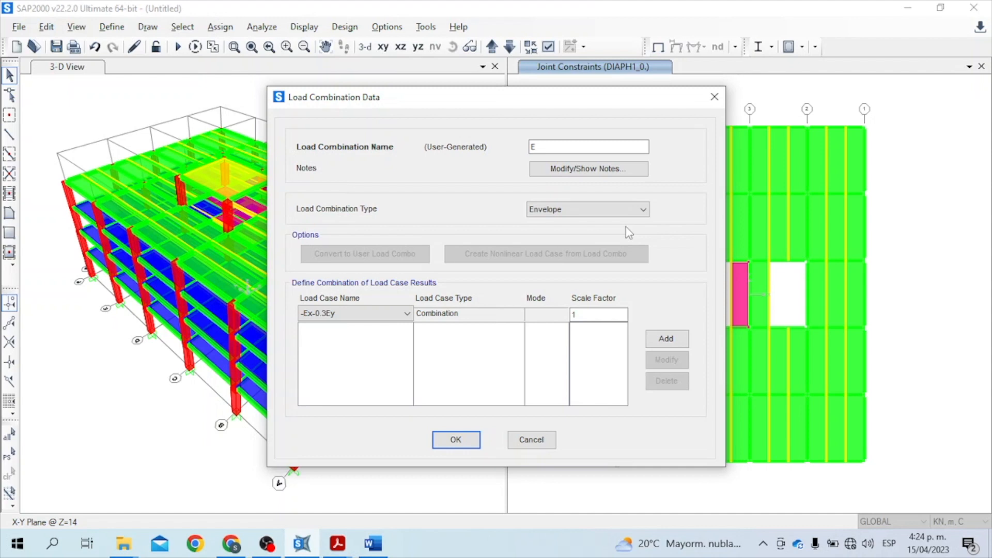
Add all eight ±Ex±0.3Ey and ±Ey±0.3Ex combinations to envelope E with scale factor 1 and save it.
{"action": "left_click", "coordinate": [334, 314]}
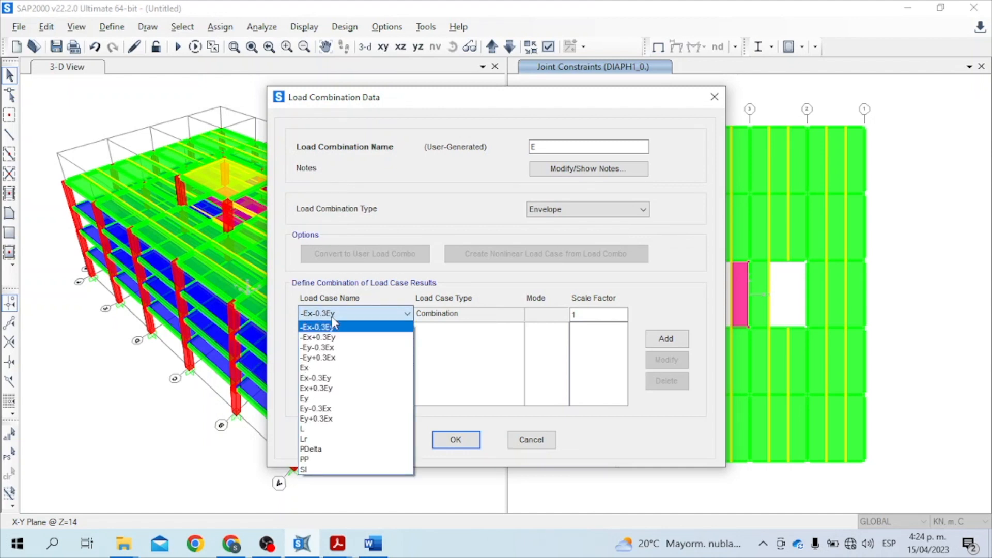
{"action": "left_click", "coordinate": [331, 328]}
{"action": "left_click", "coordinate": [618, 314]}
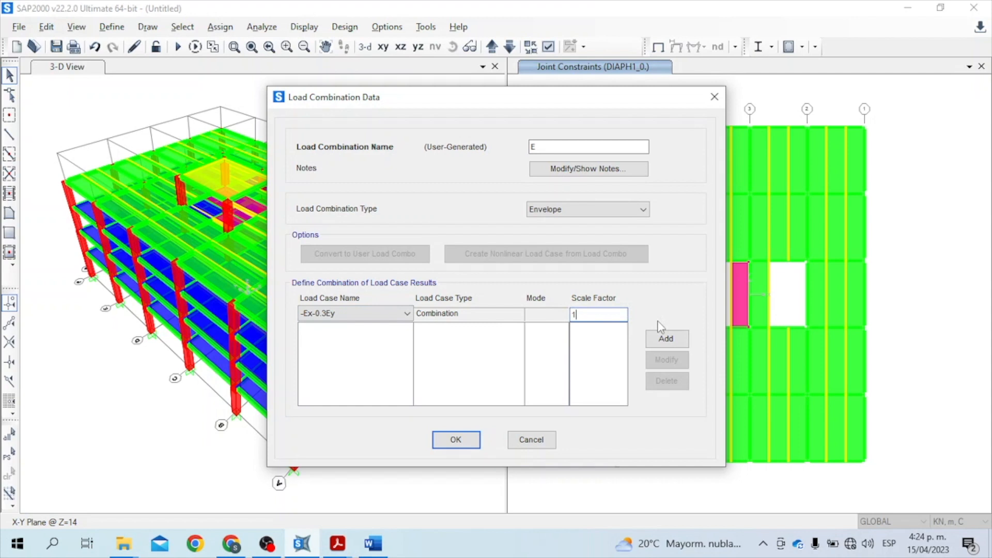
{"action": "left_click", "coordinate": [666, 338]}
{"action": "left_click", "coordinate": [361, 313]}
{"action": "left_click", "coordinate": [385, 339]}
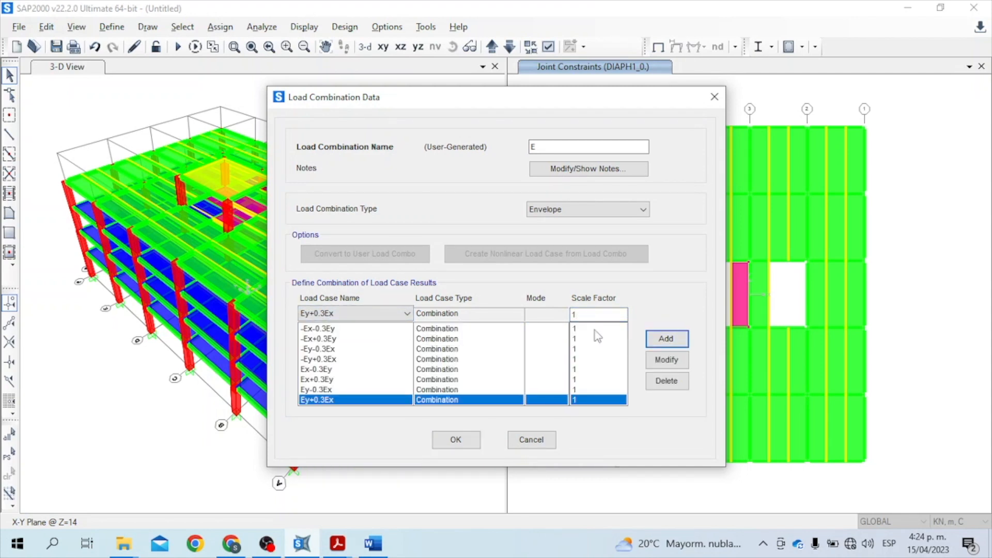
{"action": "left_click", "coordinate": [455, 440]}
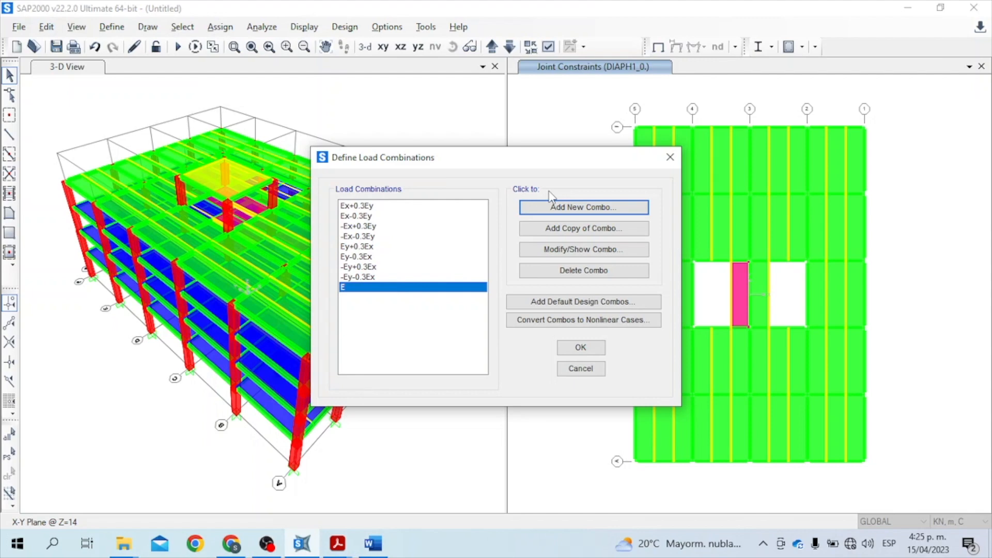
Create the linear-add load combination E/R containing combination E with scale factor 1/7 and save it.
{"action": "left_click", "coordinate": [555, 206]}
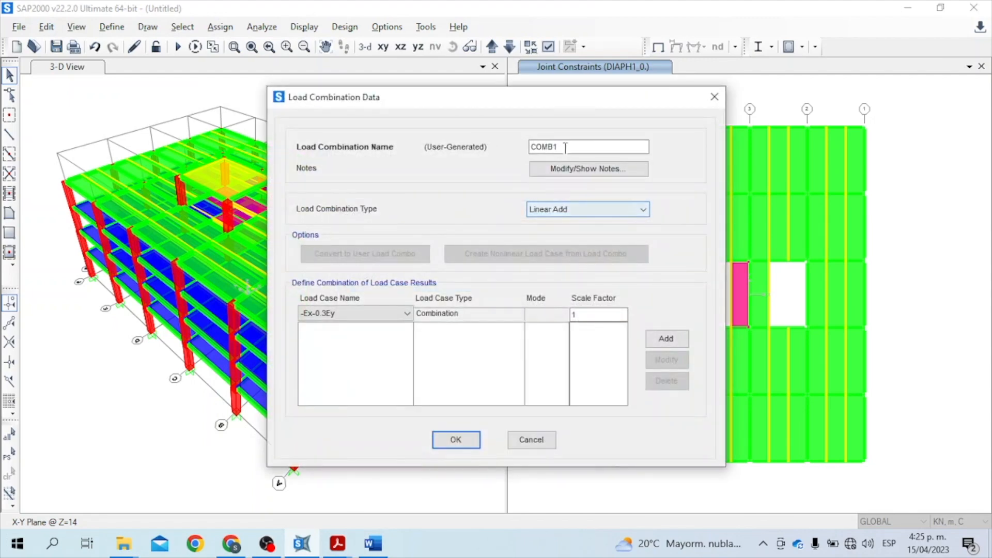
{"action": "double_click", "coordinate": [558, 148]}
{"action": "type", "text": "E/R"}
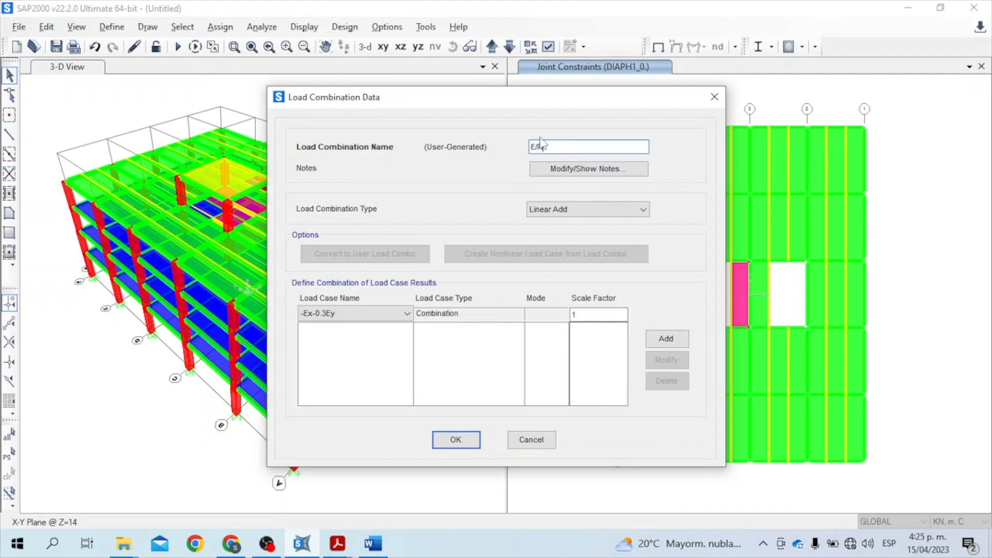
{"action": "left_click", "coordinate": [367, 314]}
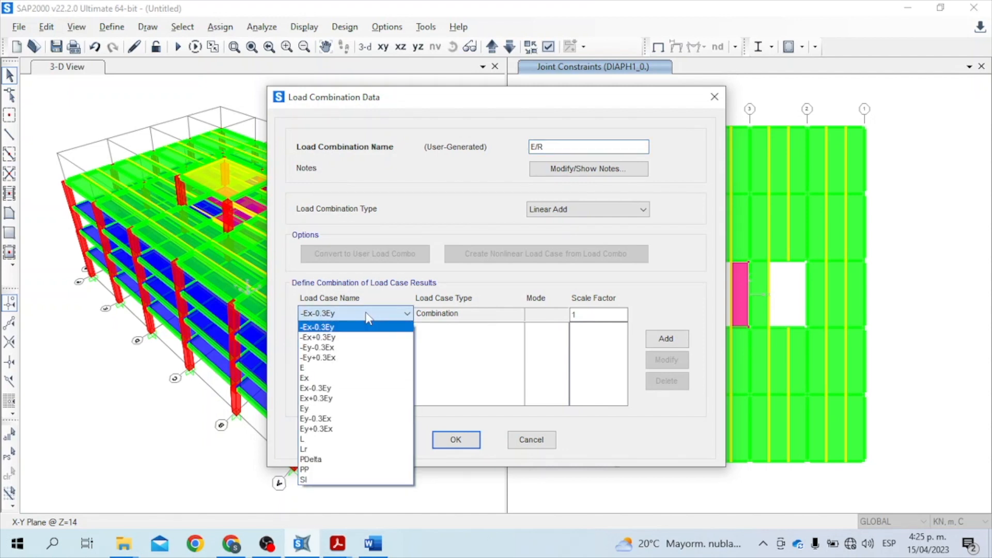
{"action": "left_click", "coordinate": [338, 368]}
{"action": "left_click", "coordinate": [595, 314]}
{"action": "type", "text": "1/7"}
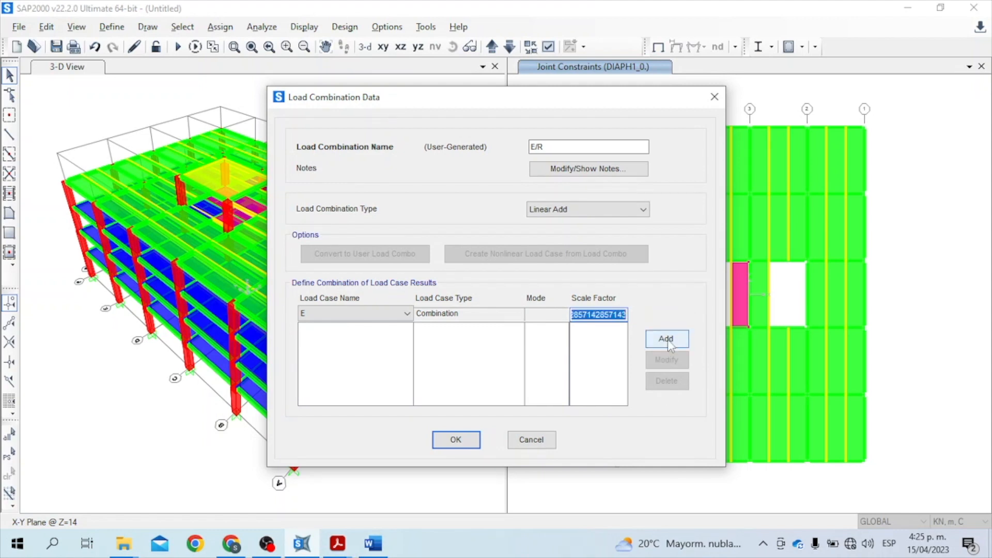
{"action": "left_click", "coordinate": [667, 340]}
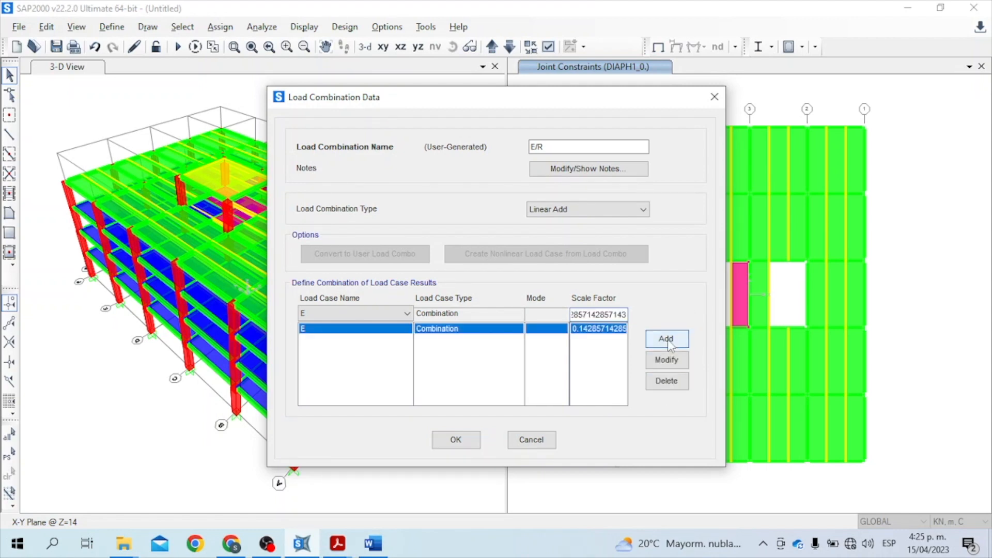
{"action": "left_click", "coordinate": [455, 439]}
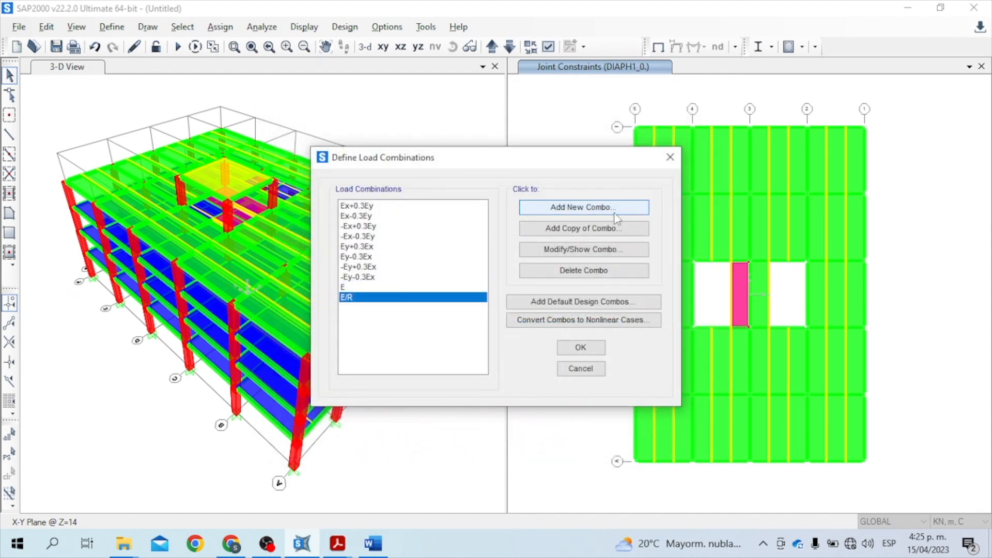
Create the load combination 1.2D+1.6L and add load cases PP and SI with scale factor 1.2.
{"action": "left_click", "coordinate": [614, 209]}
{"action": "type", "text": "1.2D+1.6"}
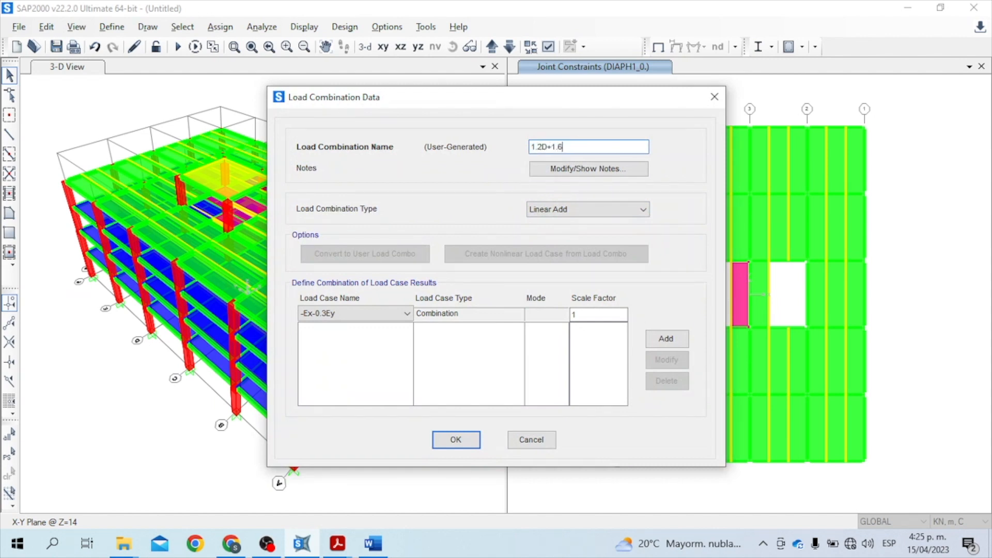
{"action": "type", "text": "L"}
{"action": "left_click", "coordinate": [377, 314]}
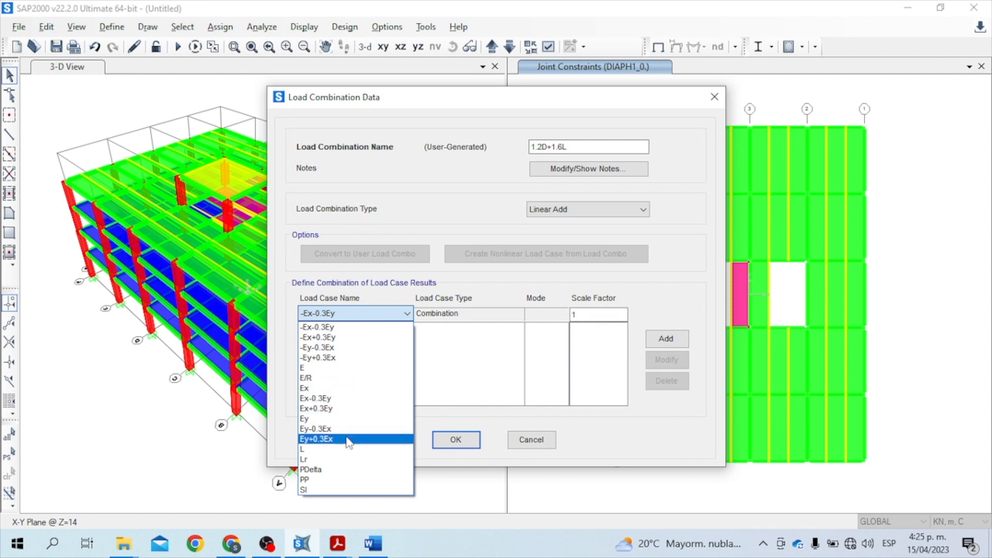
{"action": "left_click", "coordinate": [333, 480]}
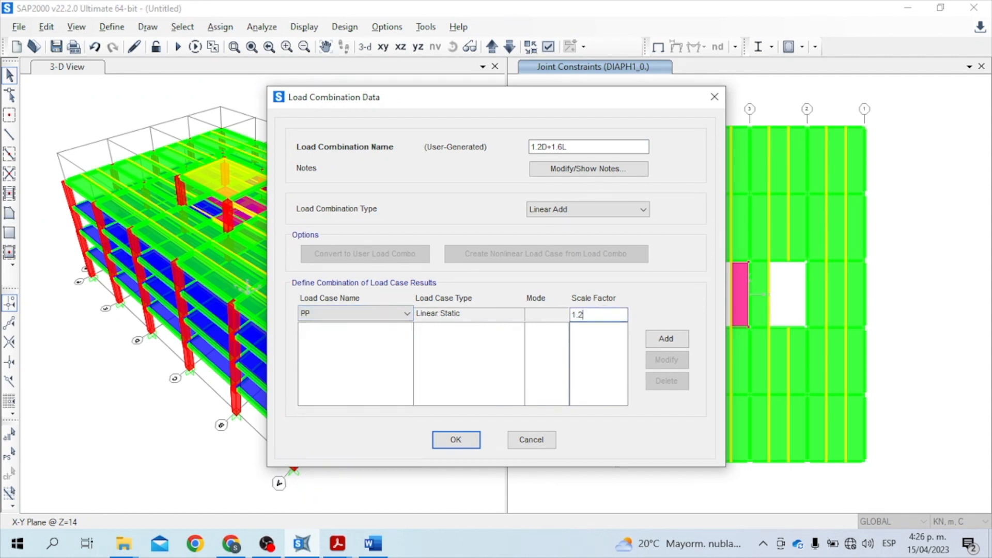
{"action": "left_click", "coordinate": [666, 339]}
{"action": "left_click", "coordinate": [348, 313]}
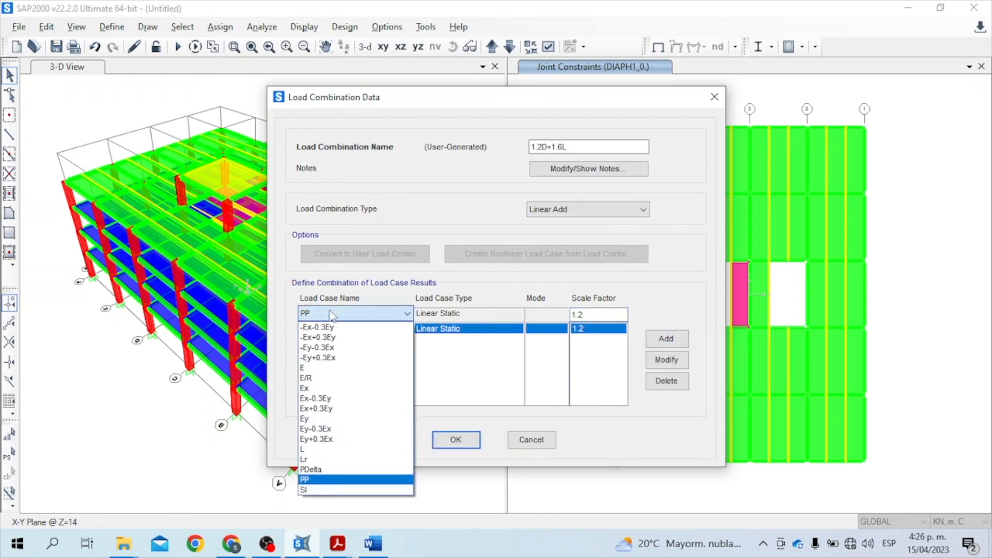
{"action": "left_click", "coordinate": [336, 489]}
{"action": "left_click", "coordinate": [666, 339]}
{"action": "left_click", "coordinate": [581, 329]}
{"action": "left_click", "coordinate": [581, 339]}
Add load case L with scale factor 1.6 to the 1.2D+1.6L combination and save it.
{"action": "left_click", "coordinate": [404, 313]}
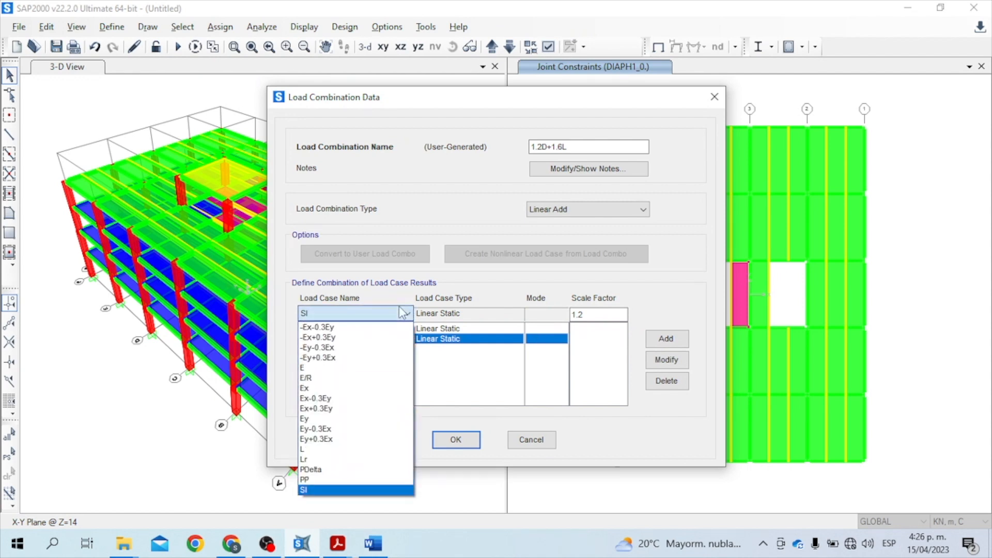
{"action": "left_click", "coordinate": [320, 449]}
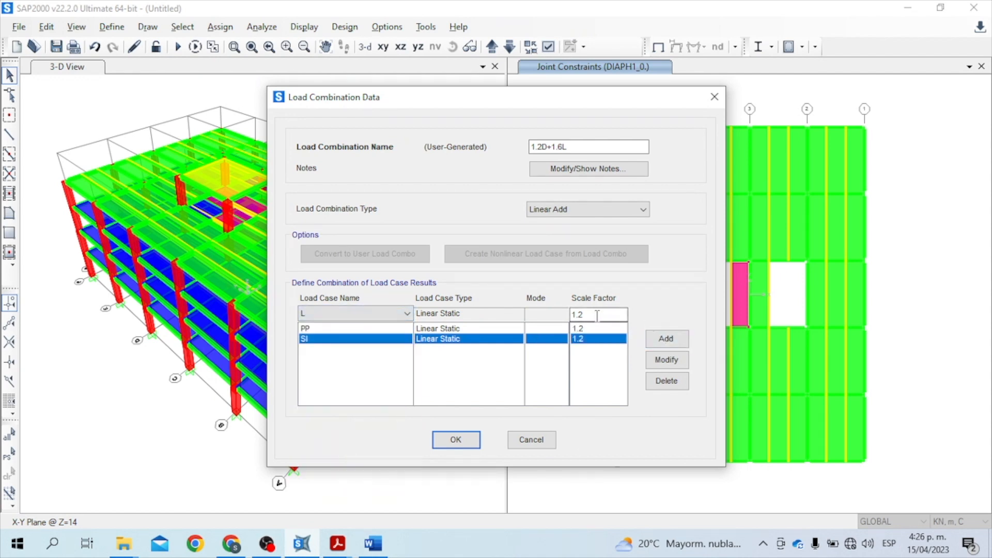
{"action": "key", "text": "BackSpace"}
{"action": "type", "text": "6"}
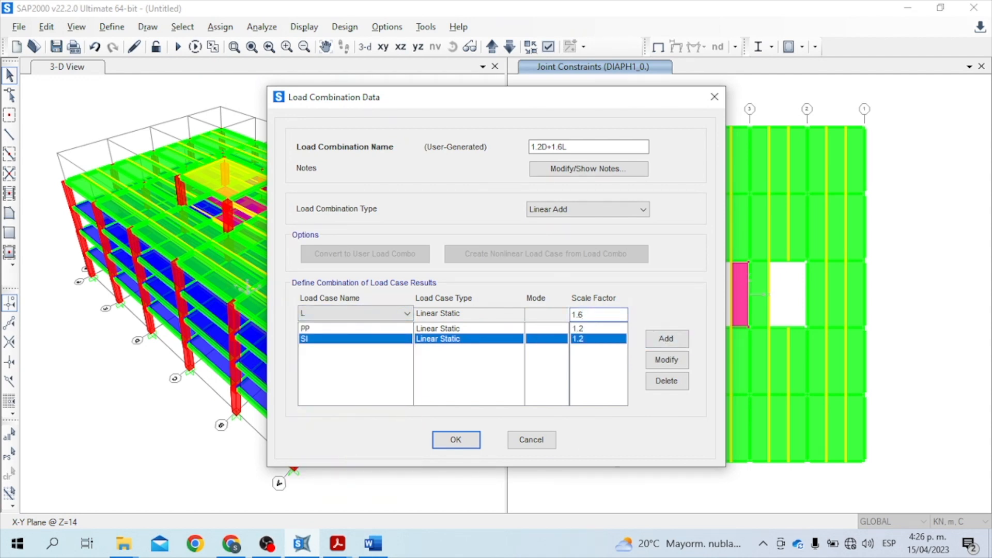
{"action": "left_click", "coordinate": [666, 338]}
{"action": "left_click", "coordinate": [456, 440]}
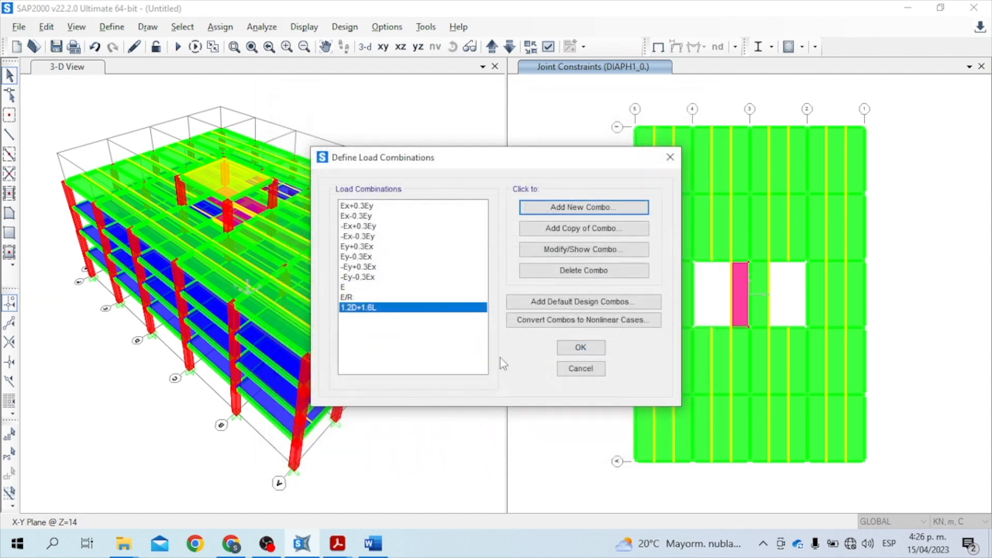
Create the load combination 1.2D+1L+E/R and add load cases PP and SI with scale factor 1.2.
{"action": "left_click", "coordinate": [567, 207]}
{"action": "left_click_drag", "start_coordinate": [620, 147], "coordinate": [467, 145]}
{"action": "type", "text": "1.2D+1L+E/R"}
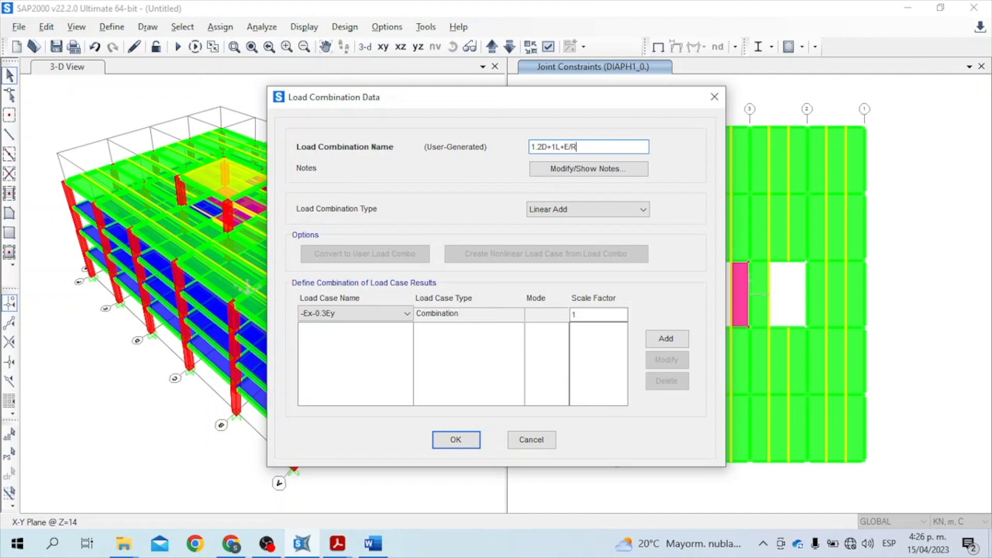
{"action": "left_click", "coordinate": [360, 314]}
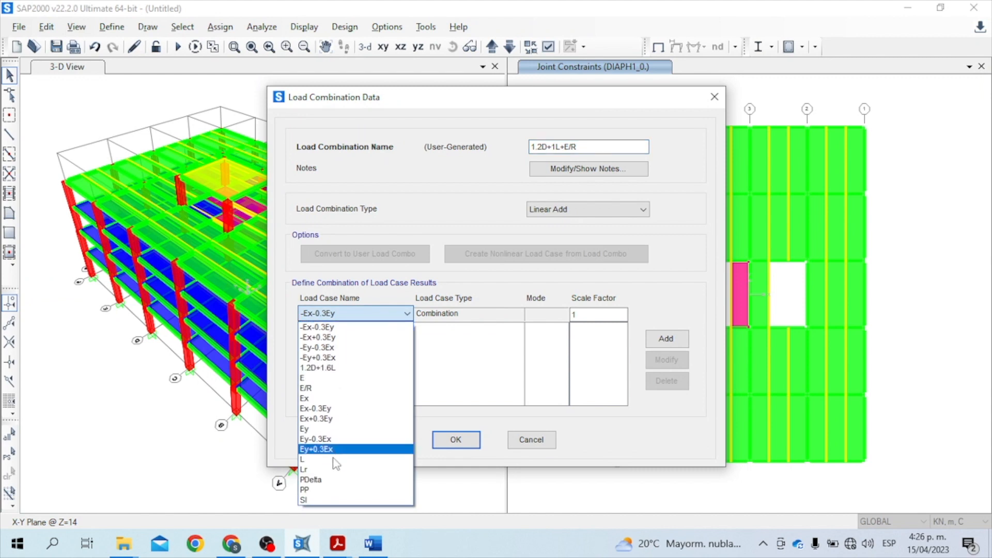
{"action": "left_click", "coordinate": [331, 490]}
{"action": "left_click", "coordinate": [596, 314]}
{"action": "type", "text": ".2"}
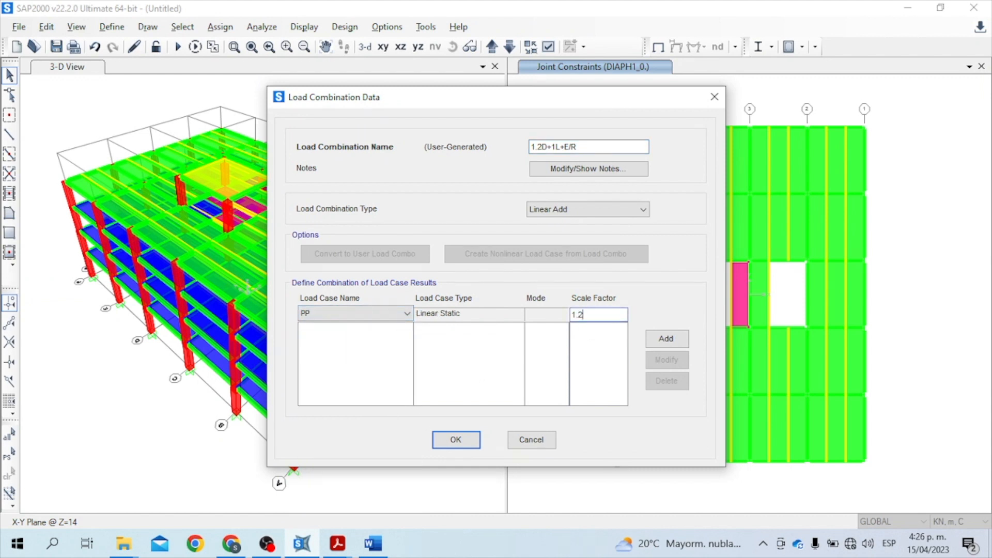
{"action": "left_click", "coordinate": [666, 338]}
{"action": "left_click", "coordinate": [360, 314]}
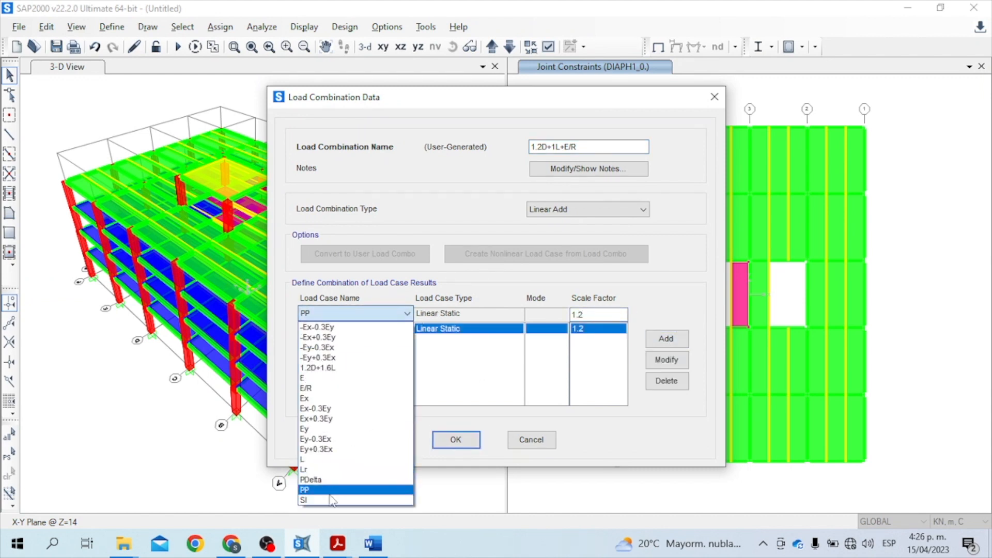
{"action": "left_click", "coordinate": [331, 494]}
{"action": "left_click", "coordinate": [666, 338]}
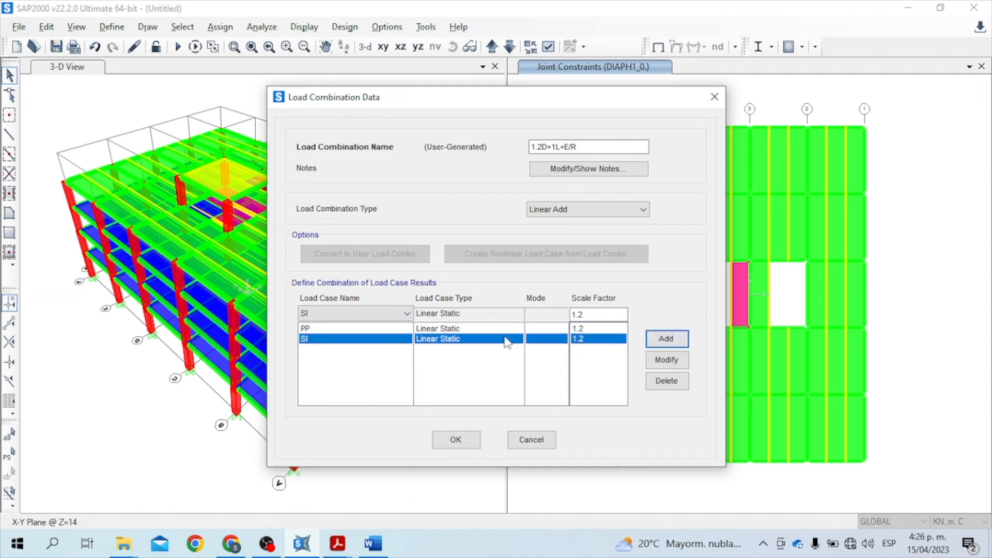
Add load case L with scale factor 1 to the 1.2D+1L+E/R load combination.
{"action": "left_click", "coordinate": [376, 314]}
{"action": "left_click", "coordinate": [343, 460]}
{"action": "left_click", "coordinate": [583, 314]}
{"action": "left_click", "coordinate": [666, 339]}
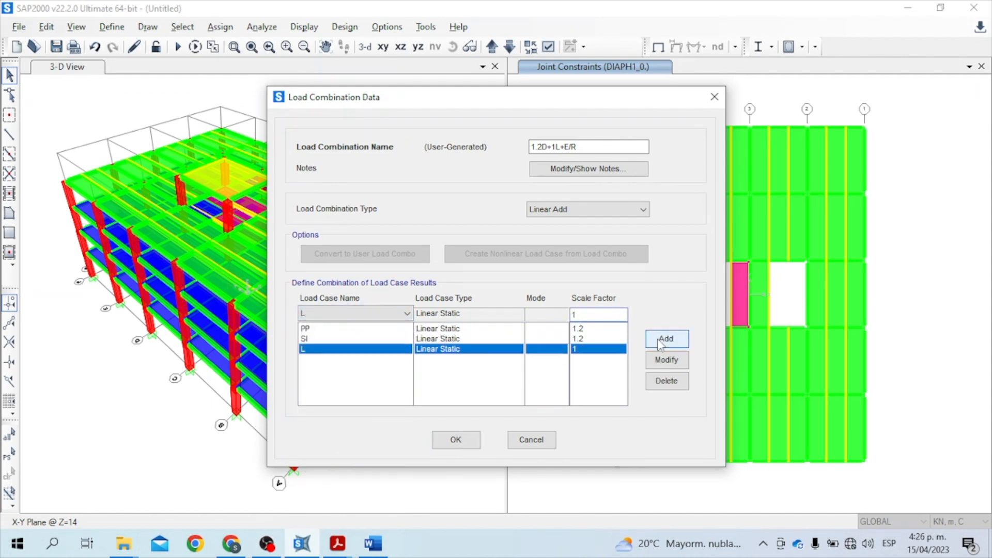
Add combination E/R with scale factor 1 to the 1.2D+1L+E/R combination and save it.
{"action": "left_click", "coordinate": [346, 318]}
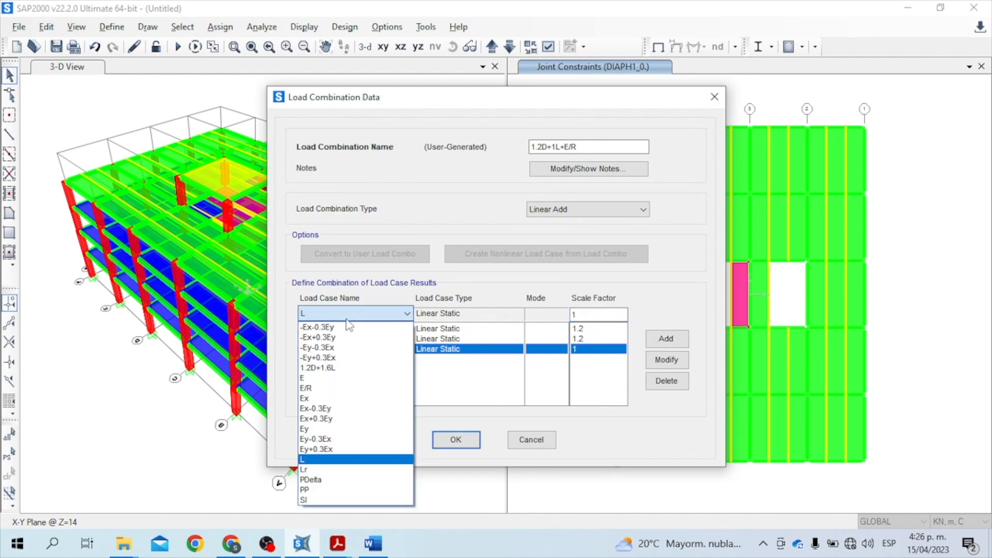
{"action": "left_click", "coordinate": [330, 385]}
{"action": "left_click", "coordinate": [666, 339]}
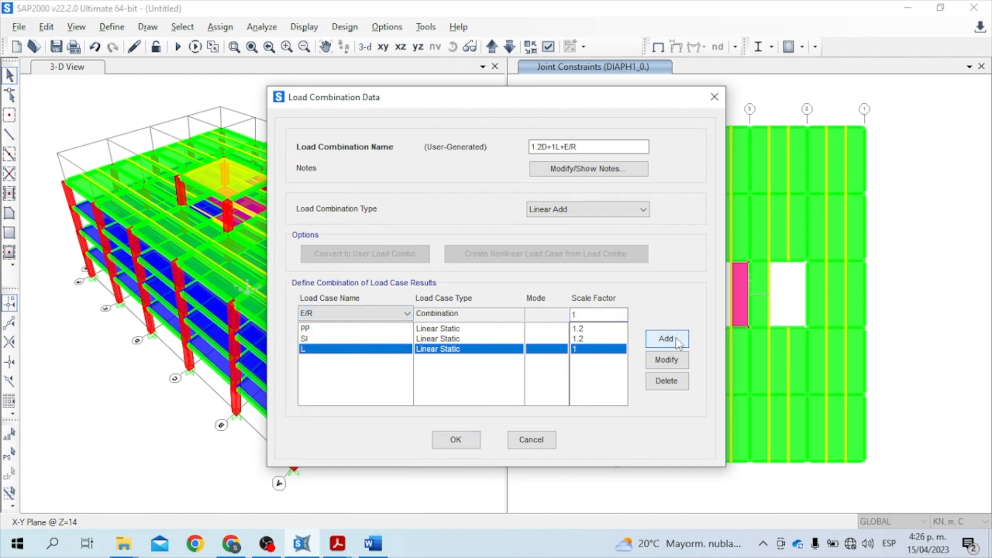
{"action": "left_click", "coordinate": [456, 440]}
{"action": "left_click", "coordinate": [581, 348]}
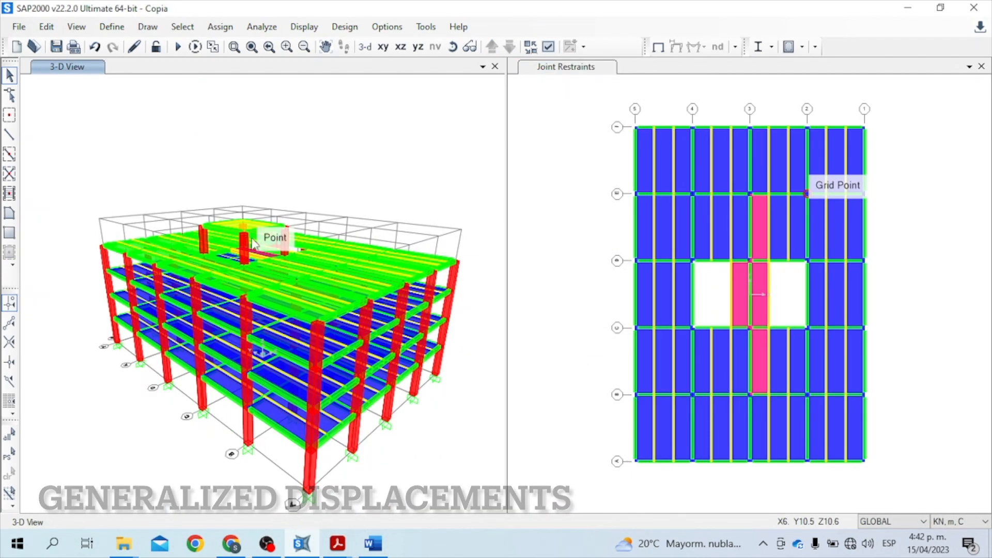
Show the Y-Z elevation at X=0 in the plan window and isolate the full-height column line at grid C.
{"action": "left_click", "coordinate": [532, 149]}
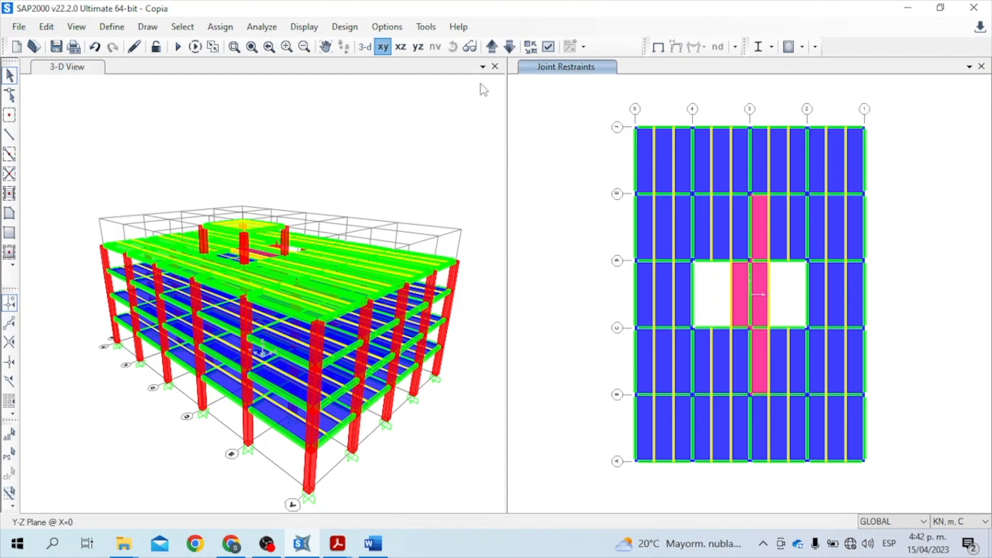
{"action": "left_click", "coordinate": [420, 50]}
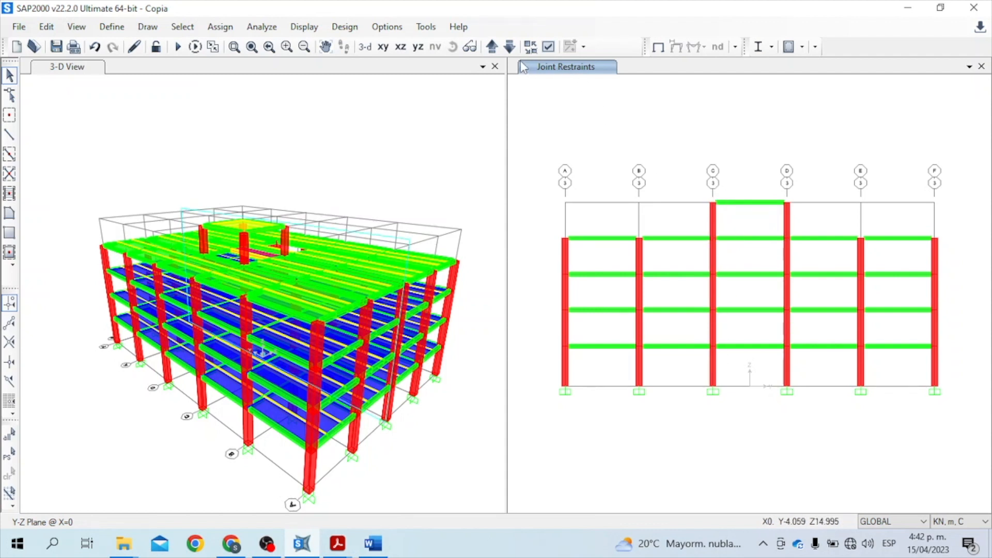
{"action": "left_click", "coordinate": [715, 222]}
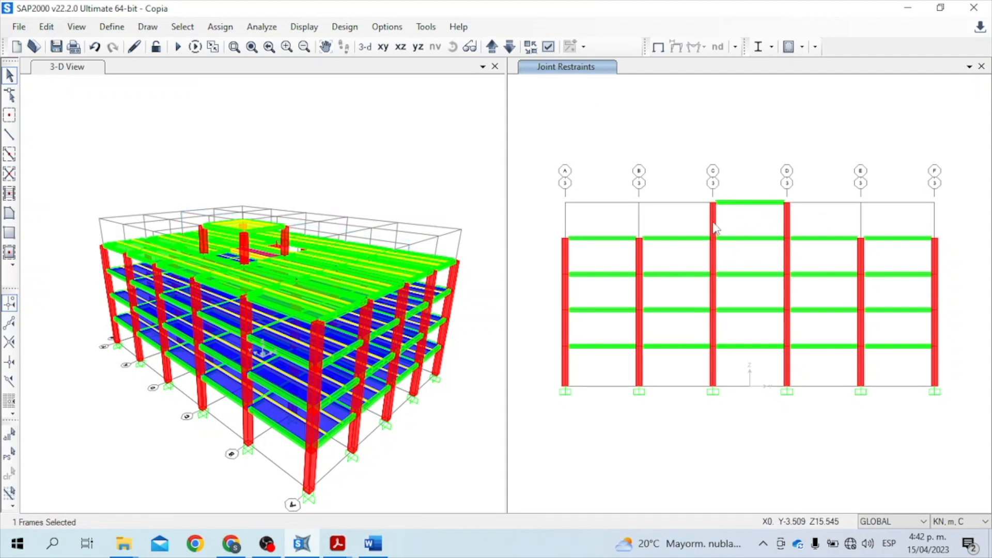
{"action": "left_click", "coordinate": [714, 263]}
{"action": "left_click", "coordinate": [713, 303]}
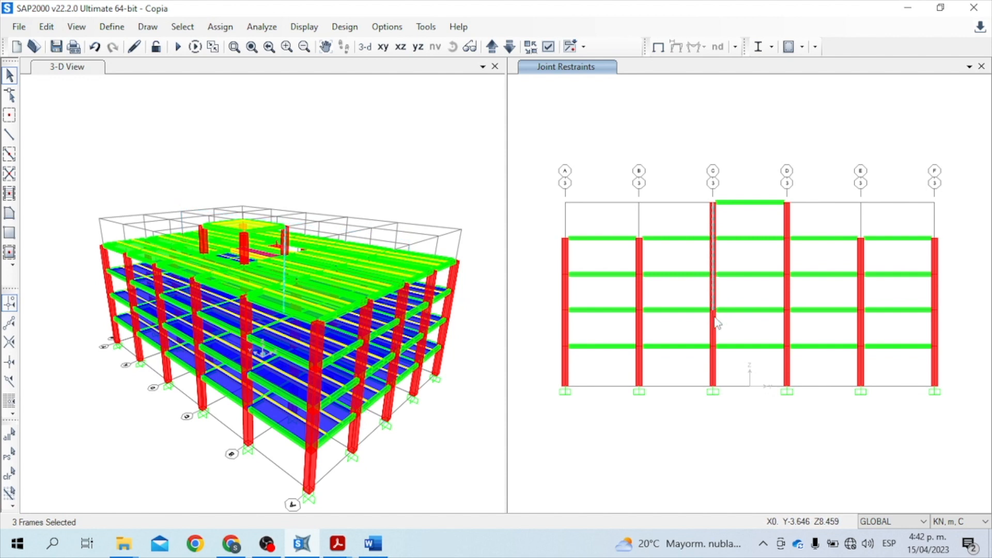
{"action": "left_click", "coordinate": [716, 327]}
{"action": "left_click", "coordinate": [714, 370]}
{"action": "right_click", "coordinate": [671, 129]}
{"action": "left_click", "coordinate": [723, 237]}
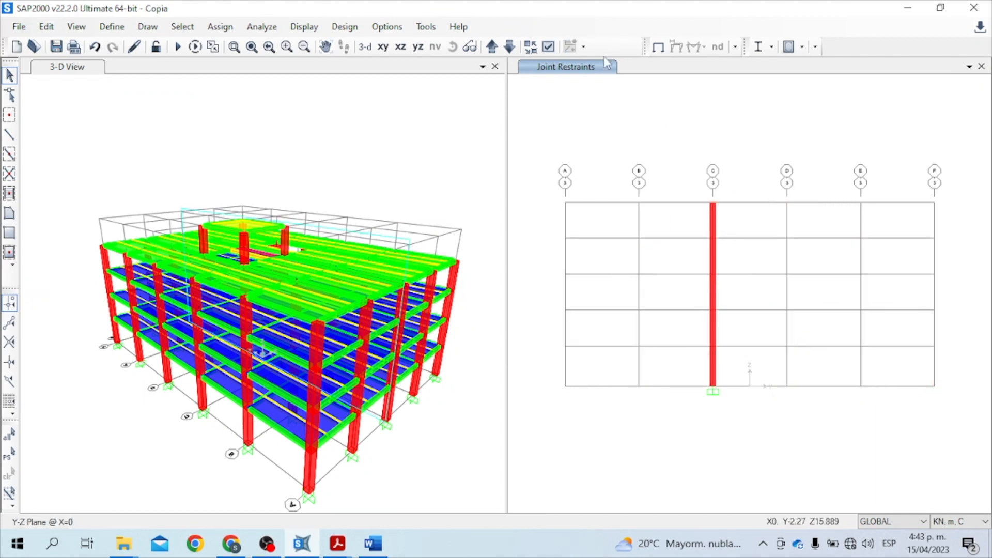
Display the isolated column line in standard view type with joint labels turned on, keeping all its joints readable.
{"action": "left_click", "coordinate": [548, 47]}
{"action": "left_click", "coordinate": [440, 82]}
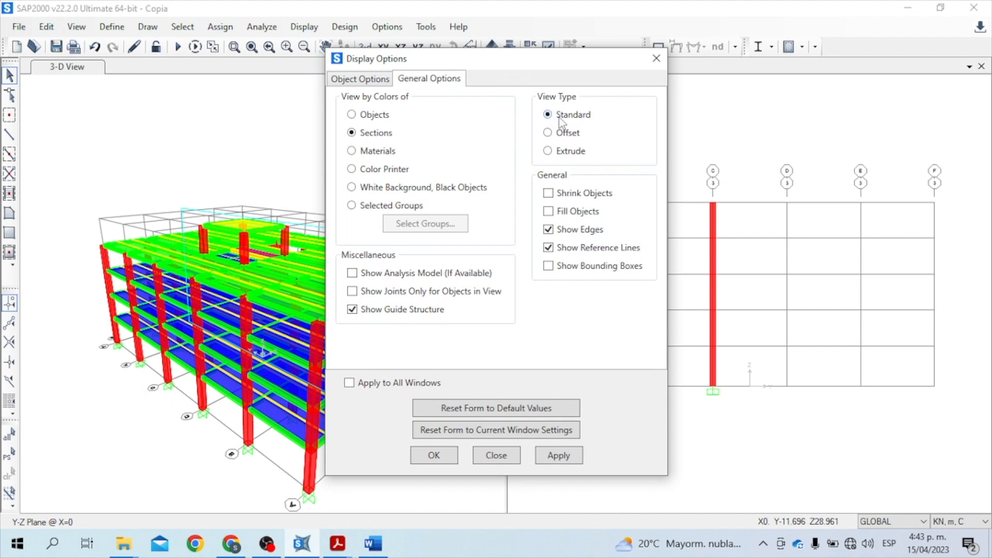
{"action": "left_click", "coordinate": [333, 80]}
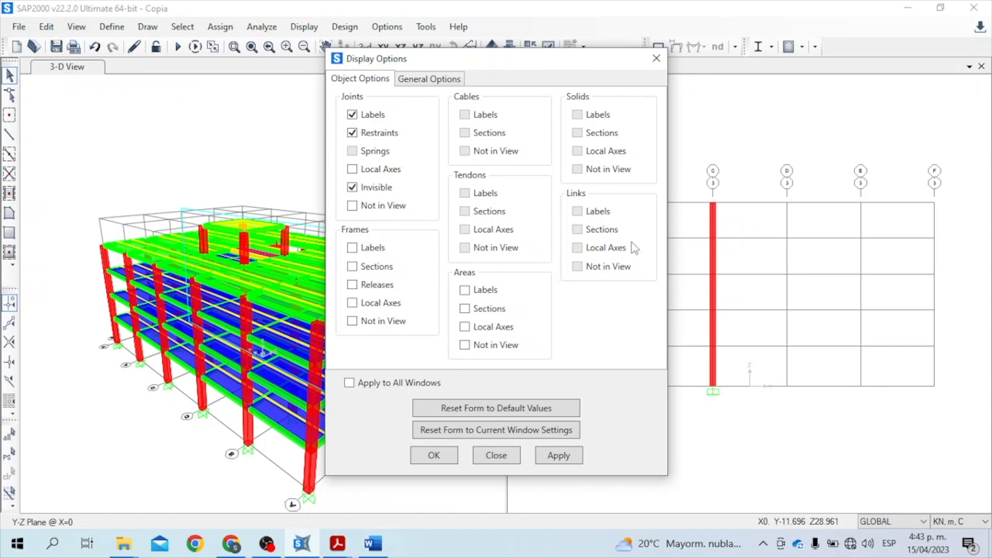
{"action": "left_click", "coordinate": [434, 455]}
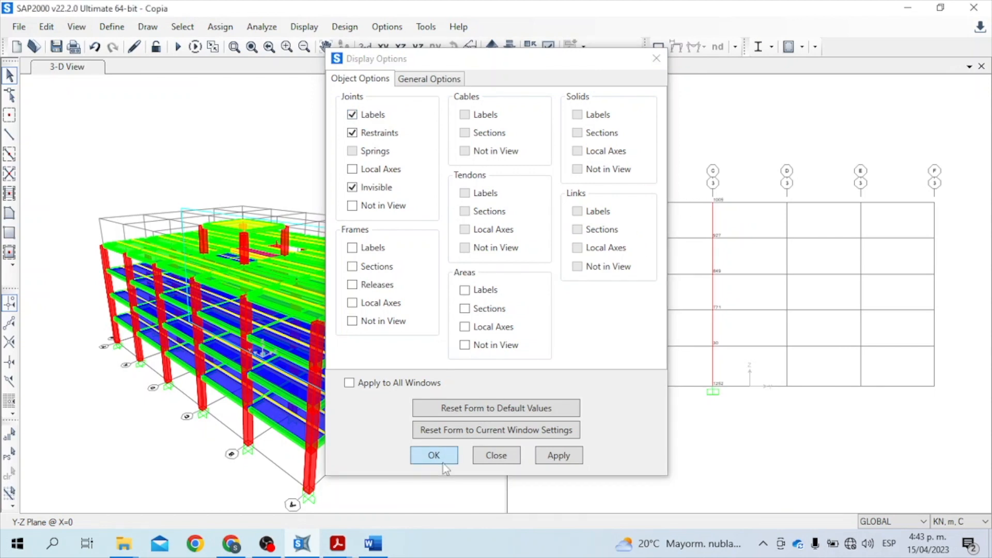
{"action": "left_click", "coordinate": [234, 47]}
{"action": "left_click_drag", "start_coordinate": [691, 179], "coordinate": [740, 418]}
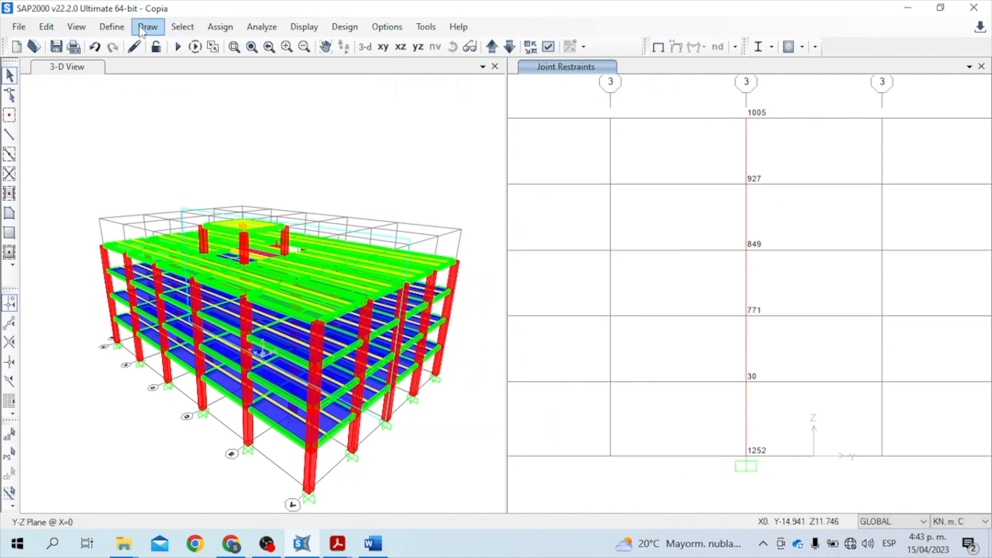
Create a new translational generalized displacement named Ex_P1, keeping the joint labels in sight.
{"action": "left_click", "coordinate": [112, 27]}
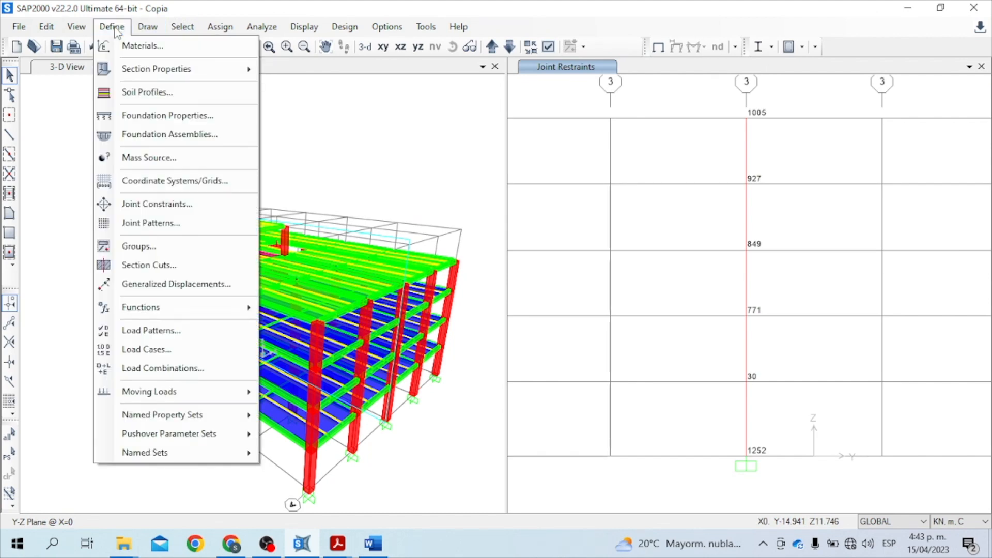
{"action": "left_click", "coordinate": [195, 284]}
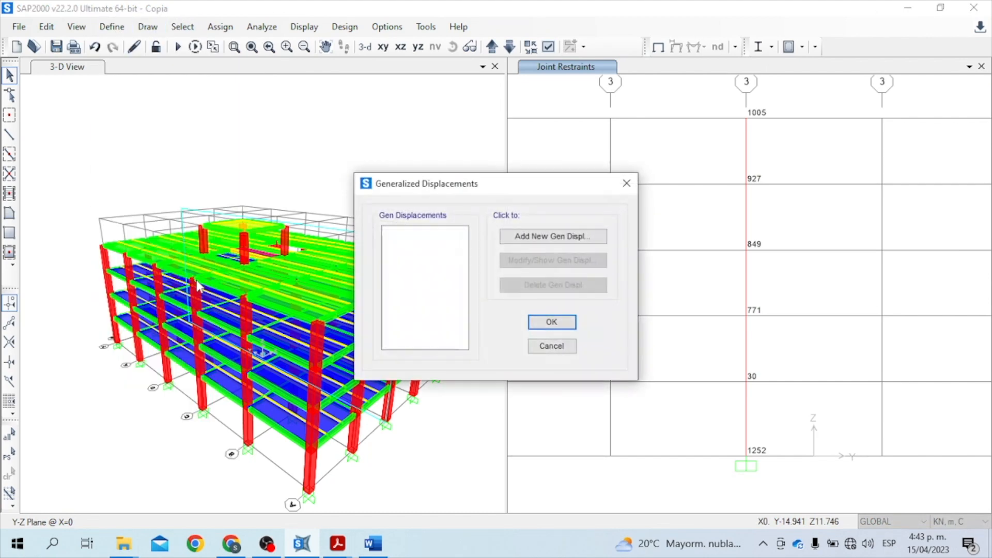
{"action": "left_click_drag", "start_coordinate": [538, 195], "coordinate": [367, 160]}
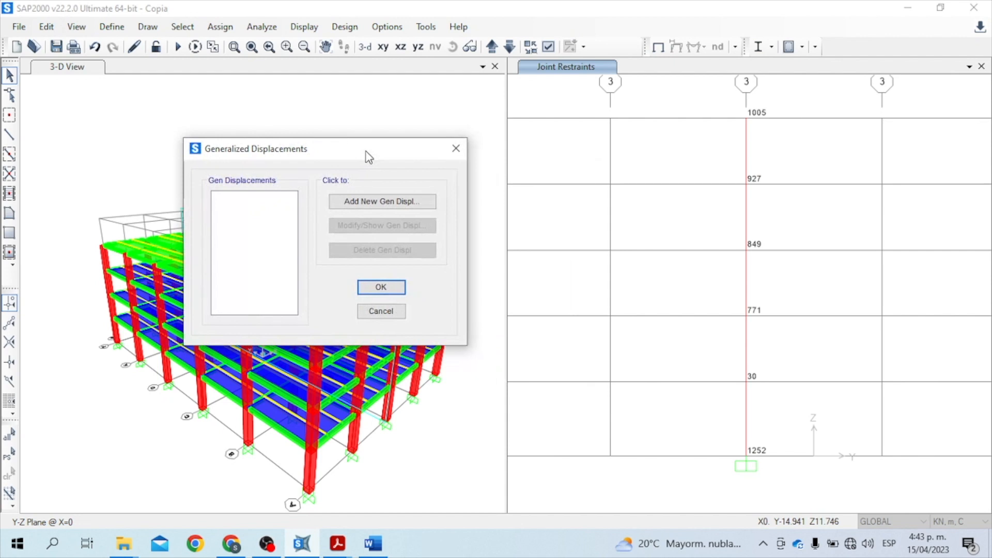
{"action": "left_click", "coordinate": [370, 203]}
{"action": "left_click_drag", "start_coordinate": [581, 145], "coordinate": [407, 140]}
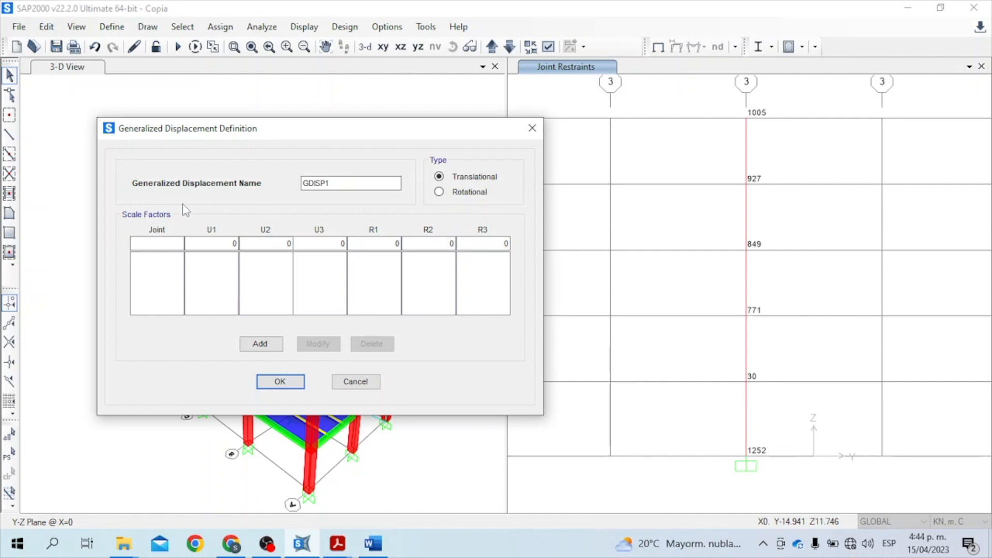
{"action": "left_click_drag", "start_coordinate": [339, 184], "coordinate": [278, 185]}
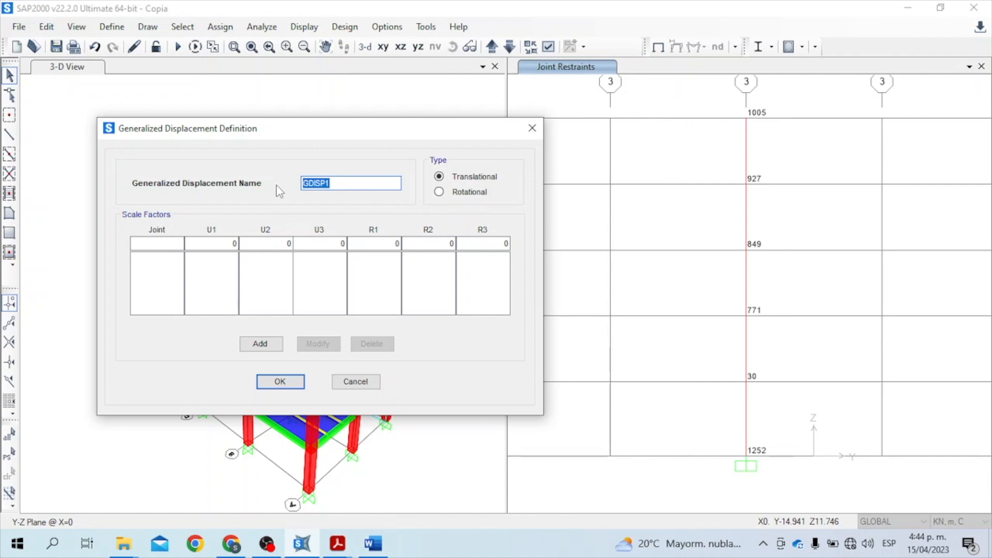
{"action": "type", "text": "Ex_"}
Add joint 30 with a U1 scale factor of 1 to Ex_P1 and save the definition.
{"action": "left_click", "coordinate": [140, 243]}
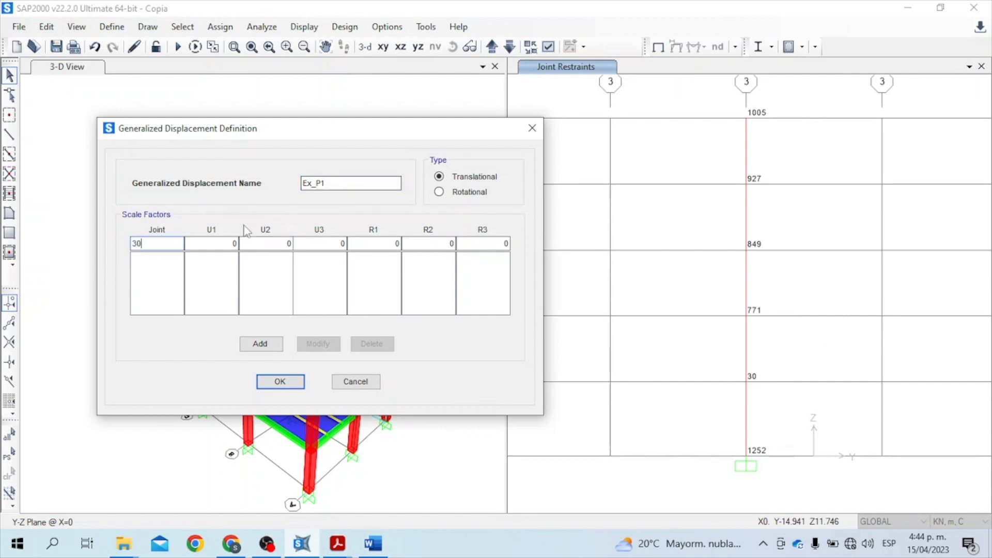
{"action": "left_click", "coordinate": [227, 243]}
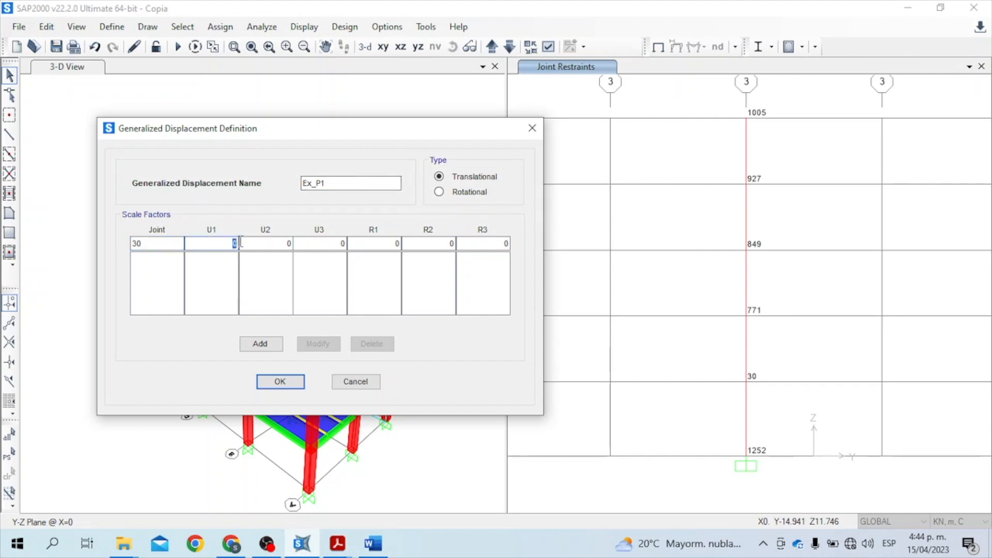
{"action": "type", "text": "1"}
{"action": "left_click", "coordinate": [260, 345]}
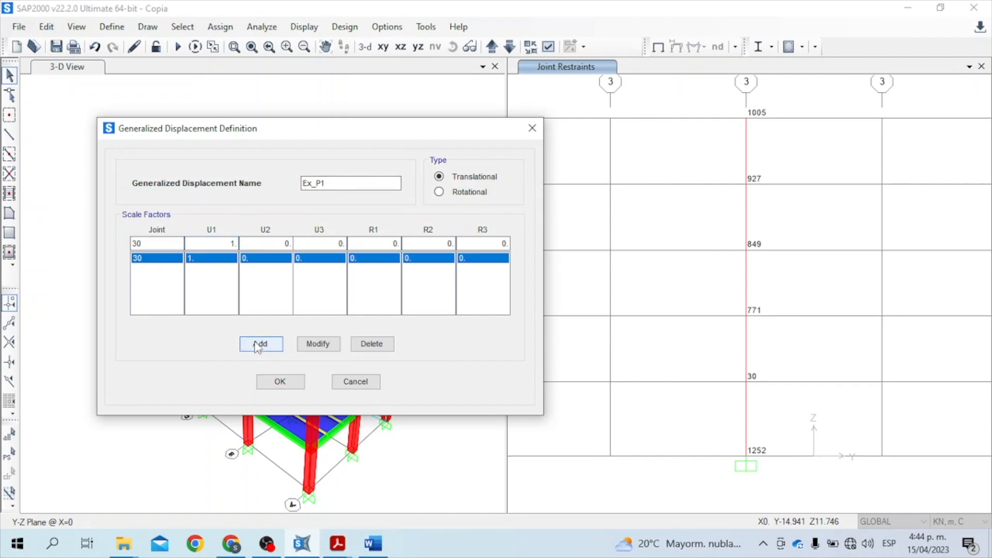
{"action": "left_click", "coordinate": [280, 382]}
Create the translational generalized displacement Ex_P2 and add joint 771 with a U1 scale factor of 1.
{"action": "left_click", "coordinate": [383, 202]}
{"action": "type", "text": "Ex_P2"}
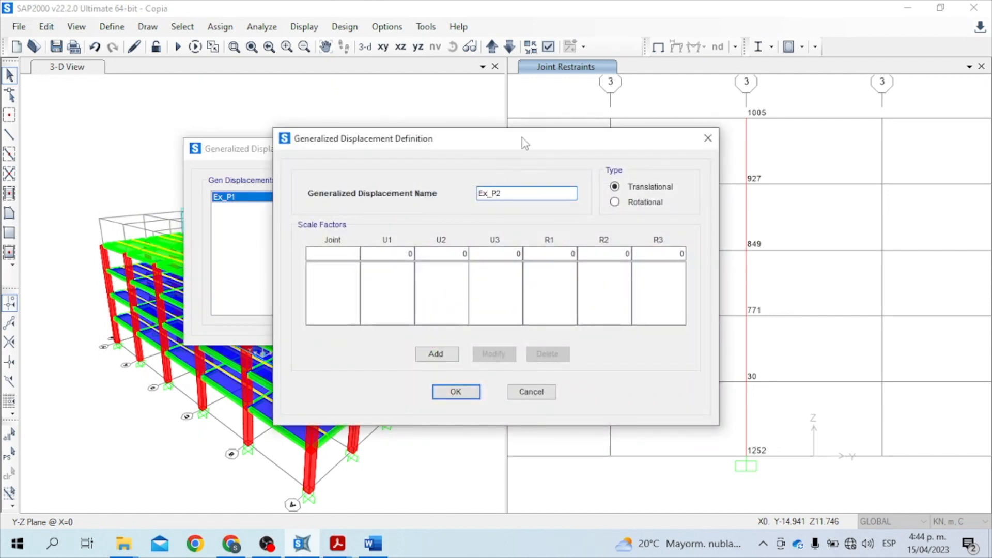
{"action": "left_click_drag", "start_coordinate": [522, 139], "coordinate": [368, 124]}
{"action": "left_click", "coordinate": [198, 237]}
{"action": "type", "text": "771"}
{"action": "left_click", "coordinate": [254, 238]}
{"action": "type", "text": "1"}
{"action": "left_click", "coordinate": [298, 341]}
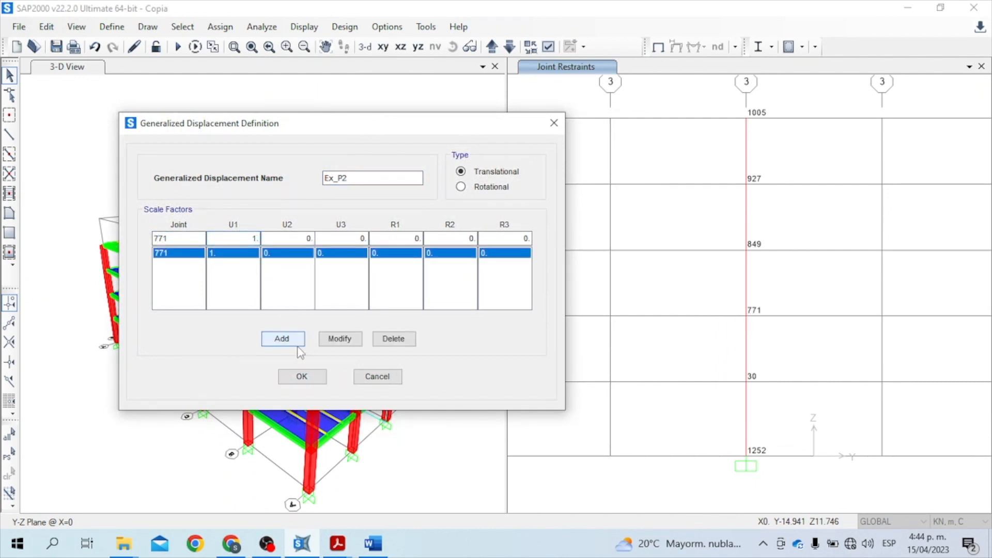
Add joint 30 with a U1 scale factor of -1 to Ex_P2 and save the definition.
{"action": "double_click", "coordinate": [182, 239]}
{"action": "type", "text": "30"}
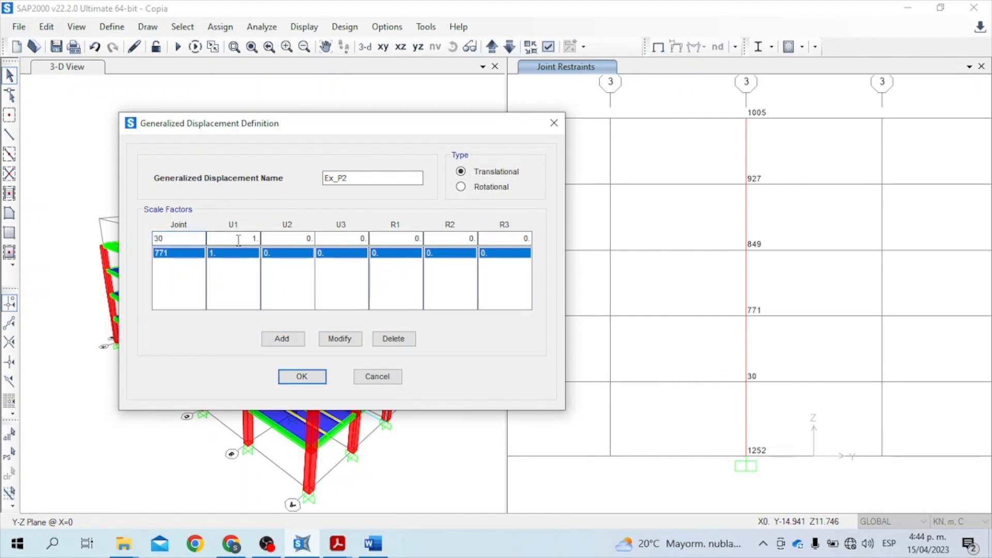
{"action": "left_click", "coordinate": [283, 339]}
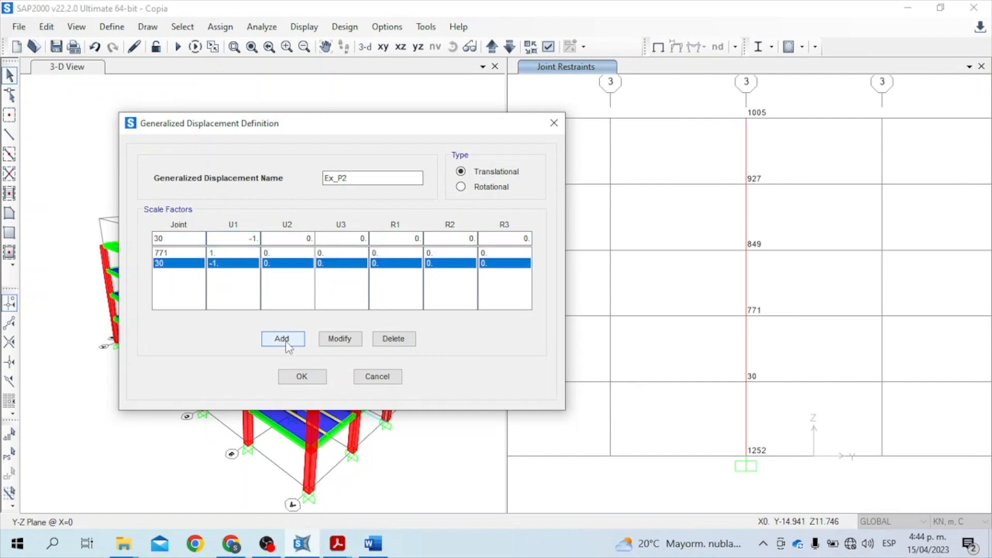
{"action": "left_click", "coordinate": [304, 376]}
Create the translational generalized displacement Ex_P3 and add joint 849 with a U1 scale factor of 1.
{"action": "left_click", "coordinate": [410, 204]}
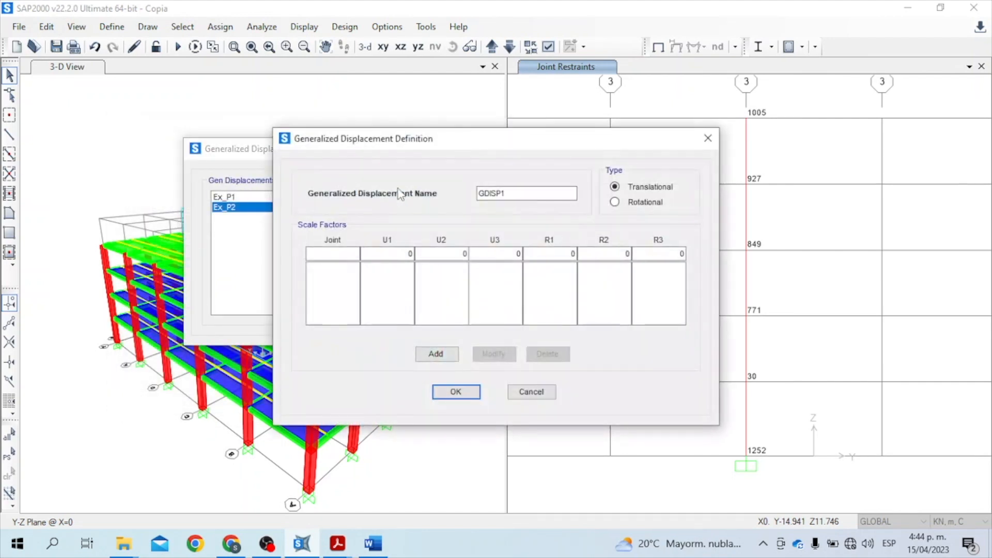
{"action": "left_click_drag", "start_coordinate": [407, 136], "coordinate": [382, 130]}
{"action": "type", "text": "Ex_P3"}
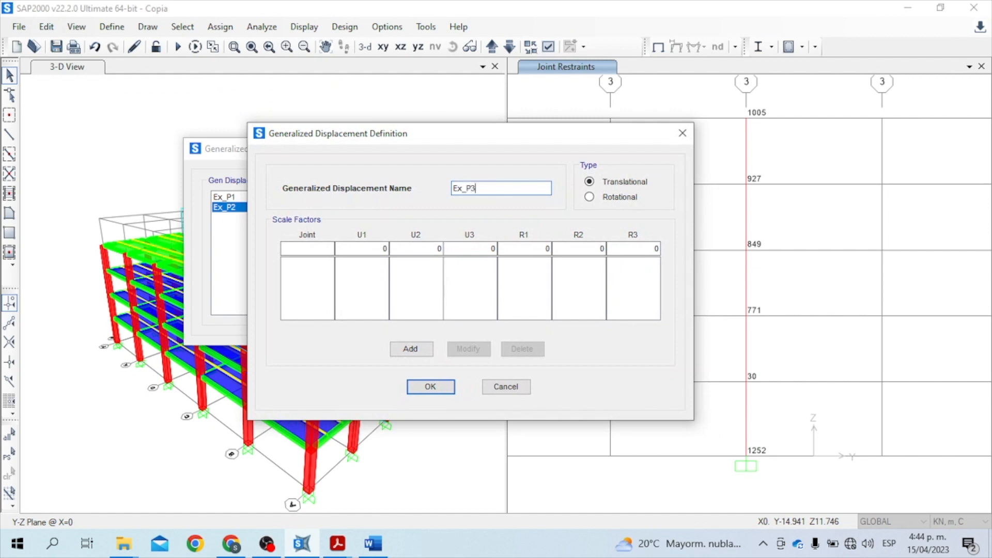
{"action": "left_click", "coordinate": [322, 248]}
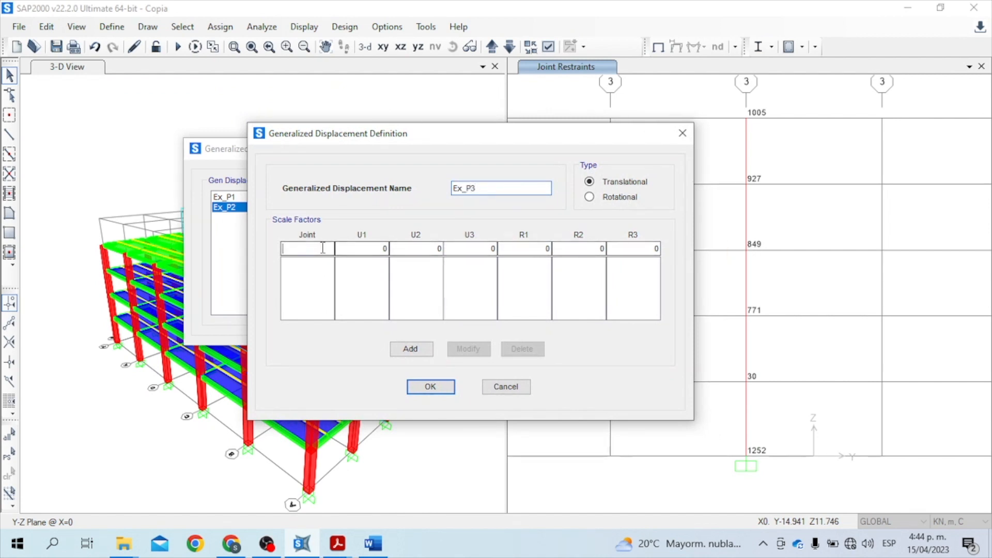
{"action": "key", "text": "Tab"}
{"action": "type", "text": "1"}
{"action": "left_click", "coordinate": [411, 350]}
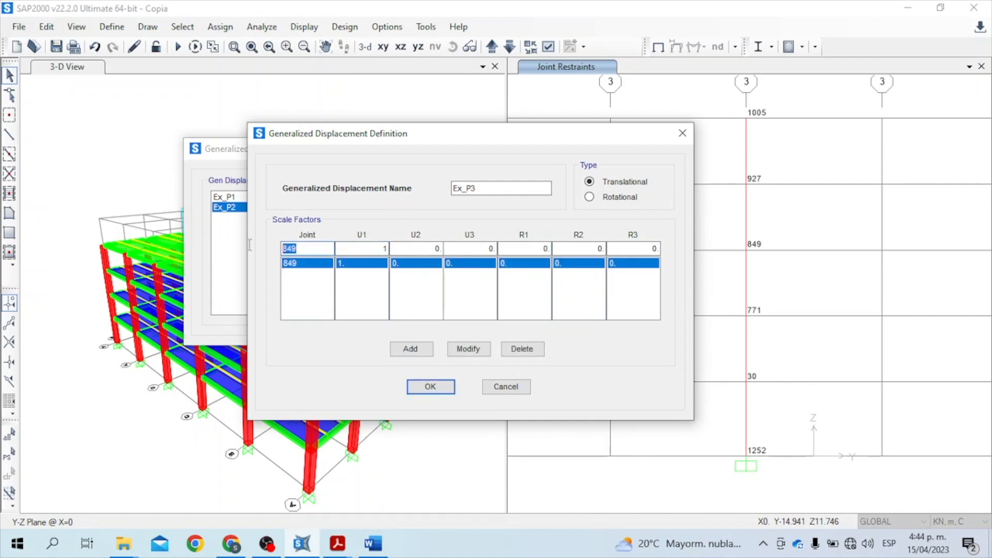
Add joint 771 with a U1 scale factor of -1 to Ex_P3 and save the definition.
{"action": "left_click", "coordinate": [353, 246]}
{"action": "type", "text": "-"}
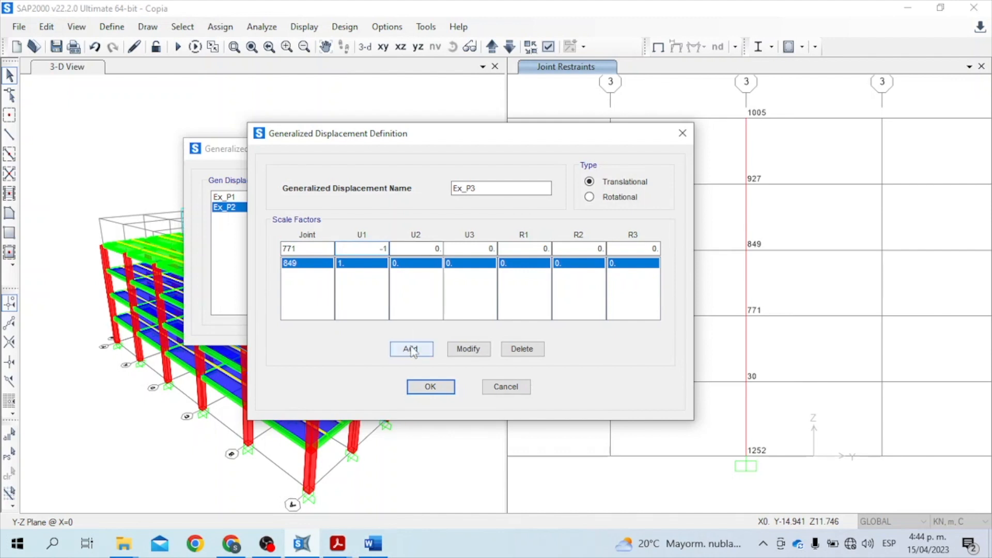
{"action": "left_click", "coordinate": [411, 349]}
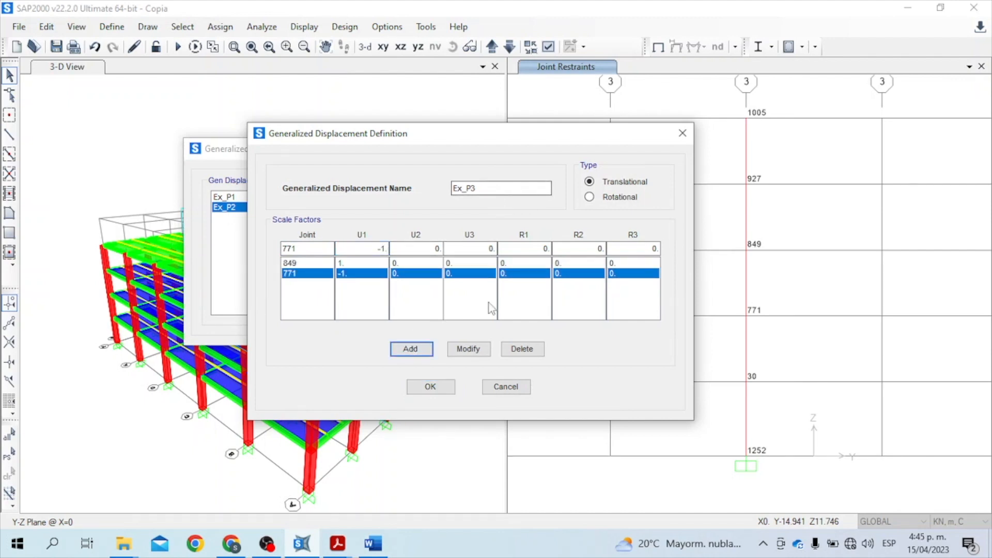
{"action": "left_click", "coordinate": [424, 388]}
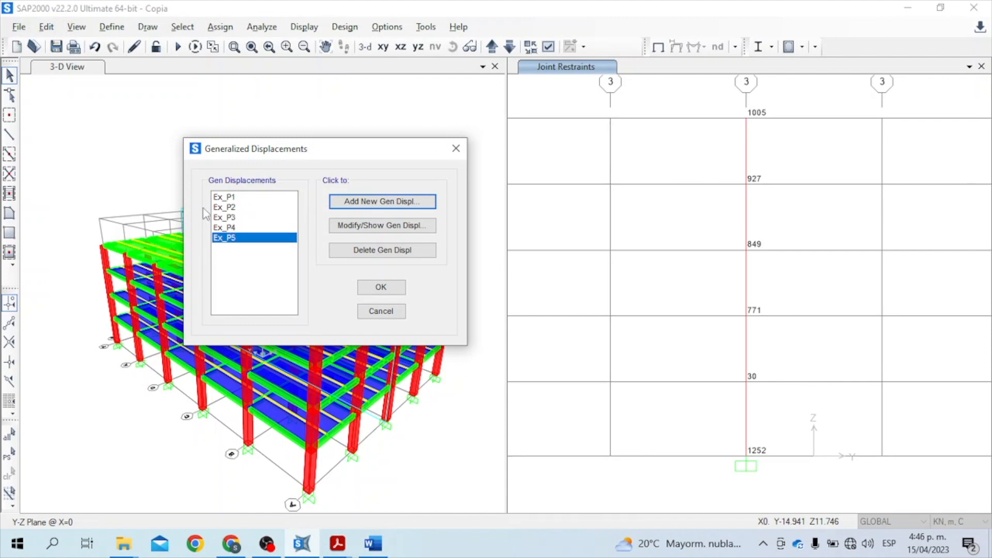
Create a new translational generalized displacement named Ey_P1.
{"action": "left_click", "coordinate": [223, 199]}
{"action": "left_click", "coordinate": [223, 207]}
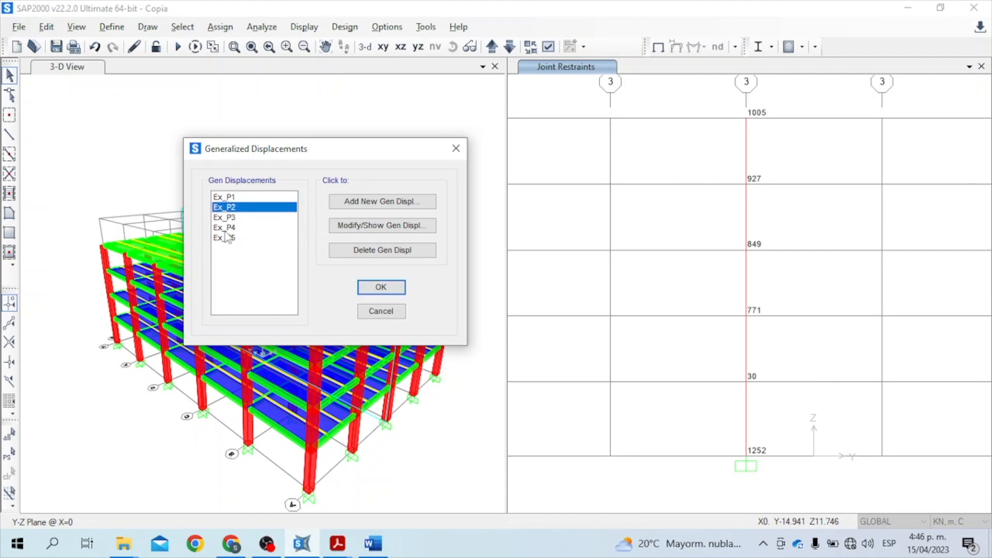
{"action": "left_click", "coordinate": [351, 207]}
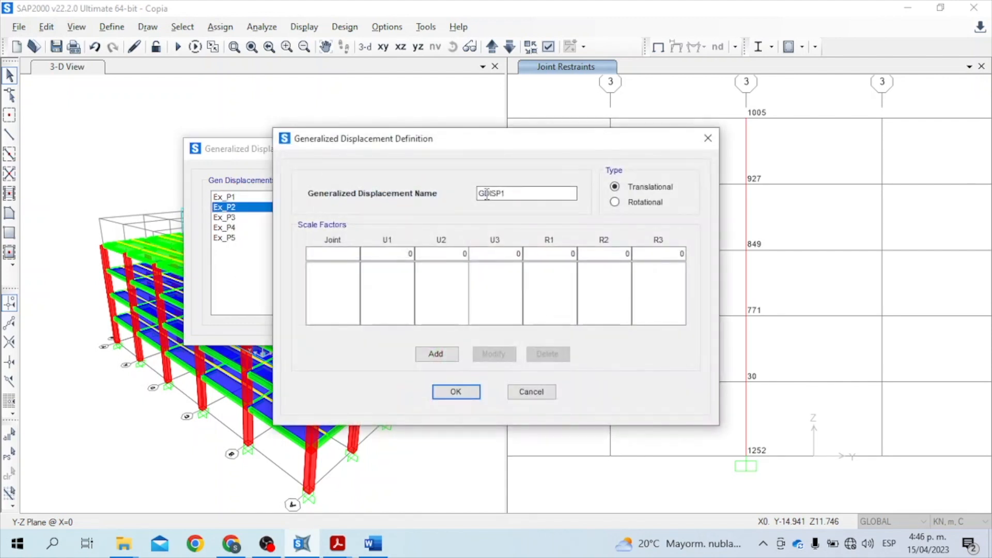
{"action": "type", "text": "Ey_P1"}
{"action": "key", "text": "Tab"}
{"action": "key", "text": "Tab"}
{"action": "key", "text": "Tab"}
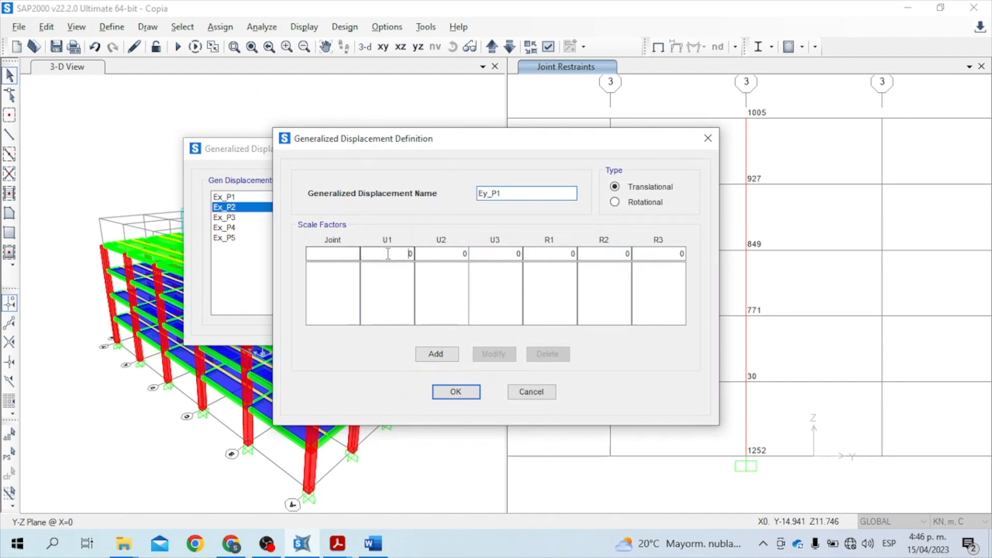
Add joint 30 with a U2 scale factor of 1 to Ey_P1 and save the definition.
{"action": "left_click", "coordinate": [332, 254]}
{"action": "type", "text": "30"}
{"action": "left_click", "coordinate": [441, 254]}
{"action": "type", "text": "1"}
{"action": "left_click", "coordinate": [438, 354]}
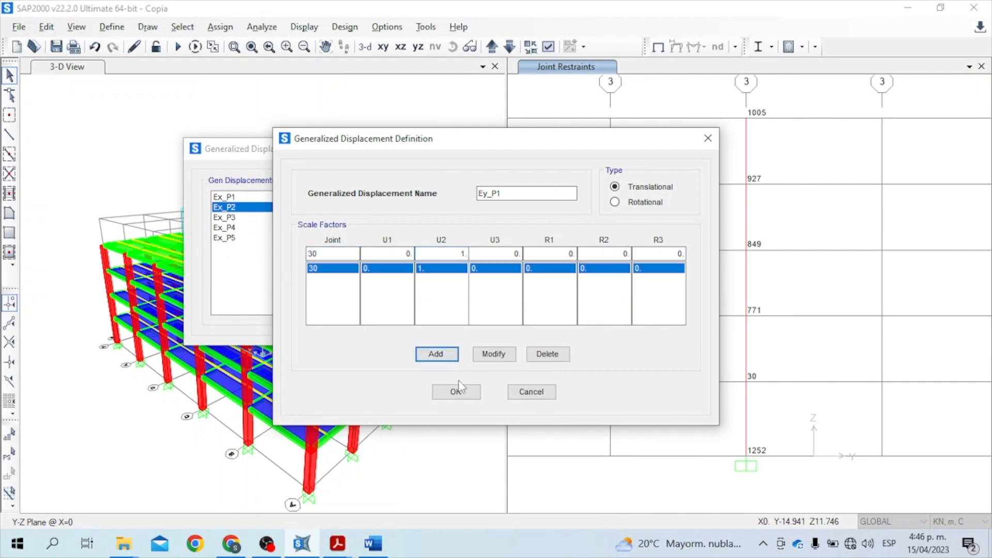
{"action": "left_click", "coordinate": [455, 392]}
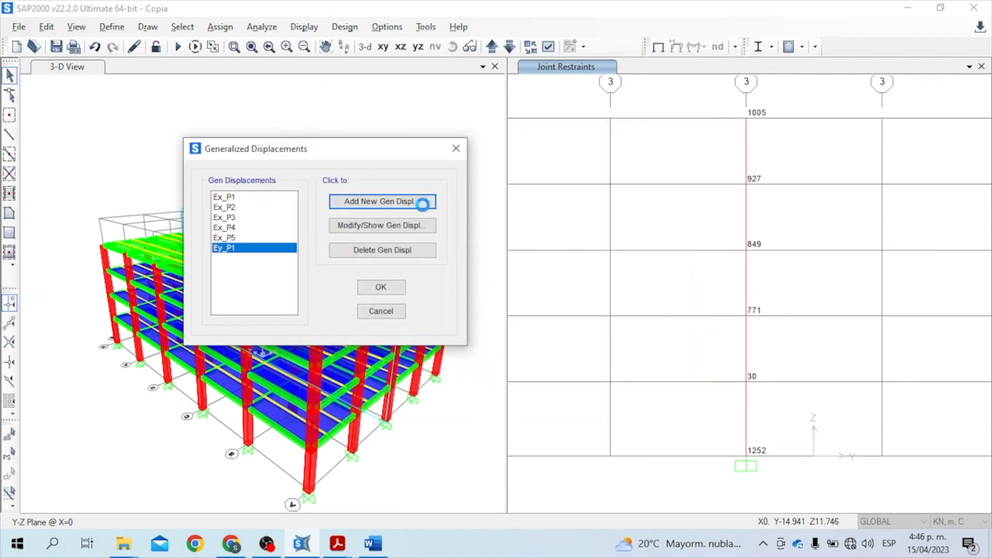
Create the translational generalized displacement Ey_P2 and add joint 771 with a U2 scale factor of 1.
{"action": "left_click", "coordinate": [423, 202]}
{"action": "type", "text": "Ey_P2"}
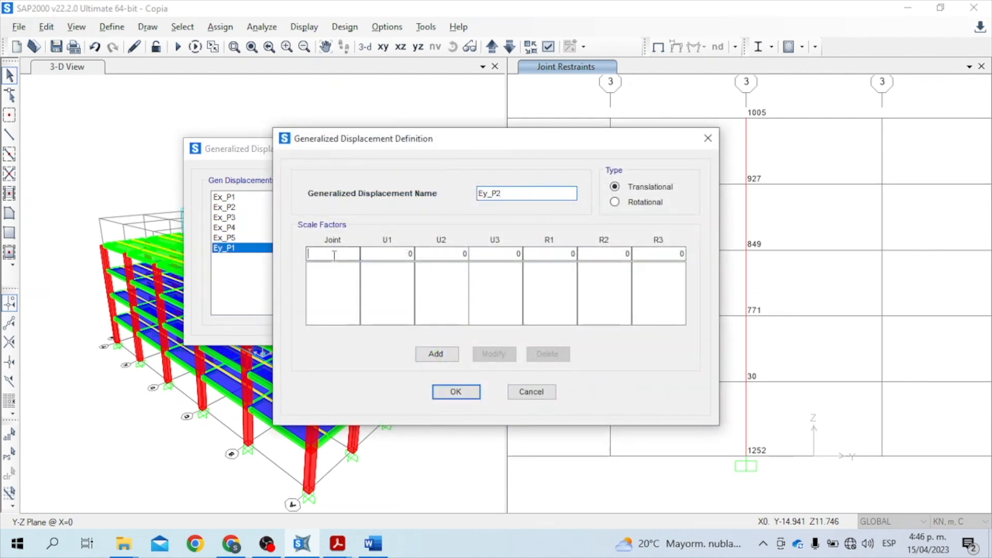
{"action": "type", "text": "771"}
{"action": "left_click", "coordinate": [449, 251]}
{"action": "type", "text": "1"}
{"action": "left_click", "coordinate": [436, 353]}
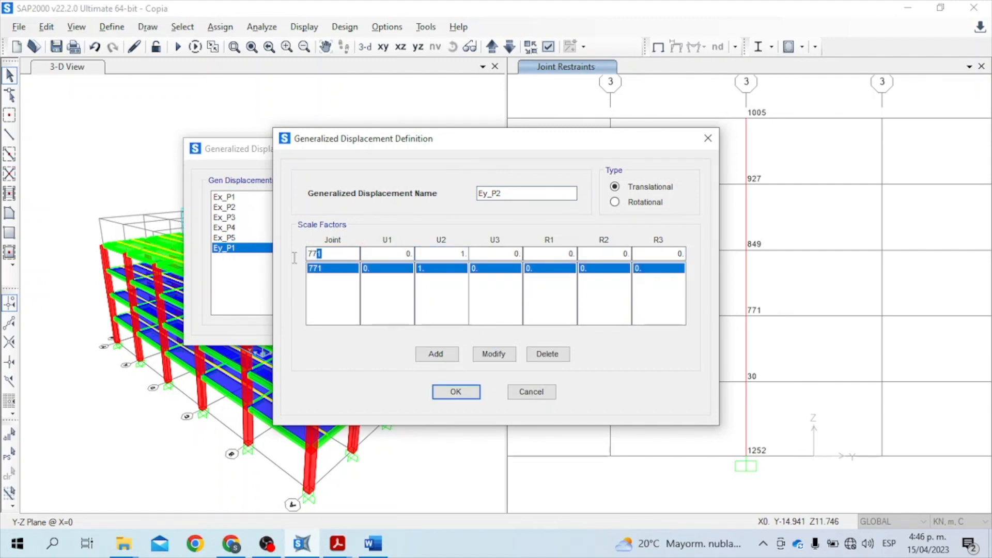
Add joint 30 with a U2 scale factor of -1 to Ey_P2 and save the definition.
{"action": "type", "text": "30"}
{"action": "type", "text": "-"}
{"action": "left_click", "coordinate": [454, 354]}
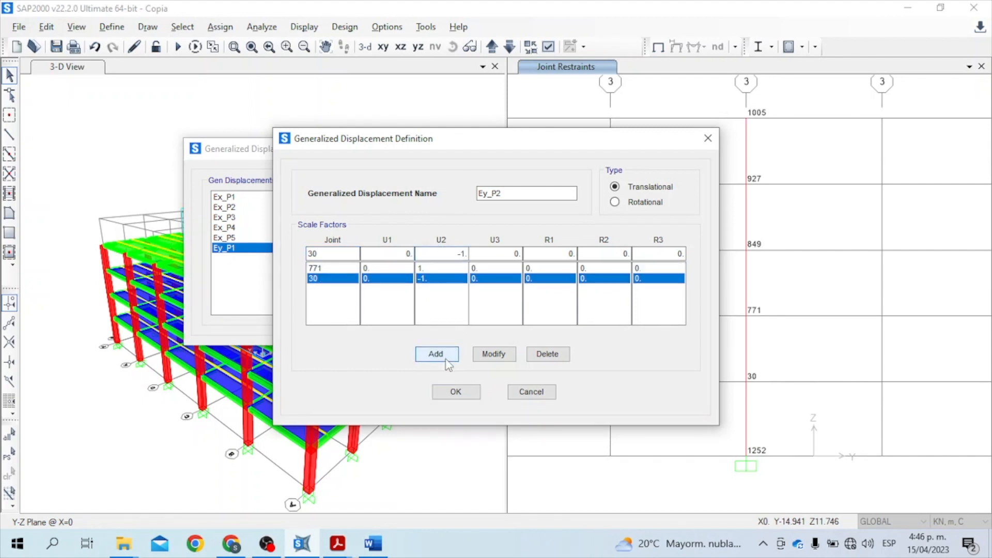
{"action": "left_click", "coordinate": [476, 398]}
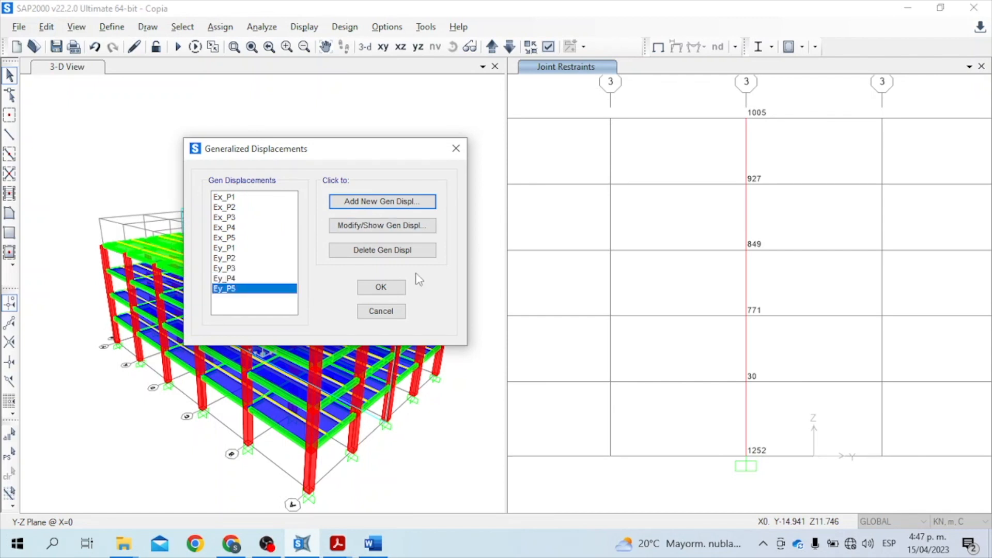
Review the Ex_P1 to Ey_P5 list and accept the generalized displacements.
{"action": "left_click_drag", "start_coordinate": [231, 197], "coordinate": [235, 288]}
{"action": "left_click", "coordinate": [246, 197]}
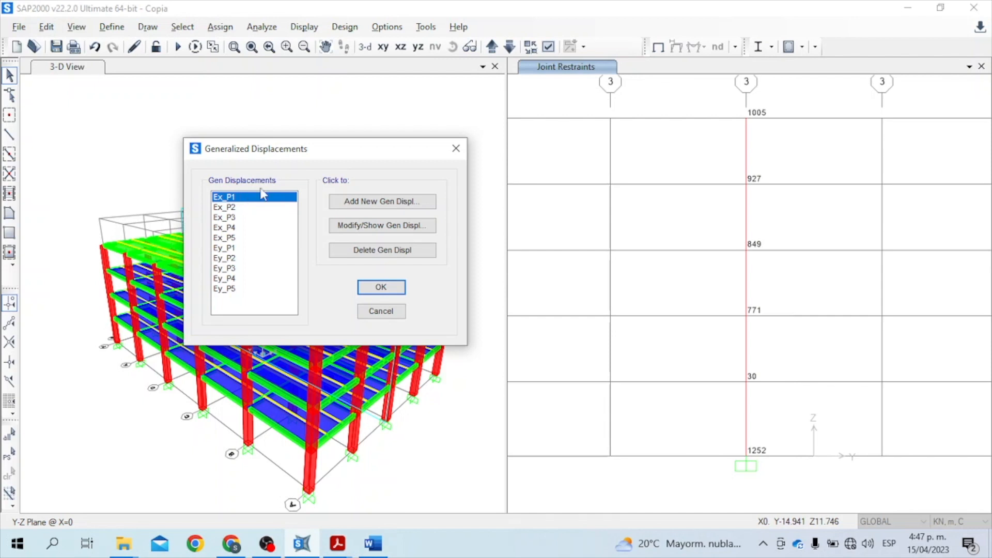
{"action": "left_click", "coordinate": [371, 287]}
Hide the joint labels in the elevation view and display it extruded, colored by sections.
{"action": "key", "text": "ctrl+w"}
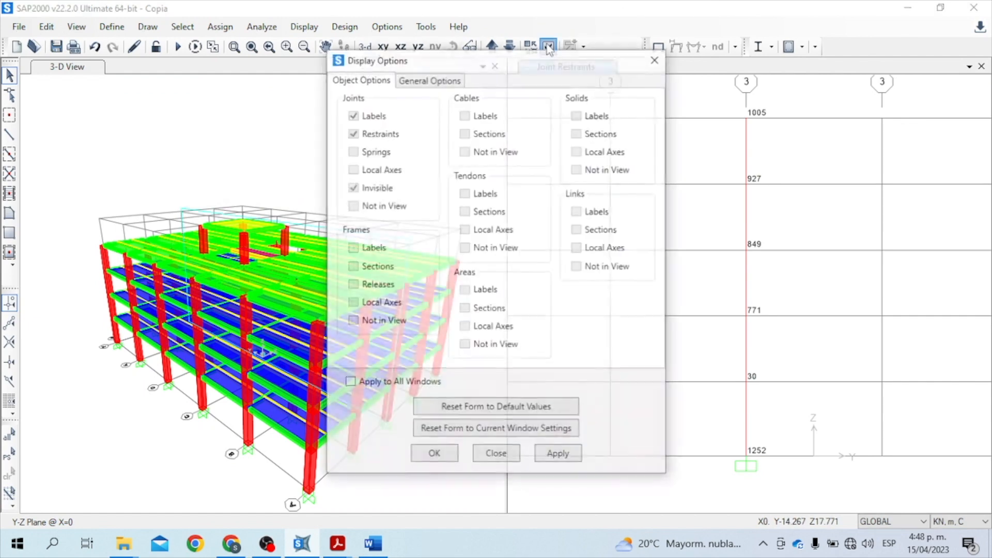
{"action": "left_click", "coordinate": [425, 80]}
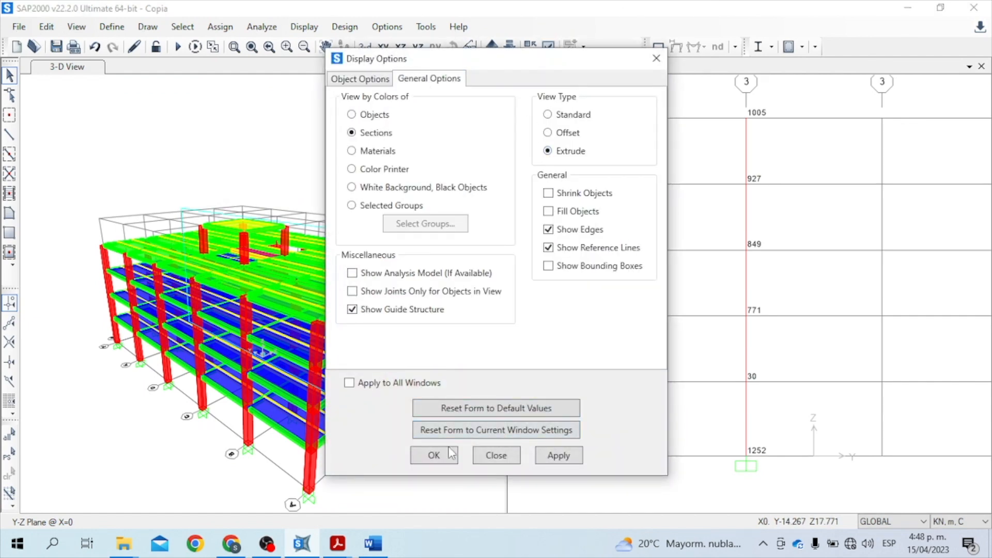
{"action": "left_click", "coordinate": [434, 455]}
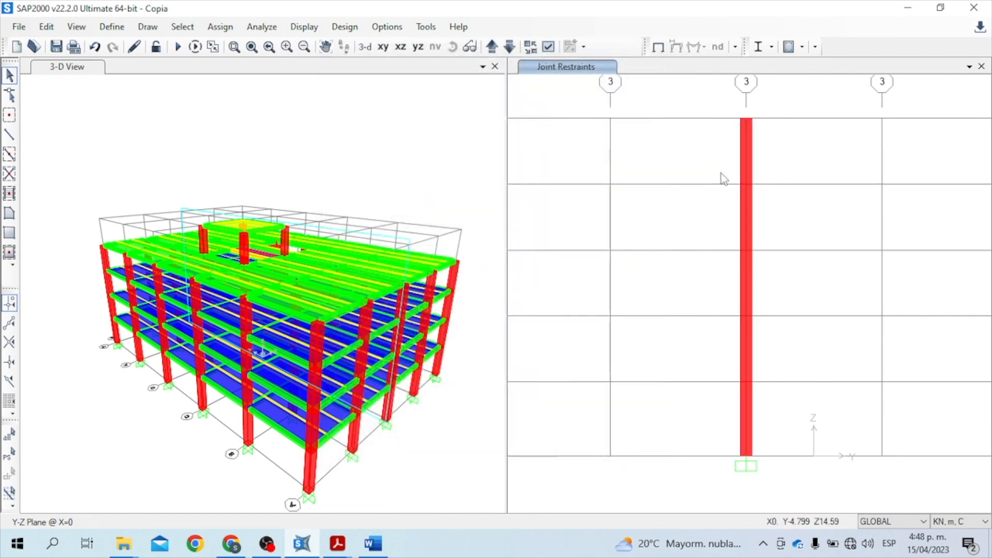
Show all elements in the elevation view and switch it to the X-Y plan at Z=3.8.
{"action": "right_click", "coordinate": [697, 163]}
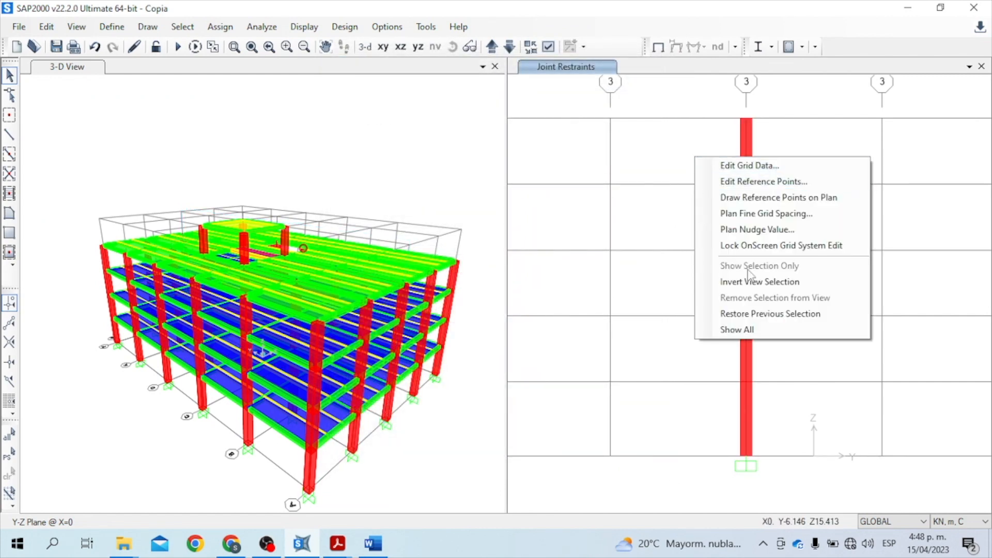
{"action": "left_click", "coordinate": [742, 335]}
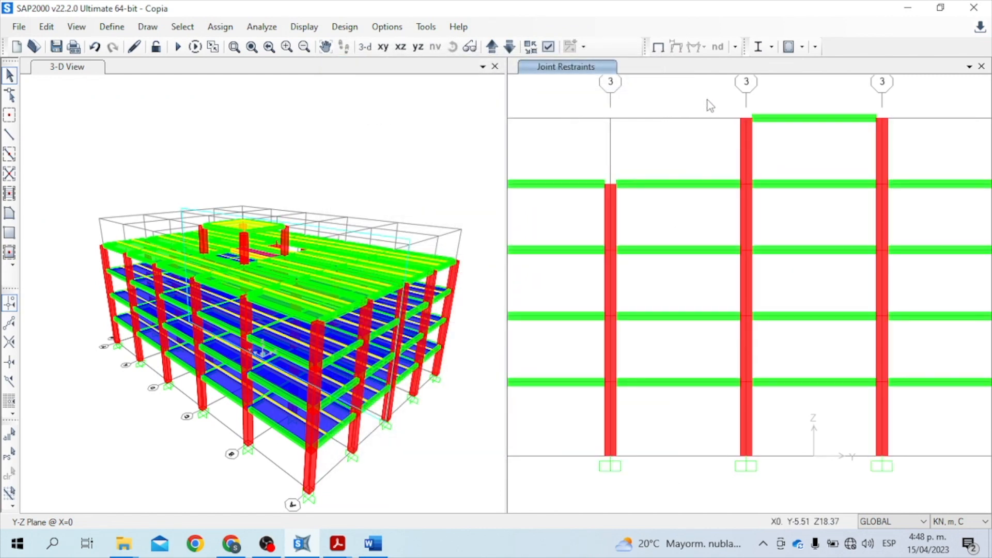
{"action": "left_click", "coordinate": [383, 47]}
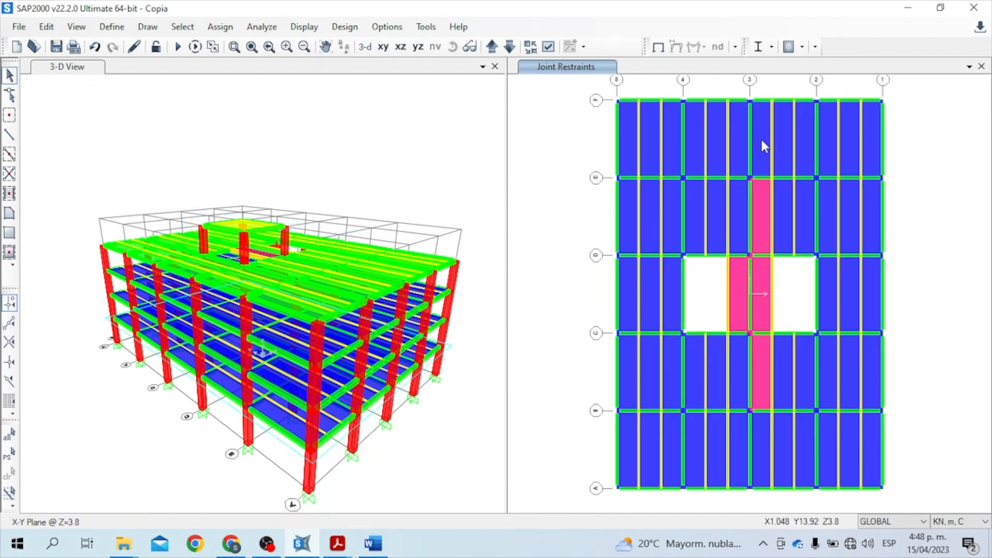
{"action": "left_click", "coordinate": [479, 188]}
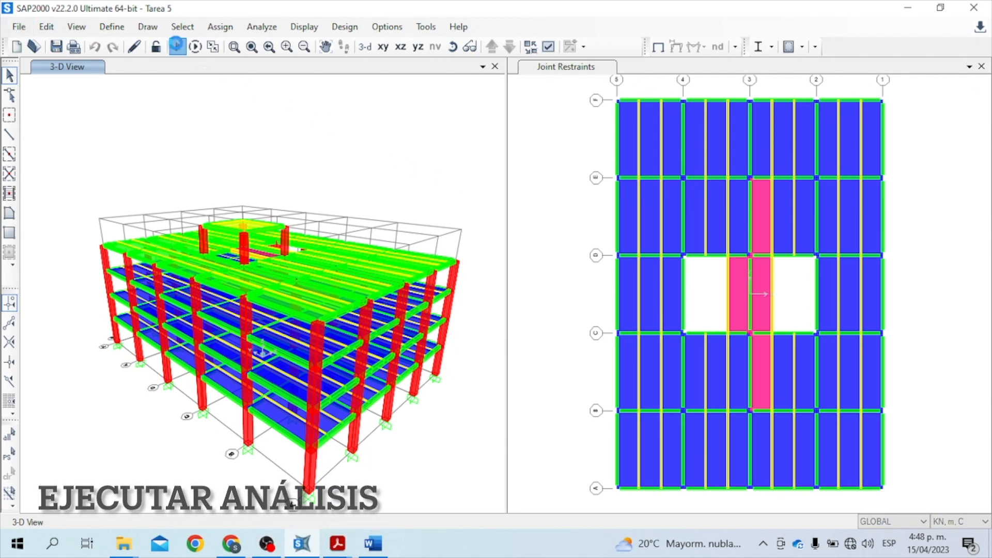
Run the analysis and keep only the 3D deformed shape view, fitted to show the whole building.
{"action": "left_click", "coordinate": [177, 47]}
{"action": "left_click", "coordinate": [700, 361]}
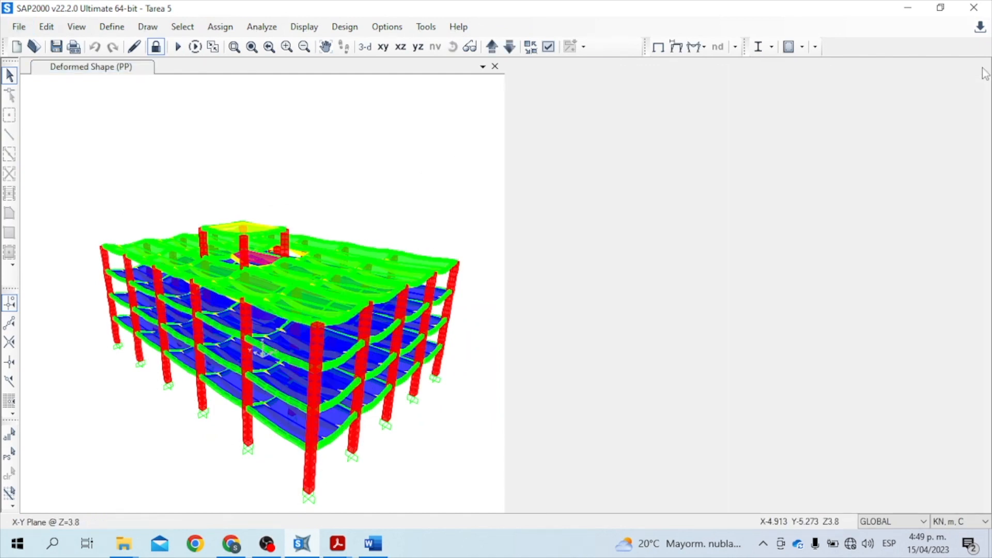
{"action": "left_click", "coordinate": [981, 66]}
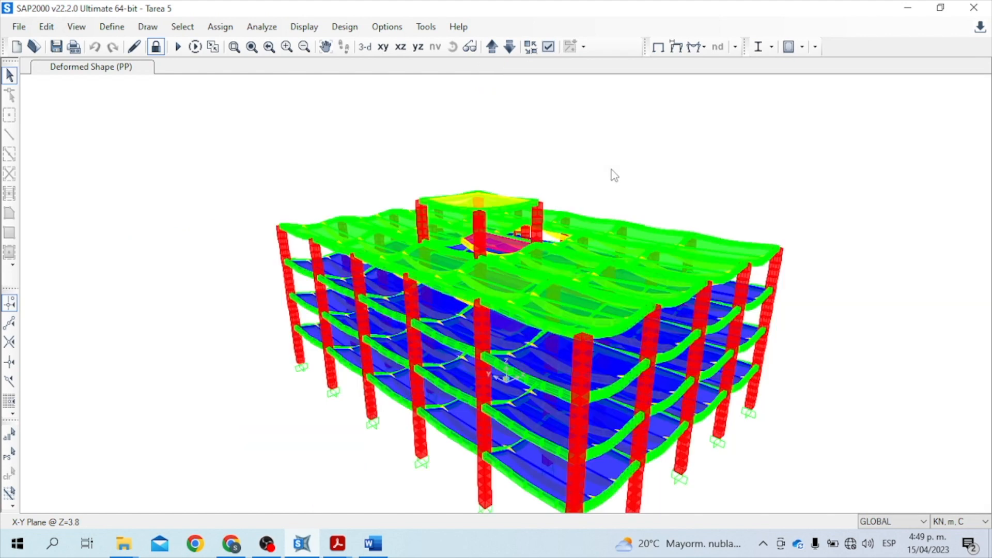
{"action": "left_click", "coordinate": [253, 49]}
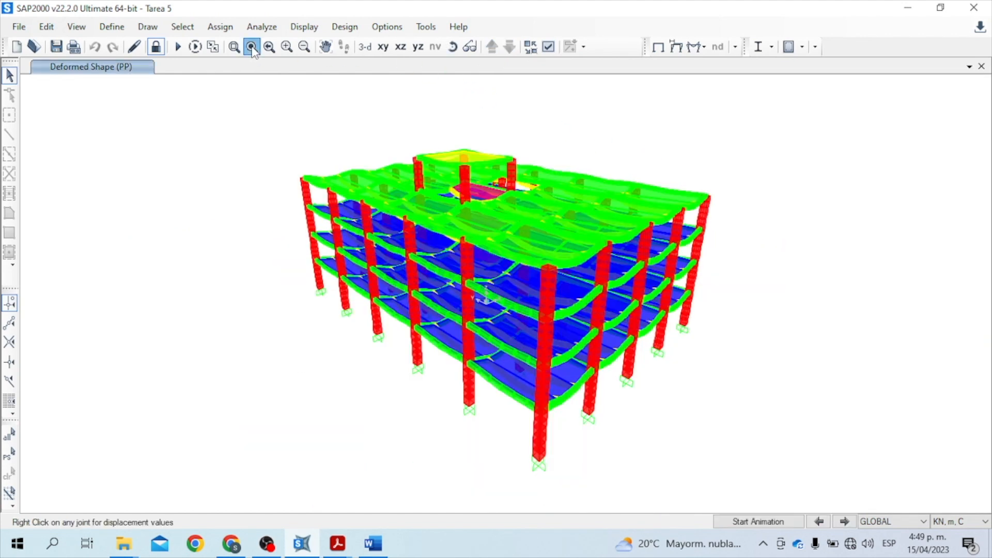
Display the frame Moment 3-3 force diagram for the 1.2D+1.6L combination.
{"action": "left_click", "coordinate": [696, 49]}
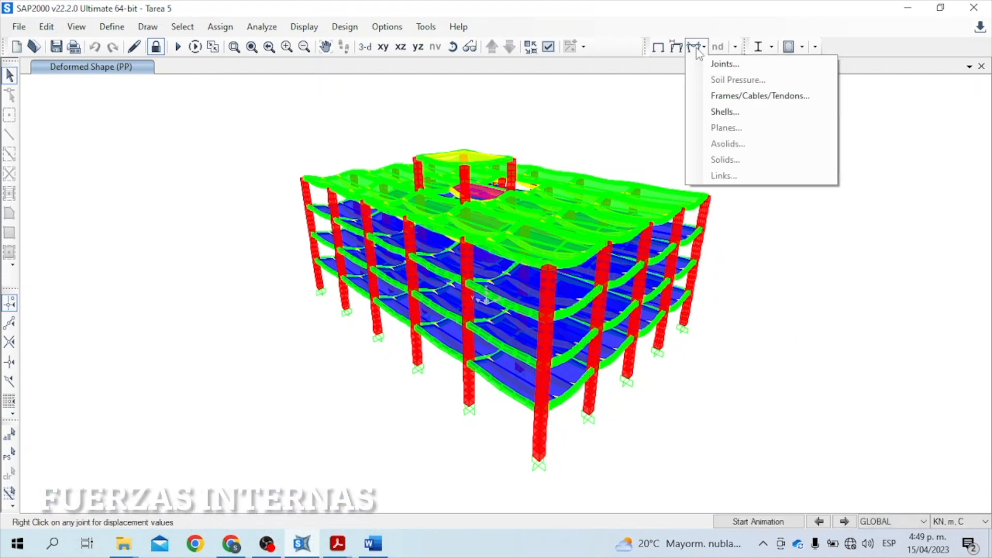
{"action": "left_click", "coordinate": [736, 96]}
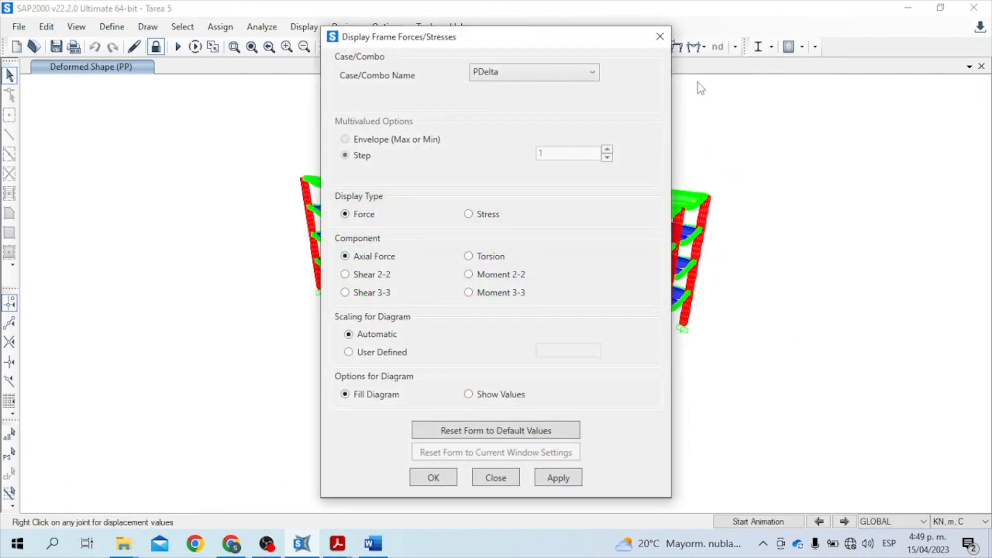
{"action": "left_click", "coordinate": [566, 72]}
{"action": "left_click_drag", "start_coordinate": [594, 165], "coordinate": [596, 223]}
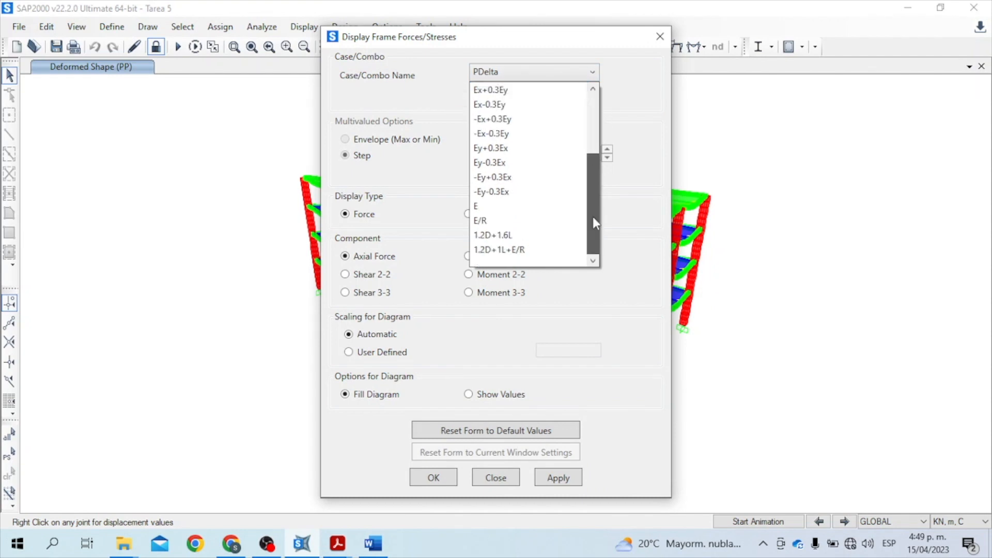
{"action": "left_click", "coordinate": [522, 236]}
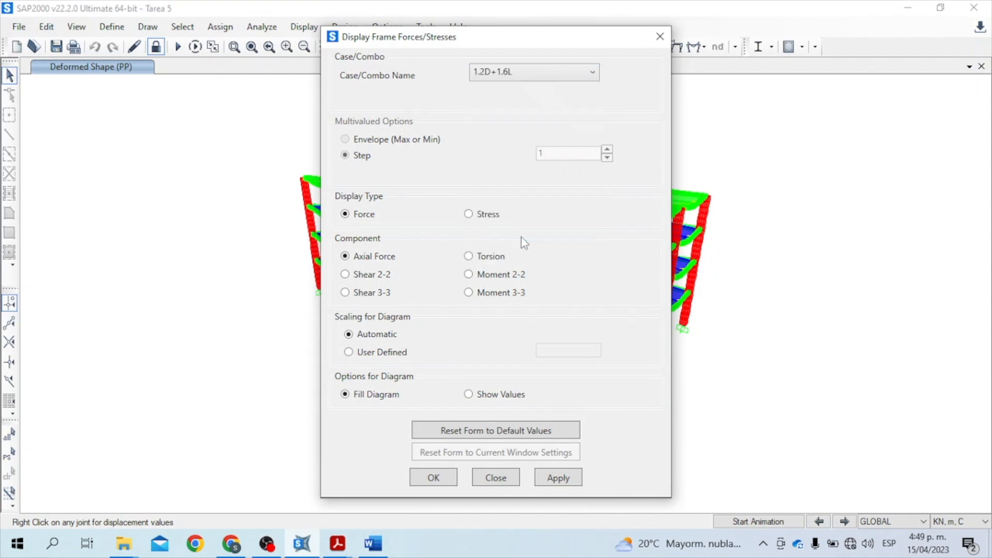
{"action": "left_click", "coordinate": [469, 293]}
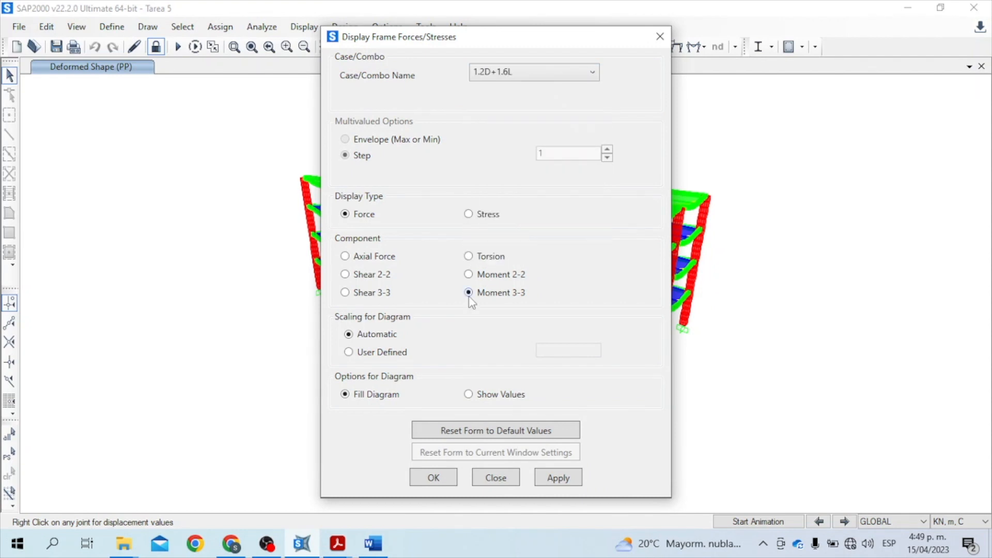
{"action": "left_click", "coordinate": [436, 477]}
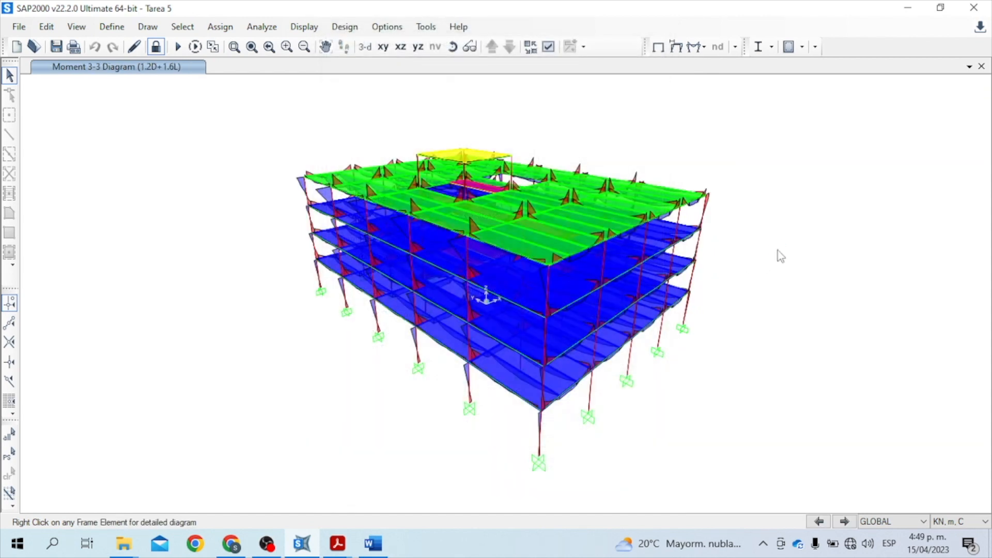
{"action": "mouse_move", "coordinate": [545, 265]}
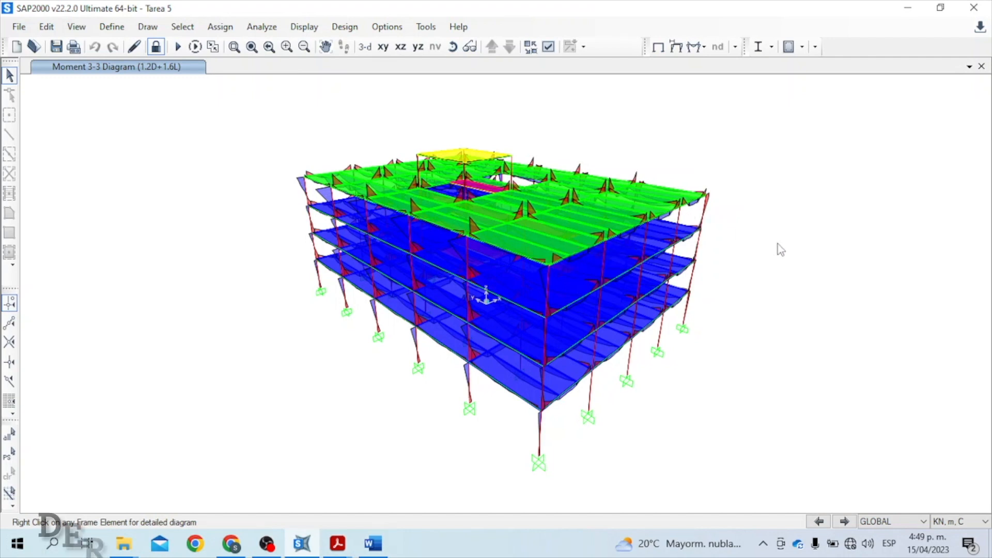
Open the results table selection and limit the output load cases to E only.
{"action": "left_click", "coordinate": [305, 28]}
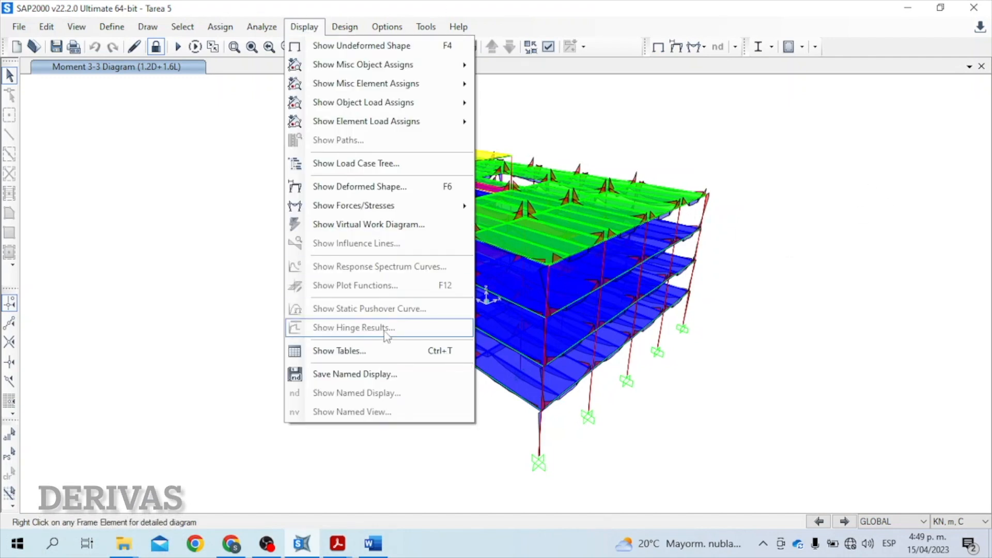
{"action": "left_click", "coordinate": [443, 350]}
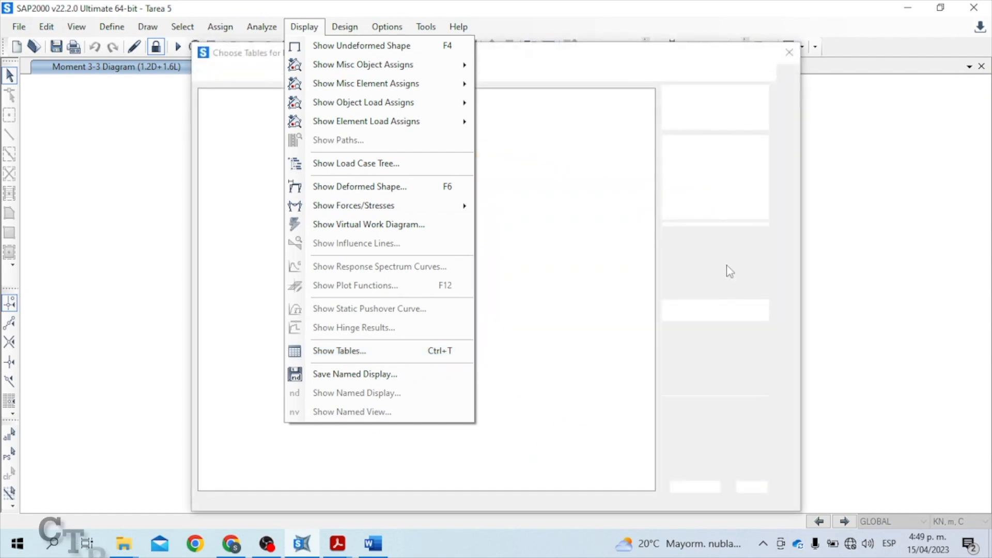
{"action": "left_click", "coordinate": [694, 161]}
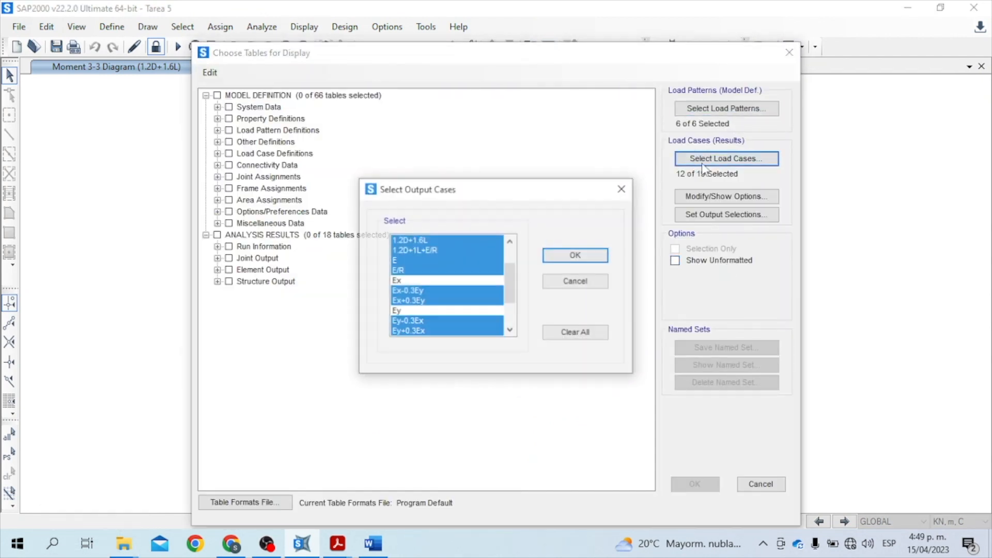
{"action": "scroll", "coordinate": [508, 288], "scroll_direction": "down", "scroll_amount": 2}
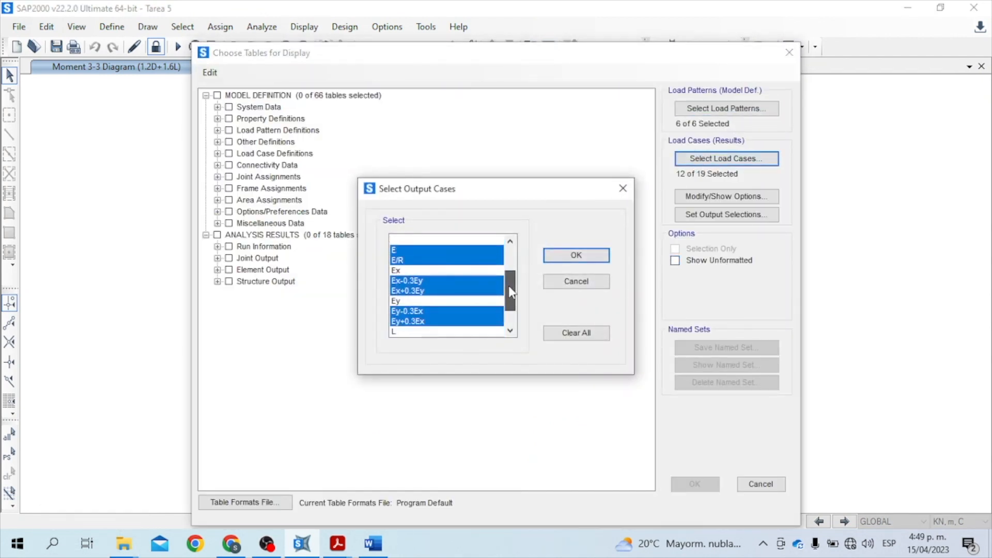
{"action": "scroll", "coordinate": [508, 293], "scroll_direction": "up", "scroll_amount": 2}
{"action": "left_click", "coordinate": [398, 270]}
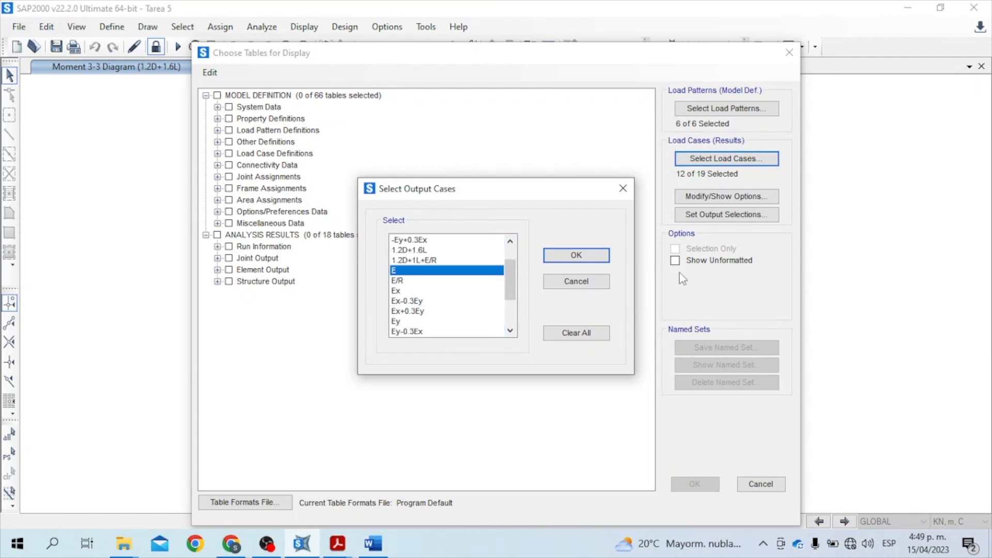
{"action": "left_click", "coordinate": [585, 256]}
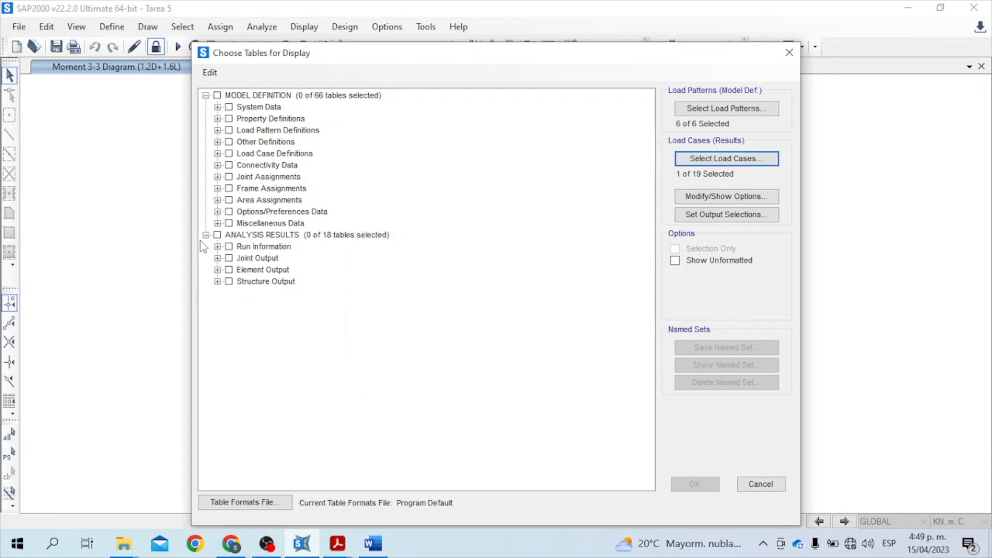
Display the Joint Displacements - Generalized table and check the translations of the Ex and Ey displacements.
{"action": "left_click", "coordinate": [217, 259]}
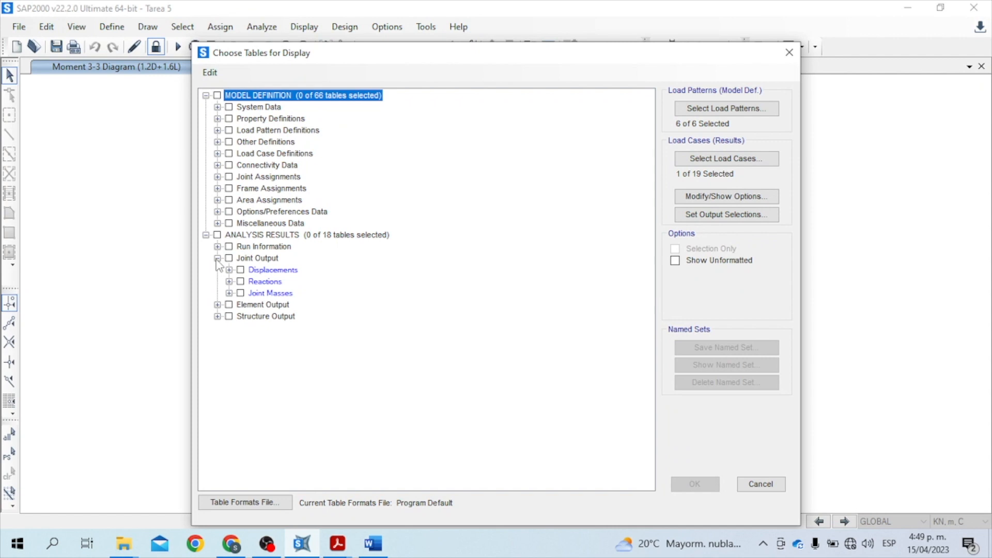
{"action": "left_click", "coordinate": [229, 270]}
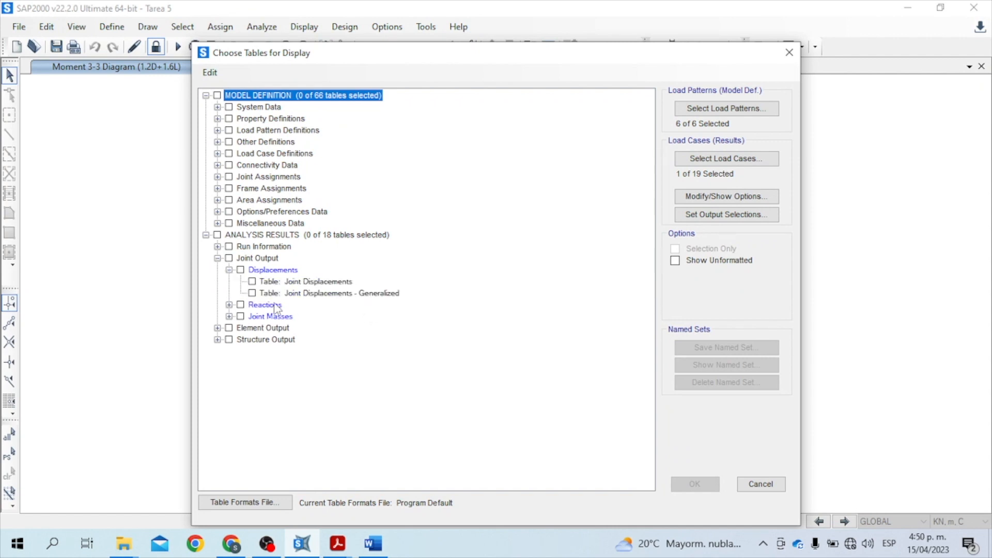
{"action": "left_click", "coordinate": [252, 293]}
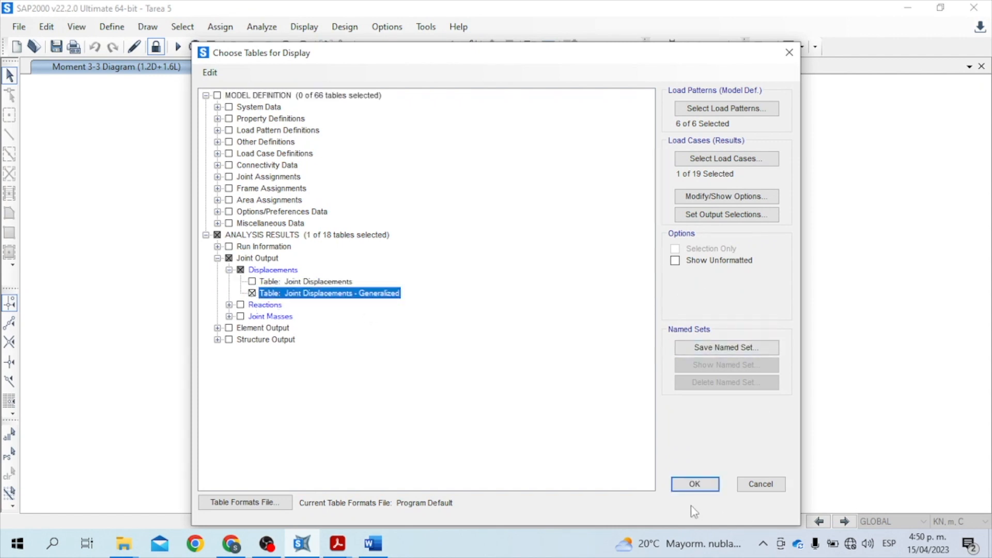
{"action": "left_click", "coordinate": [695, 484]}
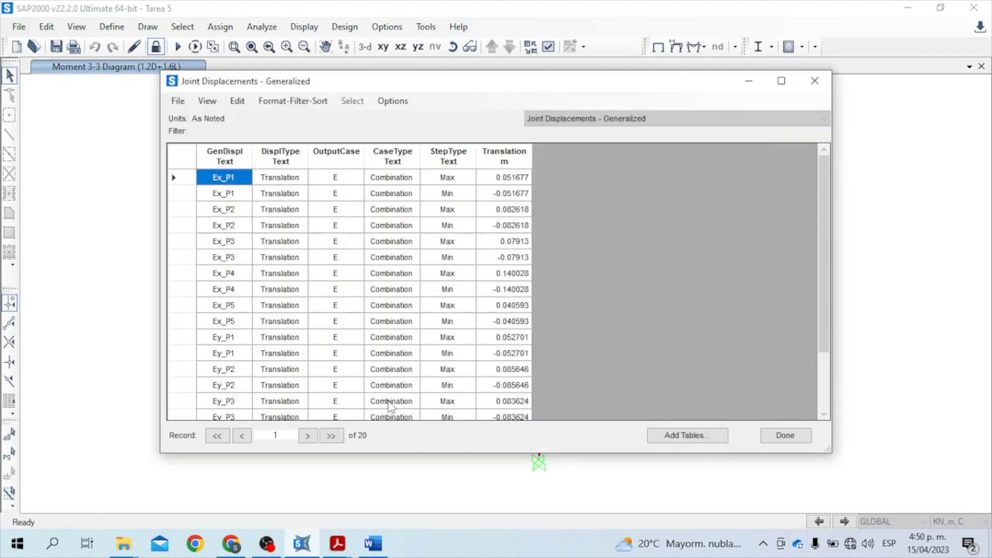
{"action": "left_click", "coordinate": [232, 241]}
{"action": "left_click_drag", "start_coordinate": [231, 178], "coordinate": [232, 206]}
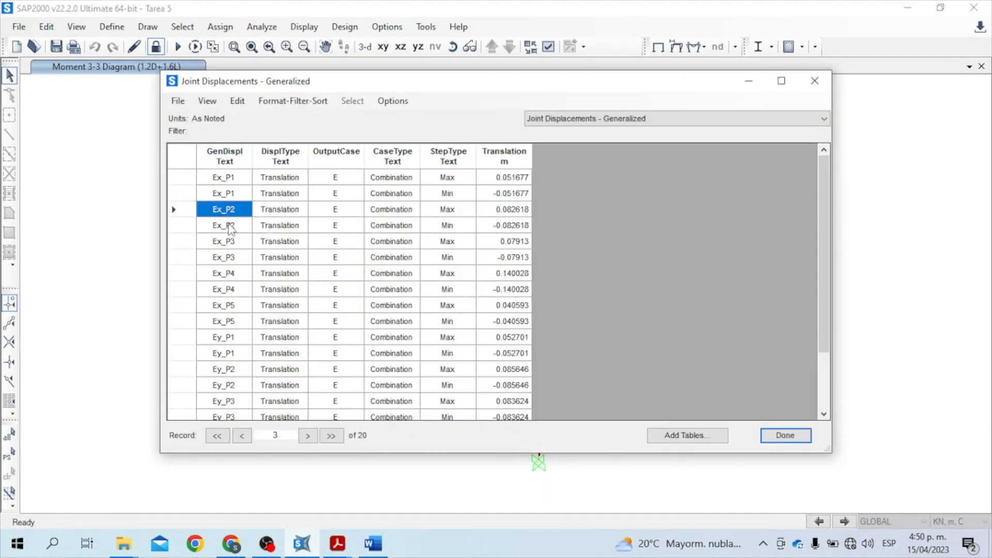
{"action": "left_click", "coordinate": [227, 225]}
{"action": "left_click", "coordinate": [228, 356]}
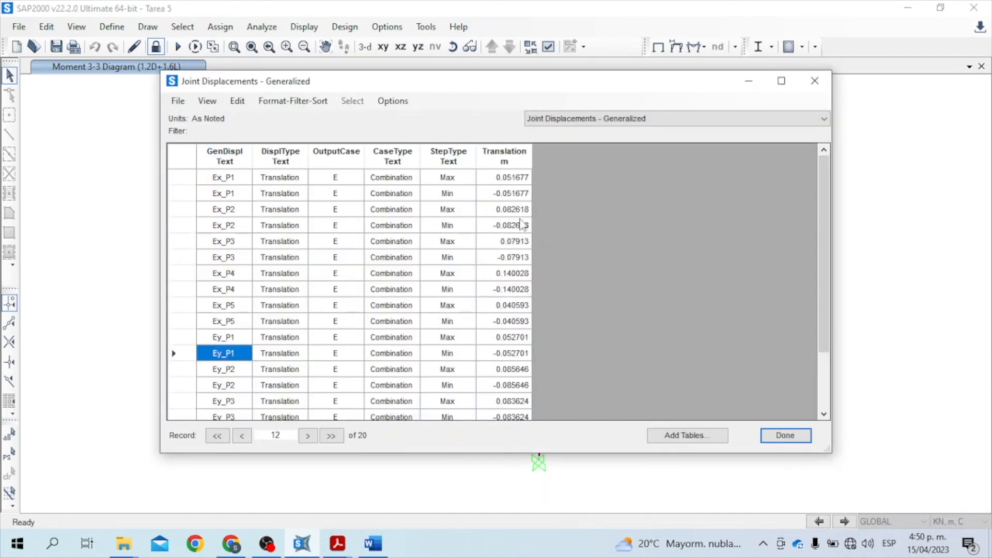
{"action": "left_click", "coordinate": [525, 178]}
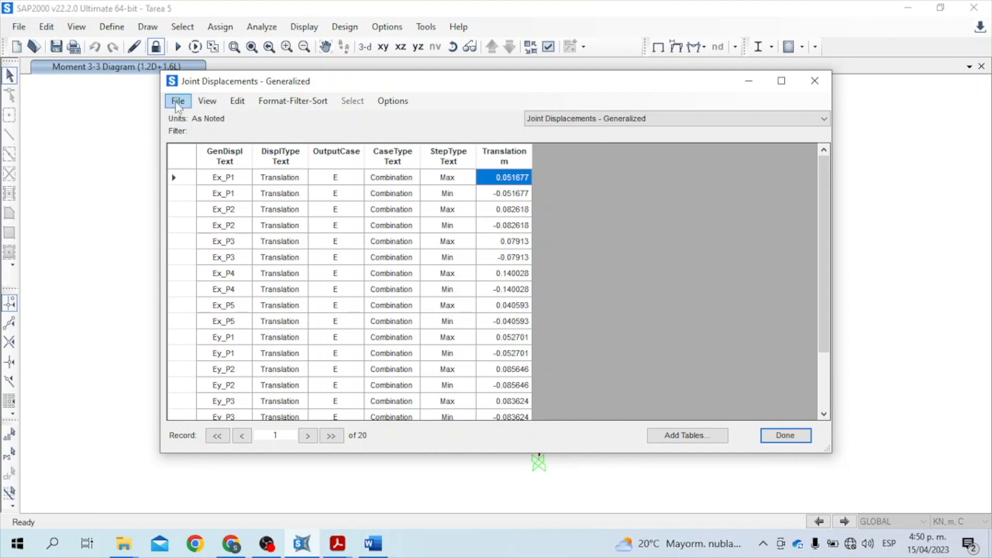
Export the generalized joint displacements table to Excel, check the exported workbook, and close the table.
{"action": "left_click", "coordinate": [178, 101]}
{"action": "mouse_move", "coordinate": [201, 120]}
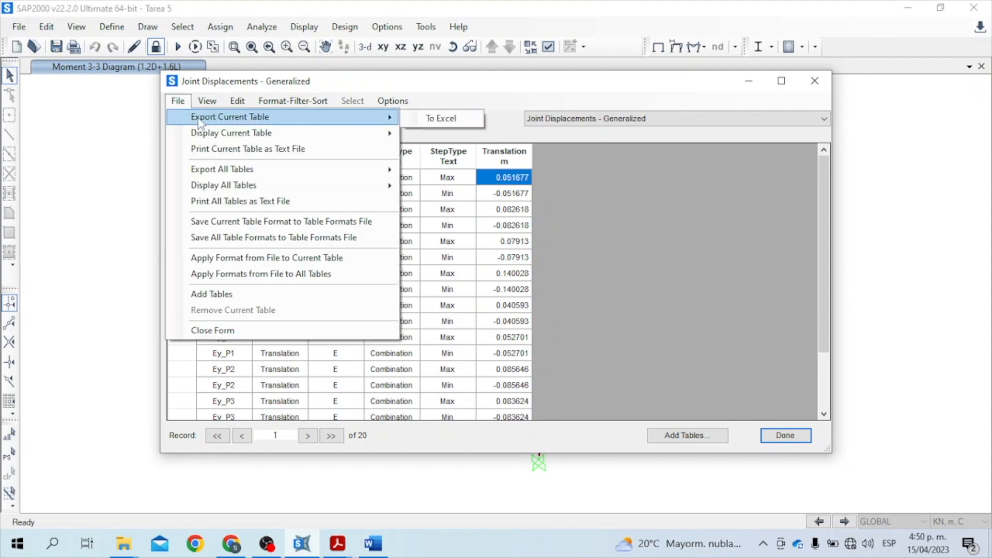
{"action": "left_click", "coordinate": [437, 118]}
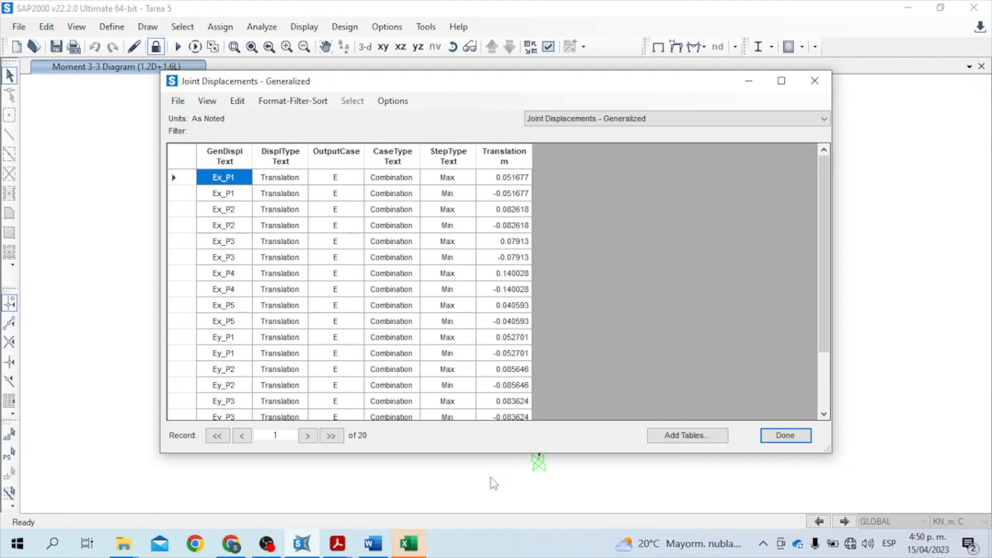
{"action": "left_click", "coordinate": [408, 544]}
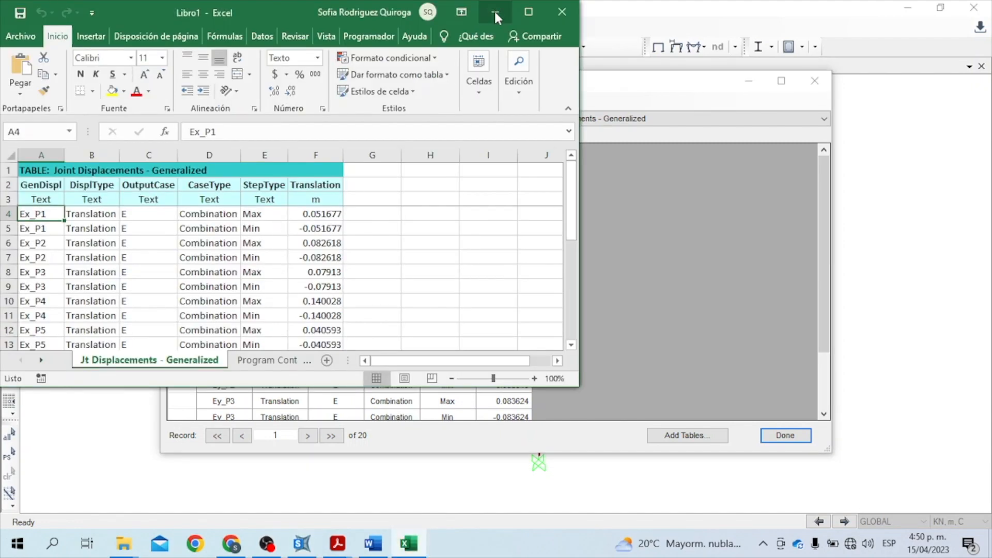
{"action": "left_click", "coordinate": [495, 12]}
{"action": "left_click", "coordinate": [814, 81]}
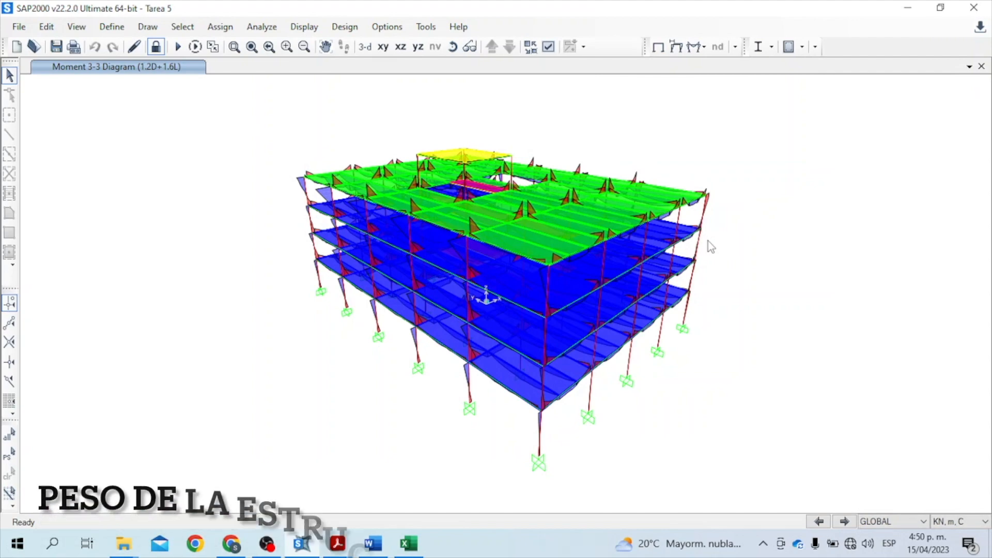
Reopen the results table selection and set the output load cases to PP, SI, L and Lr.
{"action": "key", "text": "ctrl+t"}
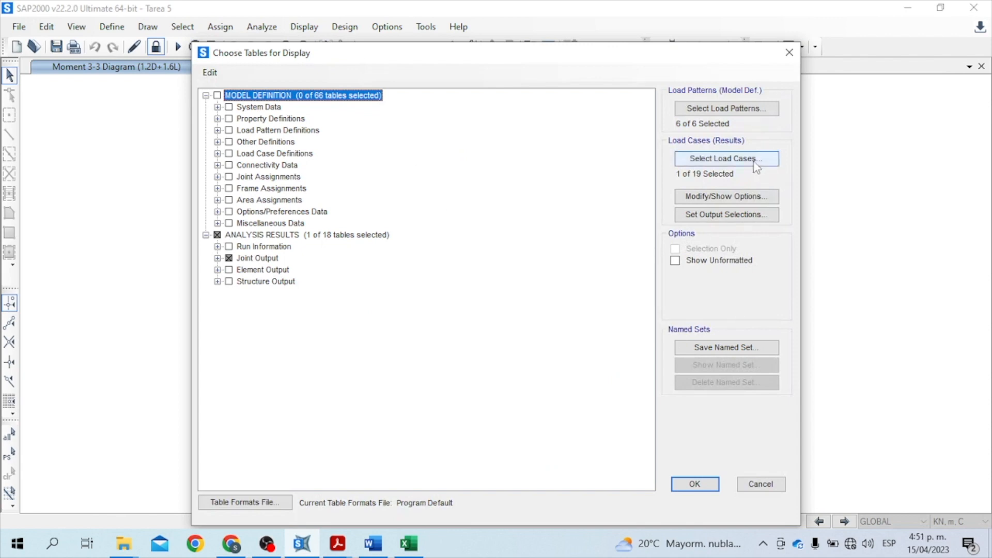
{"action": "left_click", "coordinate": [726, 158]}
{"action": "left_click_drag", "start_coordinate": [513, 275], "coordinate": [514, 313]}
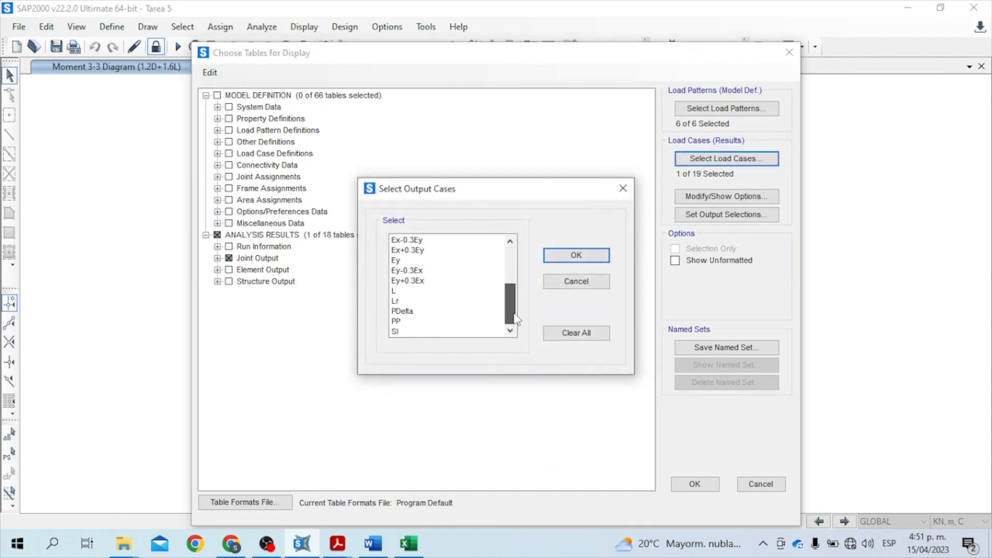
{"action": "left_click", "coordinate": [421, 332]}
{"action": "left_click", "coordinate": [420, 321], "text": "ctrl"}
{"action": "left_click", "coordinate": [419, 292], "text": "ctrl"}
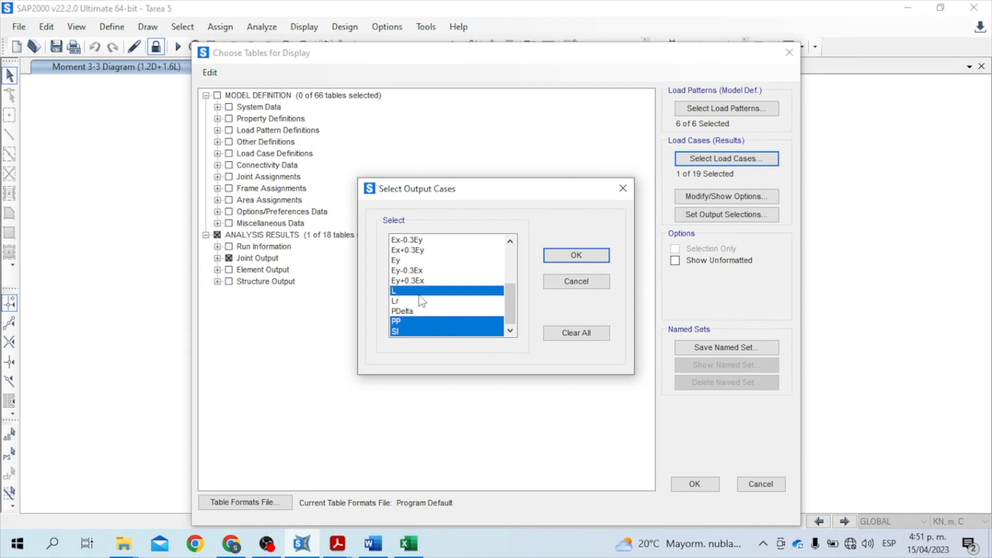
{"action": "left_click", "coordinate": [466, 302], "text": "ctrl"}
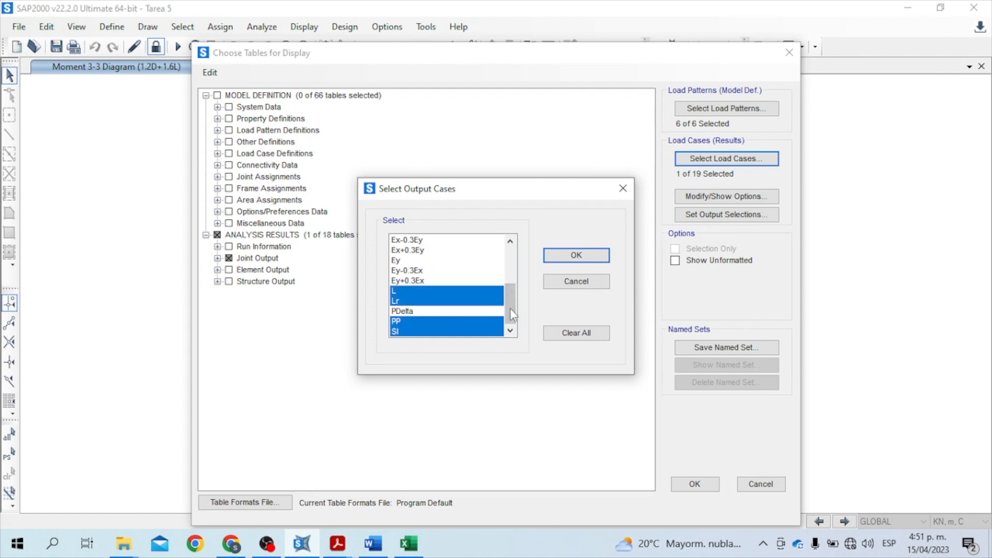
{"action": "left_click_drag", "start_coordinate": [506, 308], "coordinate": [509, 251]}
{"action": "left_click", "coordinate": [574, 256]}
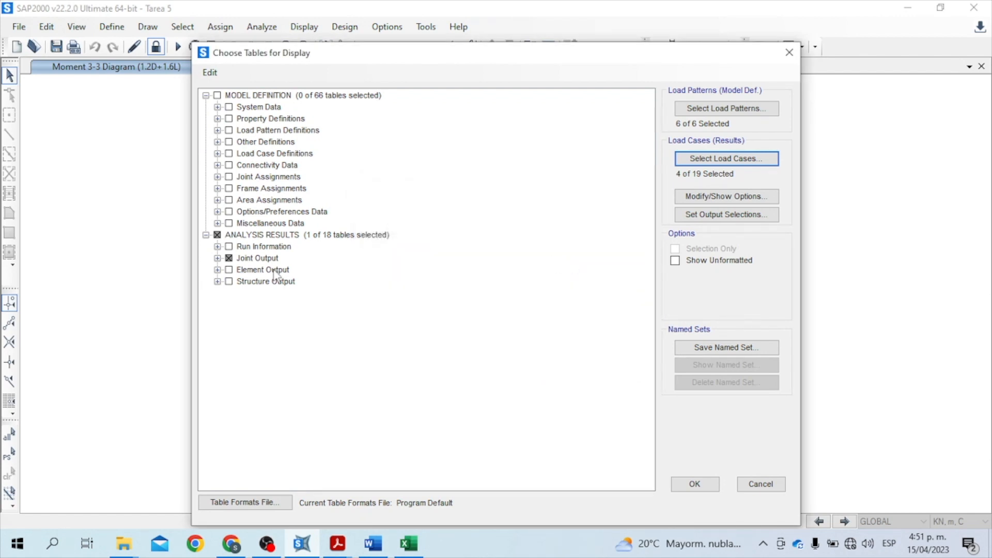
Deselect the Joint Output results and display the Base Reactions table from the Structure Output results.
{"action": "left_click", "coordinate": [215, 283]}
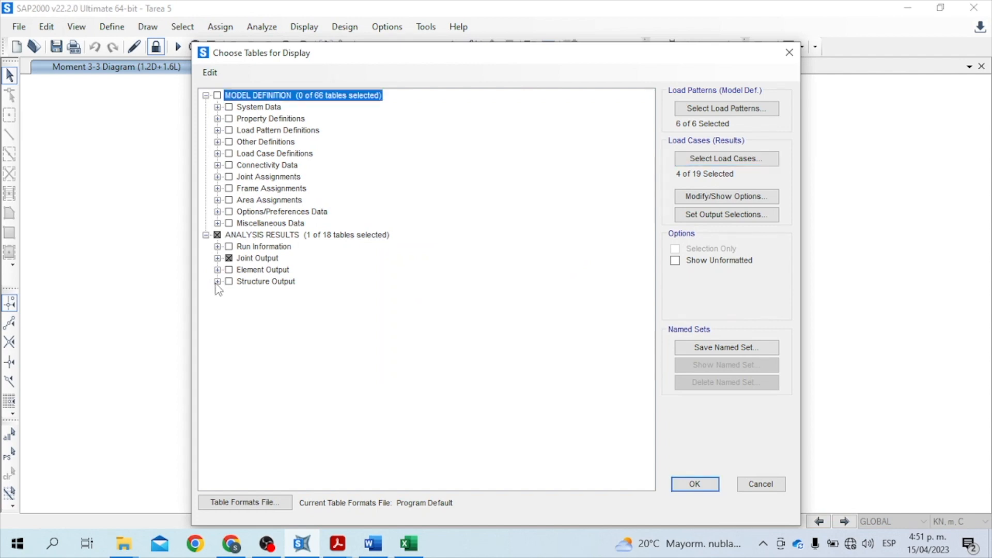
{"action": "left_click", "coordinate": [217, 282]}
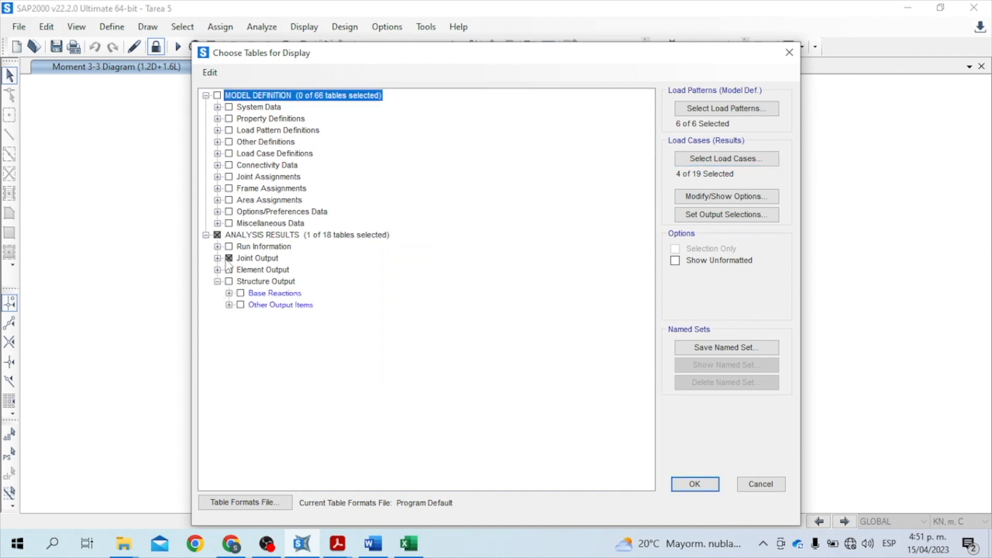
{"action": "left_click", "coordinate": [229, 259]}
{"action": "left_click", "coordinate": [228, 258]}
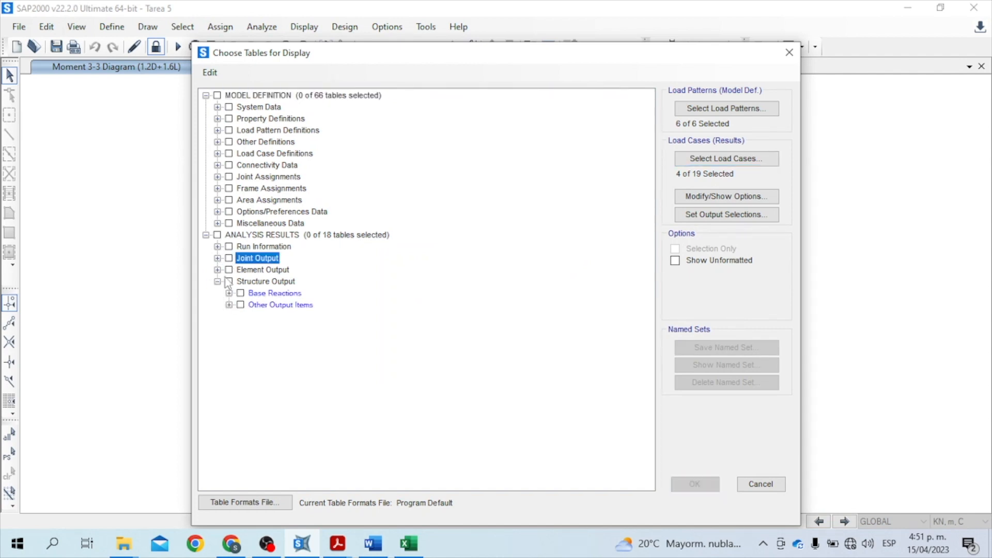
{"action": "left_click", "coordinate": [229, 293]}
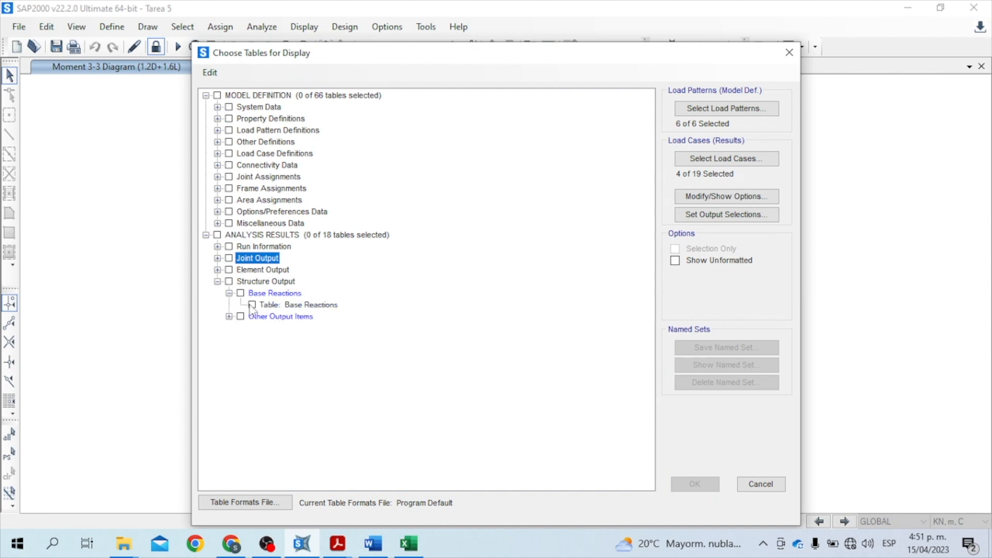
{"action": "left_click", "coordinate": [252, 305]}
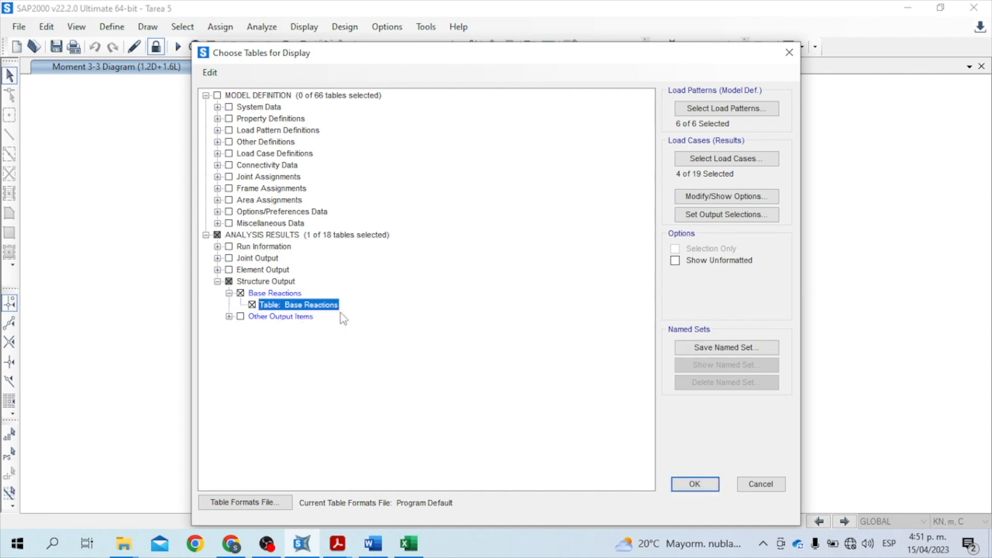
{"action": "left_click", "coordinate": [713, 485]}
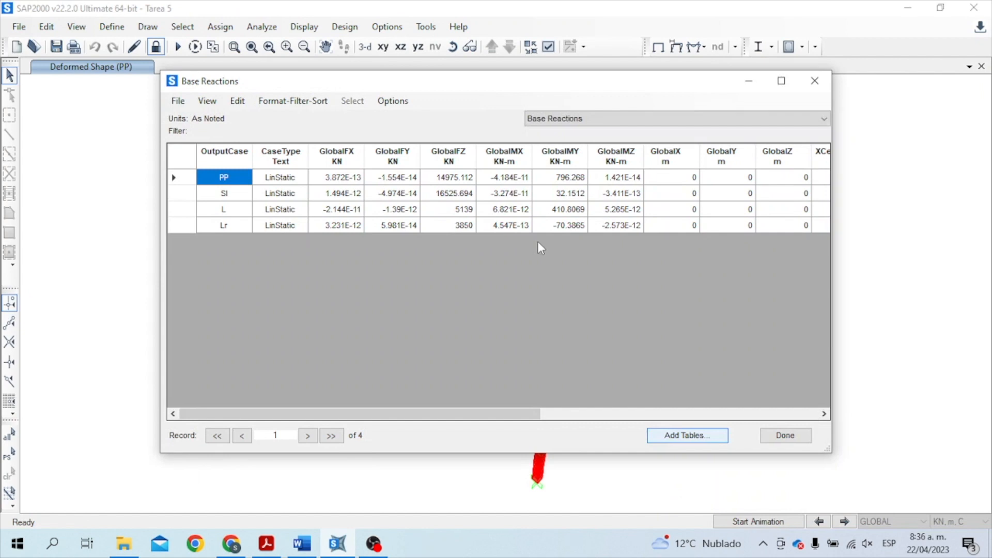